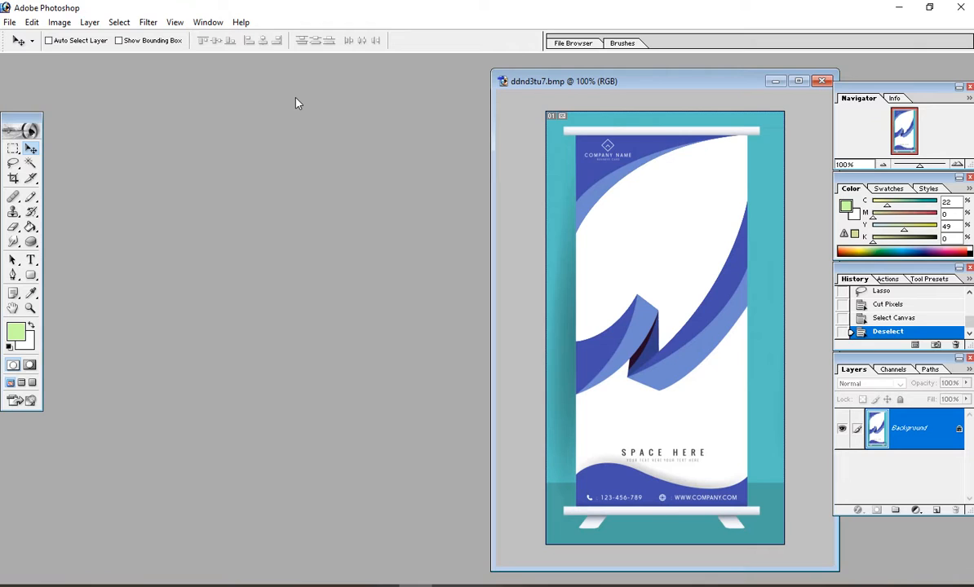
# Step: Shift the reference banner window slightly left and bring up the File menu
pyautogui.moveTo(637, 80); pyautogui.dragTo(623, 78)
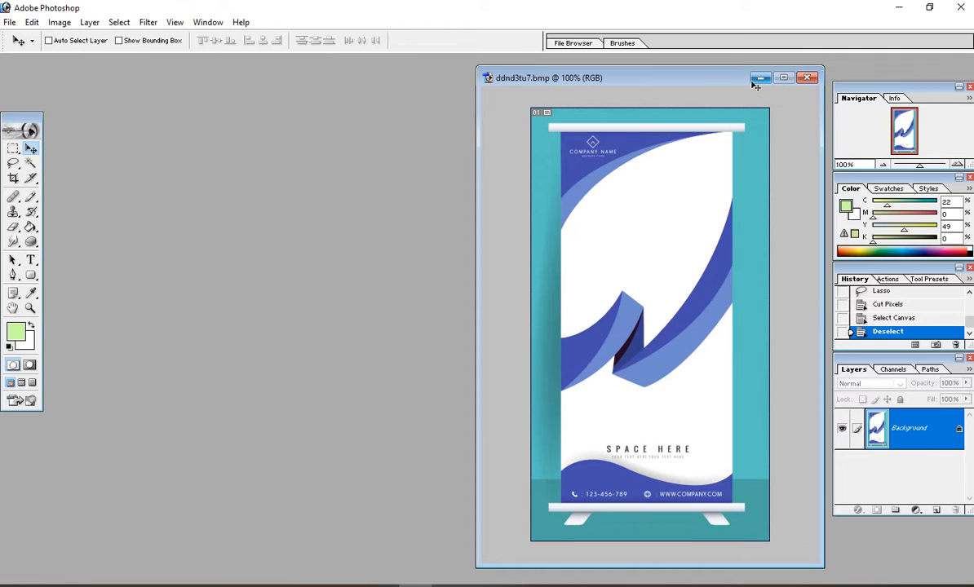
pyautogui.click(11, 24)
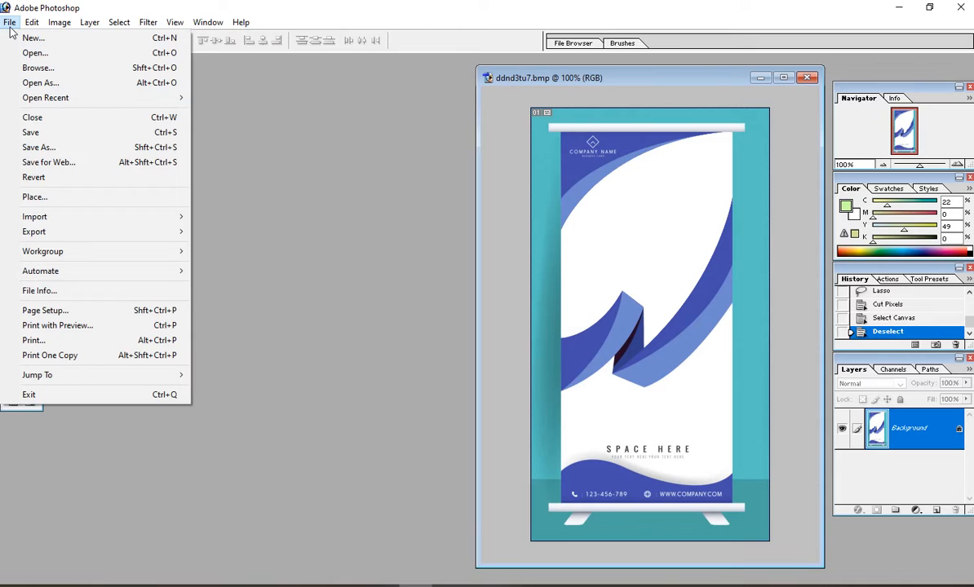
# Step: Start a new document and name it K
pyautogui.click(57, 39)
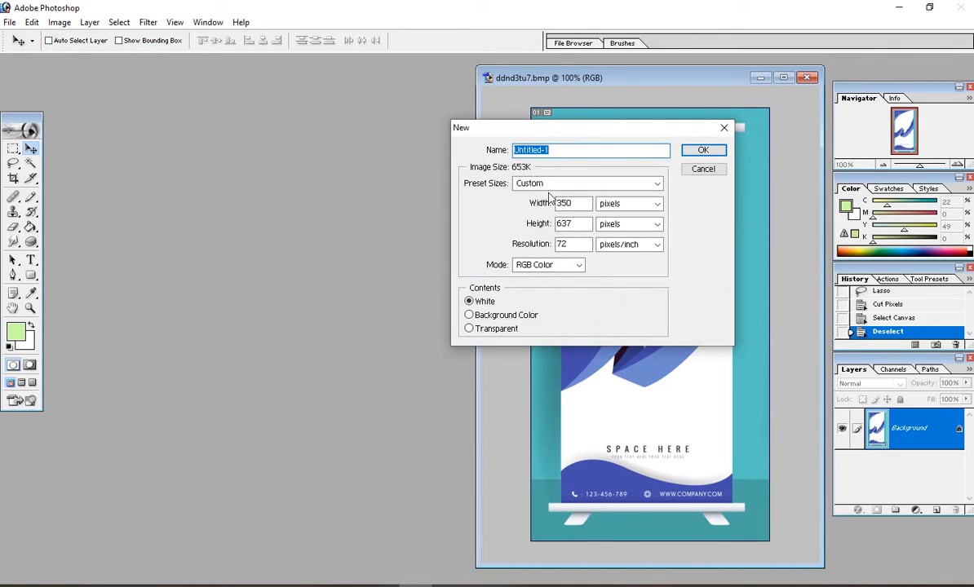
pyautogui.moveTo(614, 136); pyautogui.dragTo(223, 222)
pyautogui.click(289, 226)
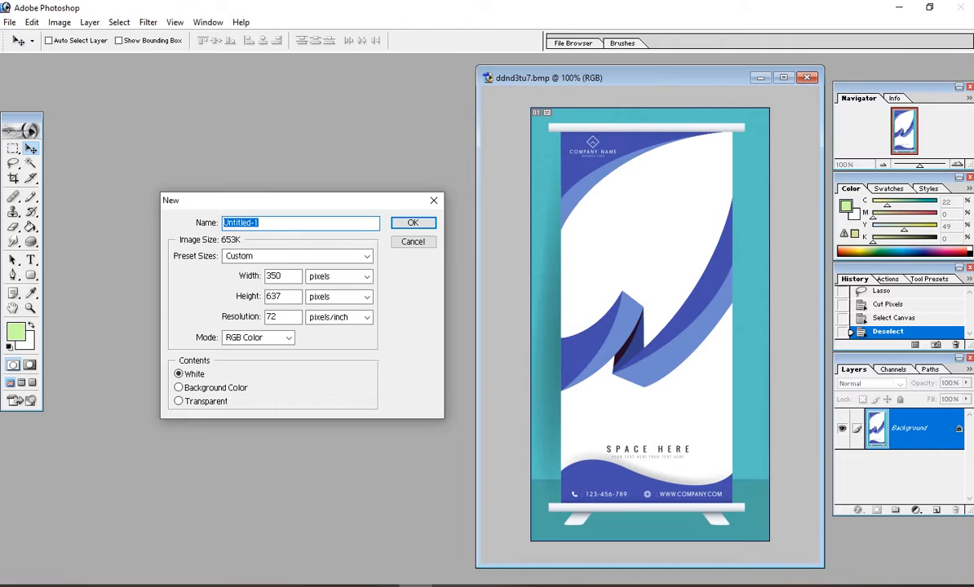
pyautogui.write('Khaleque')
pyautogui.press('Tab')
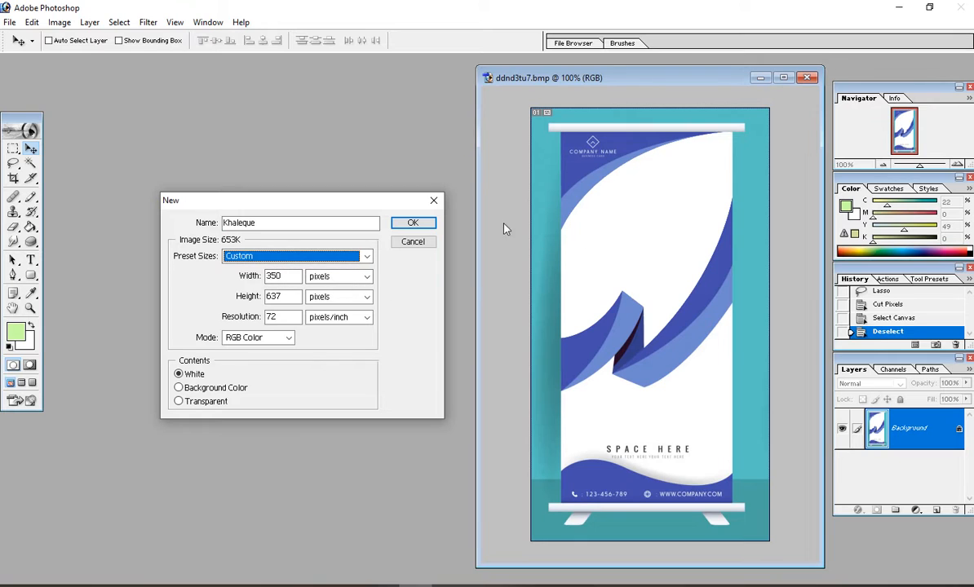
# Step: Set the page size to 5 × 10 inches at 300 pixels per inch
pyautogui.click(366, 276)
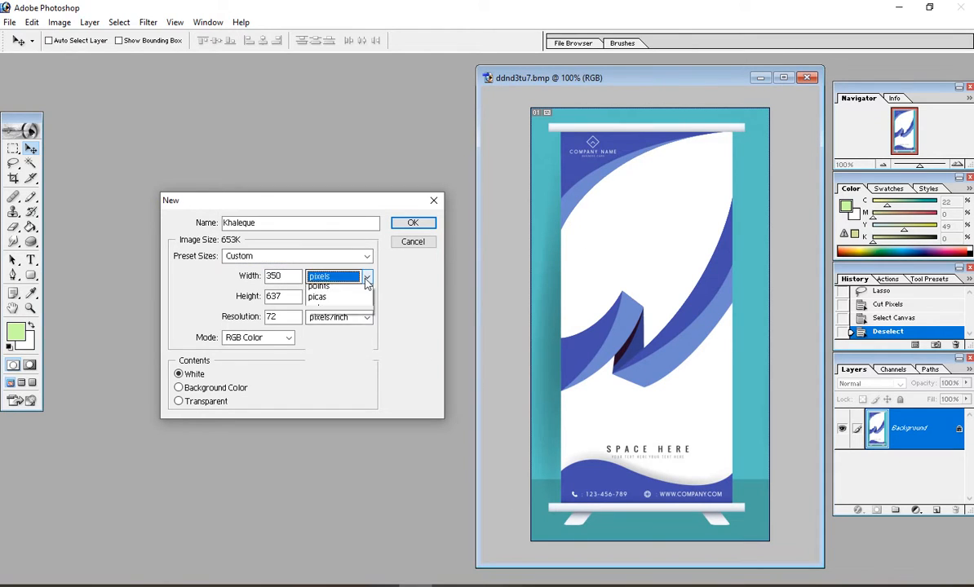
pyautogui.click(351, 308)
pyautogui.click(359, 297)
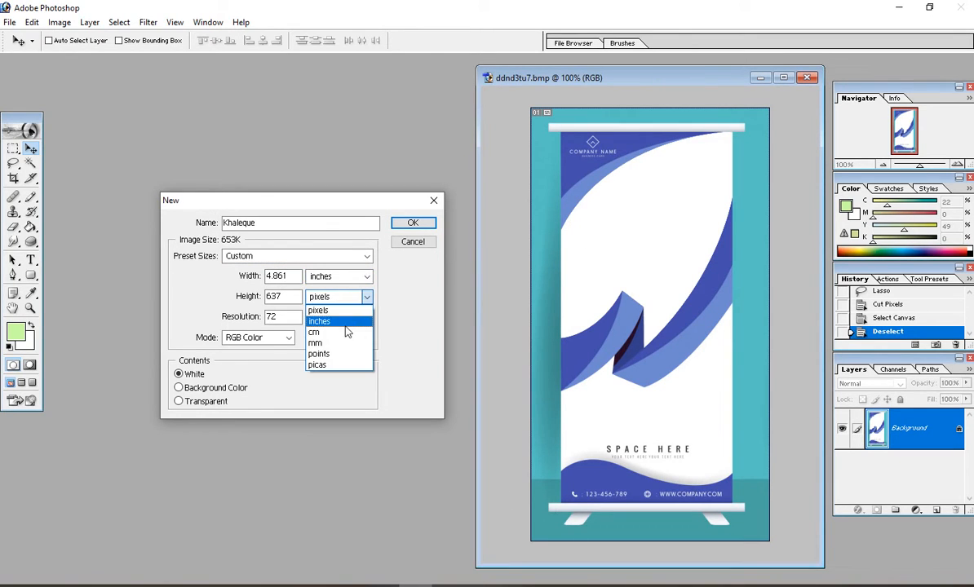
pyautogui.click(344, 322)
pyautogui.moveTo(294, 277); pyautogui.dragTo(173, 276)
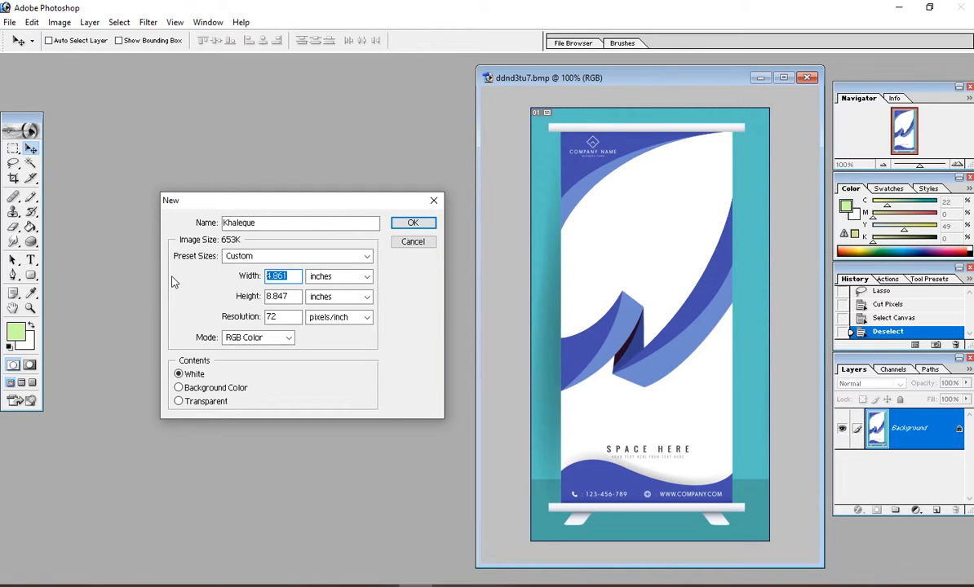
pyautogui.write('4')
pyautogui.press('BackSpace')
pyautogui.write('5')
pyautogui.press('Tab')
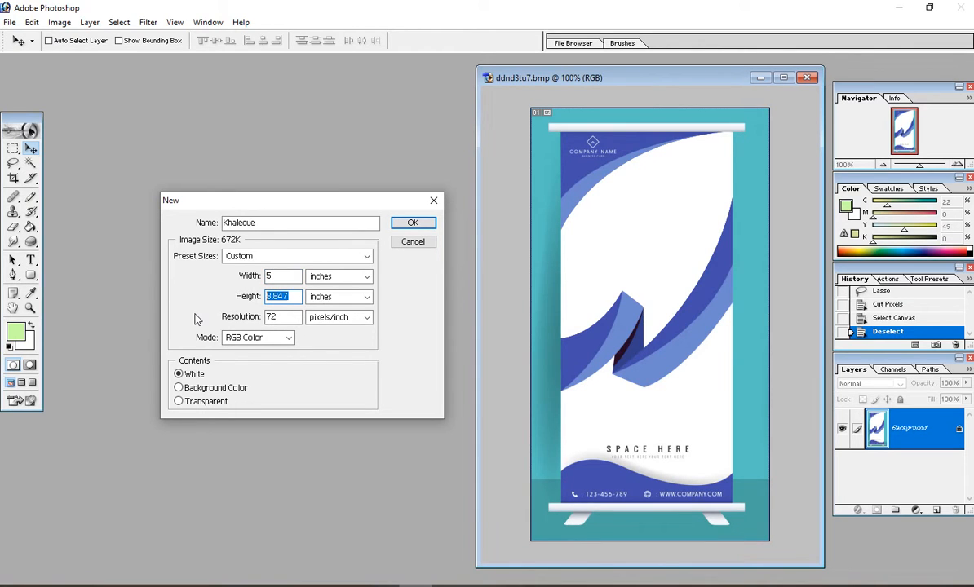
pyautogui.write('10')
pyautogui.press('Tab')
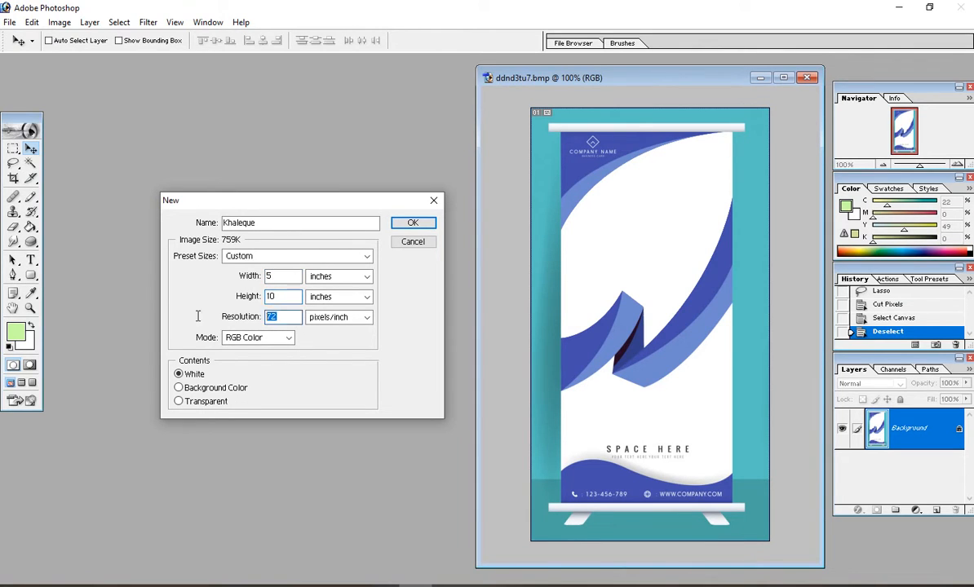
pyautogui.write('300')
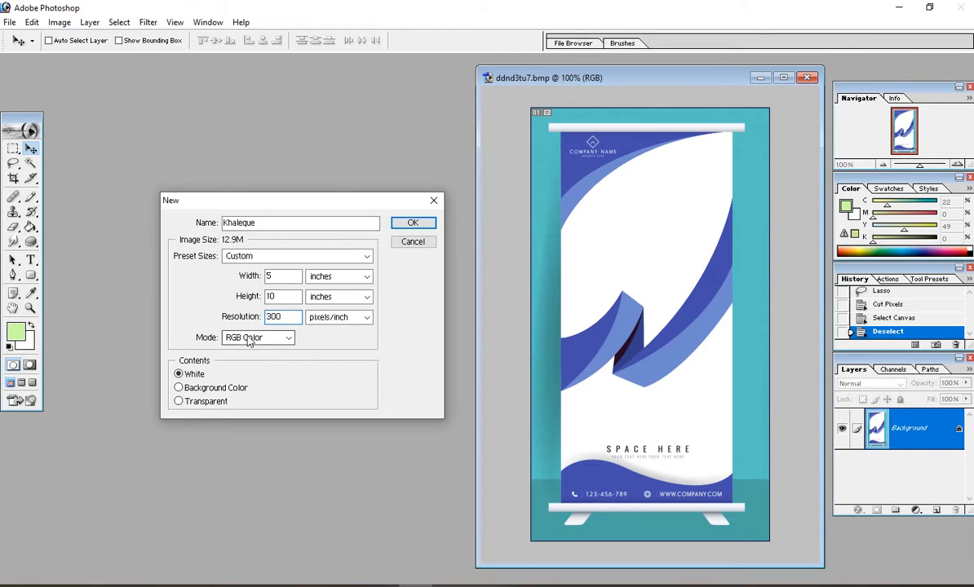
# Step: Choose CMYK Color mode with White contents and create the document
pyautogui.click(272, 338)
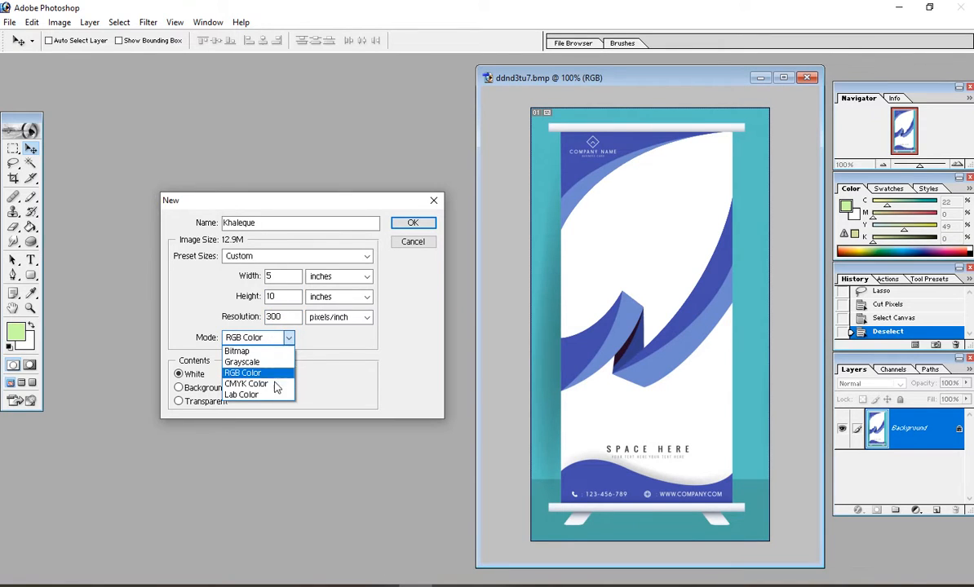
pyautogui.click(262, 385)
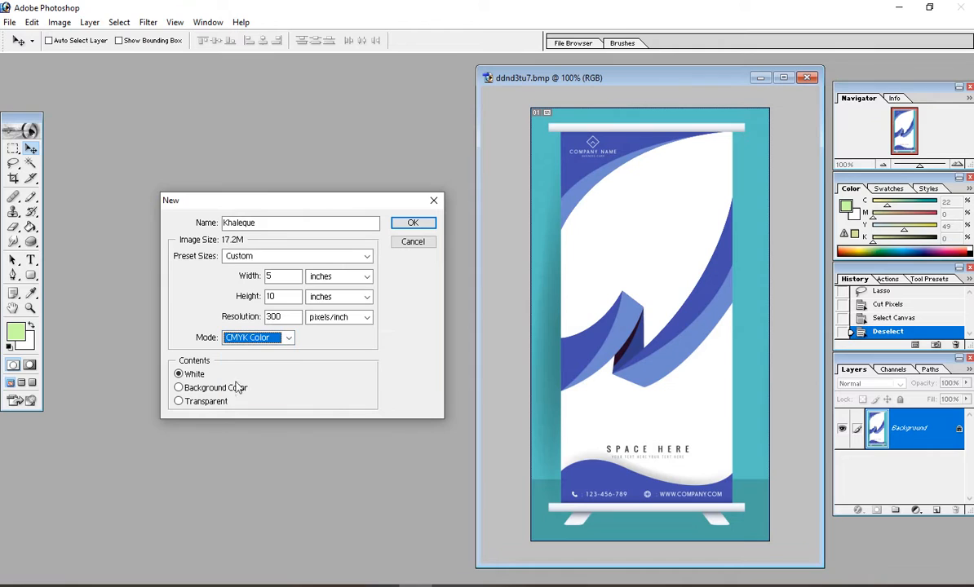
pyautogui.click(189, 374)
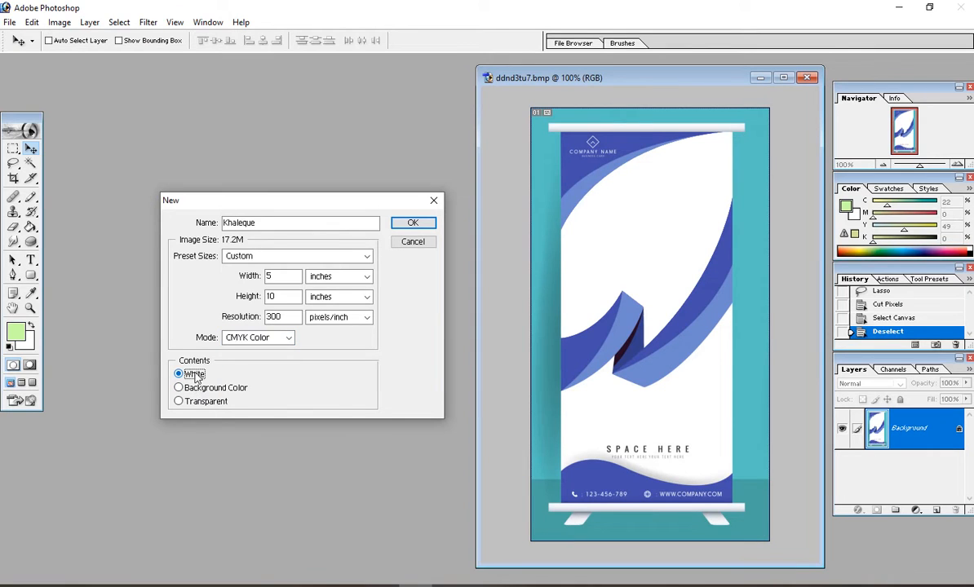
pyautogui.click(412, 224)
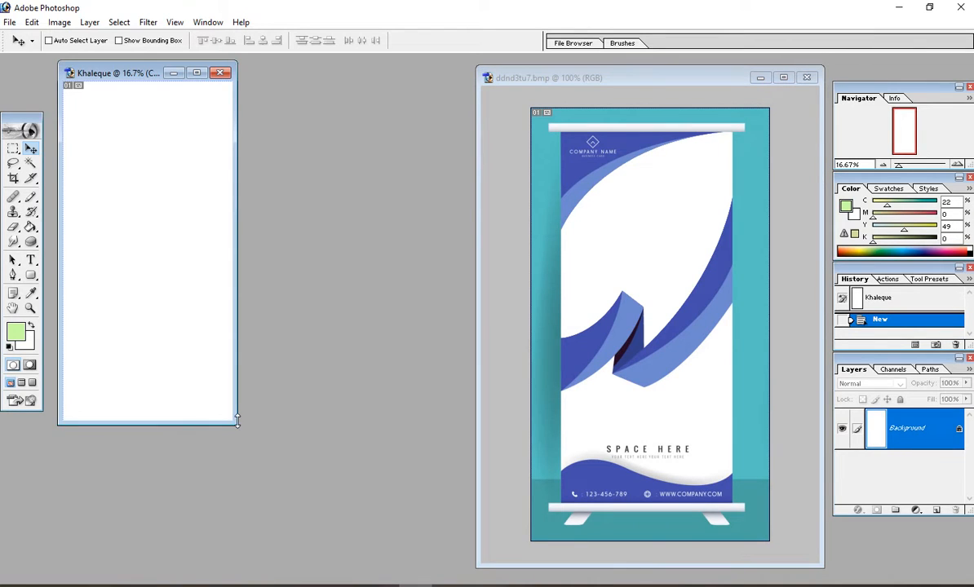
# Step: Enlarge the new document window and fit the whole page in it
pyautogui.moveTo(236, 422); pyautogui.dragTo(526, 562)
pyautogui.hotkey('ctrl', '0')
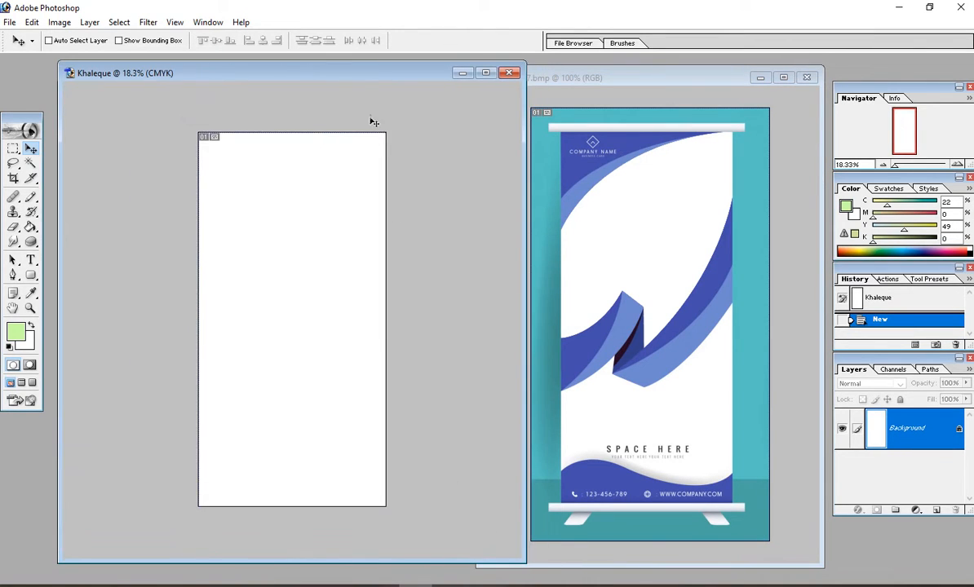
pyautogui.moveTo(352, 75); pyautogui.dragTo(315, 83)
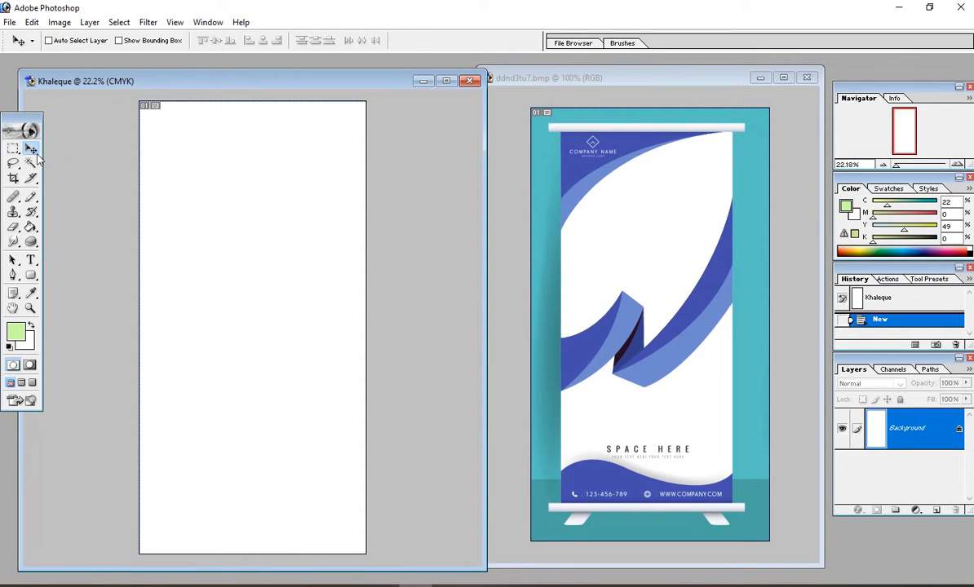
pyautogui.moveTo(290, 89); pyautogui.dragTo(296, 89)
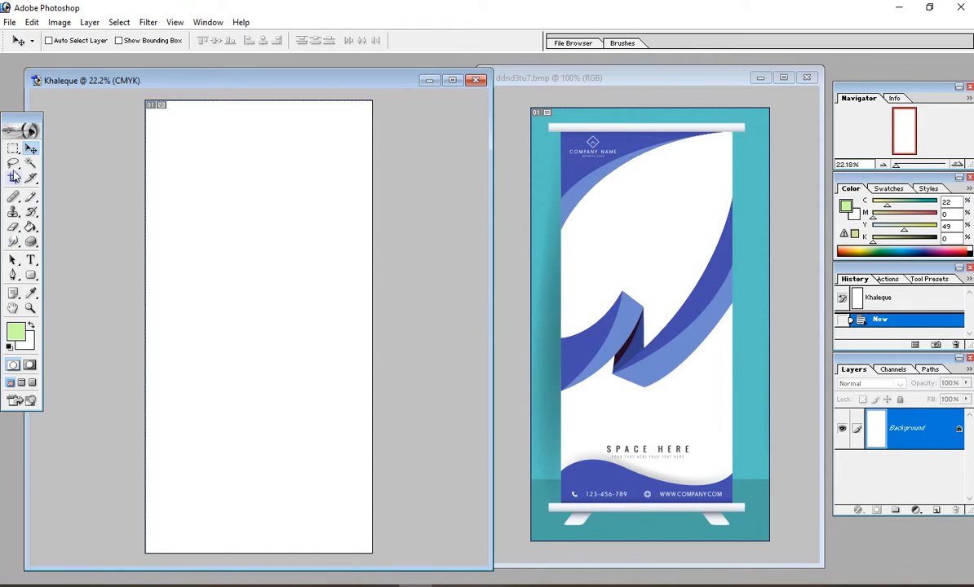
# Step: Switch from the lasso tools to the Pen tool for drawing vector shapes
pyautogui.moveTo(13, 163); pyautogui.dragTo(65, 181)
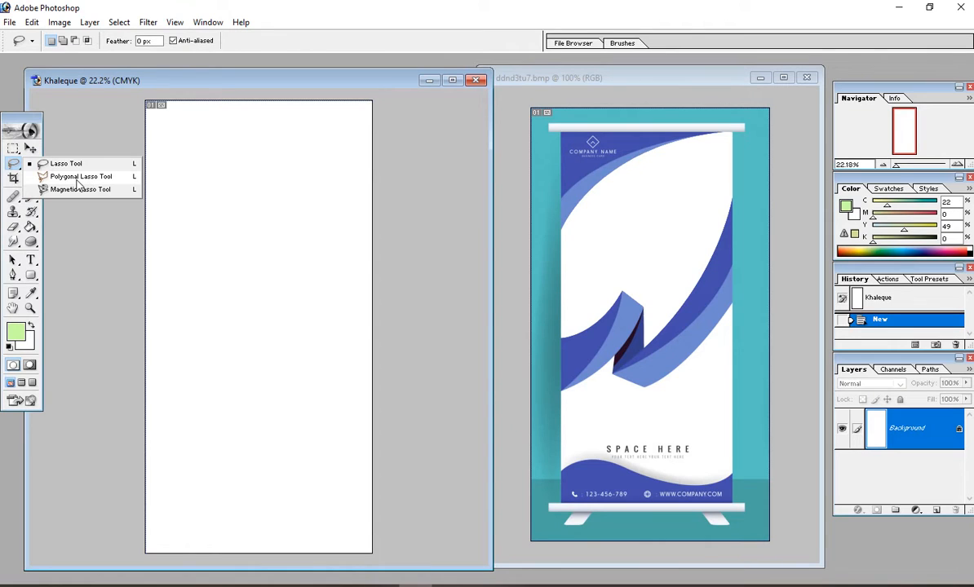
pyautogui.click(13, 161)
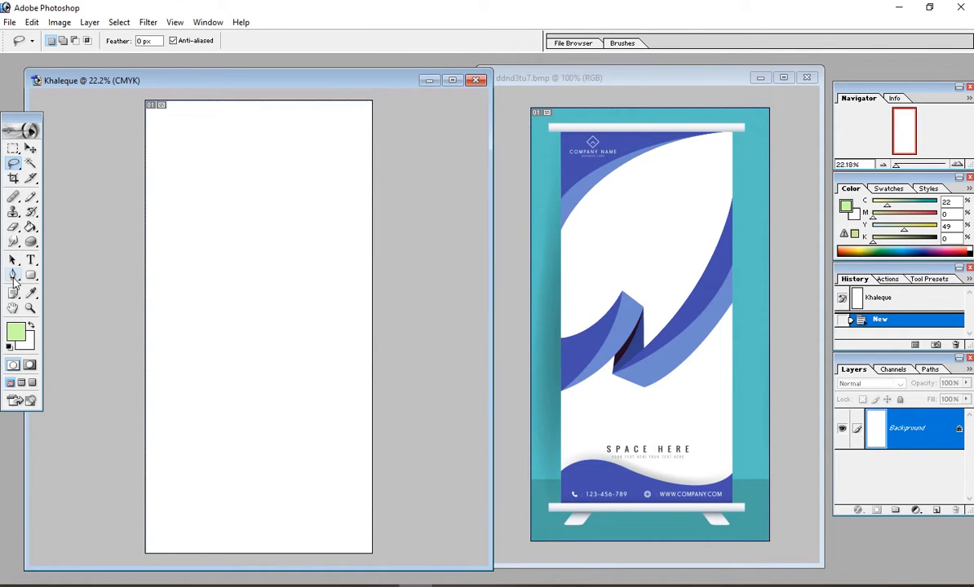
pyautogui.click(13, 276)
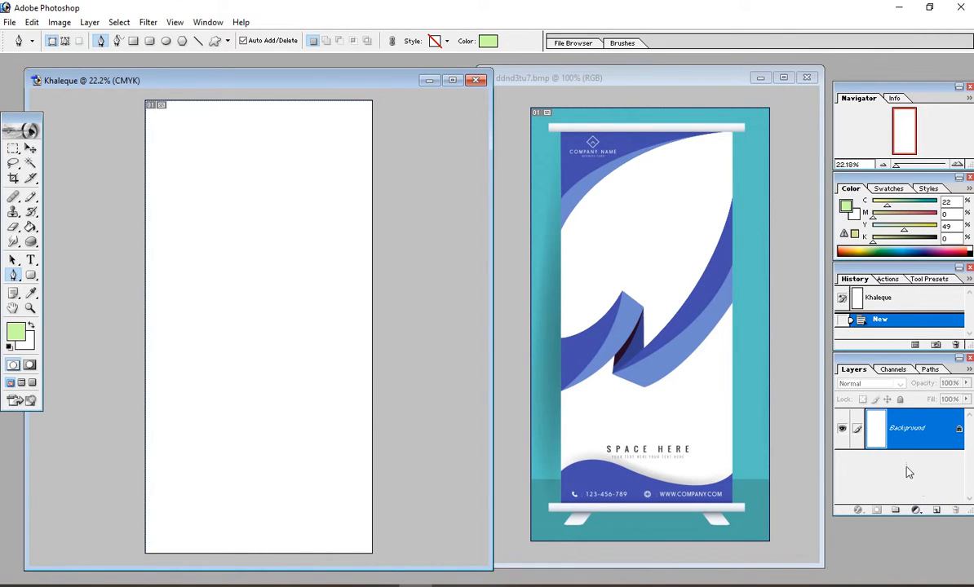
# Step: Add a new layer named Top Left and place the first Pen point at the page's left edge
pyautogui.click(937, 512)
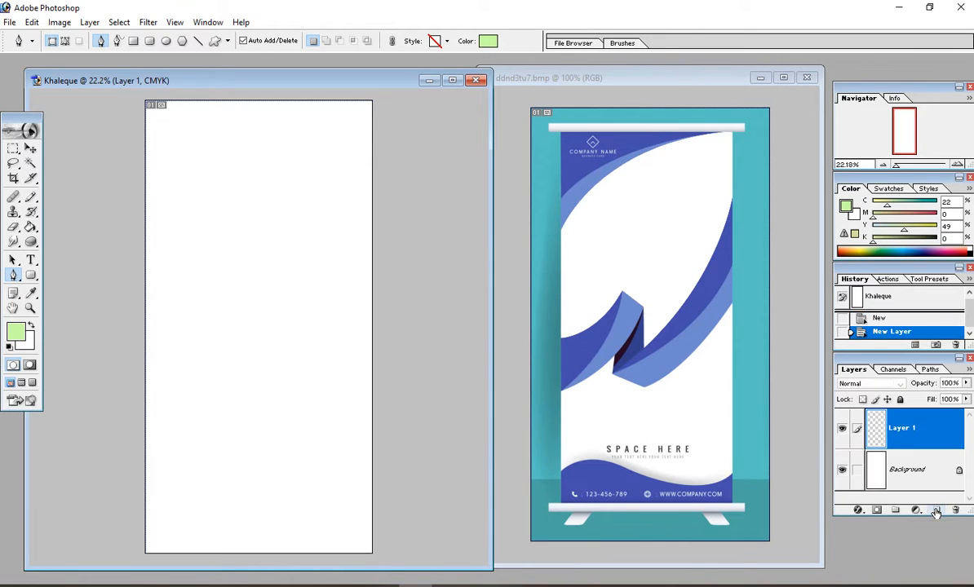
pyautogui.doubleClick(901, 428)
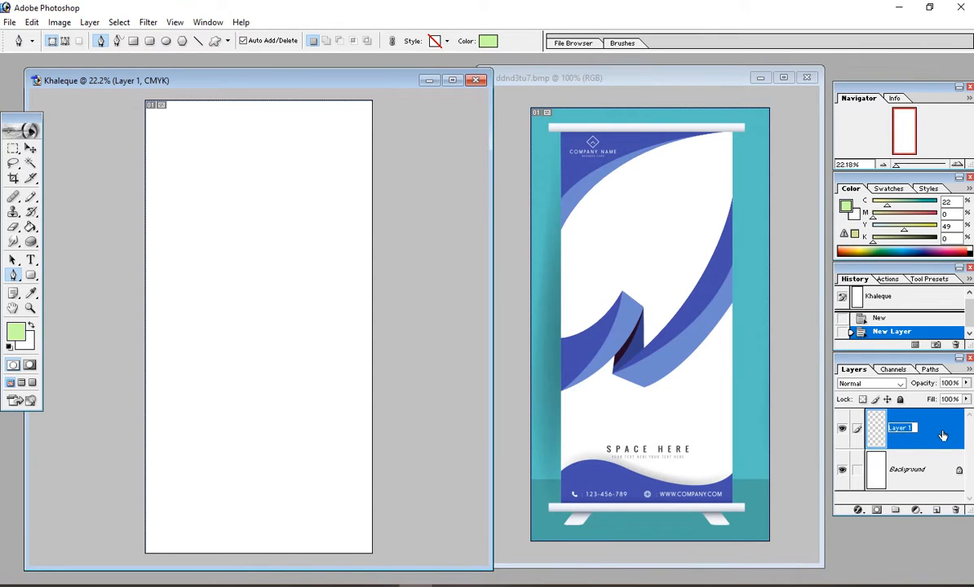
pyautogui.write('Top Left')
pyautogui.press('Return')
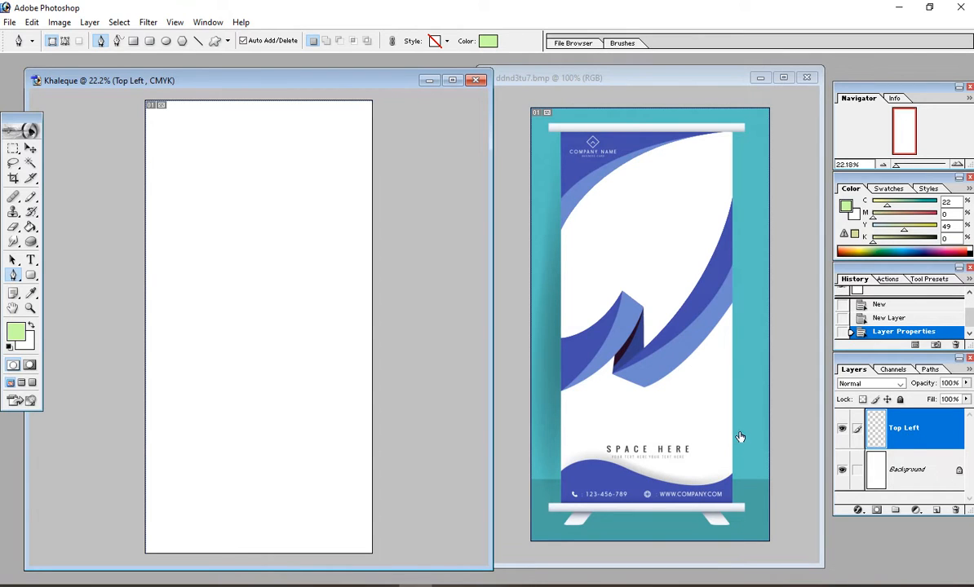
pyautogui.click(146, 231)
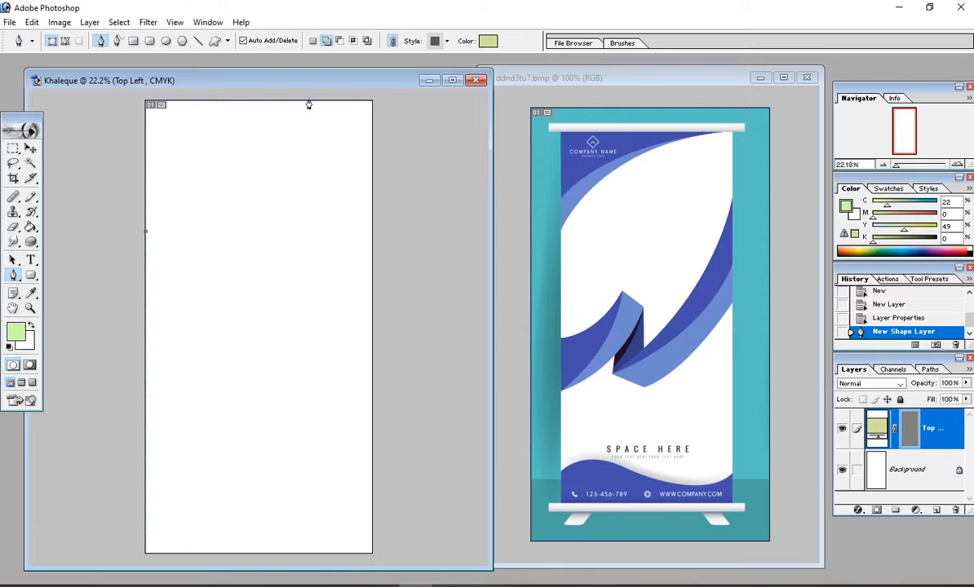
# Step: Curve the path up to the top edge, add the top-left corner point, and close the shape
pyautogui.moveTo(332, 101); pyautogui.dragTo(438, 86)
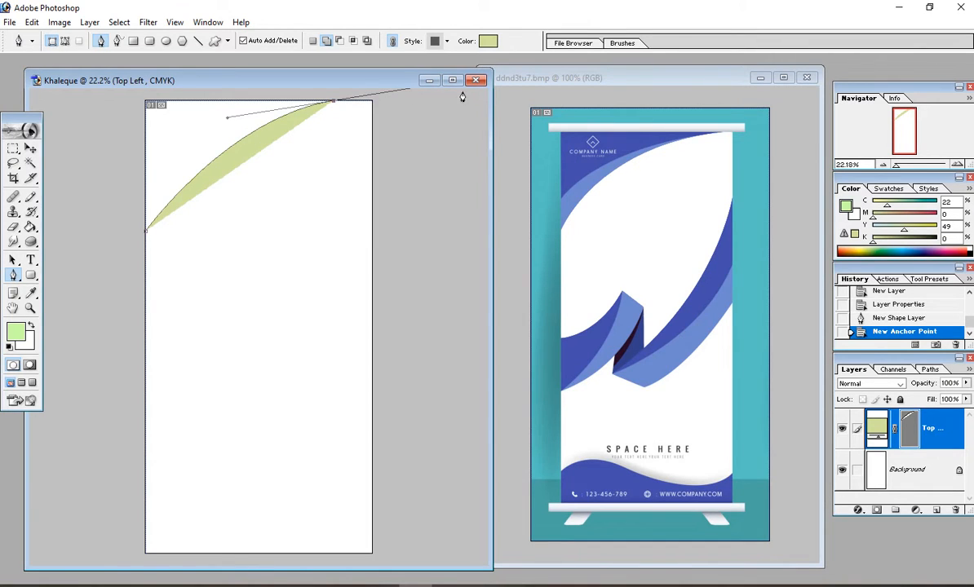
pyautogui.click(333, 104)
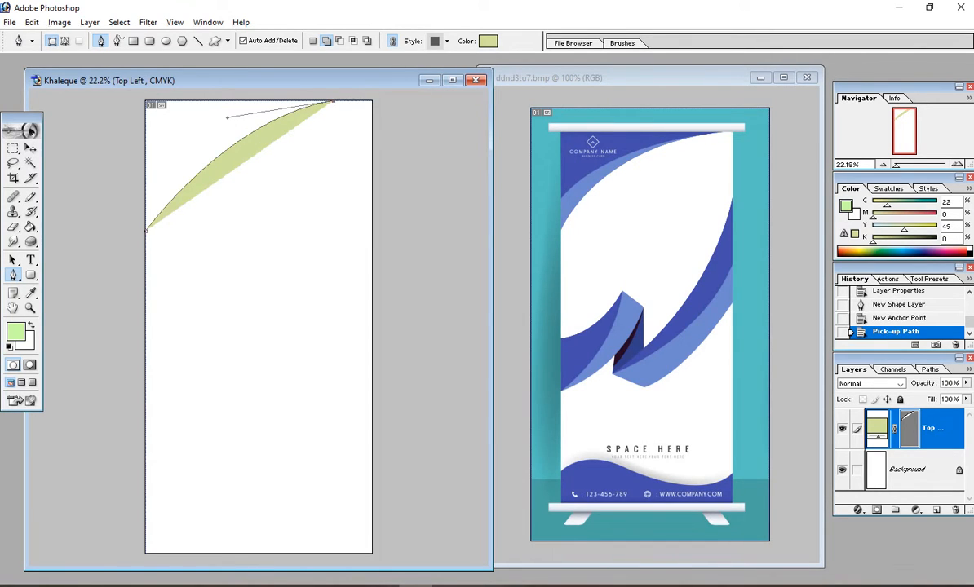
pyautogui.click(146, 101)
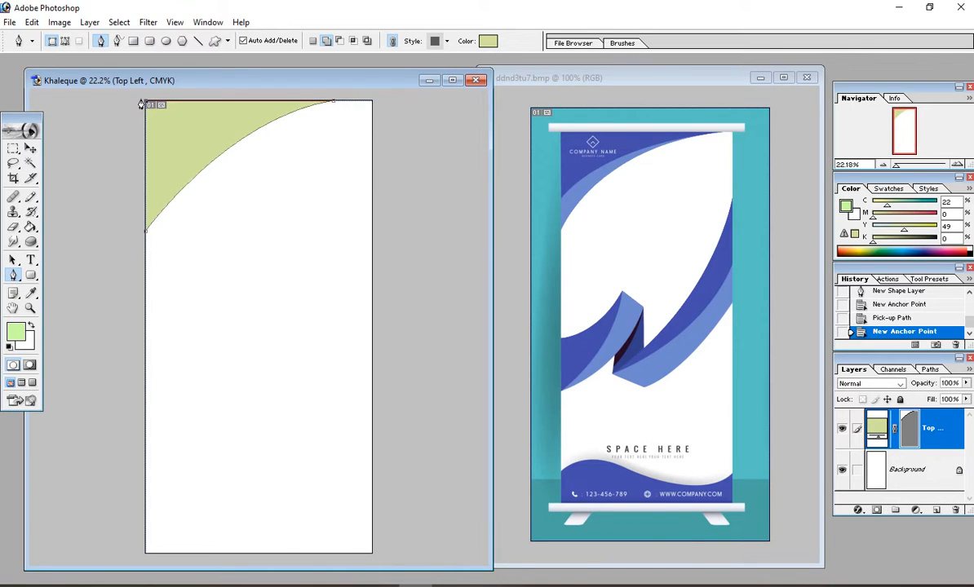
pyautogui.click(146, 236)
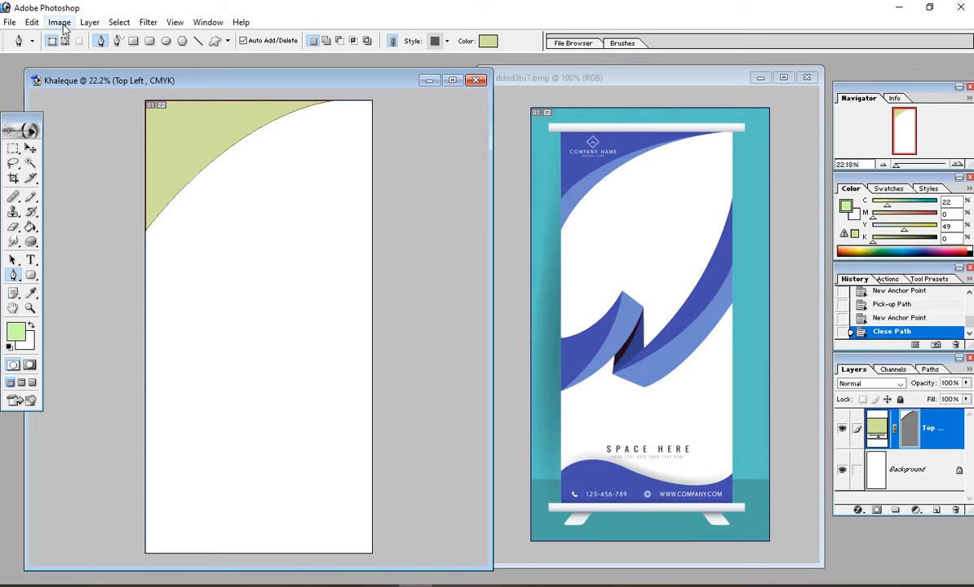
# Step: Rasterize the green Top Left shape layer into pixels
pyautogui.click(88, 23)
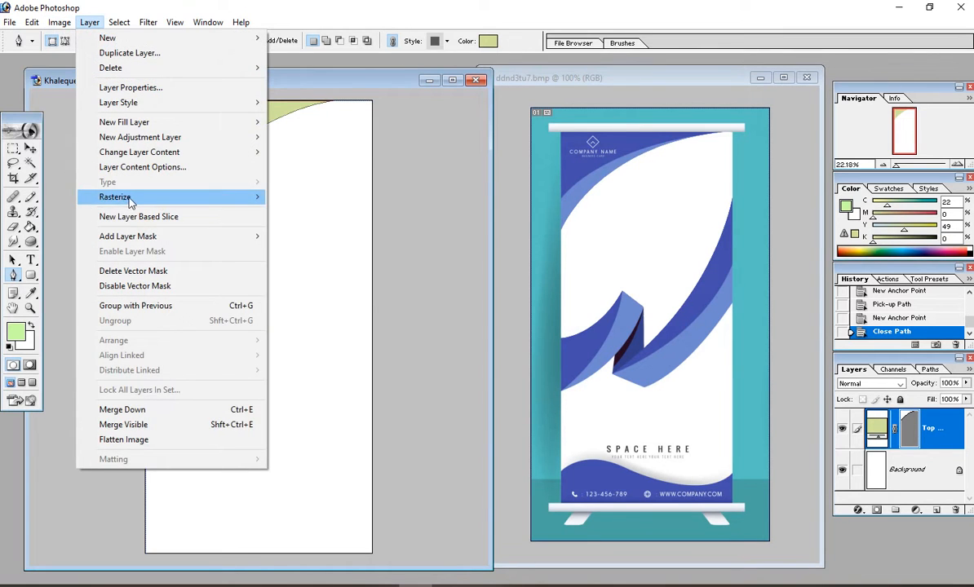
pyautogui.click(290, 212)
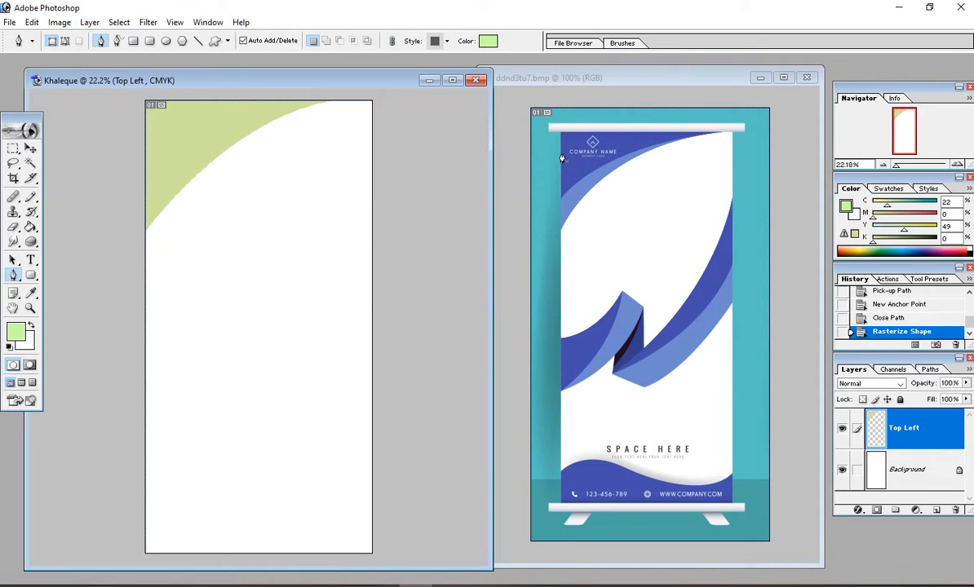
pyautogui.click(30, 147)
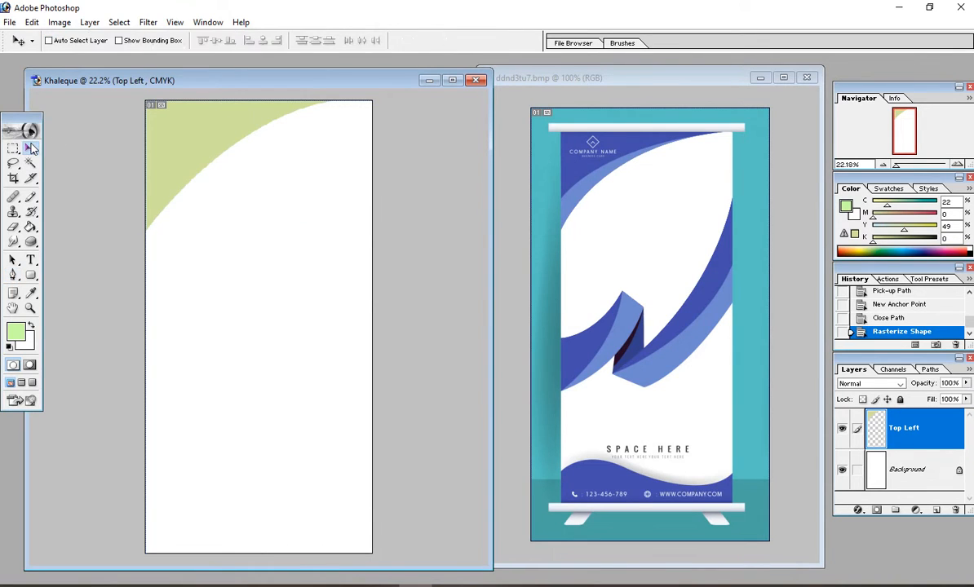
# Step: Sample the dark blue from the reference banner as the foreground colour
pyautogui.moveTo(254, 130); pyautogui.dragTo(279, 215)
pyautogui.hotkey('ctrl', 'z')
pyautogui.hotkey('ctrl', 'z')
pyautogui.hotkey('ctrl', 'z')
pyautogui.click(33, 296)
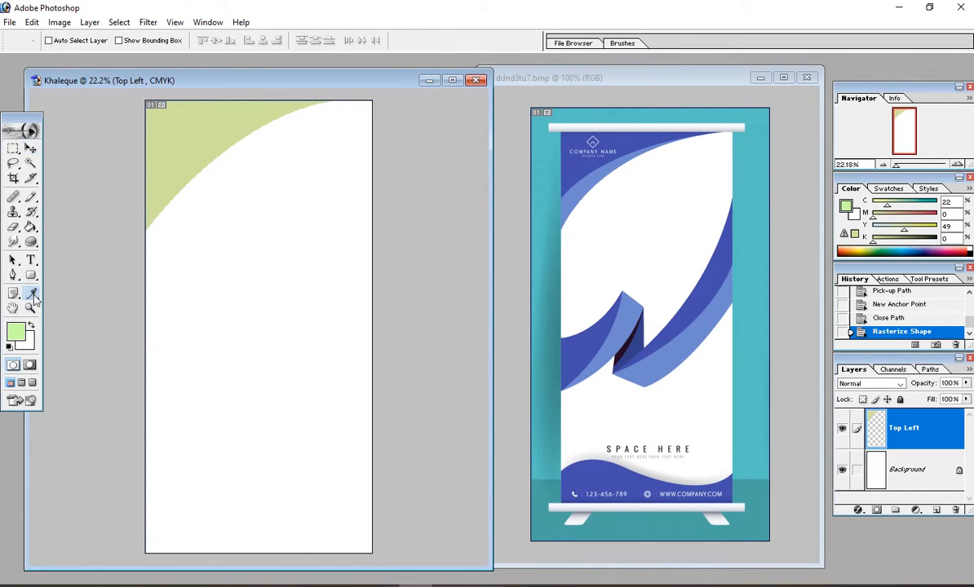
pyautogui.click(569, 168)
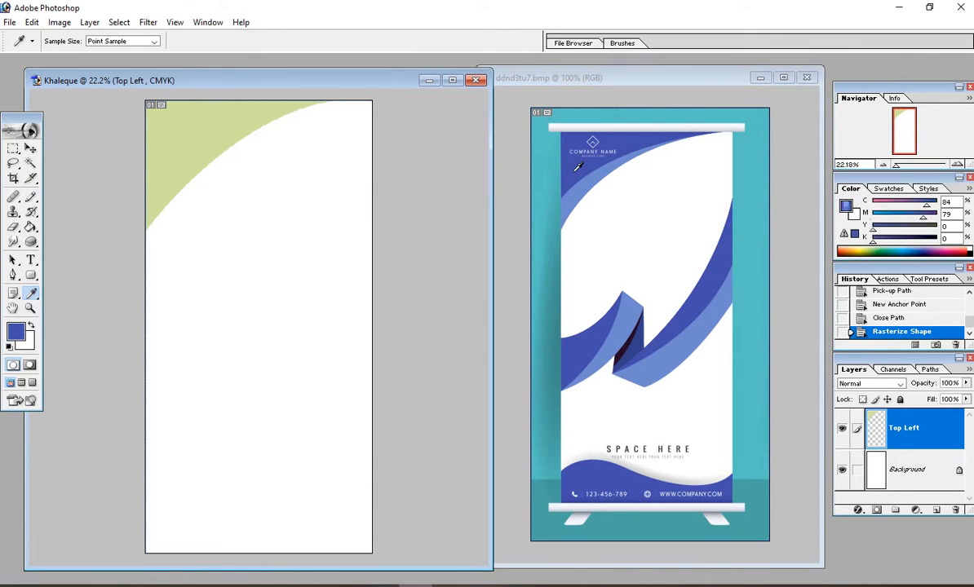
pyautogui.click(18, 332)
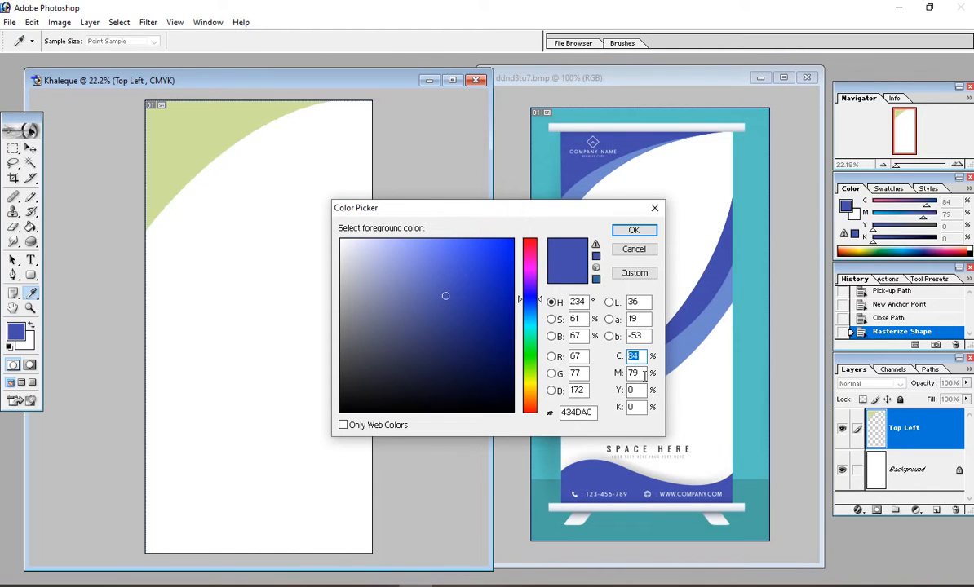
pyautogui.click(635, 232)
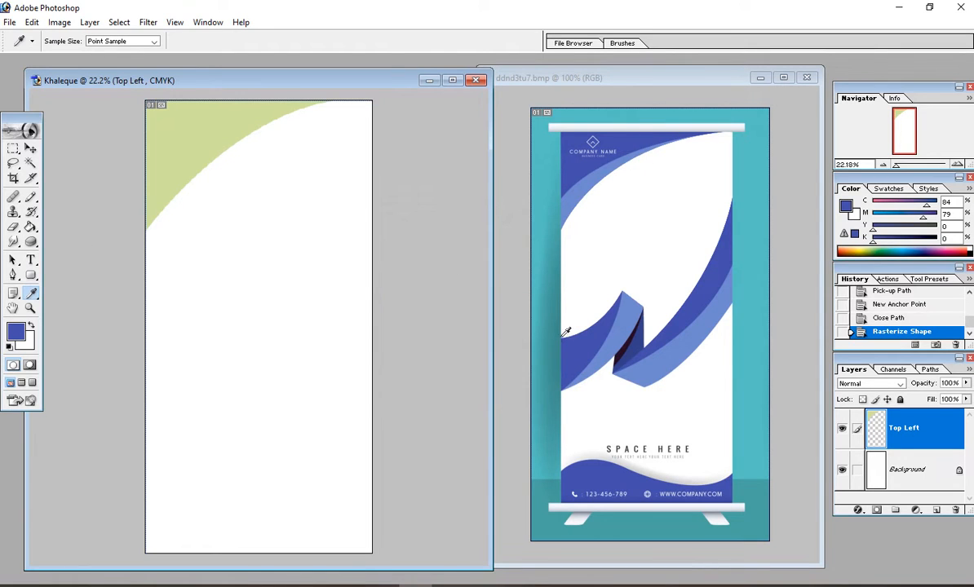
# Step: Load the Top Left shape as a selection, fill it with the dark blue, and deselect
pyautogui.click(30, 148)
pyautogui.moveTo(168, 135); pyautogui.dragTo(191, 173)
pyautogui.hotkey('ctrl', 'z')
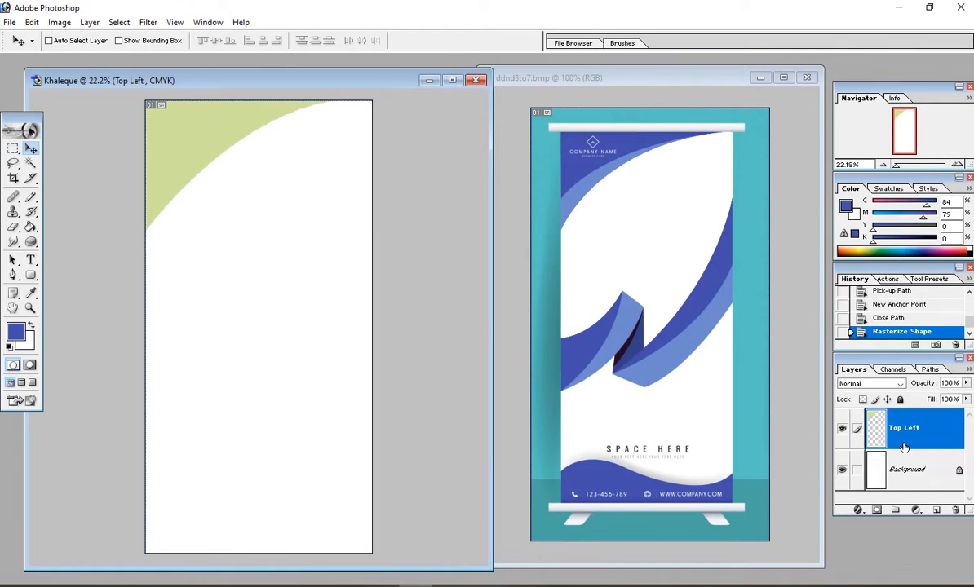
pyautogui.keyDown('ctrl'); pyautogui.click(875, 428); pyautogui.keyUp('ctrl')
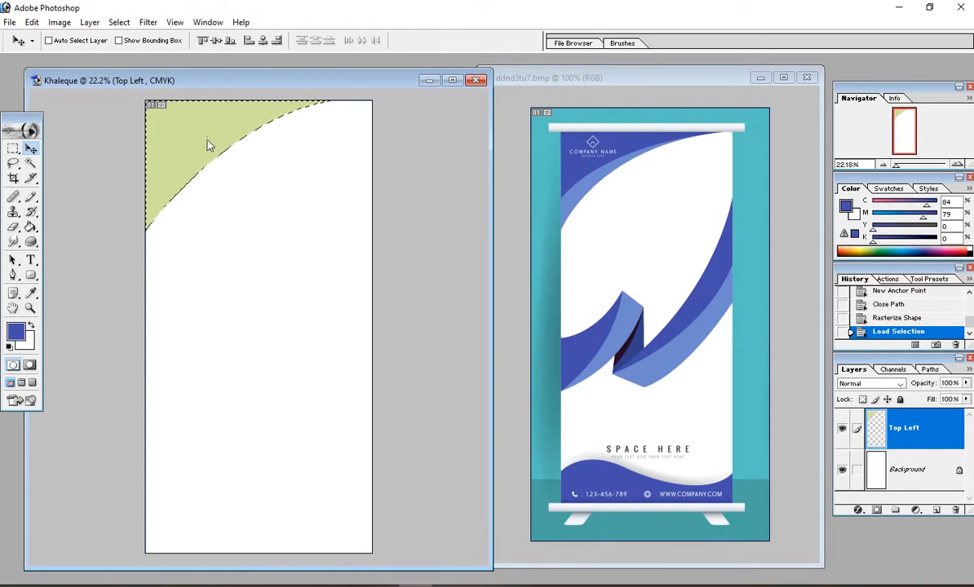
pyautogui.click(31, 229)
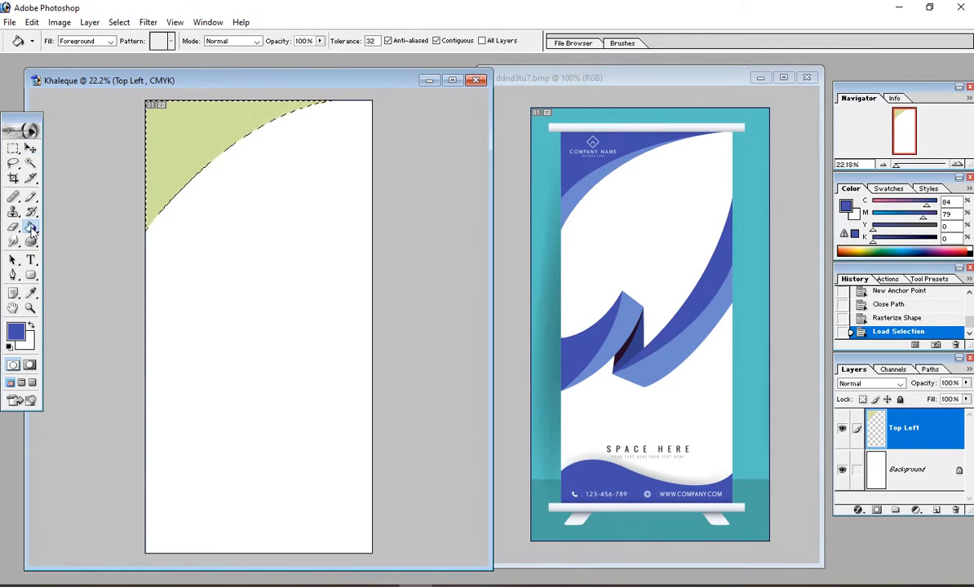
pyautogui.click(180, 137)
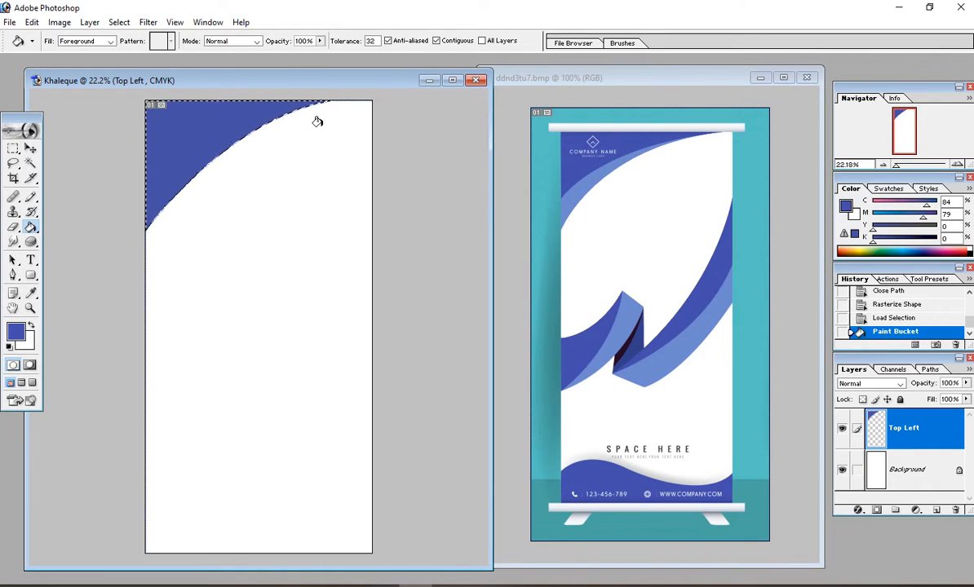
pyautogui.hotkey('ctrl', 'd')
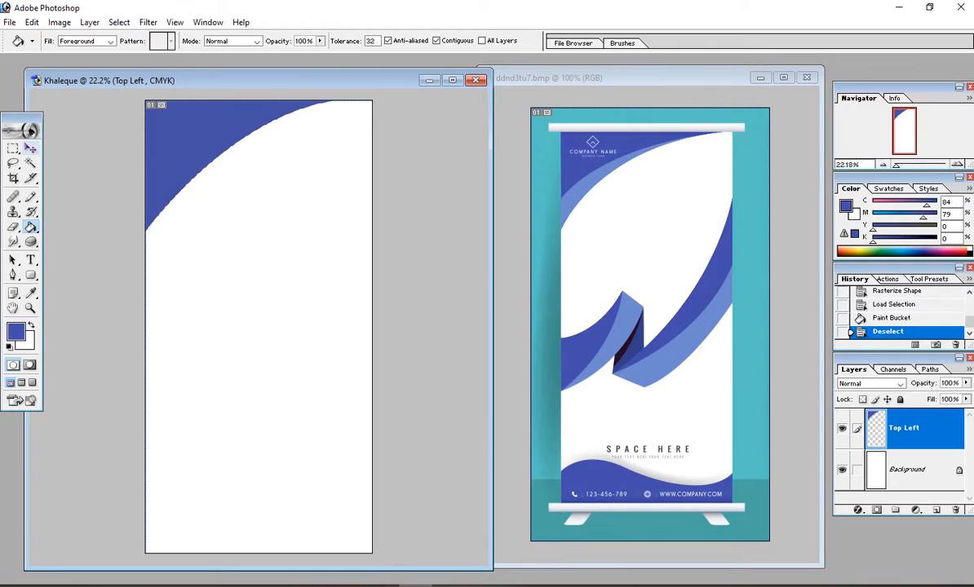
pyautogui.click(30, 149)
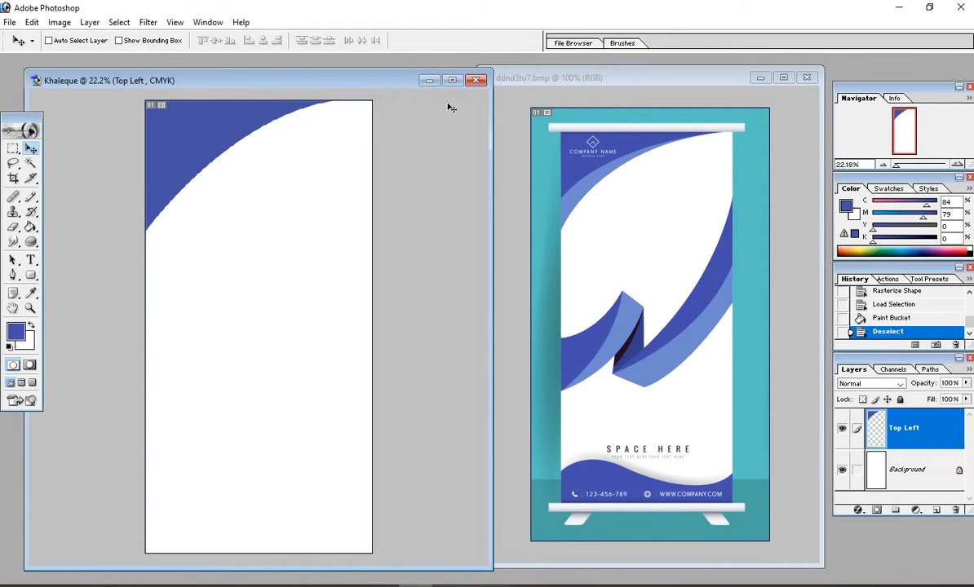
# Step: On a new layer, pen a closed curved path from the top edge down to a lower left-edge point
pyautogui.click(936, 511)
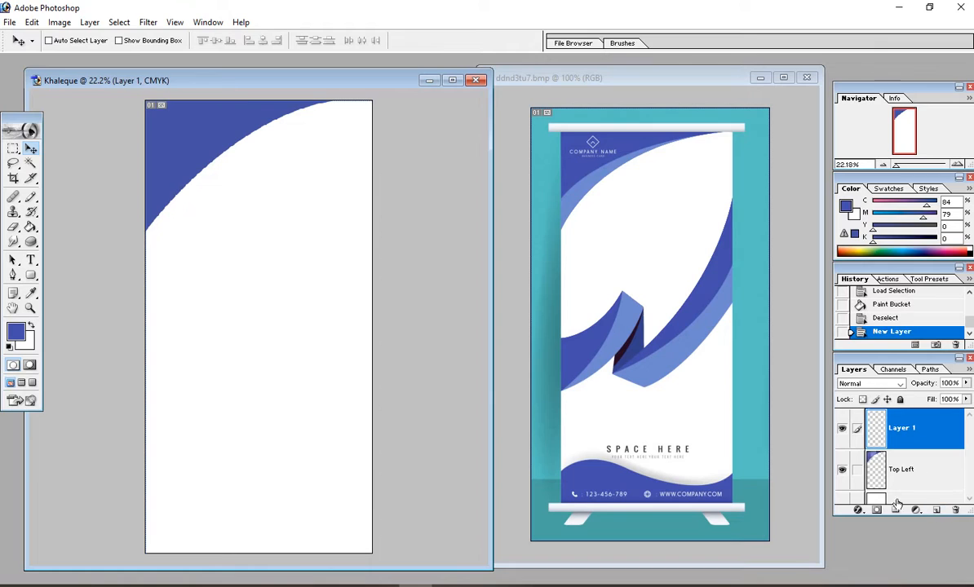
pyautogui.click(13, 276)
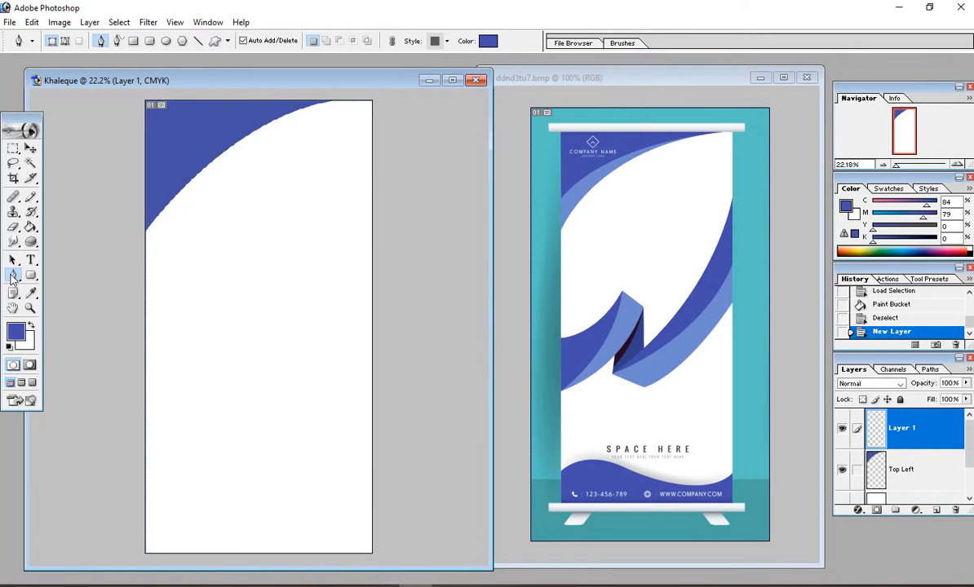
pyautogui.click(146, 238)
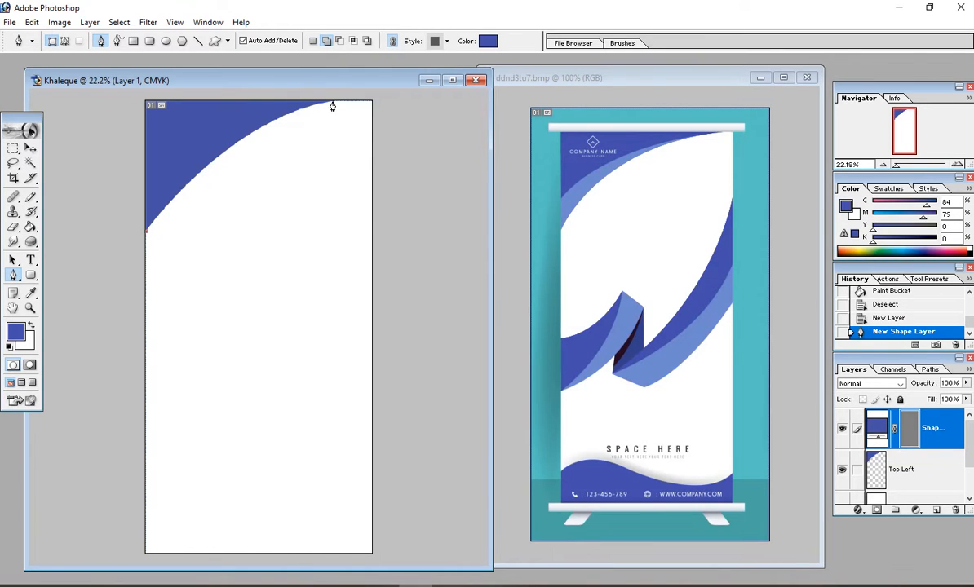
pyautogui.moveTo(332, 105); pyautogui.dragTo(449, 81)
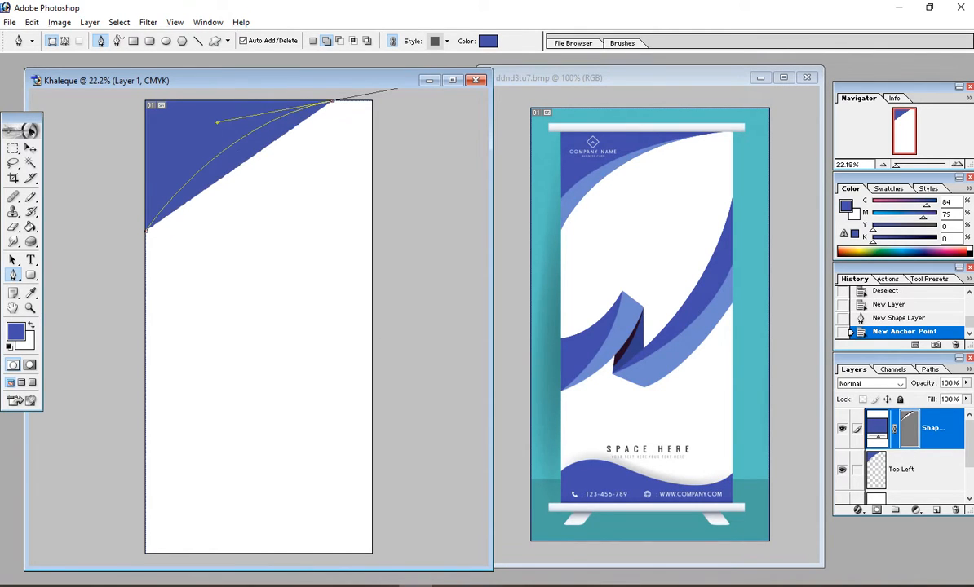
pyautogui.click(332, 104)
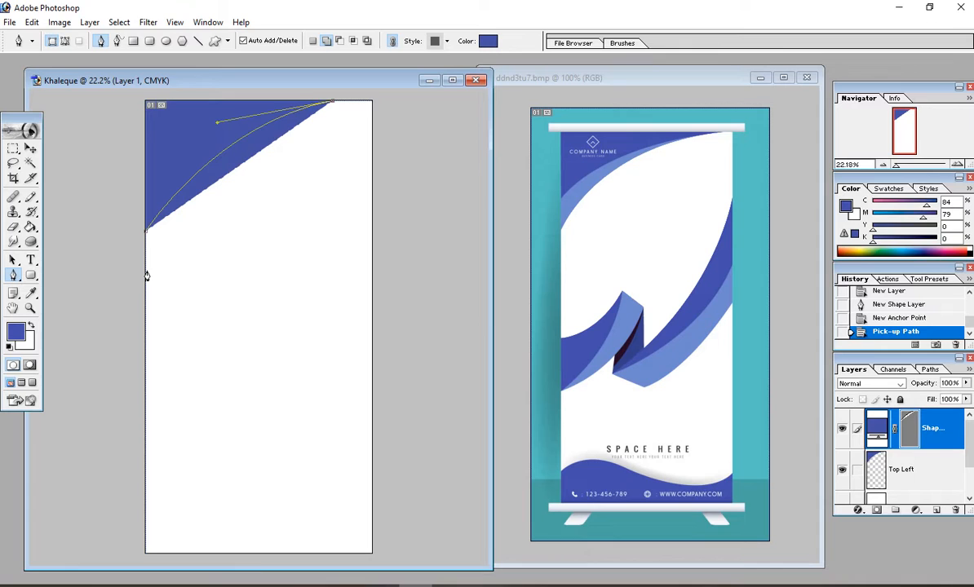
pyautogui.moveTo(146, 270); pyautogui.dragTo(67, 415)
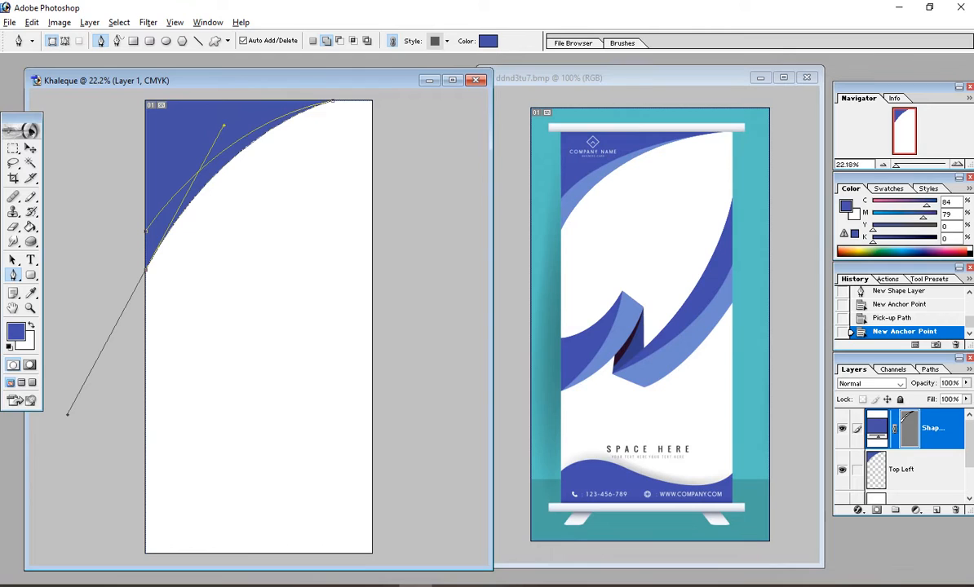
pyautogui.click(147, 237)
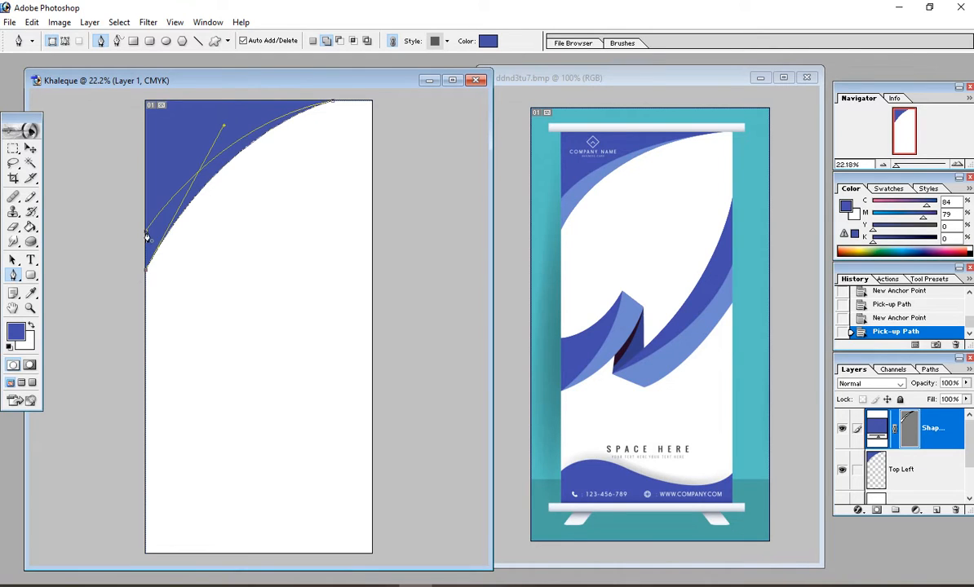
pyautogui.click(147, 236)
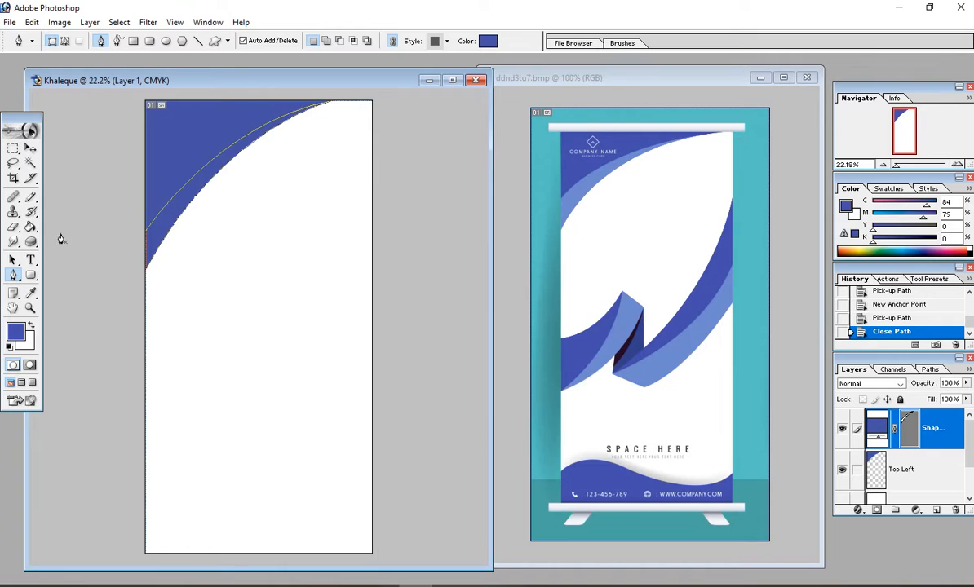
pyautogui.click(59, 22)
# Step: Rasterize the new Shape 1 layer
pyautogui.moveTo(90, 22)
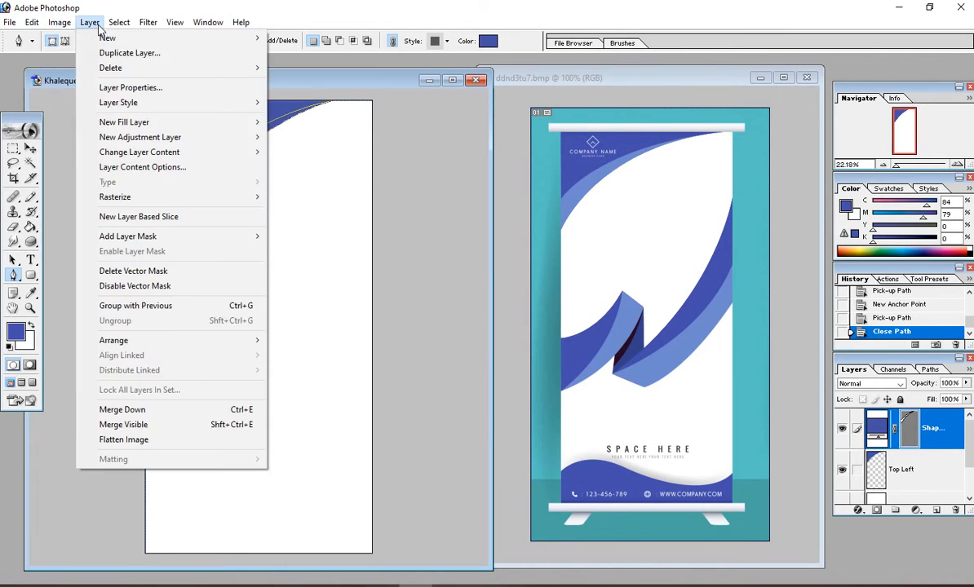
pyautogui.moveTo(164, 197)
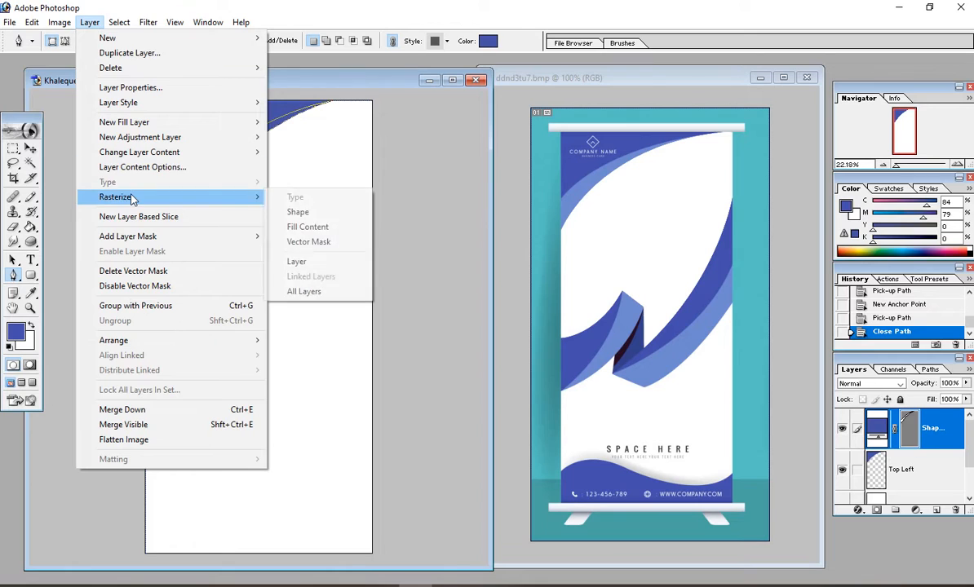
pyautogui.click(273, 208)
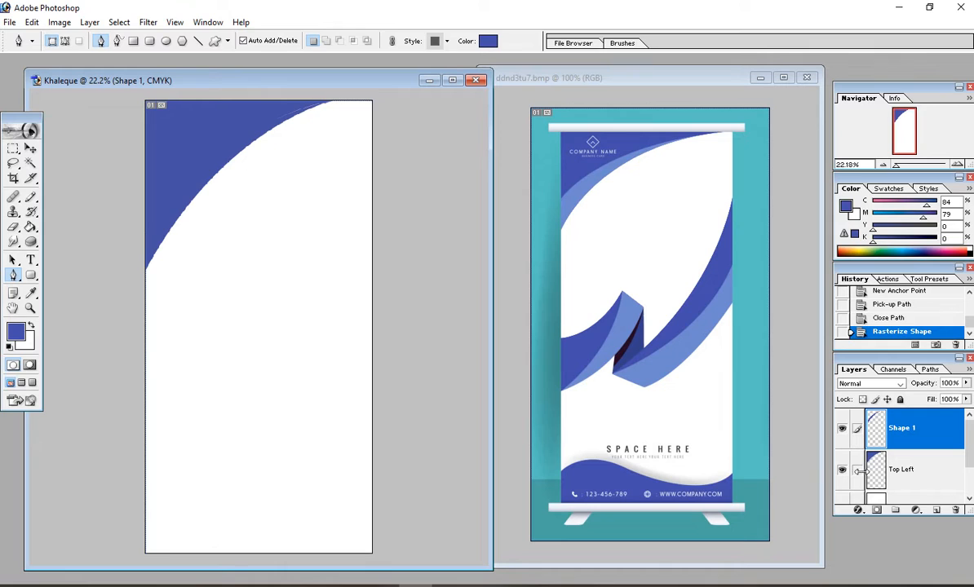
# Step: Load Shape 1 as a selection and fill it with a pale blue
pyautogui.keyDown('ctrl'); pyautogui.click(902, 433); pyautogui.keyUp('ctrl')
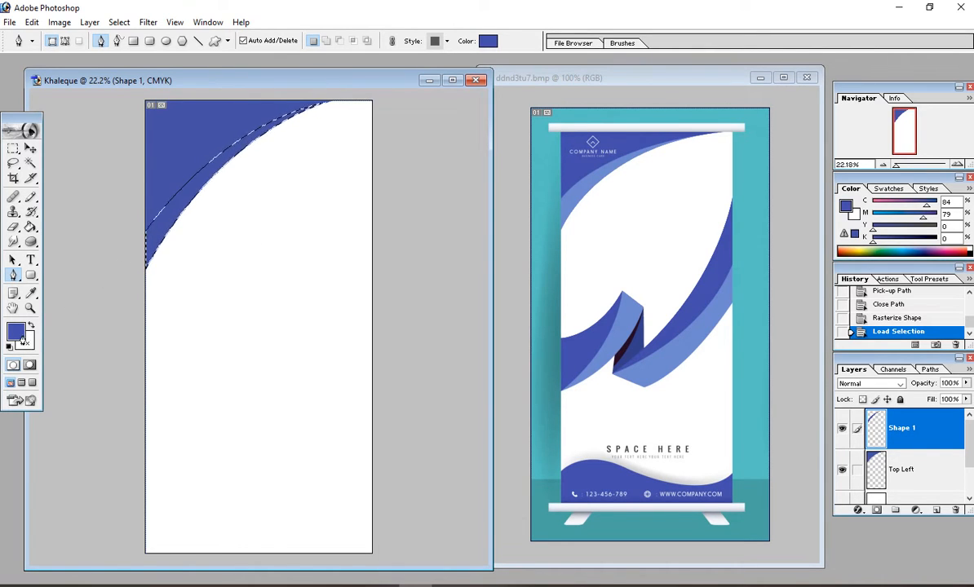
pyautogui.press('i')
pyautogui.click(18, 335)
pyautogui.click(380, 271)
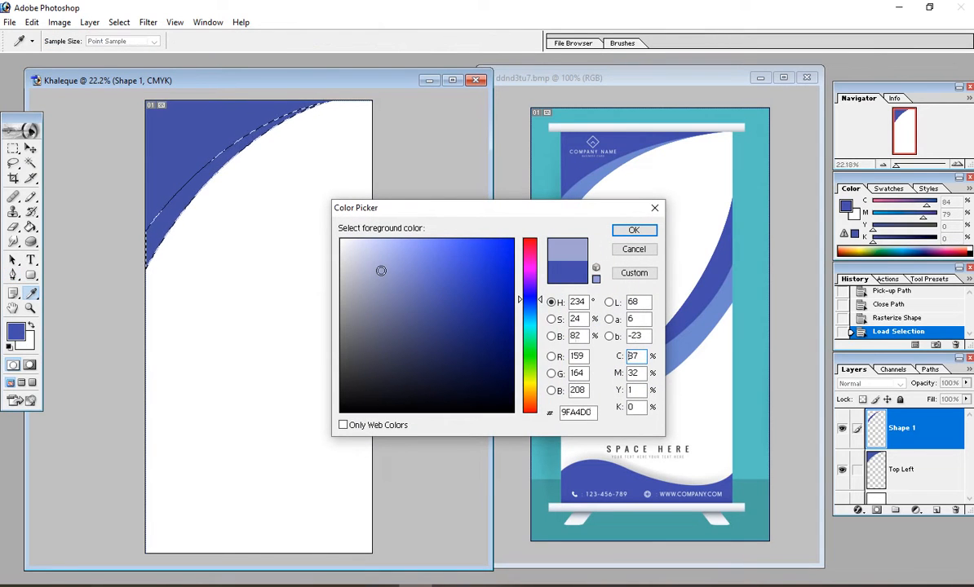
pyautogui.click(634, 230)
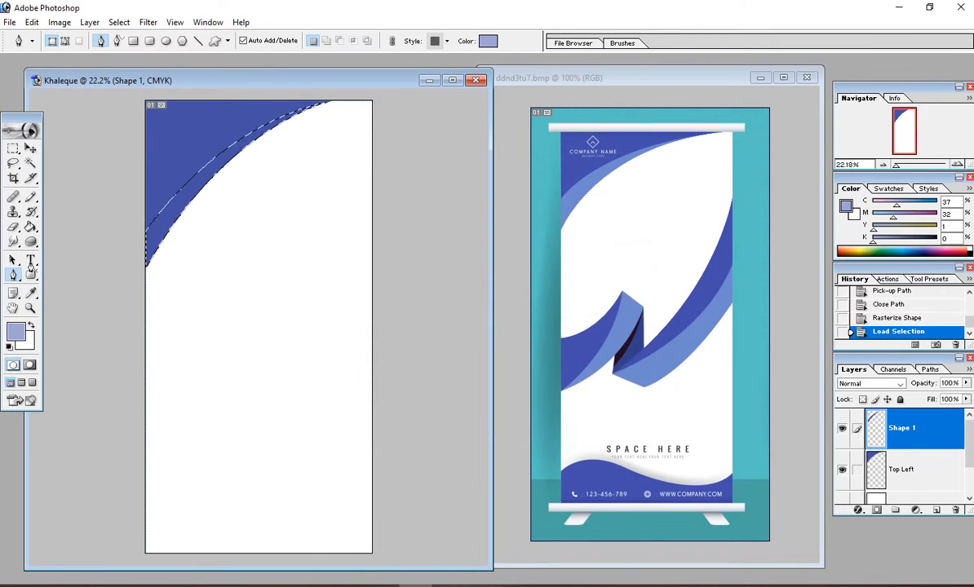
pyautogui.click(30, 227)
pyautogui.click(185, 191)
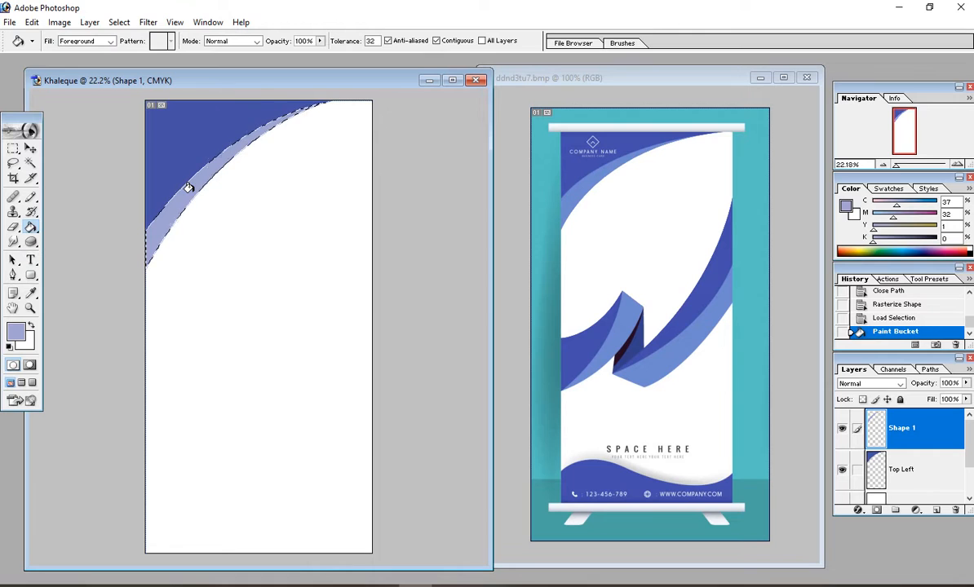
# Step: Refill the band with a slightly darker pale blue and clear the selection
pyautogui.click(18, 335)
pyautogui.click(383, 283)
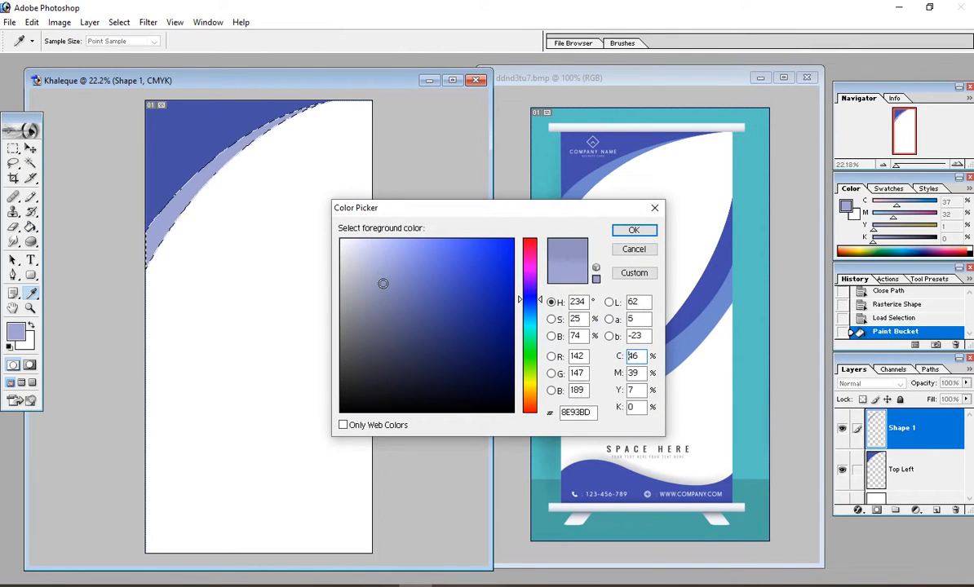
pyautogui.click(634, 230)
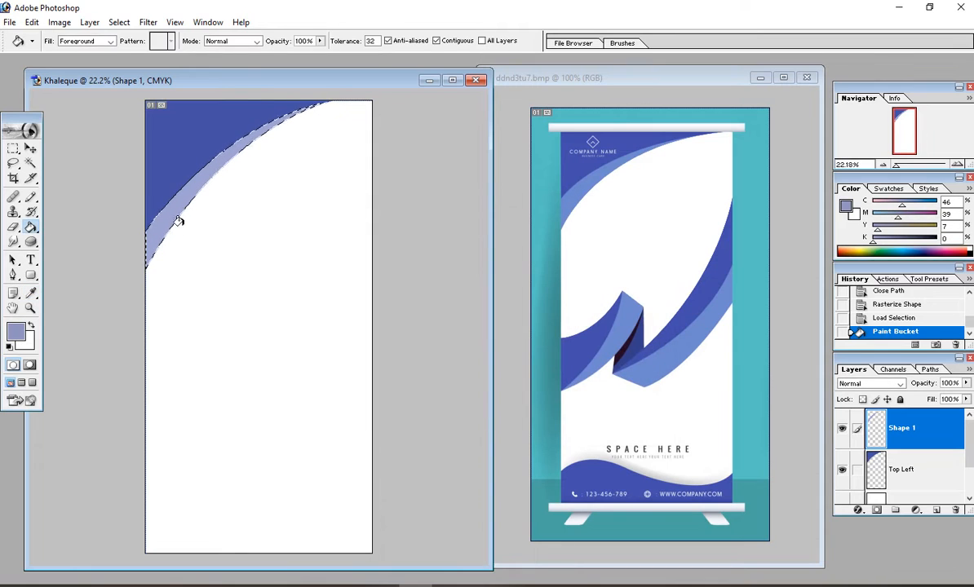
pyautogui.click(168, 216)
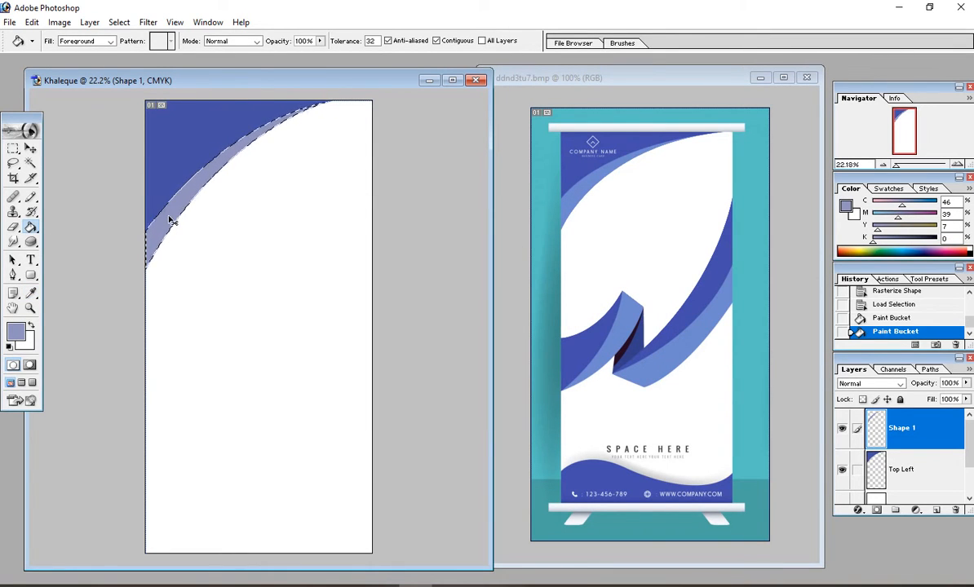
pyautogui.hotkey('ctrl', 'd')
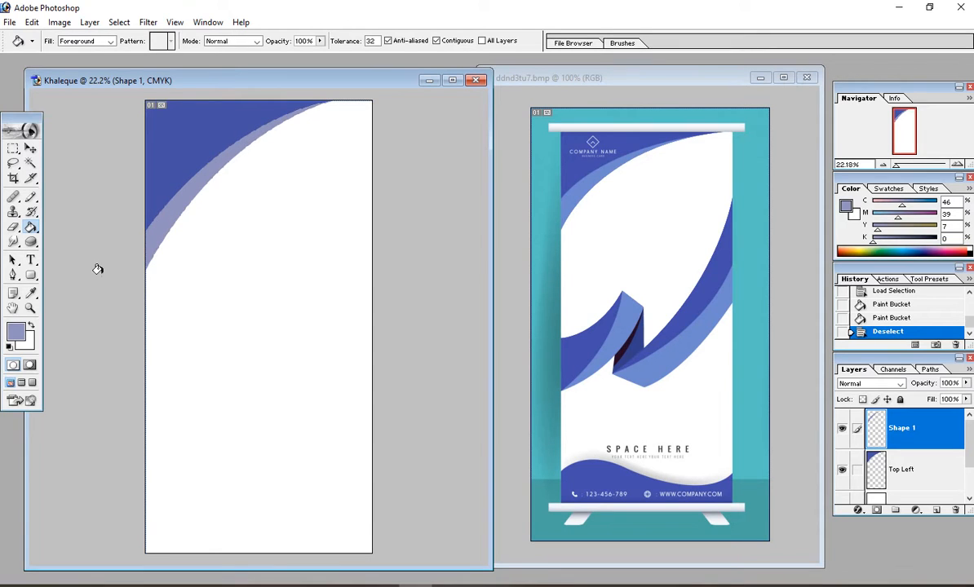
pyautogui.scroll(-4, 301, 209)
pyautogui.scroll(3, 642, 163)
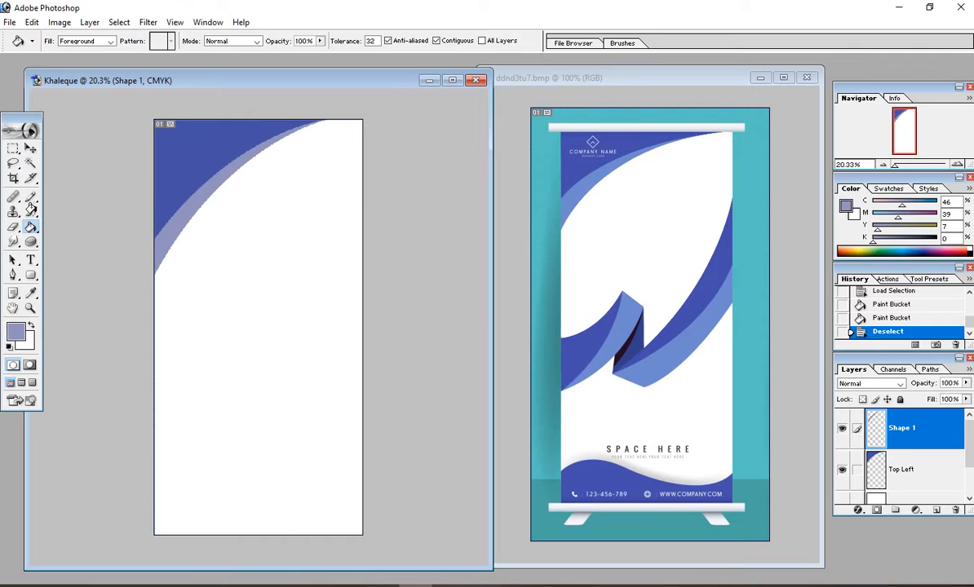
pyautogui.click(30, 149)
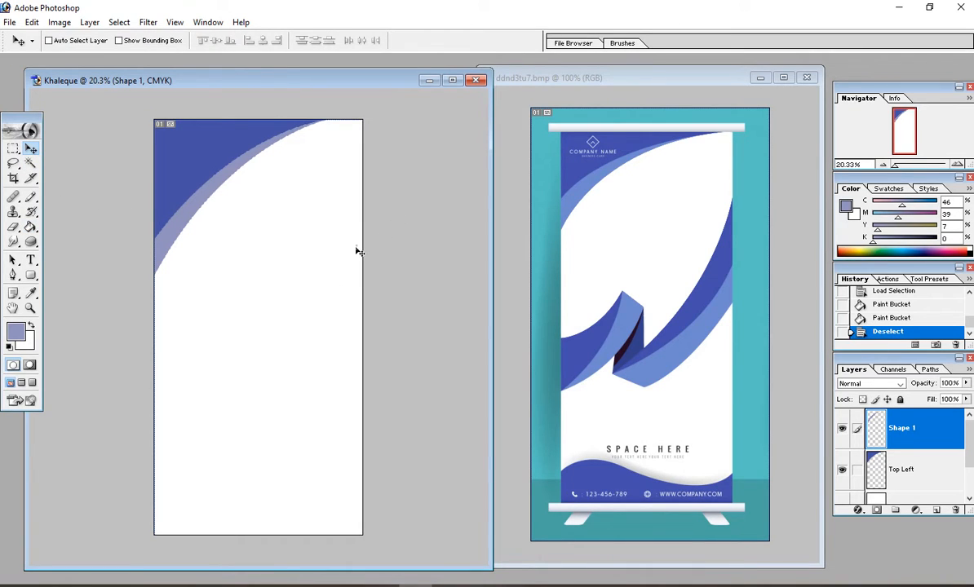
pyautogui.scroll(1, 354, 245)
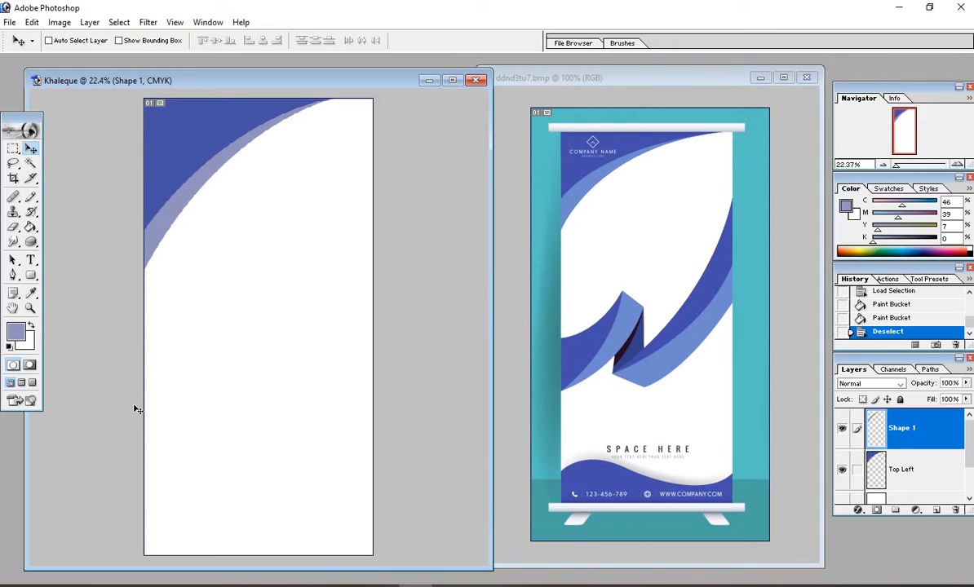
# Step: On a new layer above Shape 1, pen a closed curved wedge from the left edge to near mid-page
pyautogui.click(13, 275)
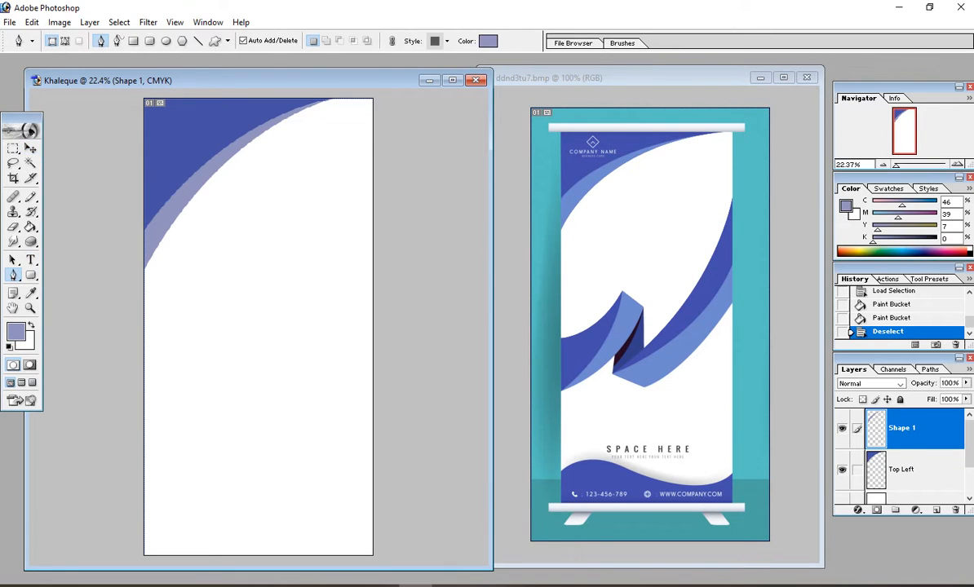
pyautogui.click(936, 511)
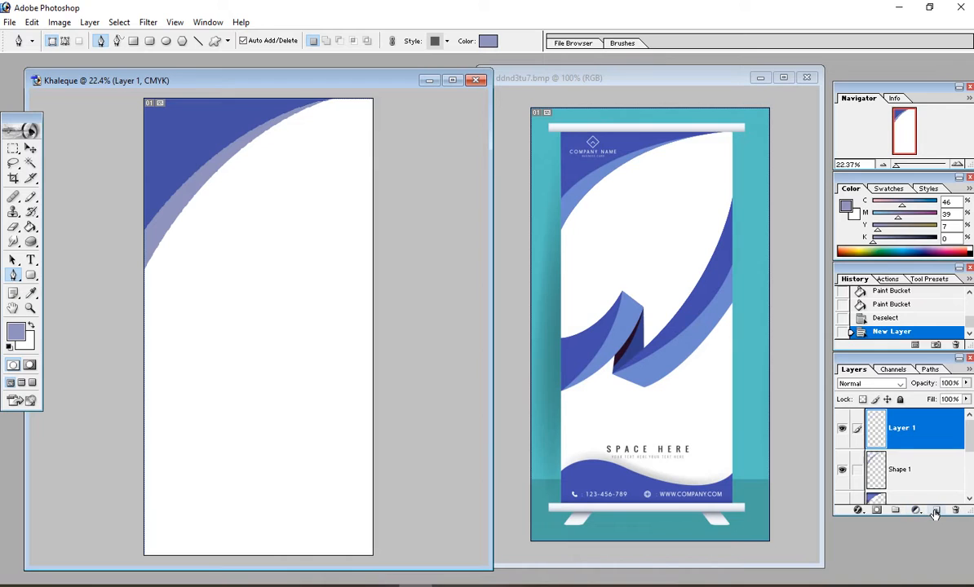
pyautogui.click(144, 410)
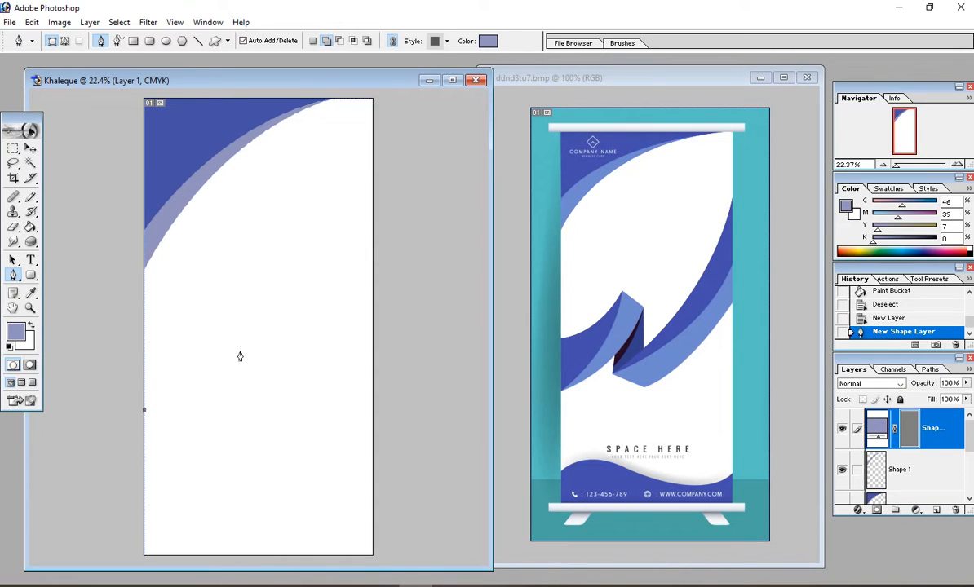
pyautogui.moveTo(241, 351); pyautogui.dragTo(273, 306)
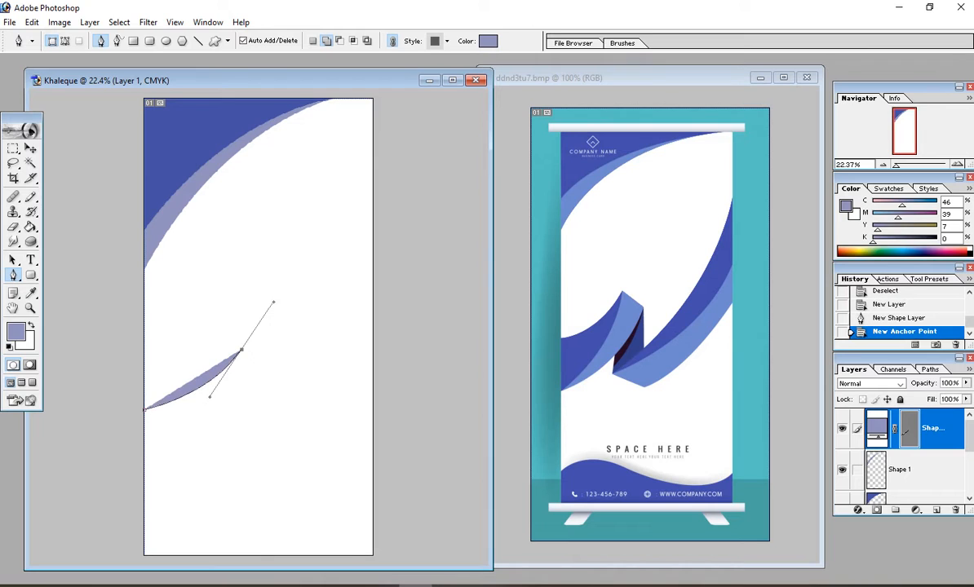
pyautogui.click(242, 353)
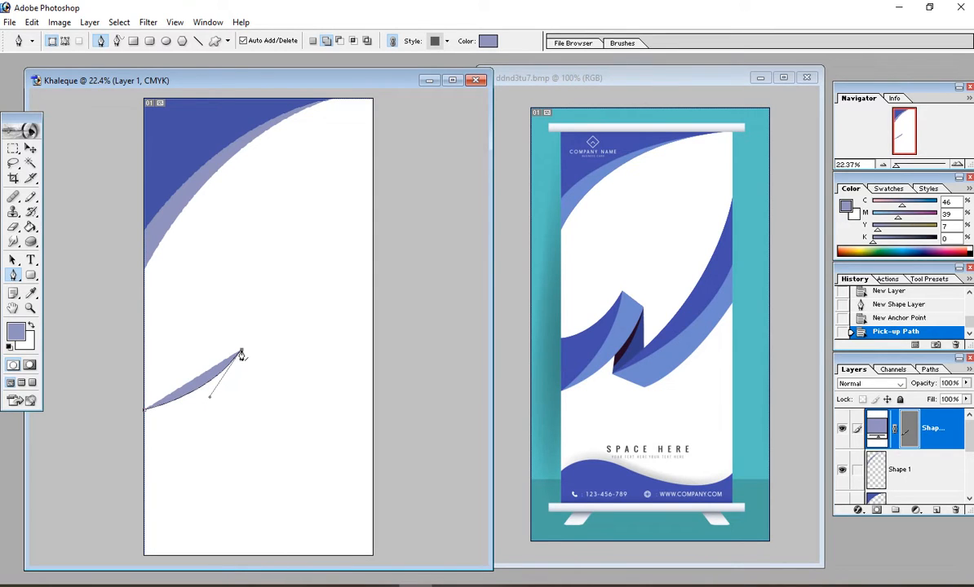
pyautogui.moveTo(139, 467); pyautogui.dragTo(56, 499)
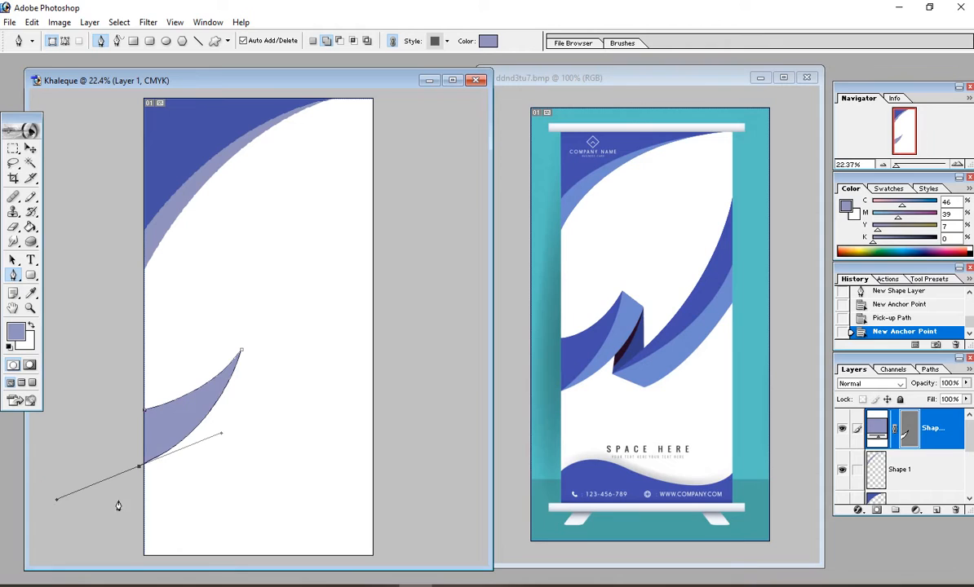
pyautogui.keyDown('alt'); pyautogui.click(139, 468); pyautogui.keyUp('alt')
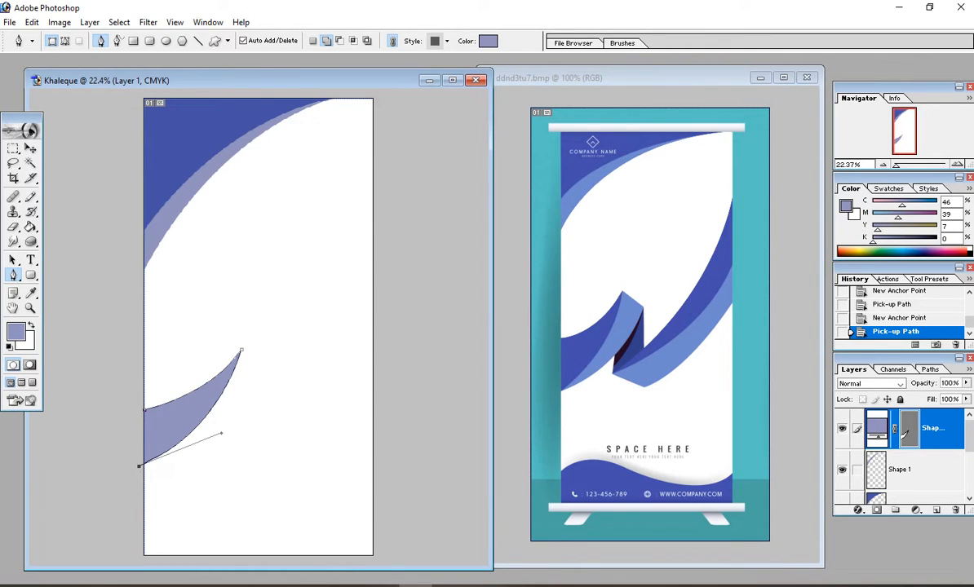
pyautogui.click(145, 413)
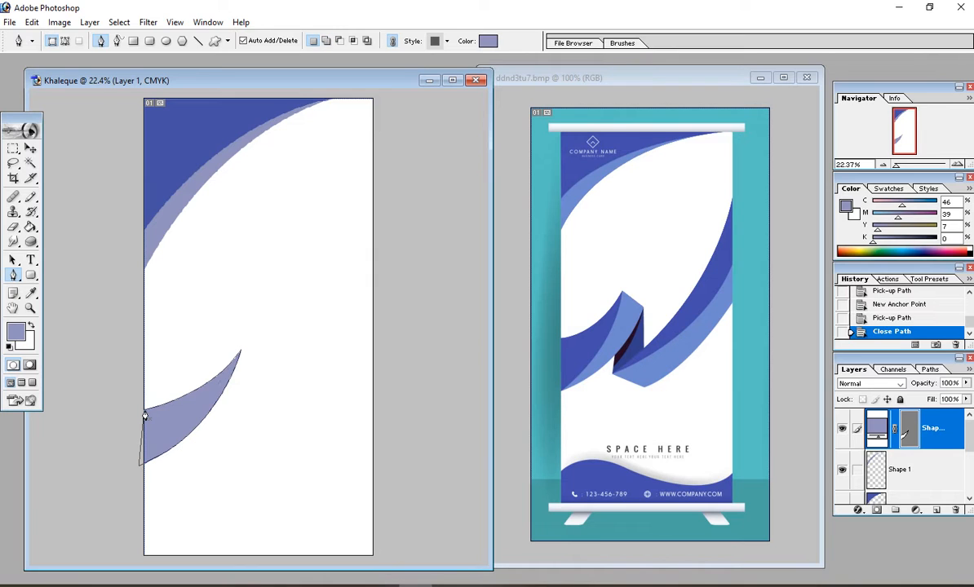
# Step: Rasterize the Shape 2 layer into pixels
pyautogui.click(90, 22)
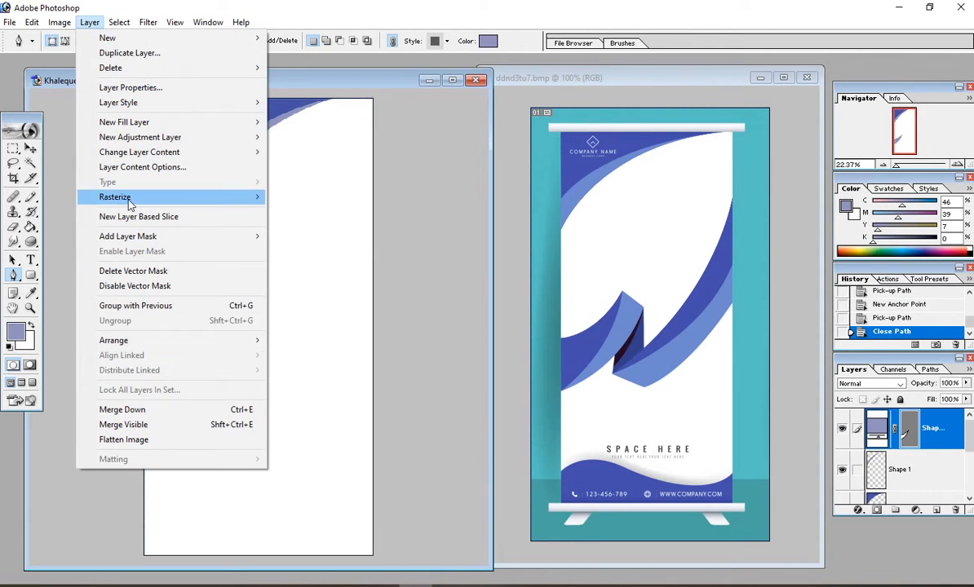
pyautogui.moveTo(256, 198)
pyautogui.click(294, 211)
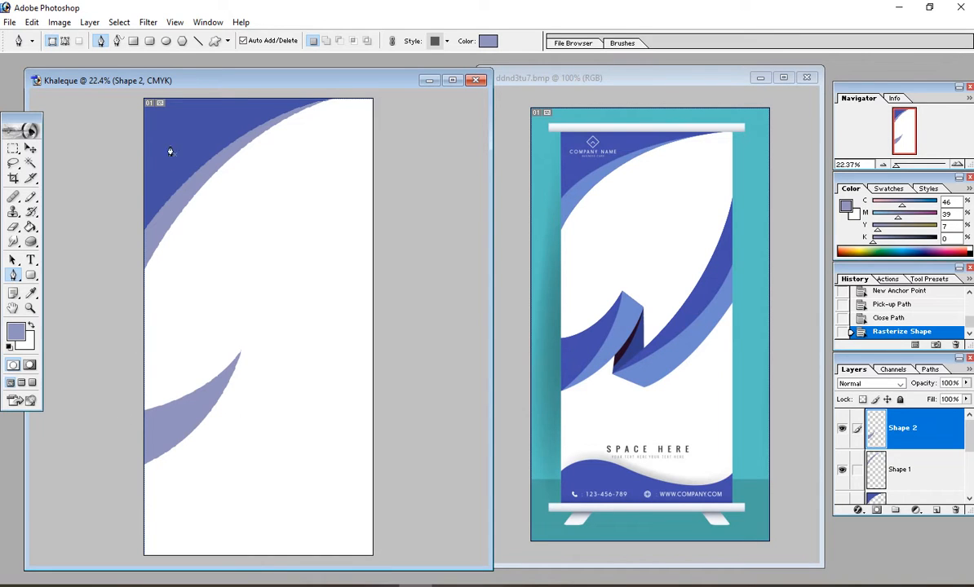
# Step: Set the foreground colour to dark blue C90 M80 Y0 K0
pyautogui.click(18, 335)
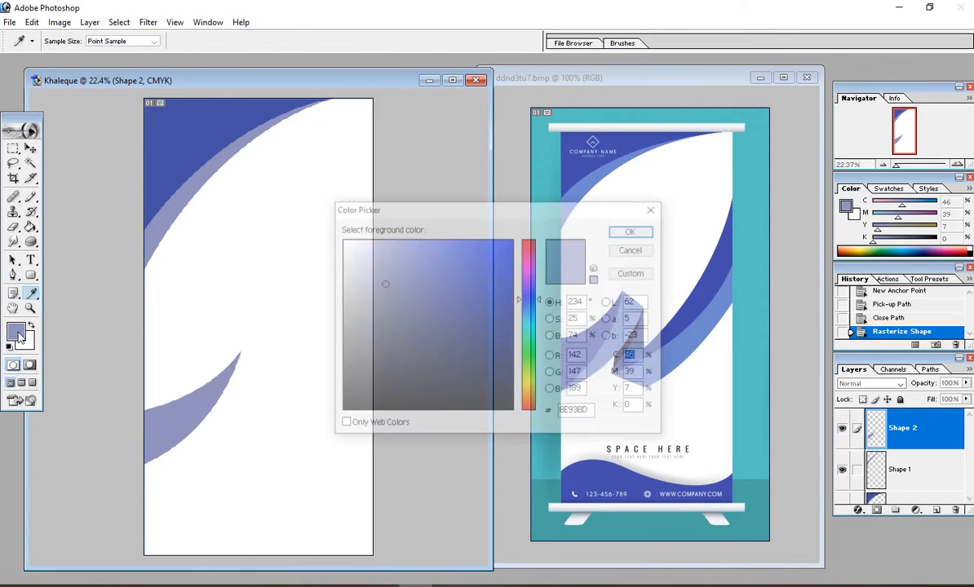
pyautogui.click(429, 320)
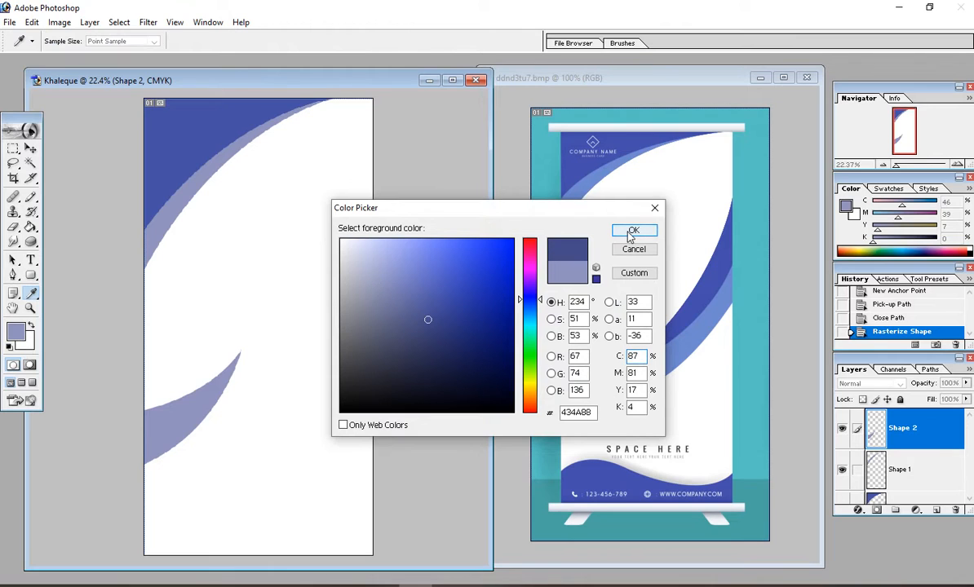
pyautogui.doubleClick(640, 354)
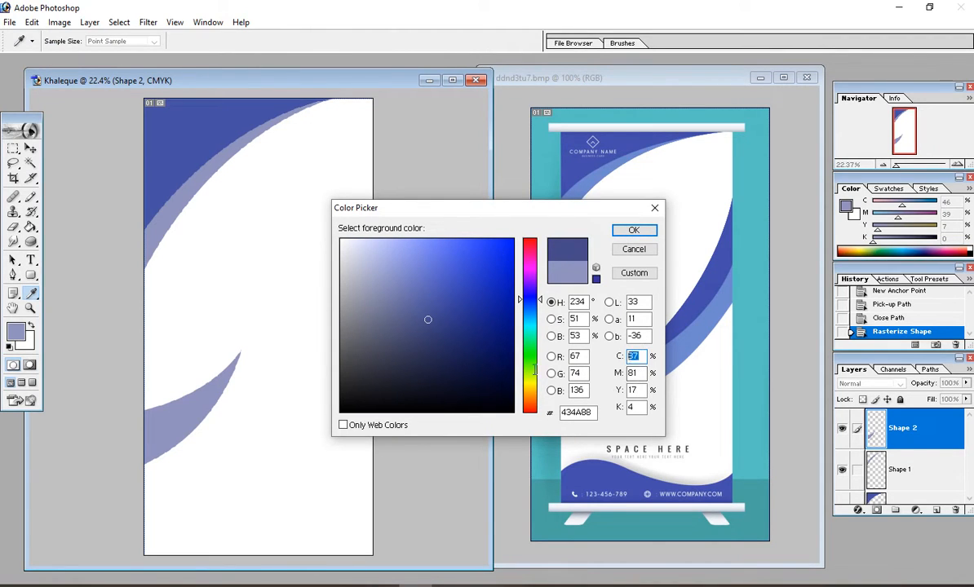
pyautogui.write('8')
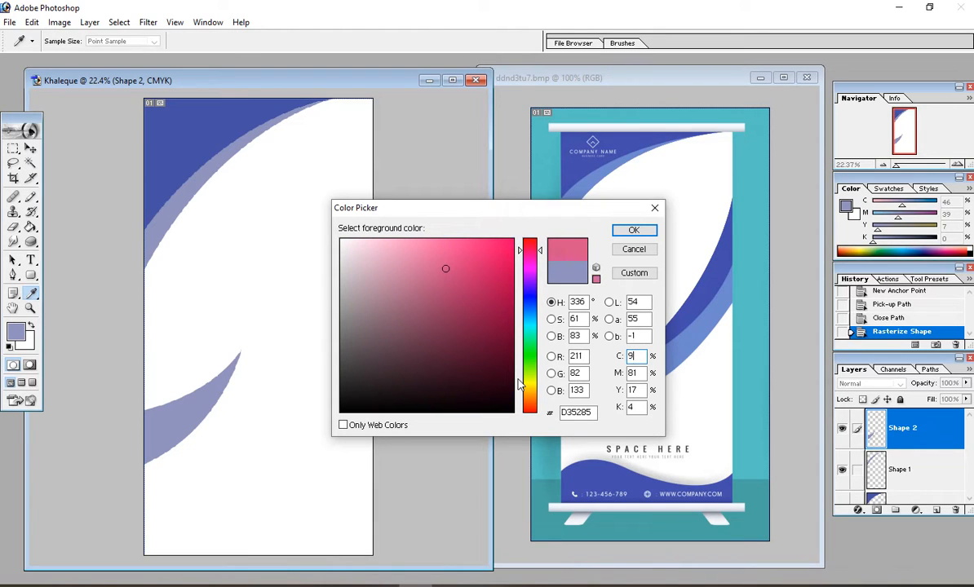
pyautogui.write('90')
pyautogui.write('80')
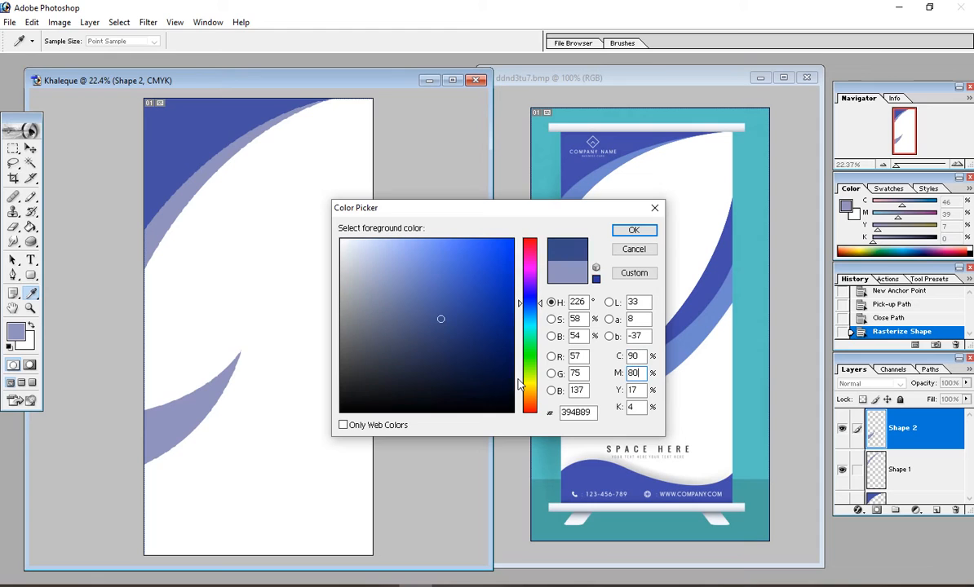
pyautogui.write('0')
pyautogui.press('Tab')
pyautogui.write('0')
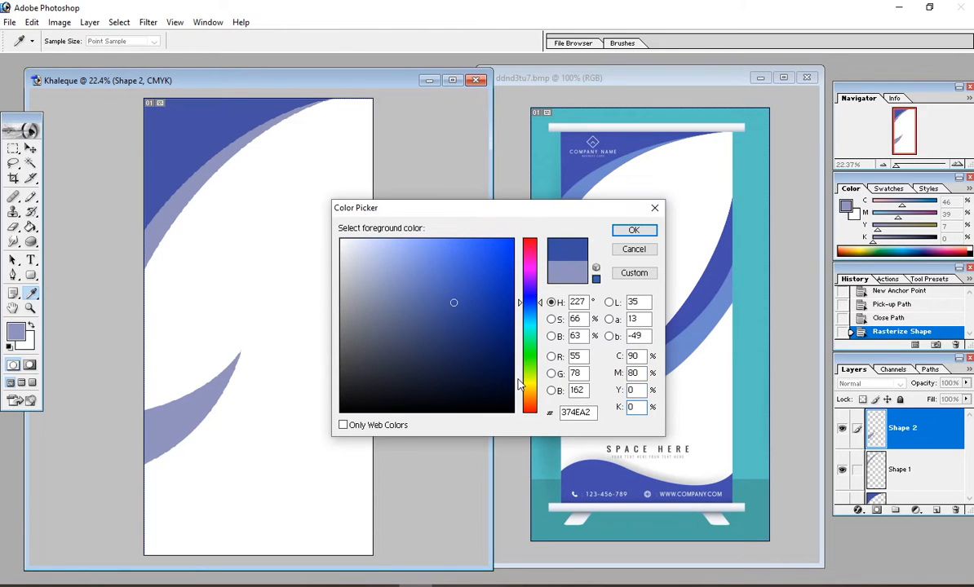
pyautogui.press('Return')
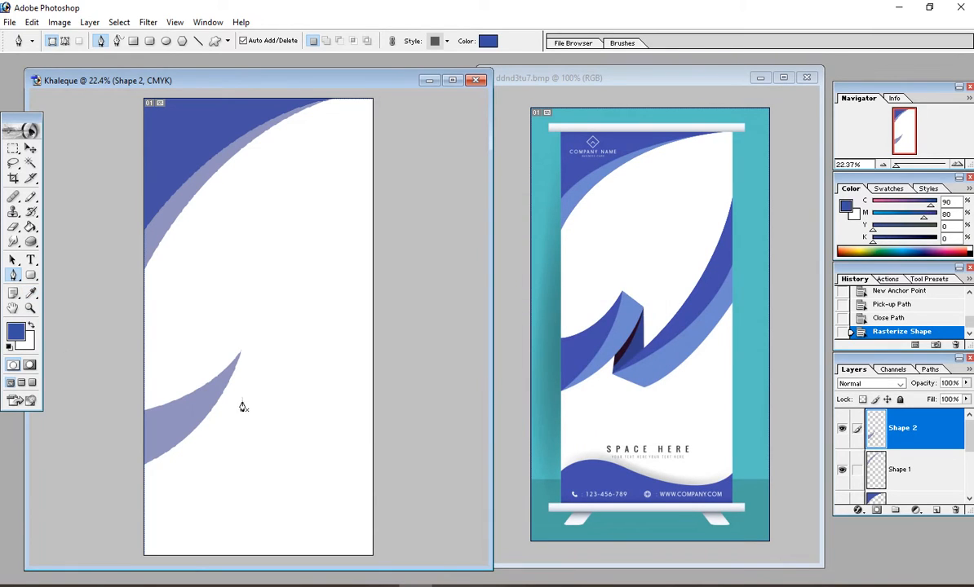
# Step: Select the ribbon's pixels, fill them with the dark blue, and deselect
pyautogui.click(30, 148)
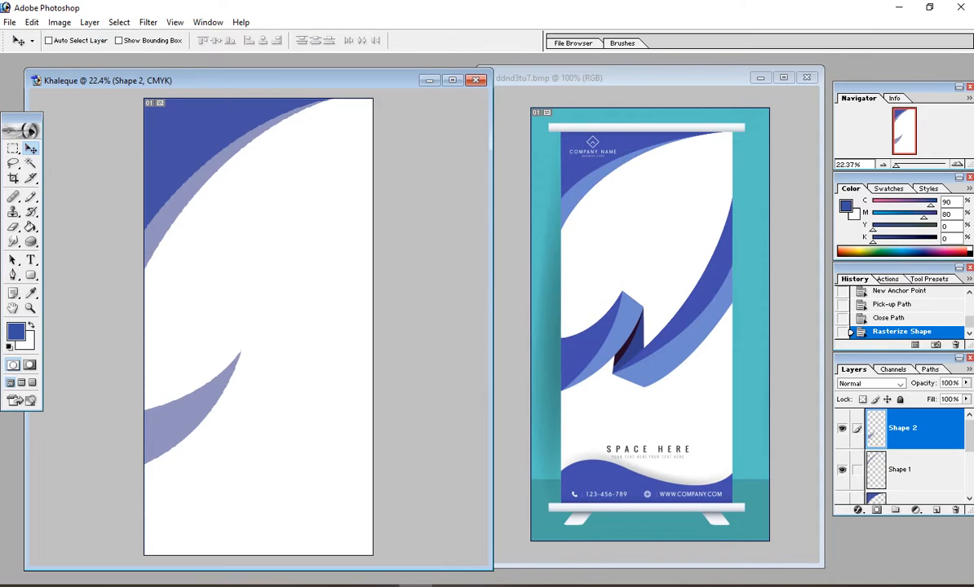
pyautogui.keyDown('ctrl'); pyautogui.click(905, 430); pyautogui.keyUp('ctrl')
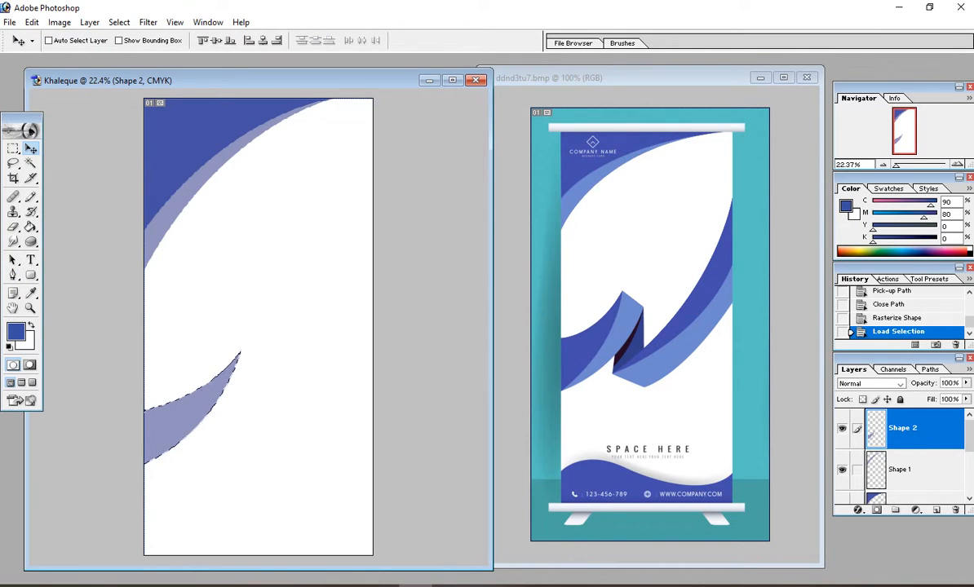
pyautogui.click(31, 228)
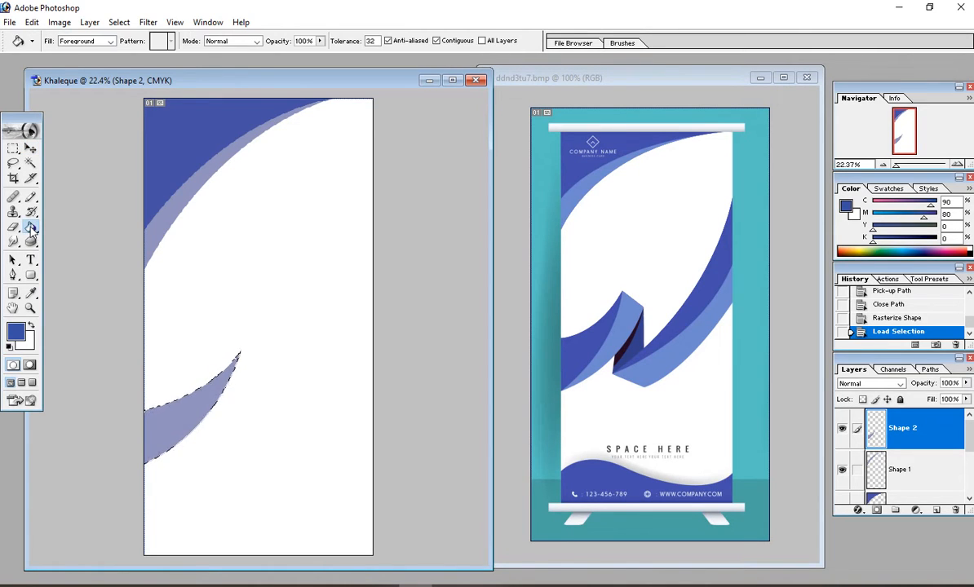
pyautogui.click(176, 413)
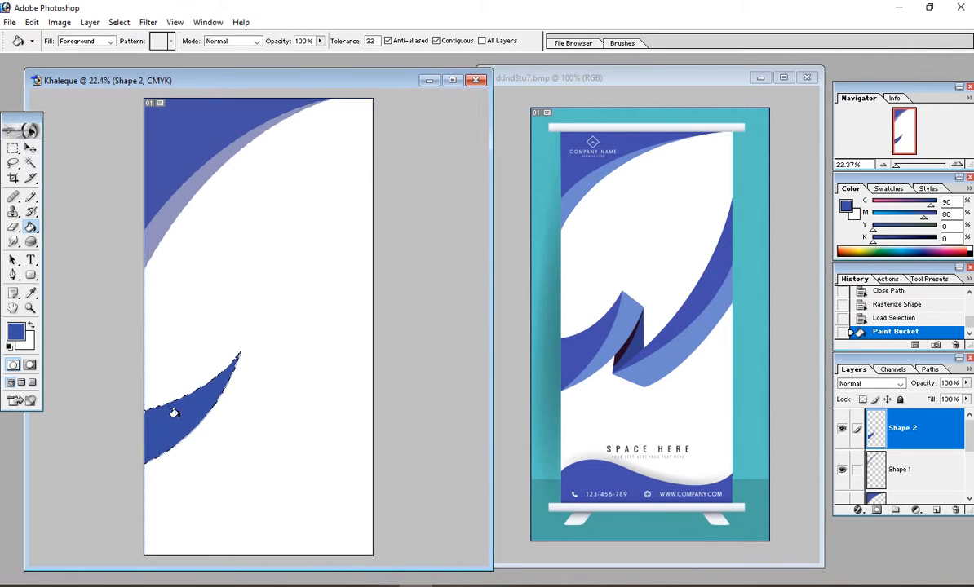
pyautogui.hotkey('ctrl', 'd')
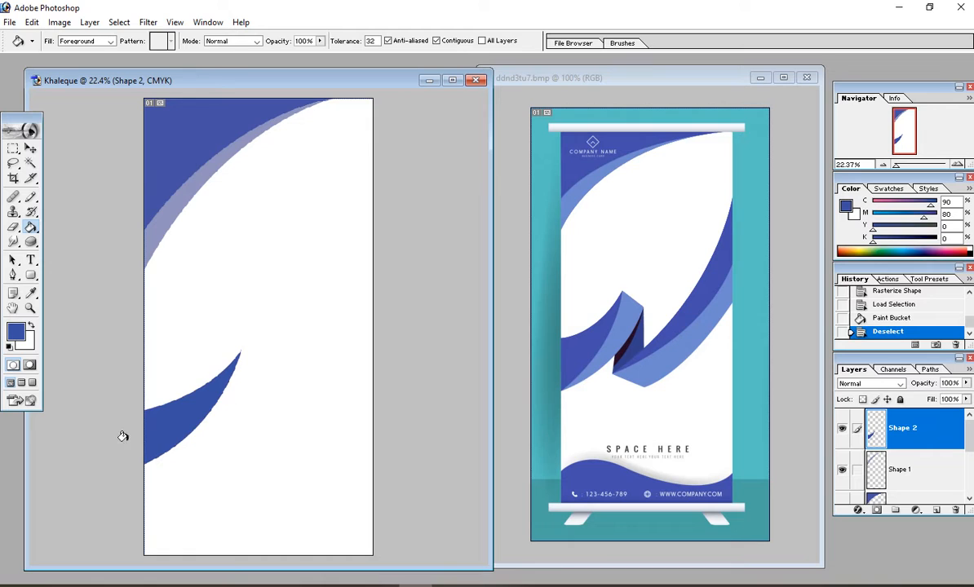
pyautogui.click(31, 148)
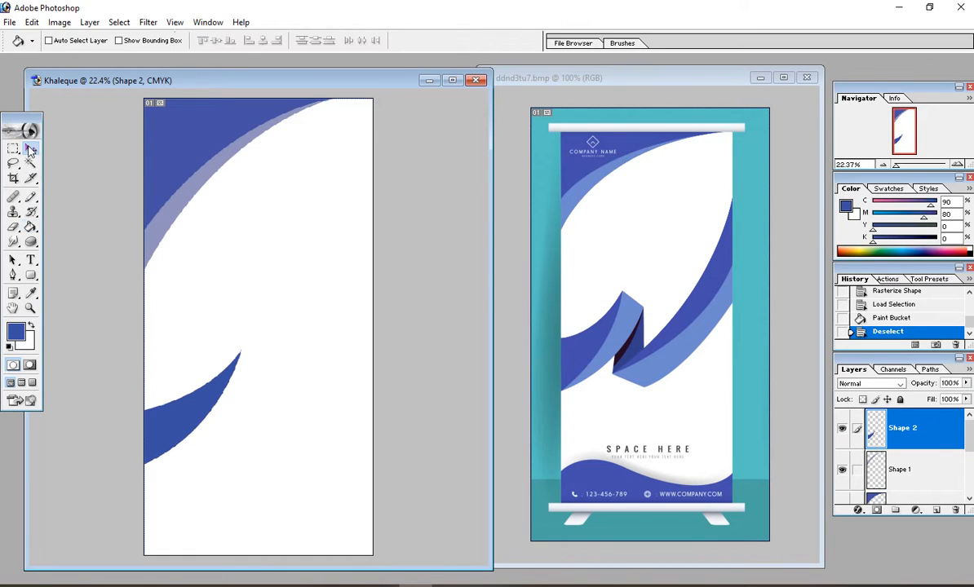
# Step: On a new layer, pen a closed dark blue shape from the ribbon tip to the left edge and back to an angled point
pyautogui.click(13, 275)
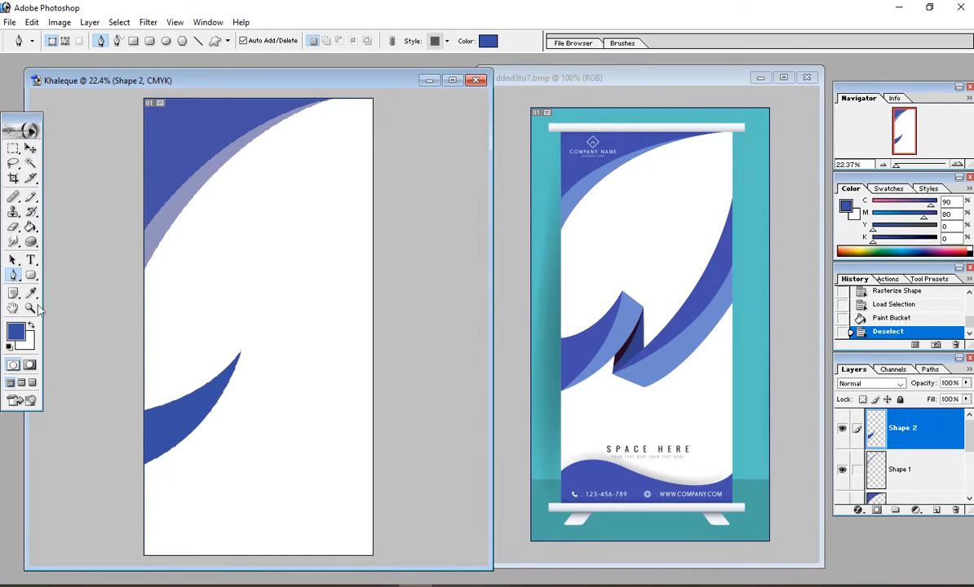
pyautogui.click(936, 512)
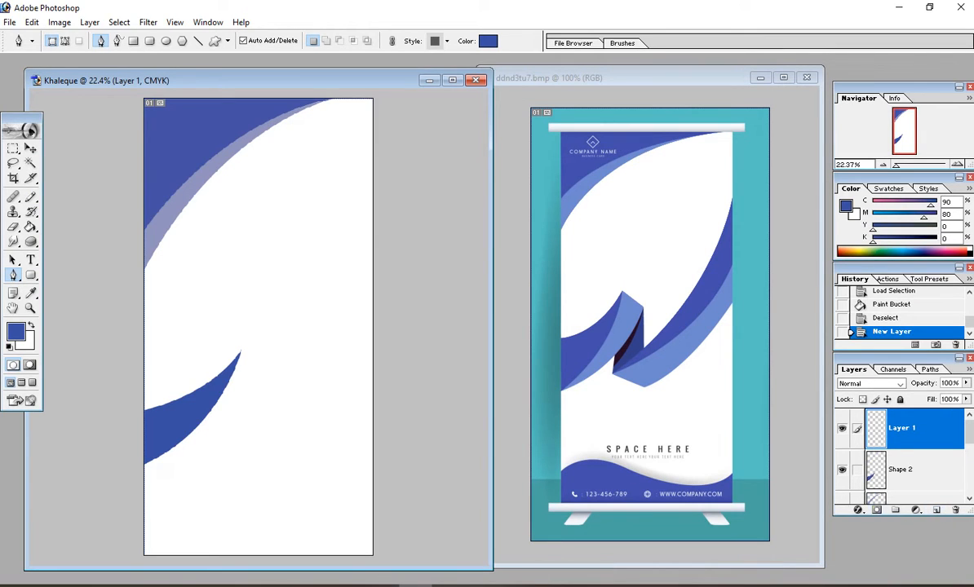
pyautogui.click(240, 355)
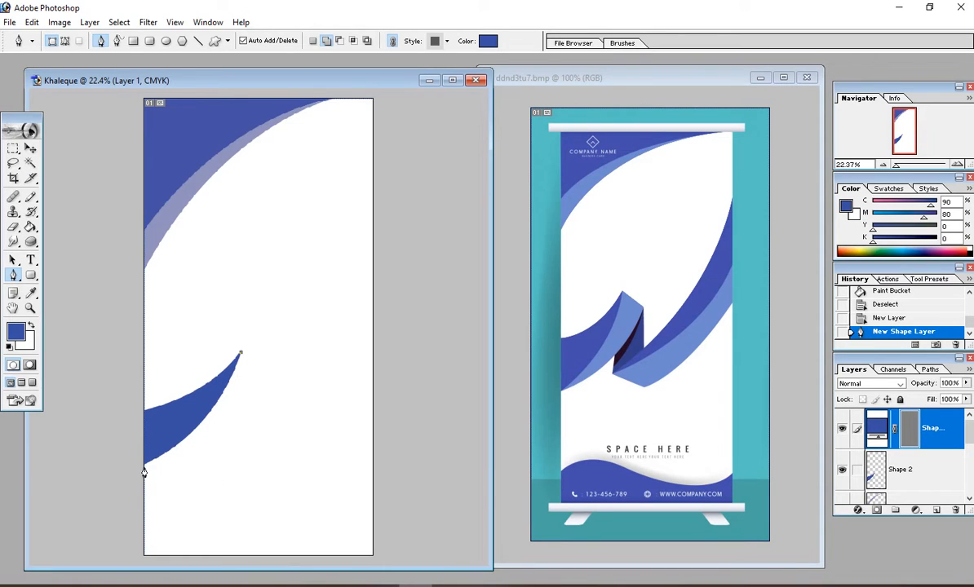
pyautogui.moveTo(144, 467); pyautogui.dragTo(63, 507)
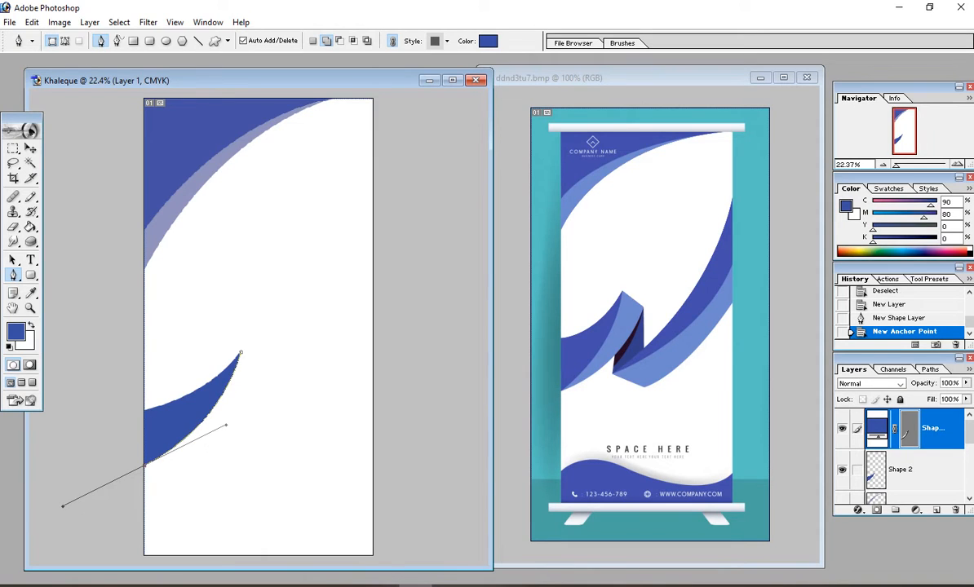
pyautogui.click(145, 472)
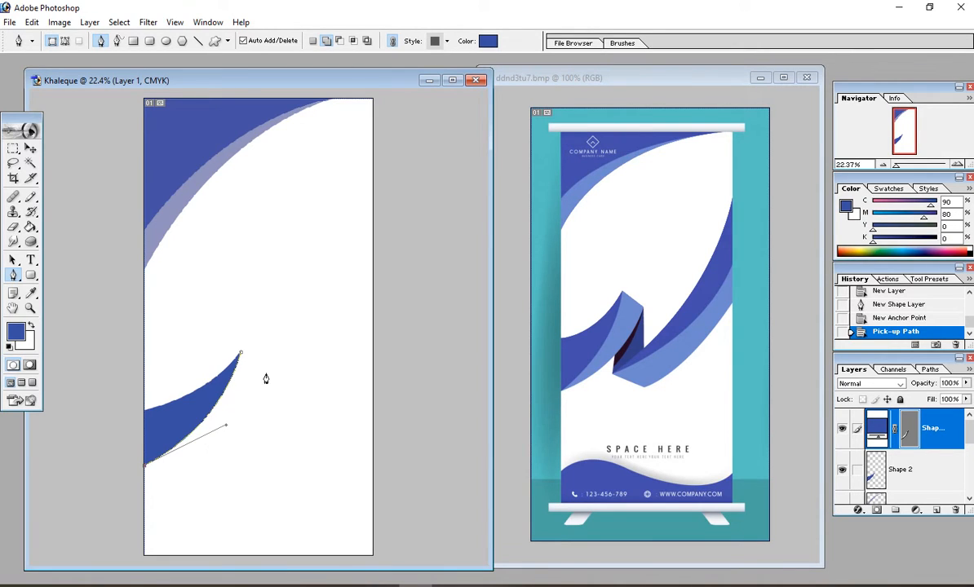
pyautogui.moveTo(266, 374); pyautogui.dragTo(318, 282)
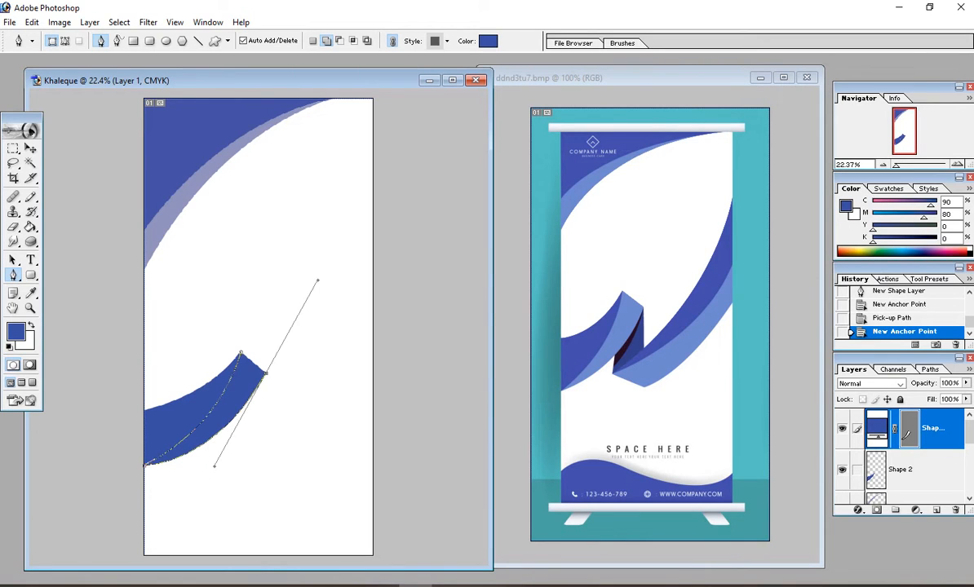
pyautogui.click(265, 375)
pyautogui.click(241, 356)
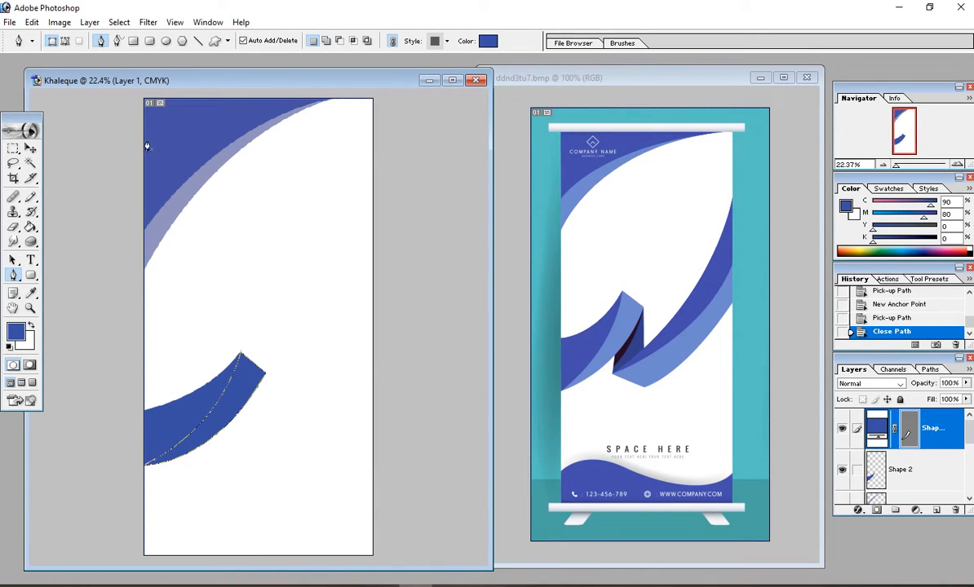
# Step: Rasterize the new Shape 3 layer, undoing an accidental move of the ribbon piece
pyautogui.click(90, 22)
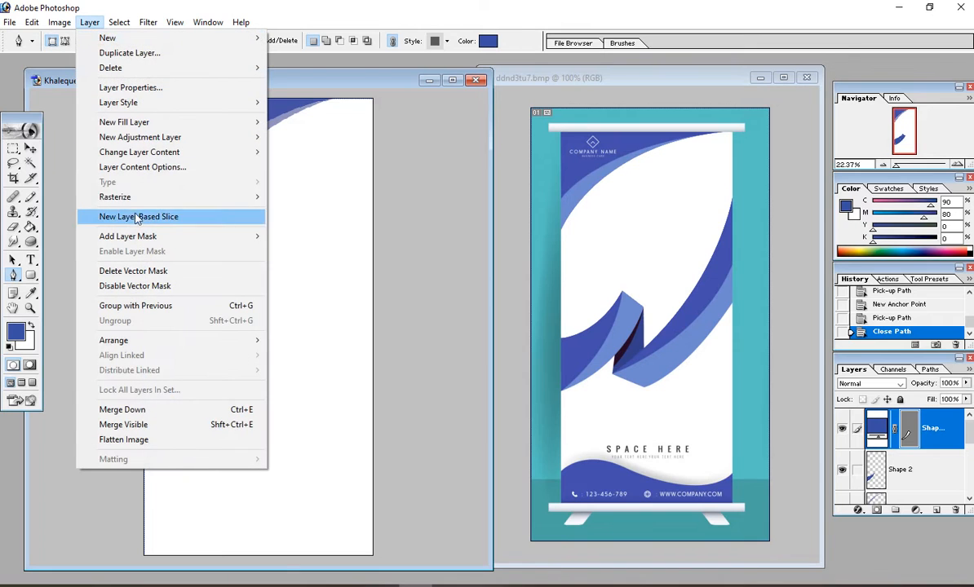
pyautogui.moveTo(136, 199)
pyautogui.click(294, 210)
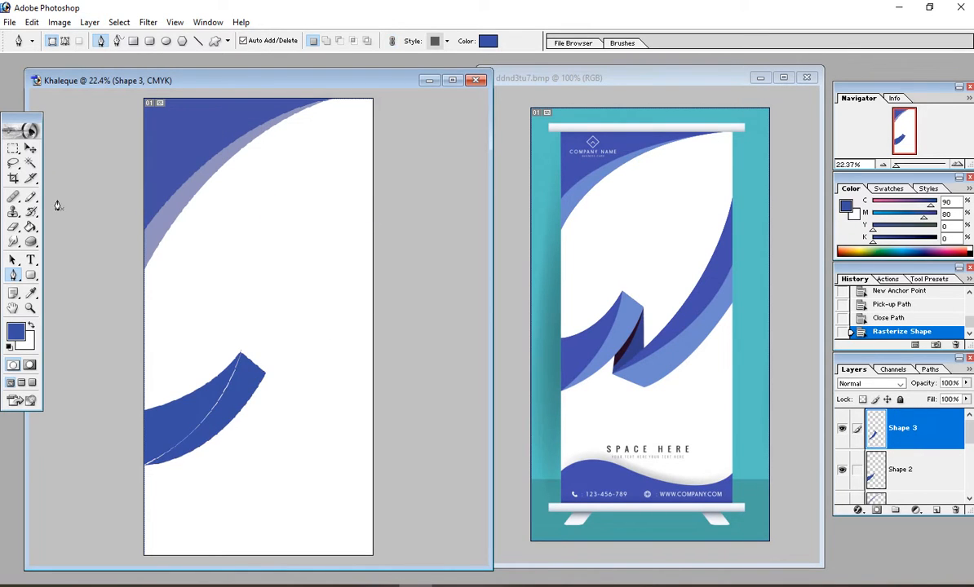
pyautogui.click(29, 150)
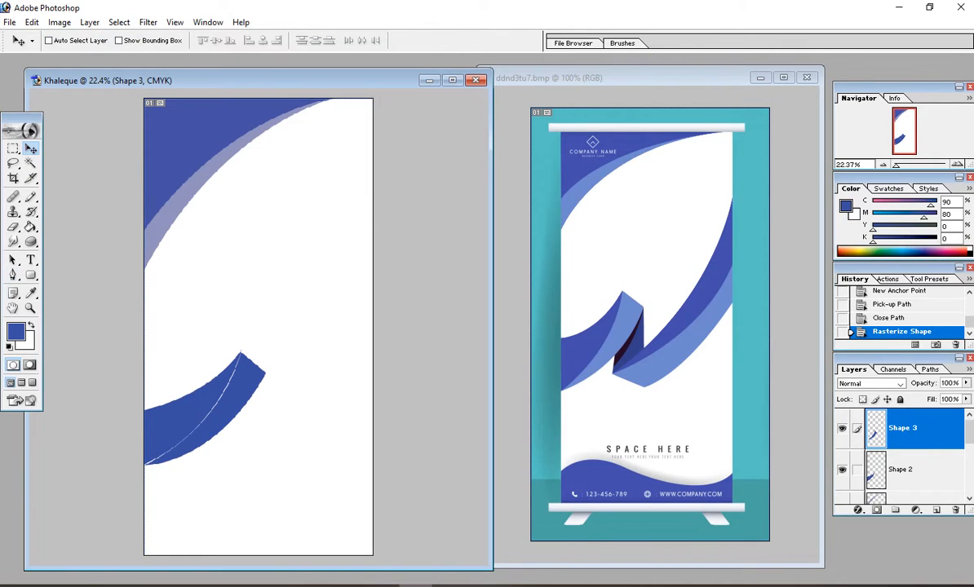
pyautogui.moveTo(222, 408); pyautogui.dragTo(253, 376)
pyautogui.hotkey('ctrl', 'z')
# Step: Fill Shape 3's selection with light blue sampled from the reference banner, then deselect
pyautogui.keyDown('ctrl'); pyautogui.click(908, 433); pyautogui.keyUp('ctrl')
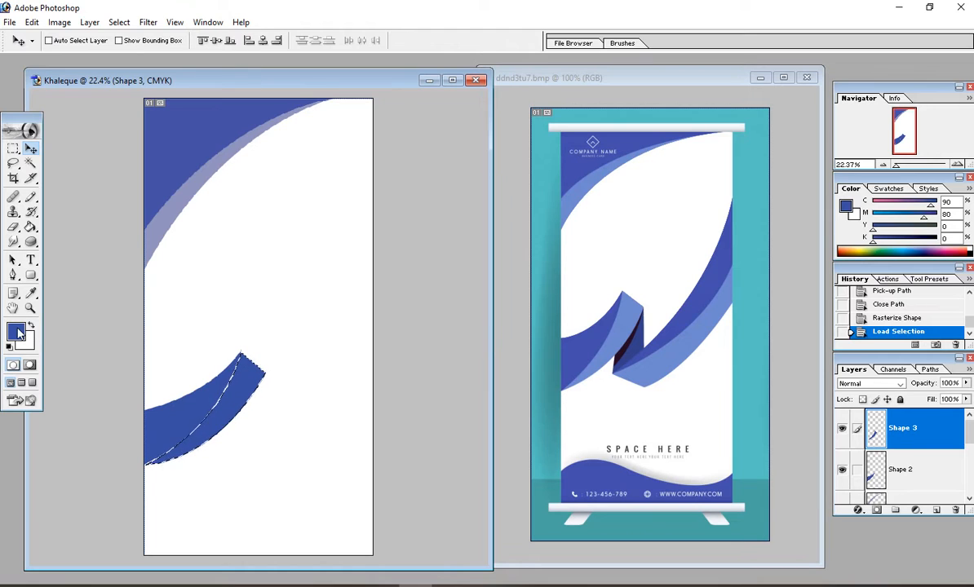
pyautogui.click(31, 296)
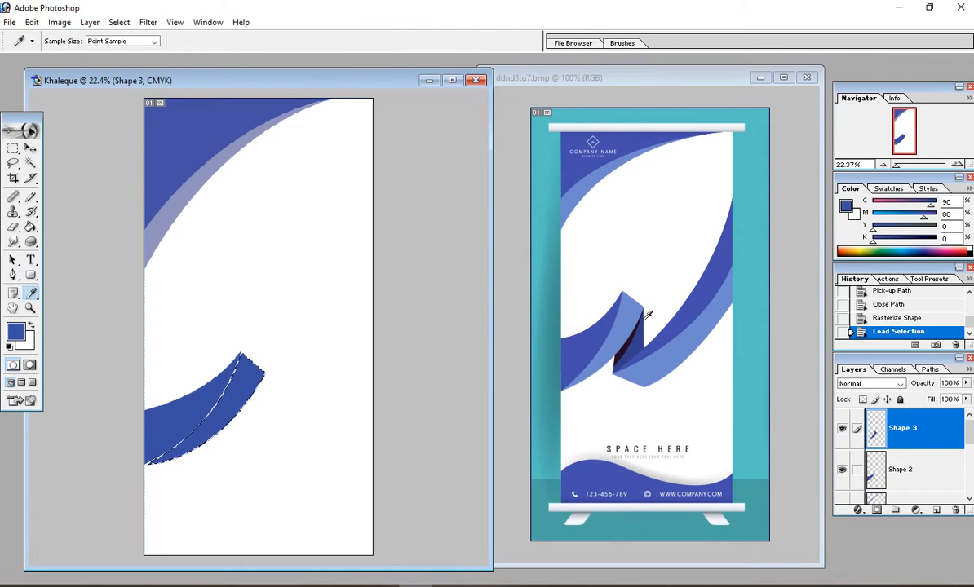
pyautogui.click(634, 317)
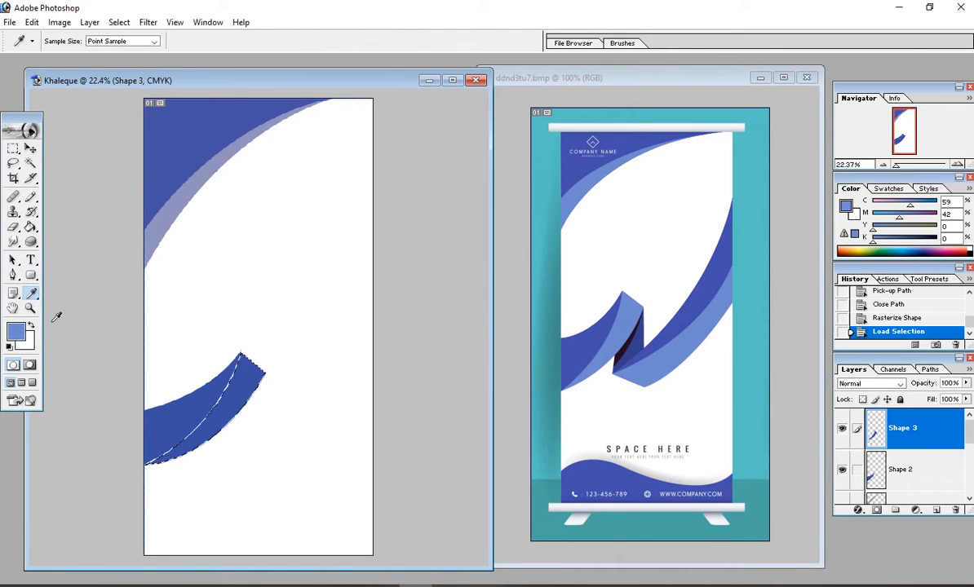
pyautogui.click(30, 228)
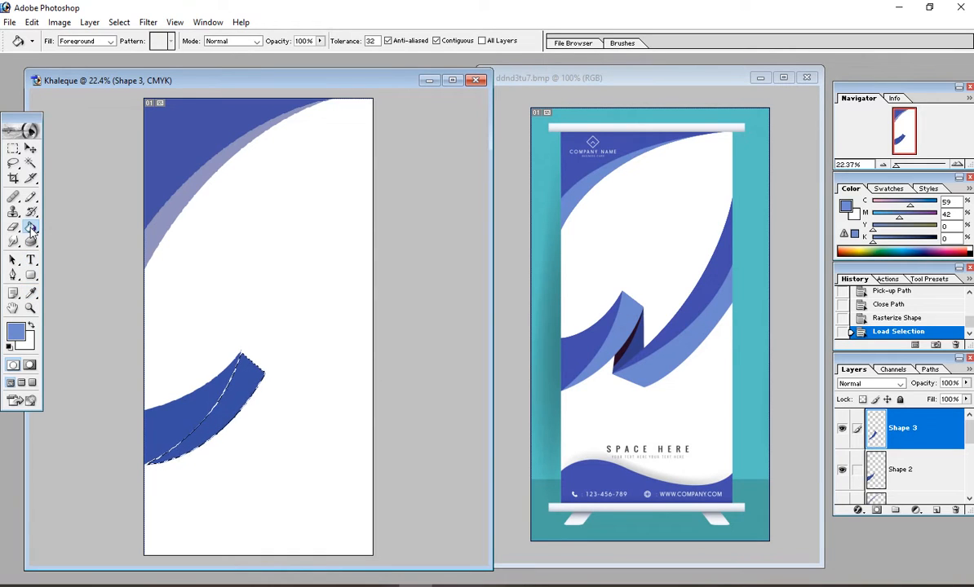
pyautogui.click(225, 402)
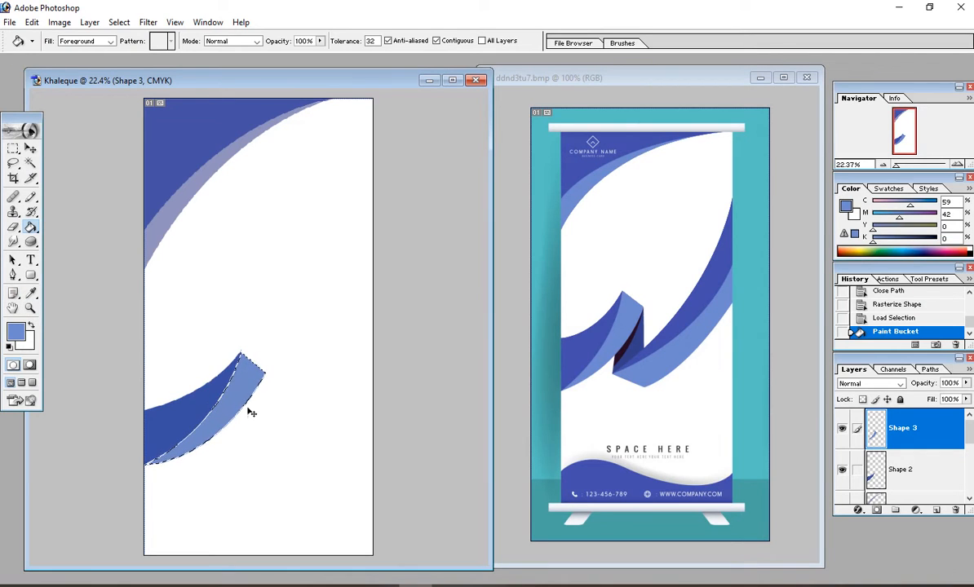
pyautogui.hotkey('ctrl', 'd')
pyautogui.press('v')
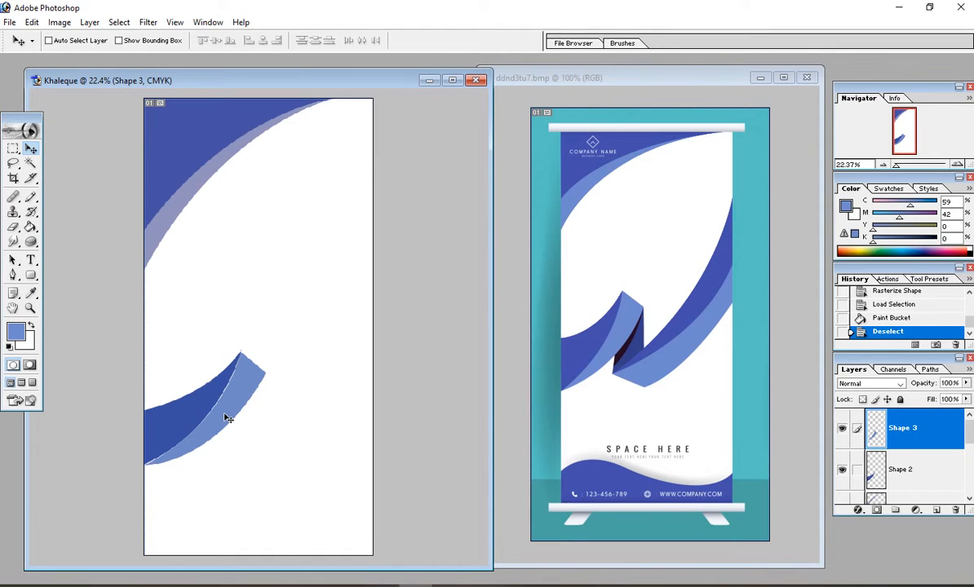
# Step: Nudge the light blue Shape 3 up slightly, checking the fold zoomed in, then zoom back out to 25%
pyautogui.press('Up')
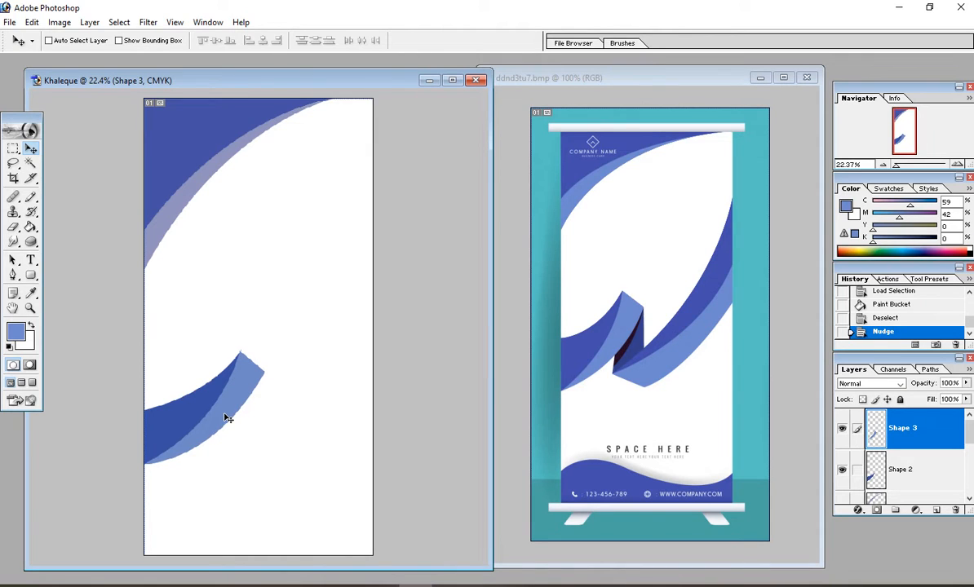
pyautogui.moveTo(217, 321); pyautogui.dragTo(381, 402)
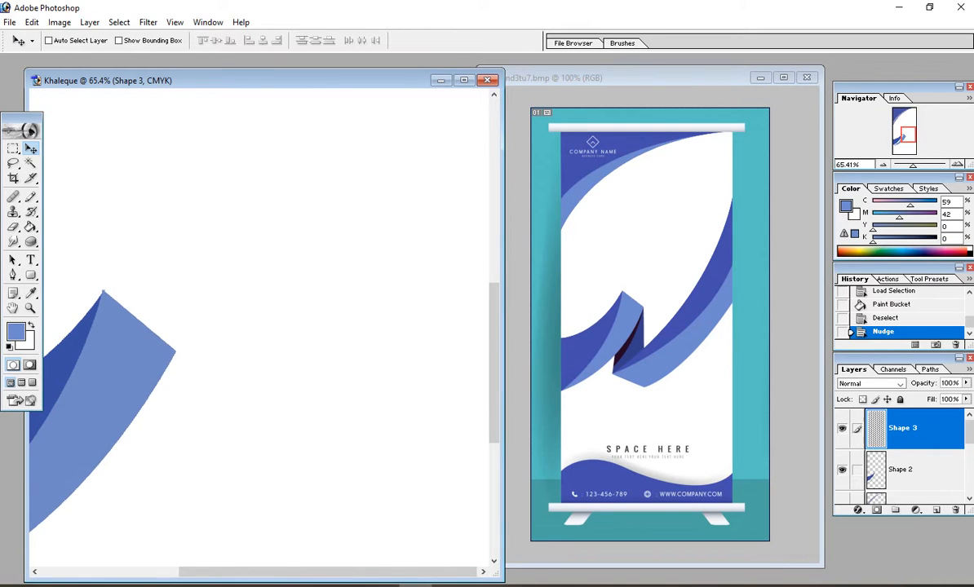
pyautogui.hotkey('ctrl', '-')
pyautogui.hotkey('ctrl', '-')
pyautogui.hotkey('ctrl', '-')
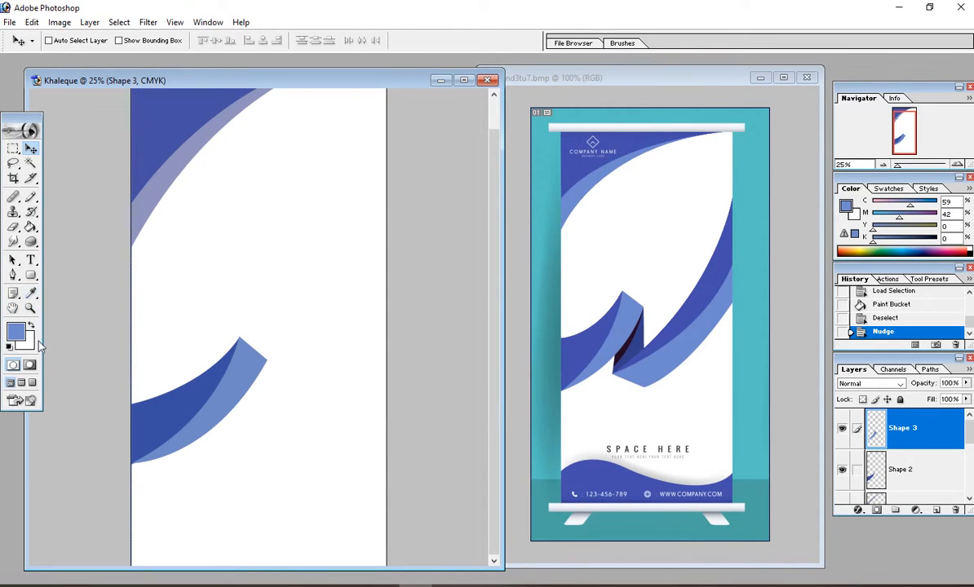
pyautogui.click(13, 275)
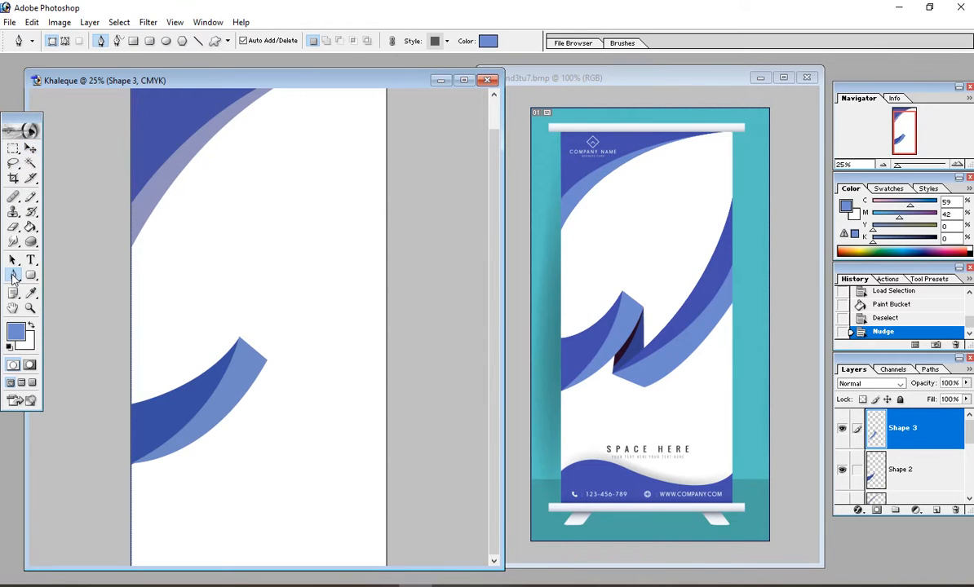
# Step: On a new layer, pen a closed curved blade from the right edge down to mid-page, nudging the edge anchor lower
pyautogui.click(937, 510)
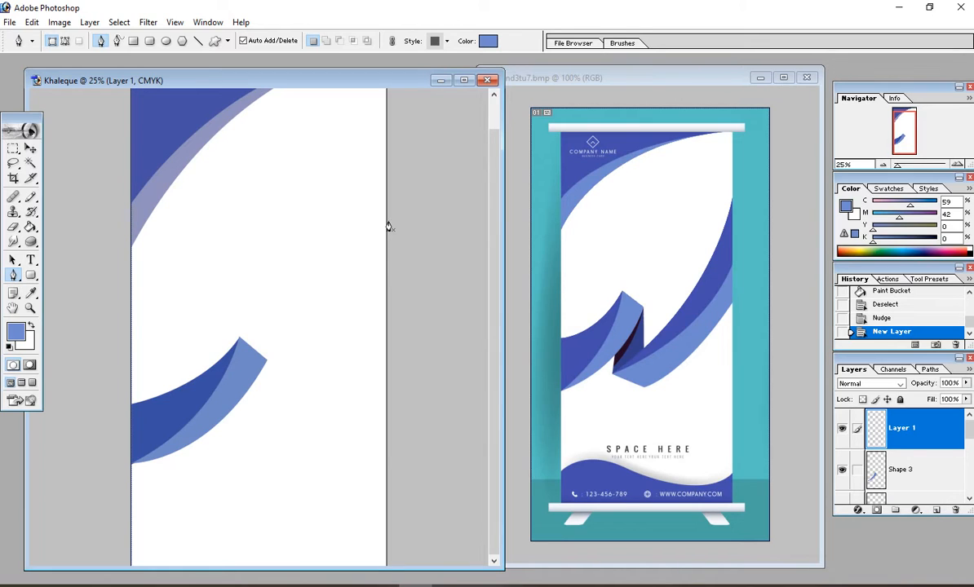
pyautogui.click(387, 190)
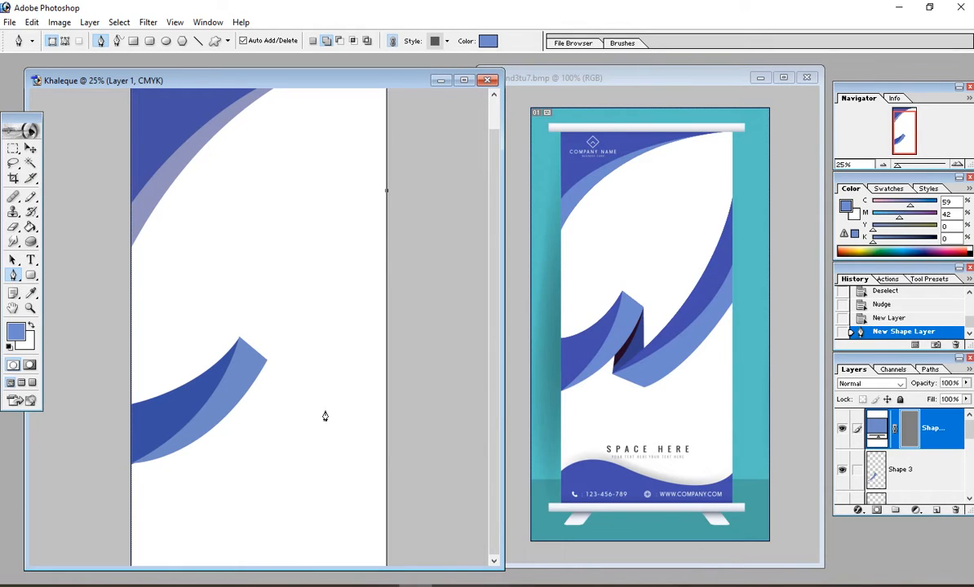
pyautogui.moveTo(248, 420); pyautogui.dragTo(141, 467)
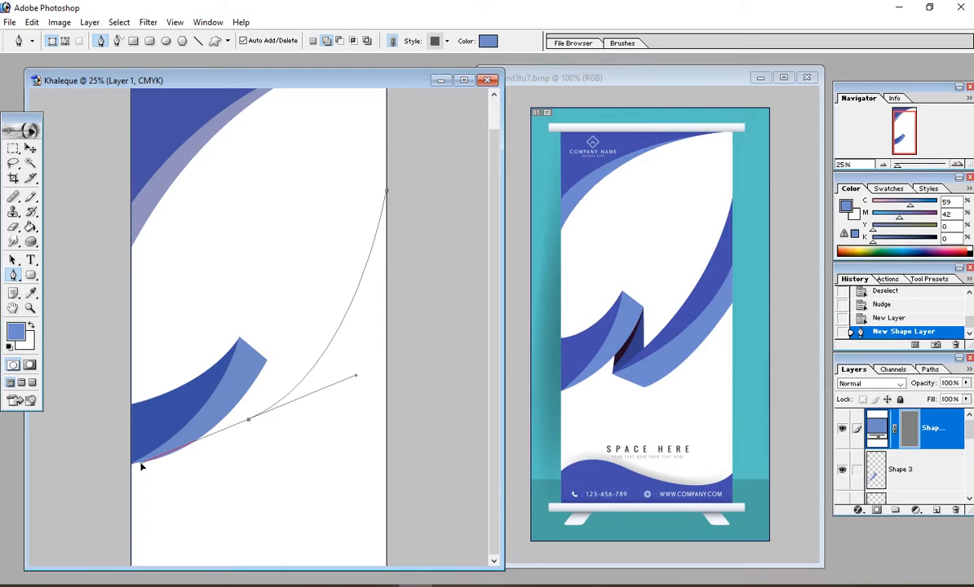
pyautogui.moveTo(140, 467); pyautogui.dragTo(140, 467)
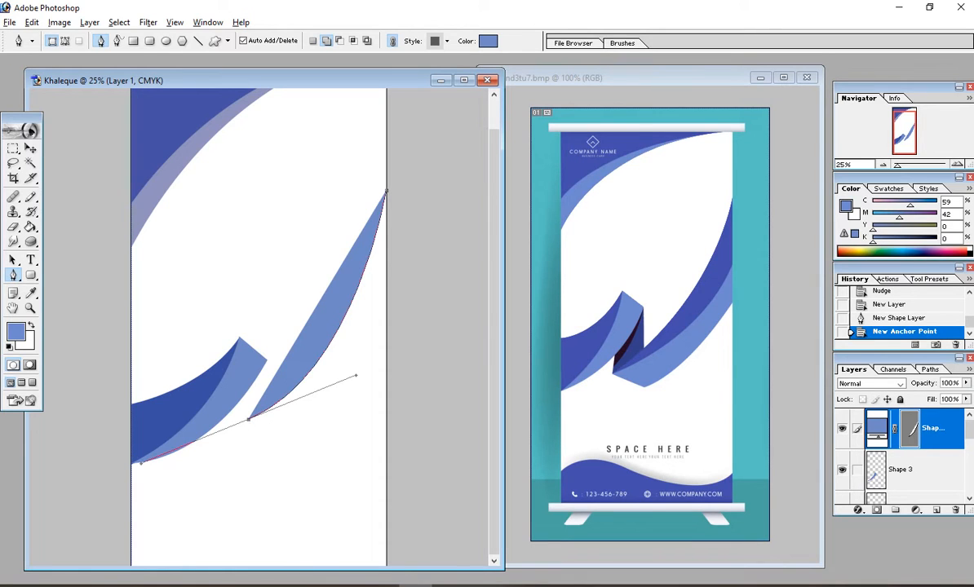
pyautogui.click(249, 421)
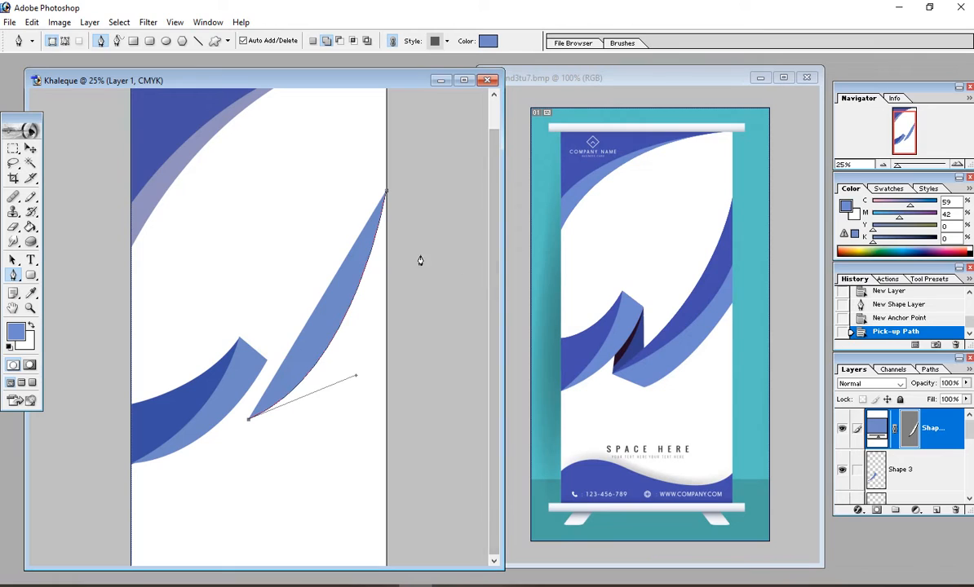
pyautogui.moveTo(387, 280); pyautogui.dragTo(421, 159)
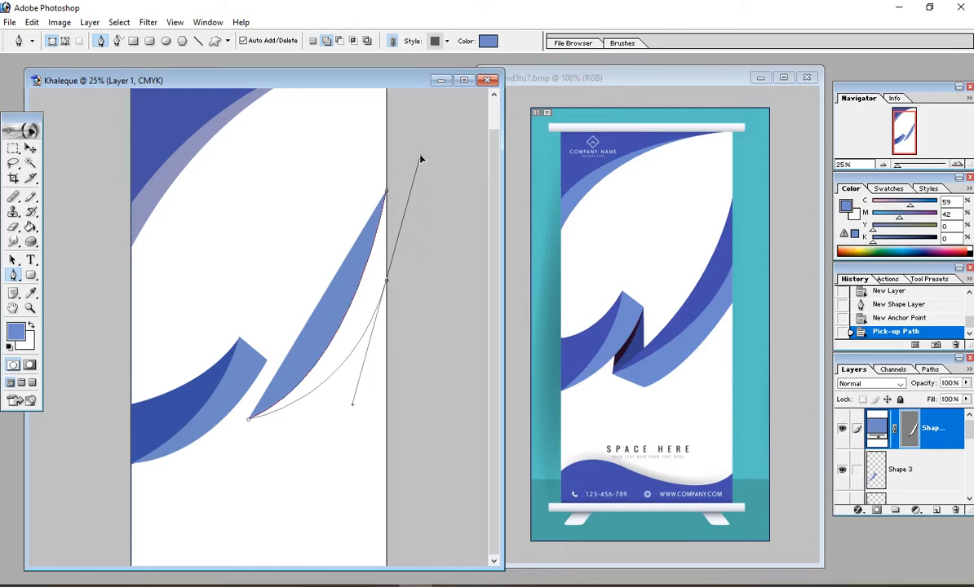
pyautogui.moveTo(421, 160); pyautogui.dragTo(427, 162)
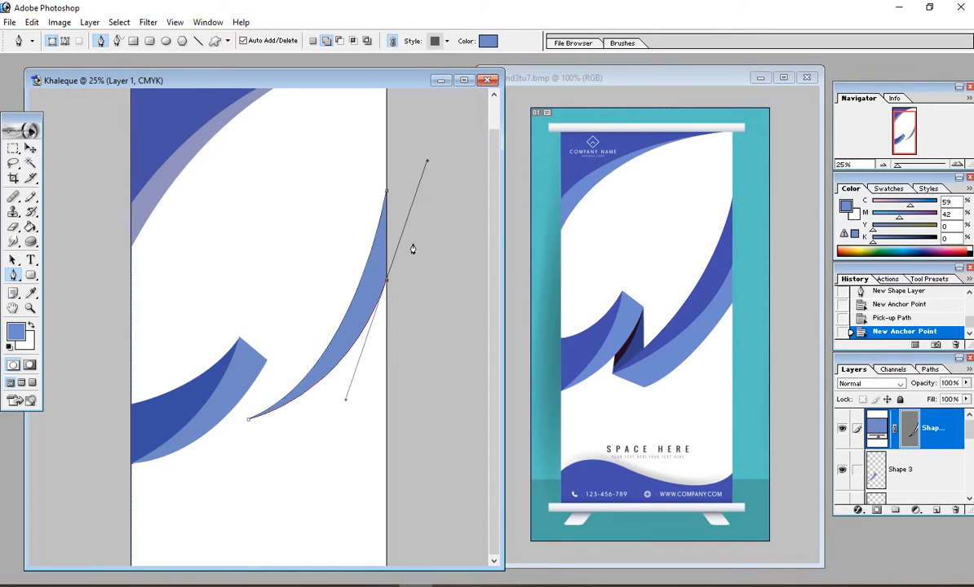
pyautogui.keyDown('alt'); pyautogui.click(387, 281); pyautogui.keyUp('alt')
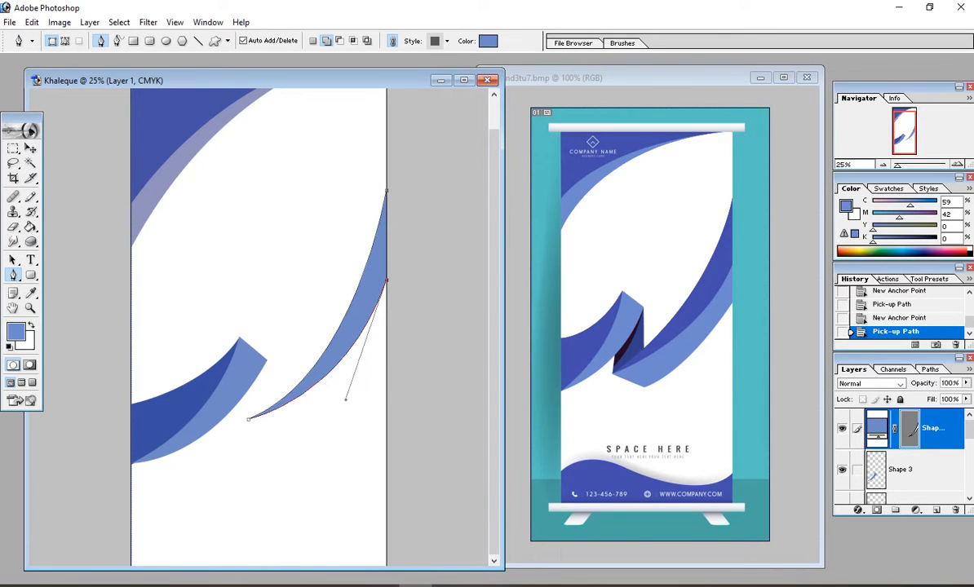
pyautogui.press('Down')
pyautogui.press('Down')
pyautogui.press('Down')
pyautogui.press('Down')
pyautogui.press('Down')
pyautogui.press('Down')
pyautogui.press('Down')
pyautogui.press('Down')
pyautogui.press('Down')
pyautogui.press('Down')
pyautogui.press('Down')
pyautogui.press('Down')
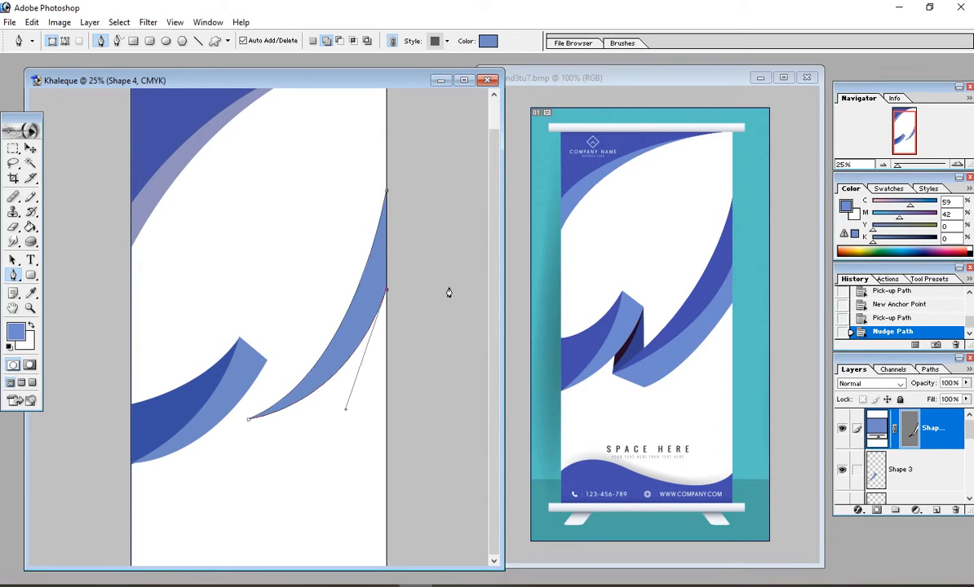
pyautogui.press('Down')
pyautogui.press('Down')
pyautogui.press('Down')
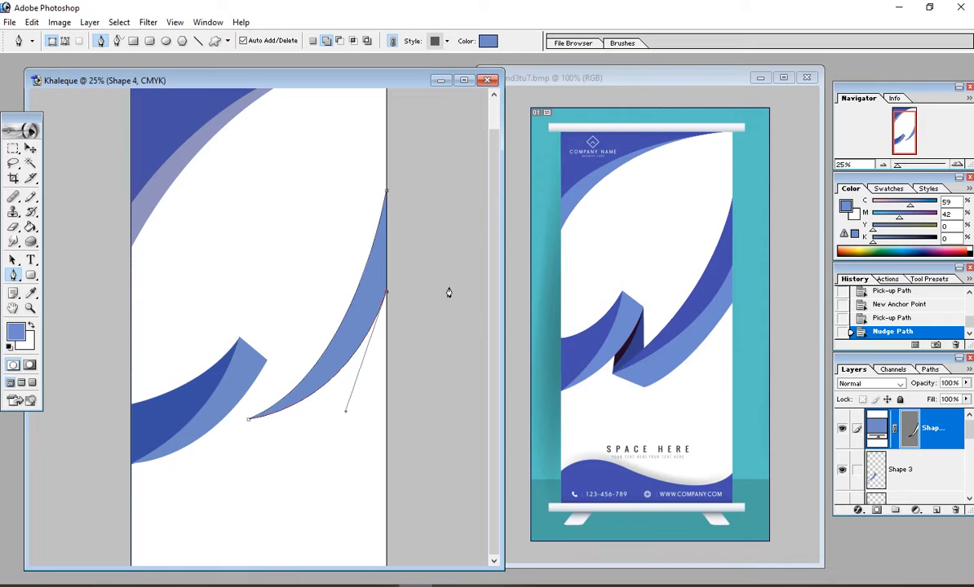
pyautogui.click(387, 195)
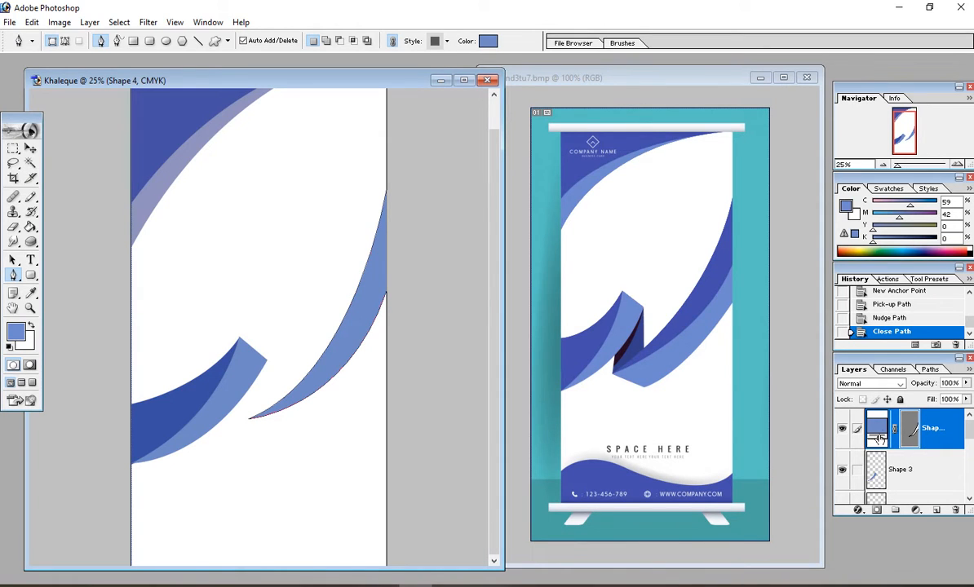
# Step: Rasterize the Shape 4 curved ribbon
pyautogui.click(90, 22)
pyautogui.moveTo(116, 196)
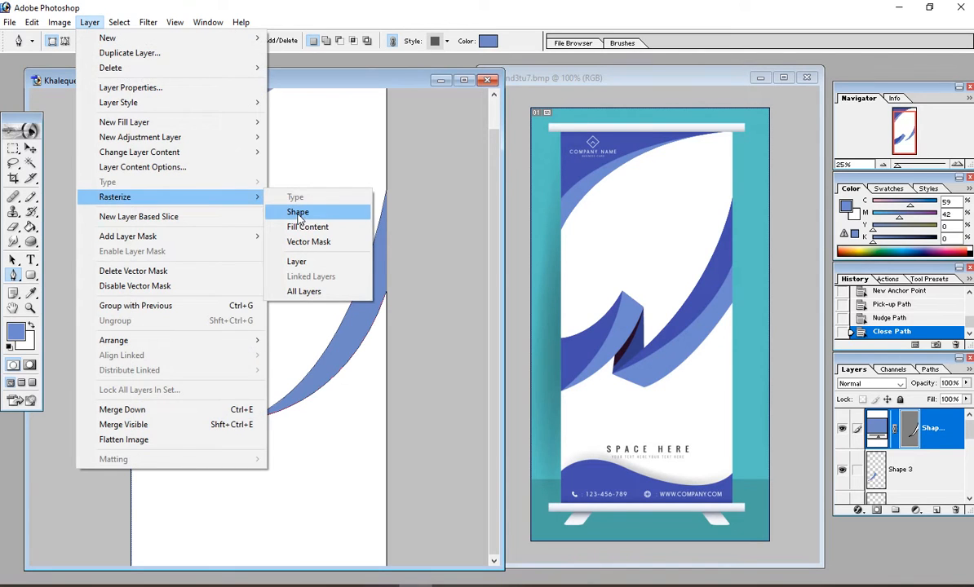
pyautogui.click(297, 213)
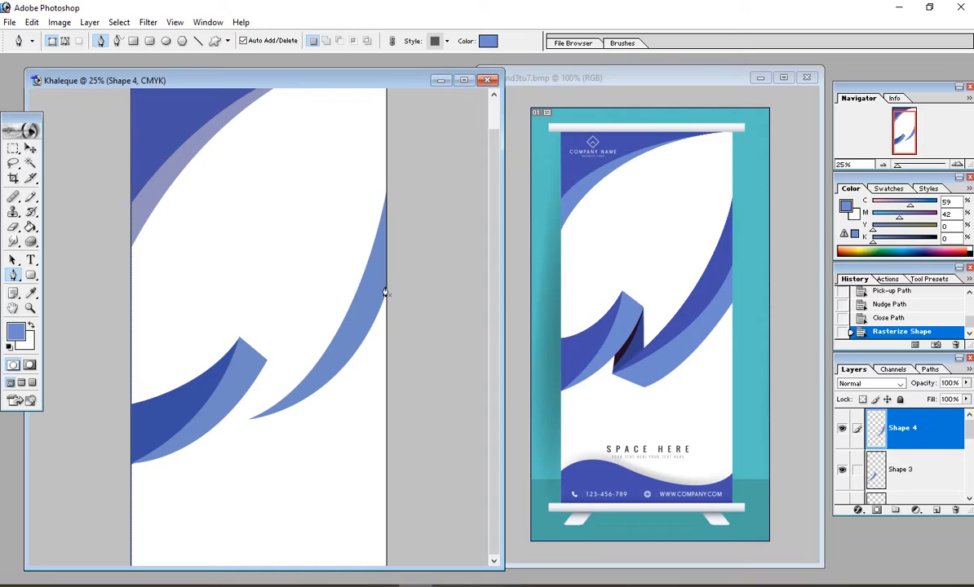
pyautogui.click(31, 150)
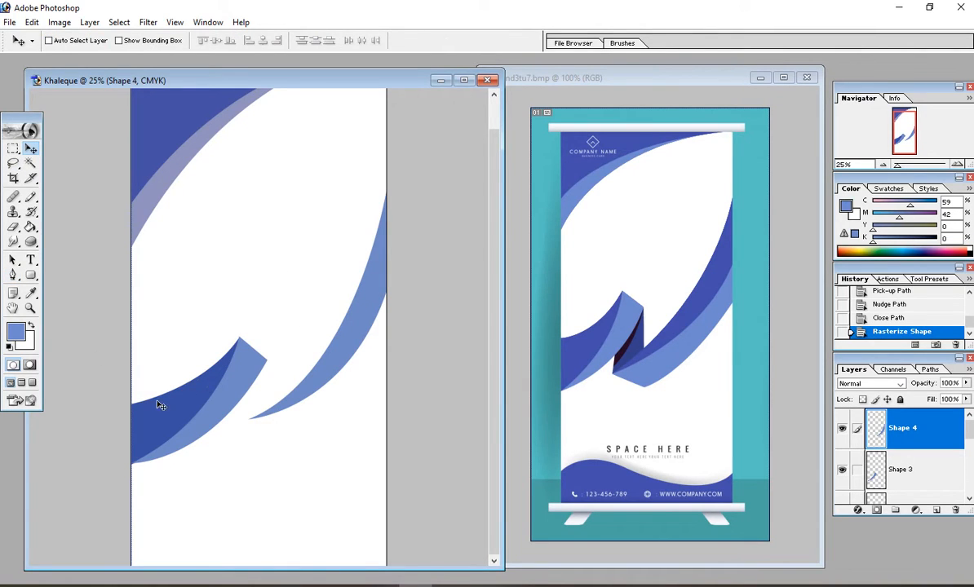
# Step: Fill the Shape 4 selection with dark blue sampled from the ribbon, then deselect
pyautogui.click(32, 294)
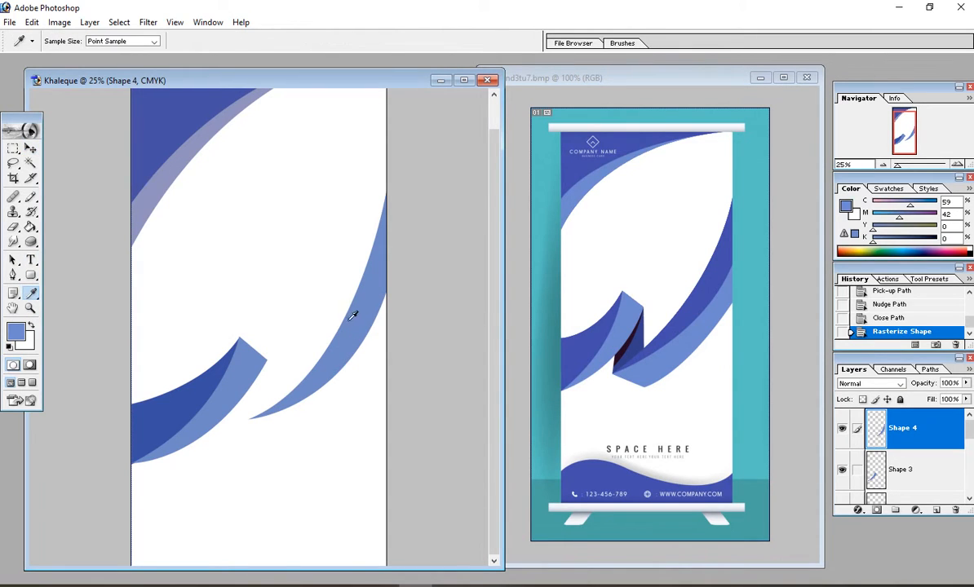
pyautogui.click(183, 398)
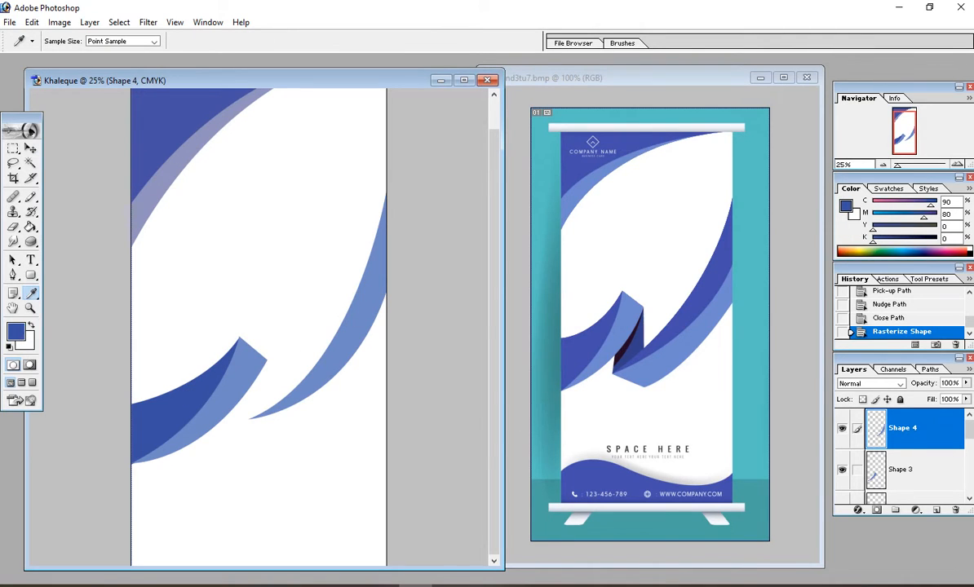
pyautogui.keyDown('ctrl'); pyautogui.click(907, 434); pyautogui.keyUp('ctrl')
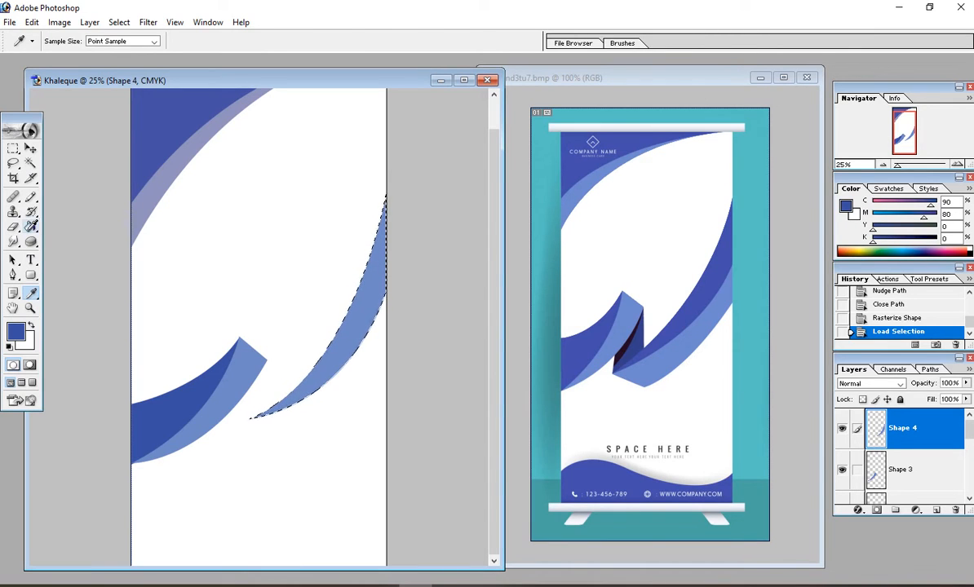
pyautogui.click(30, 226)
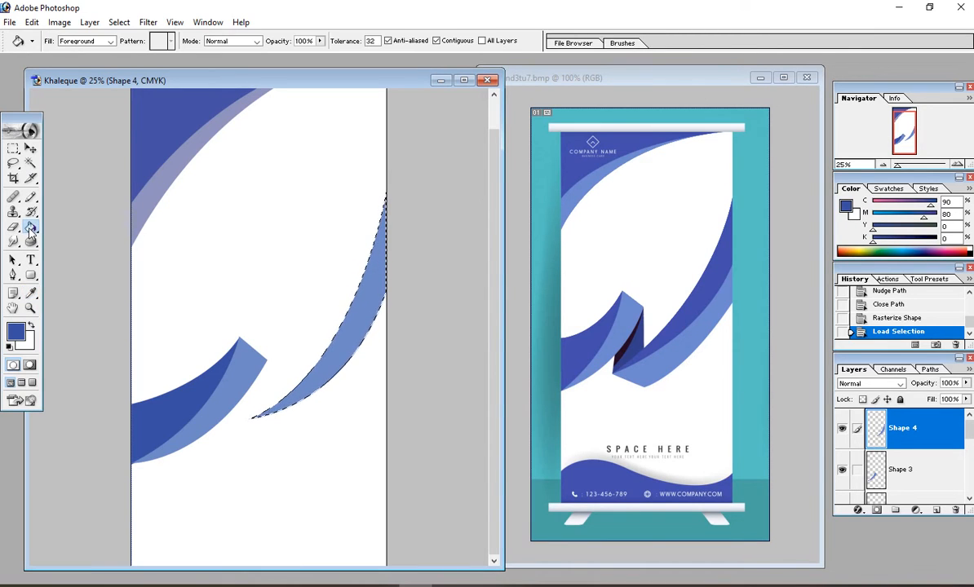
pyautogui.click(343, 331)
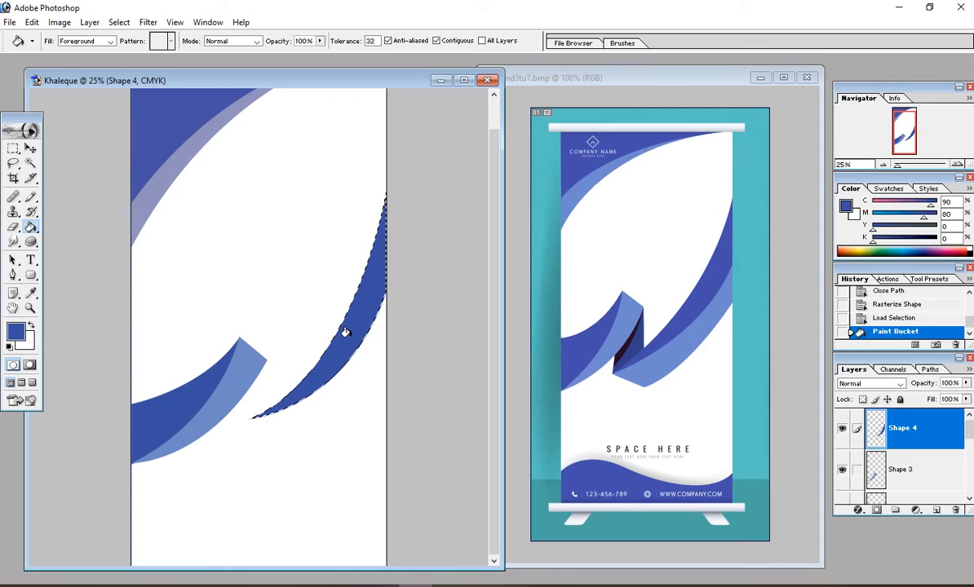
pyautogui.hotkey('ctrl', 'd')
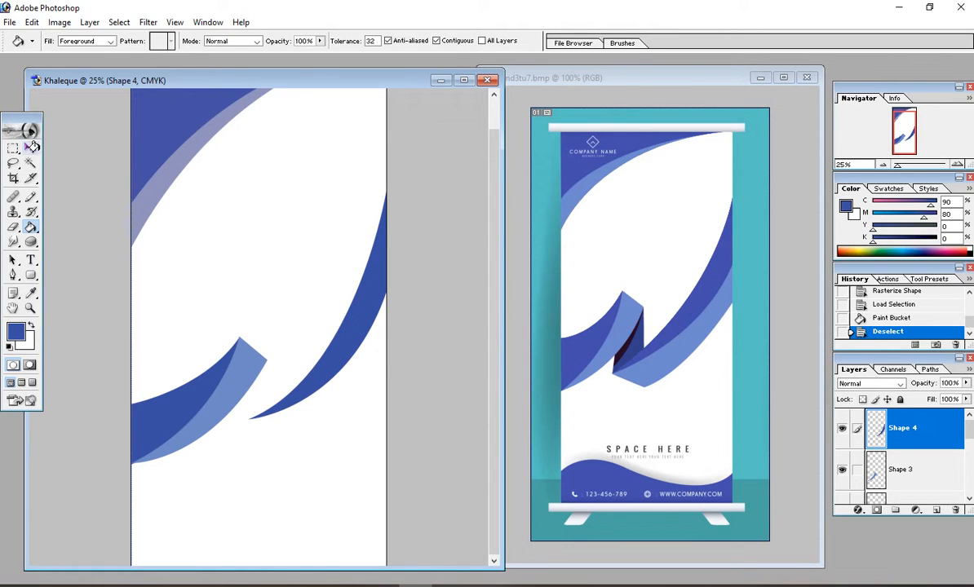
pyautogui.click(31, 147)
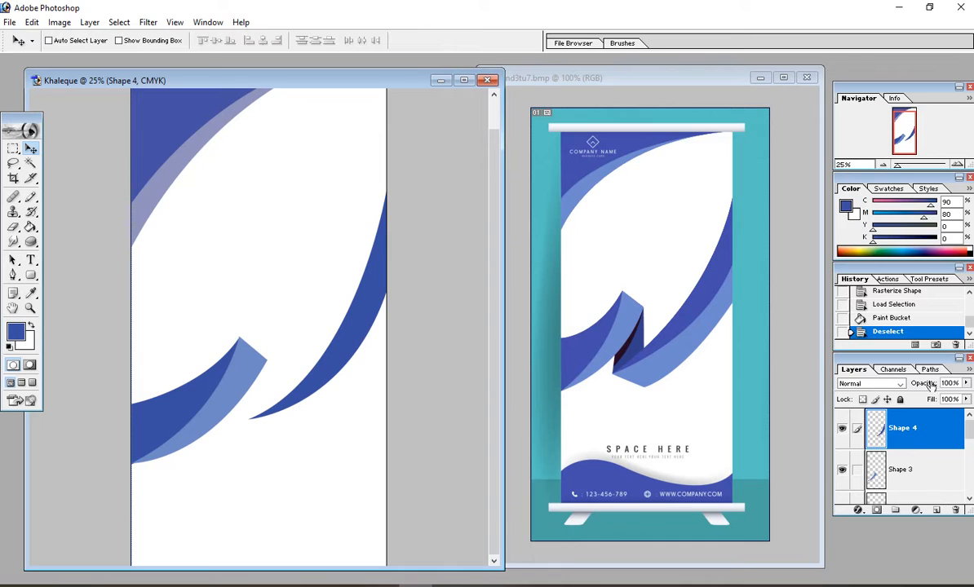
# Step: On a new layer above Shape 4, pen a path from the right ribbon's tip curving up the right edge
pyautogui.click(937, 512)
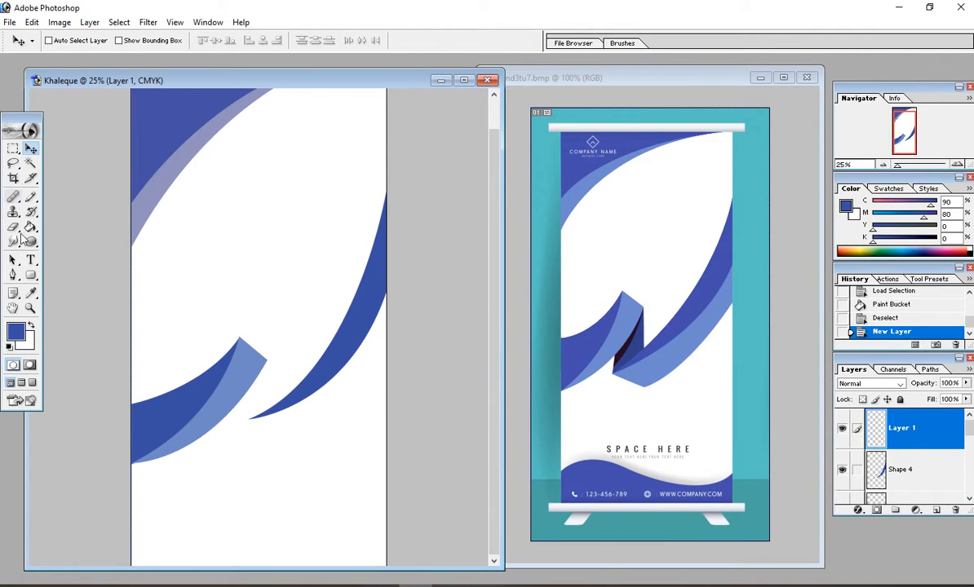
pyautogui.click(13, 276)
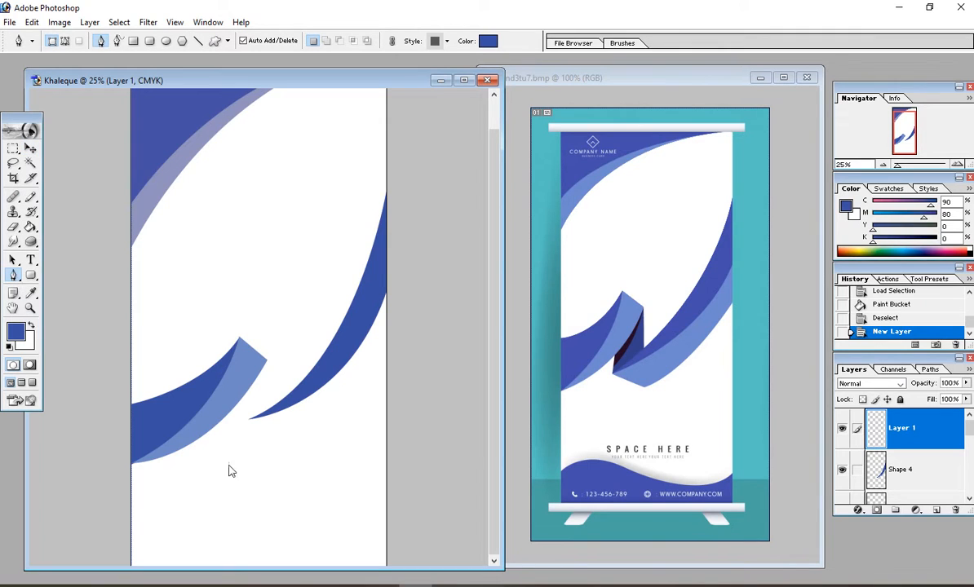
pyautogui.click(252, 421)
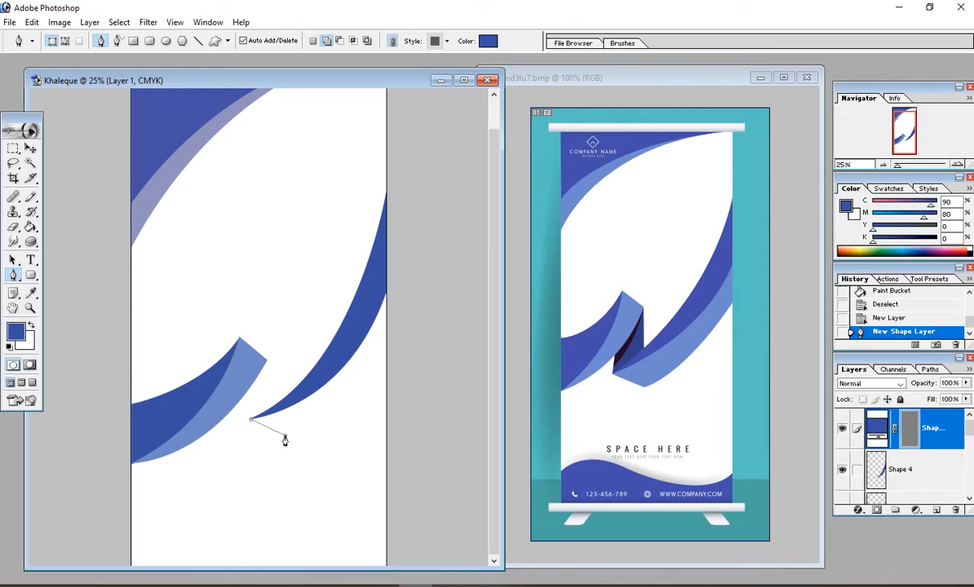
pyautogui.click(285, 440)
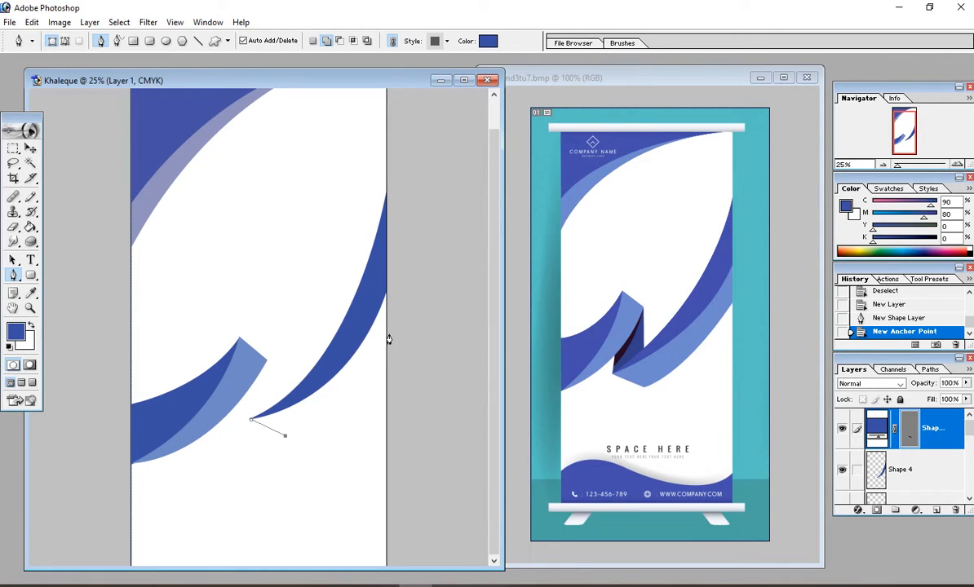
pyautogui.moveTo(395, 333); pyautogui.dragTo(447, 238)
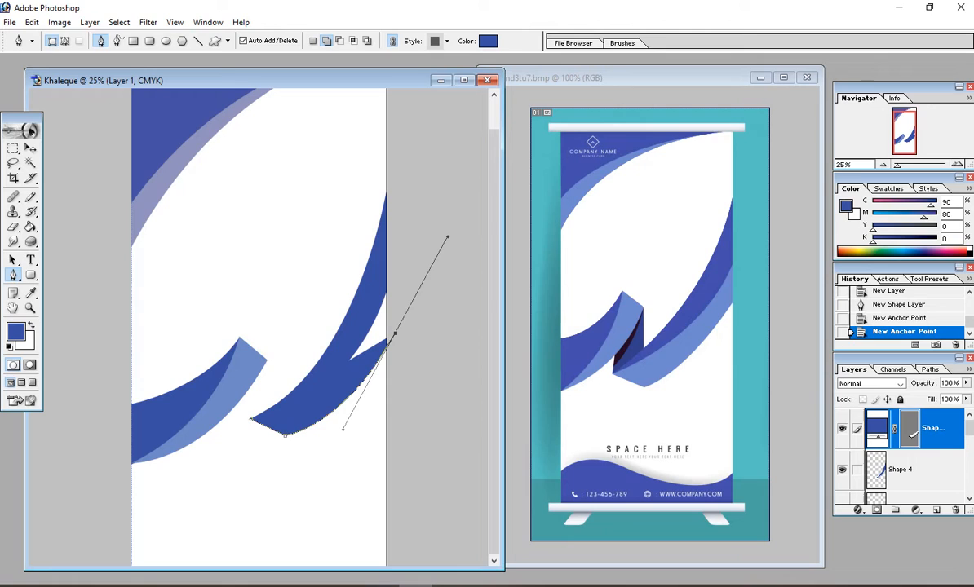
pyautogui.click(394, 339)
pyautogui.click(387, 294)
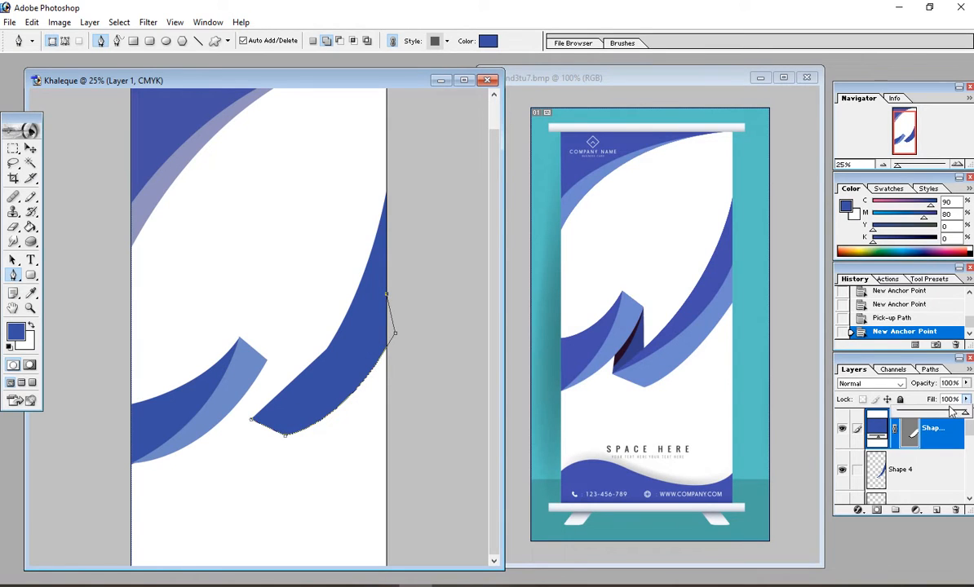
# Step: Set the band's Fill to 45%, close its path at the start anchor, and rasterize it as Shape 5
pyautogui.click(966, 399)
pyautogui.moveTo(965, 414); pyautogui.dragTo(929, 416)
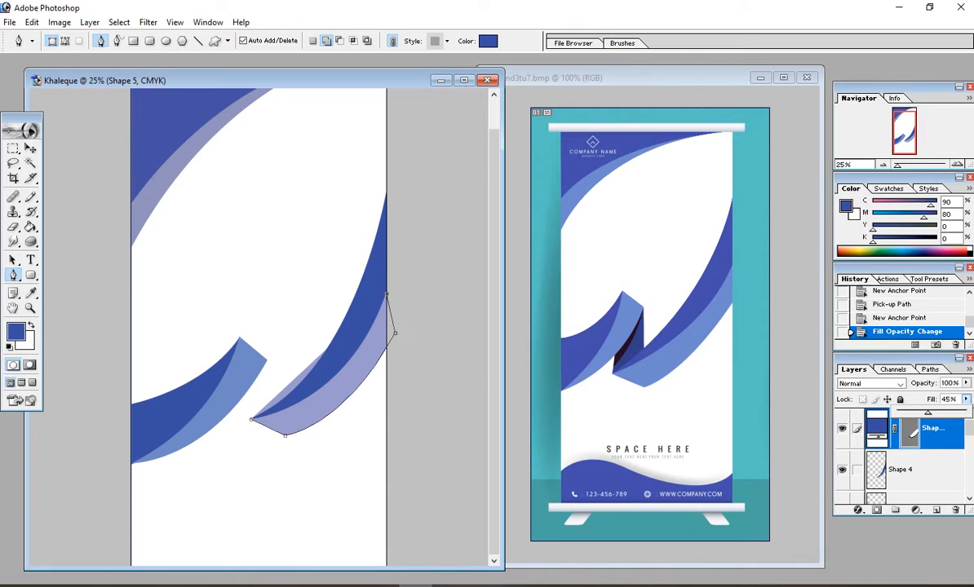
pyautogui.moveTo(254, 425); pyautogui.dragTo(151, 441)
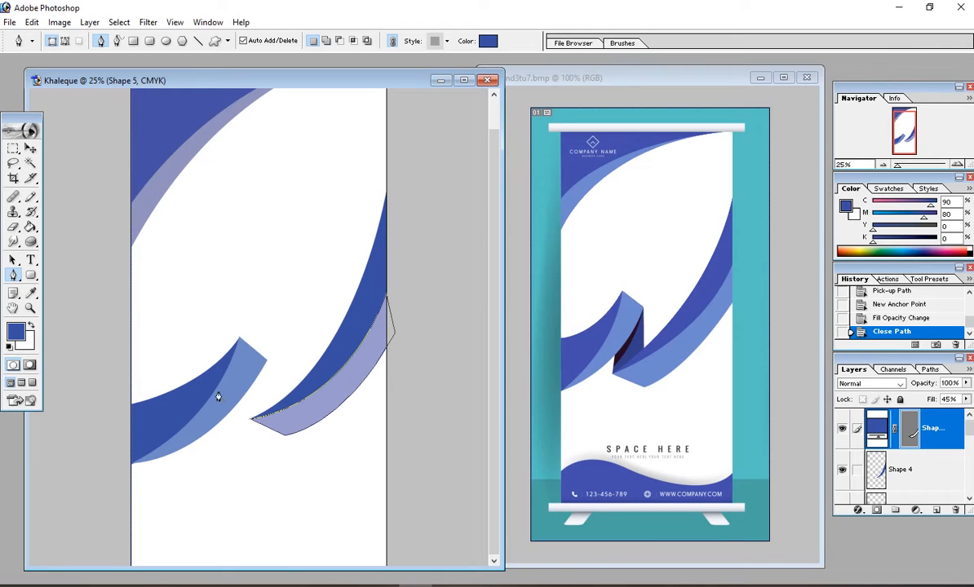
pyautogui.click(90, 22)
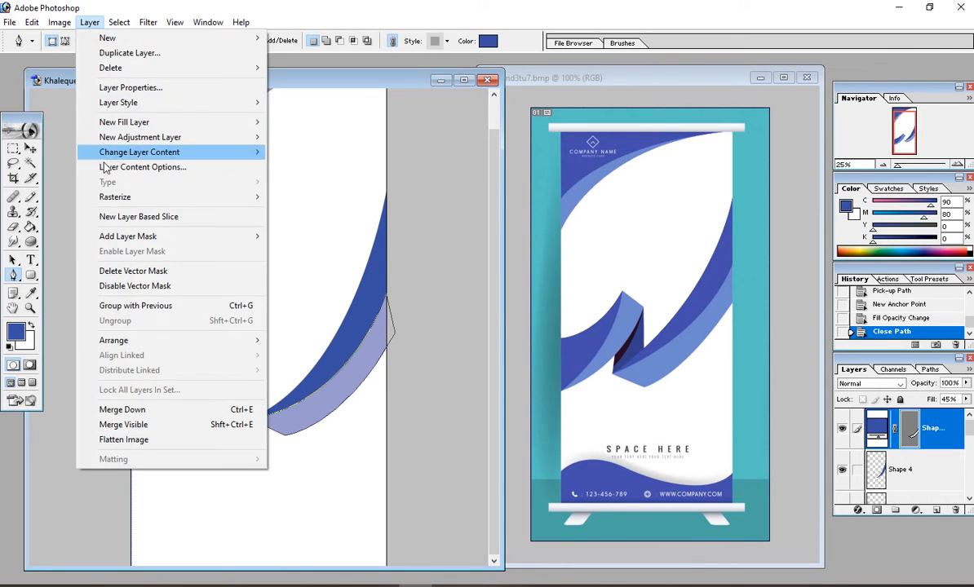
pyautogui.moveTo(253, 197)
pyautogui.click(298, 212)
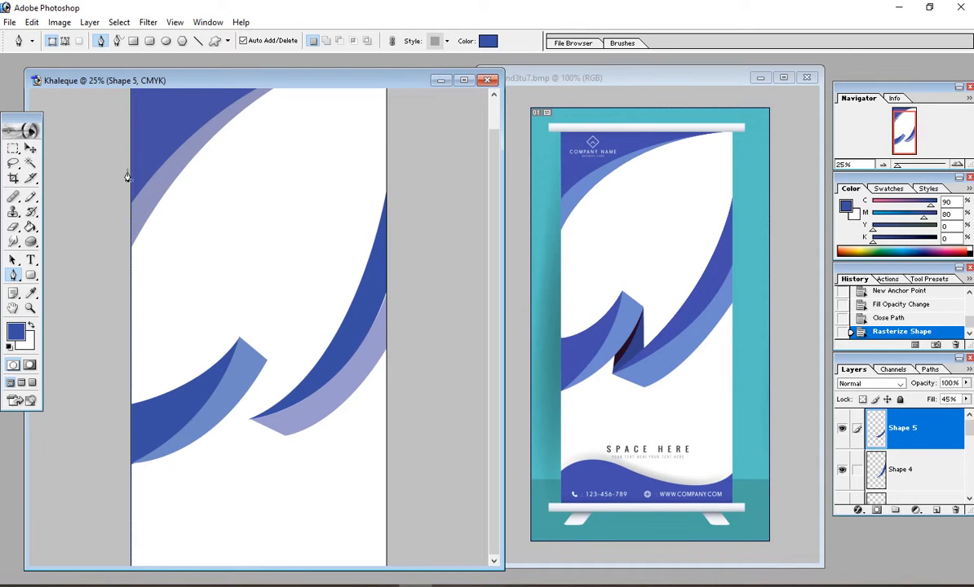
# Step: Nudge Shape 5 up and shift Shape 4 to meet it, then add a new empty Layer 1
pyautogui.click(29, 146)
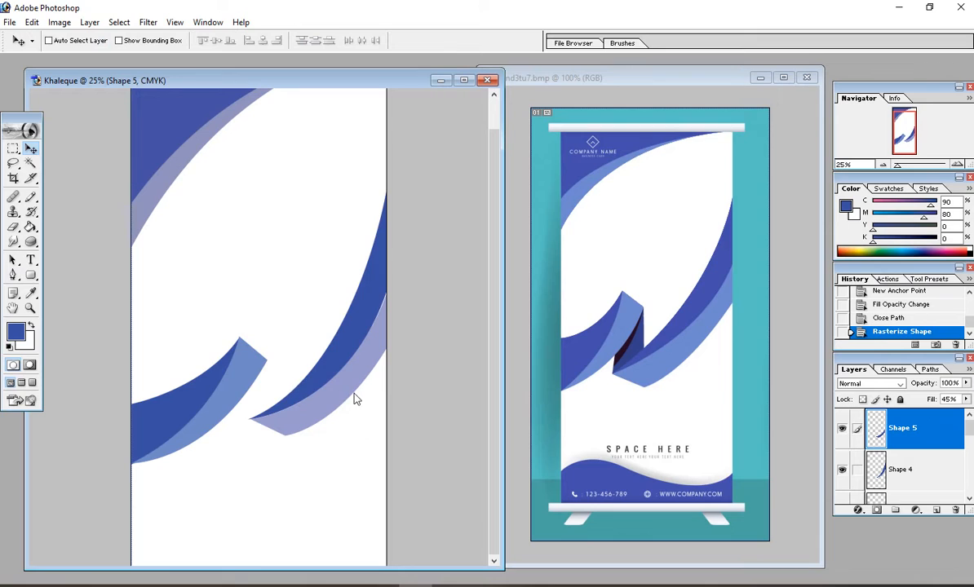
pyautogui.press('Up')
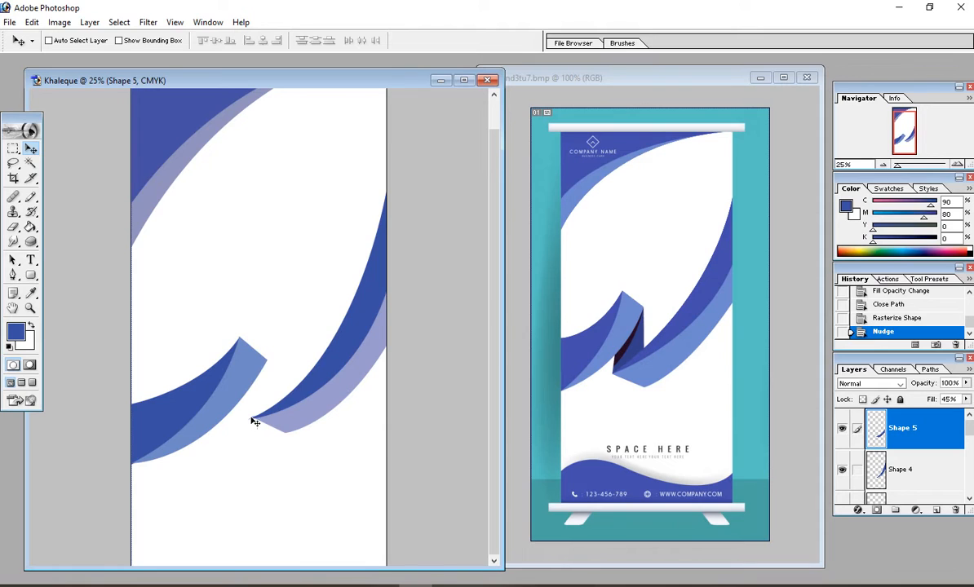
pyautogui.moveTo(227, 393); pyautogui.dragTo(317, 460)
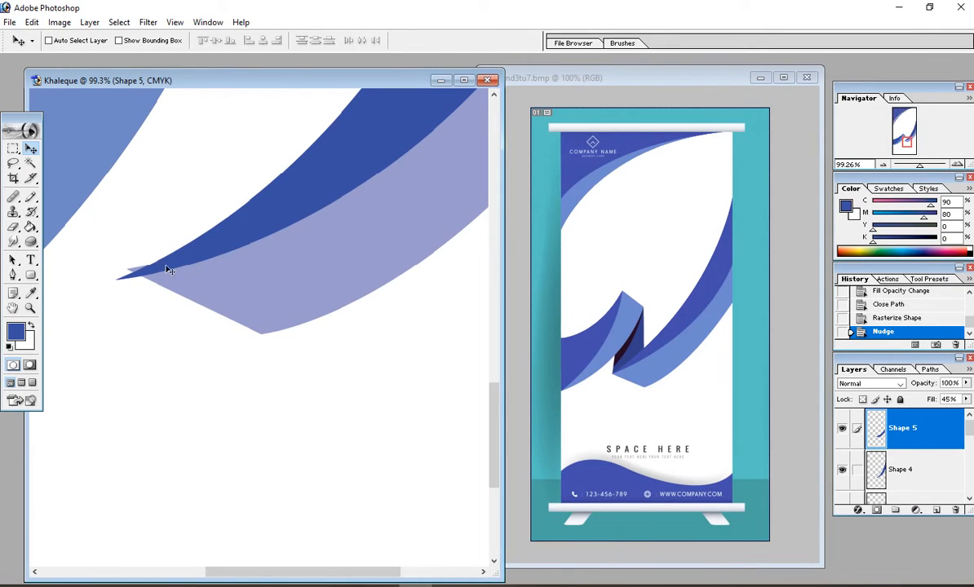
pyautogui.rightClick(205, 254)
pyautogui.click(222, 262)
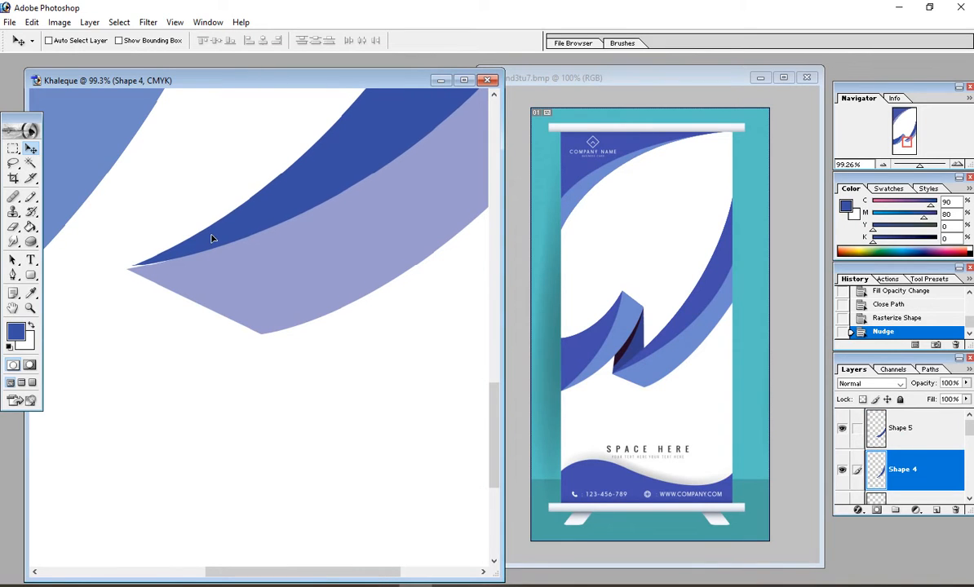
pyautogui.moveTo(207, 239); pyautogui.dragTo(205, 238)
pyautogui.hotkey('ctrl', '-')
pyautogui.hotkey('ctrl', '-')
pyautogui.hotkey('ctrl', '-')
pyautogui.hotkey('ctrl', '-')
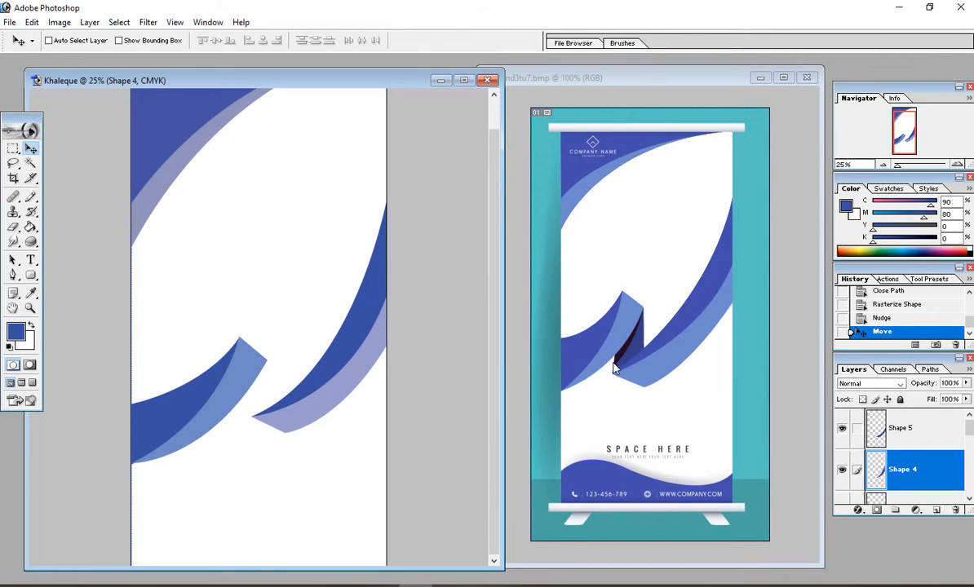
pyautogui.click(937, 510)
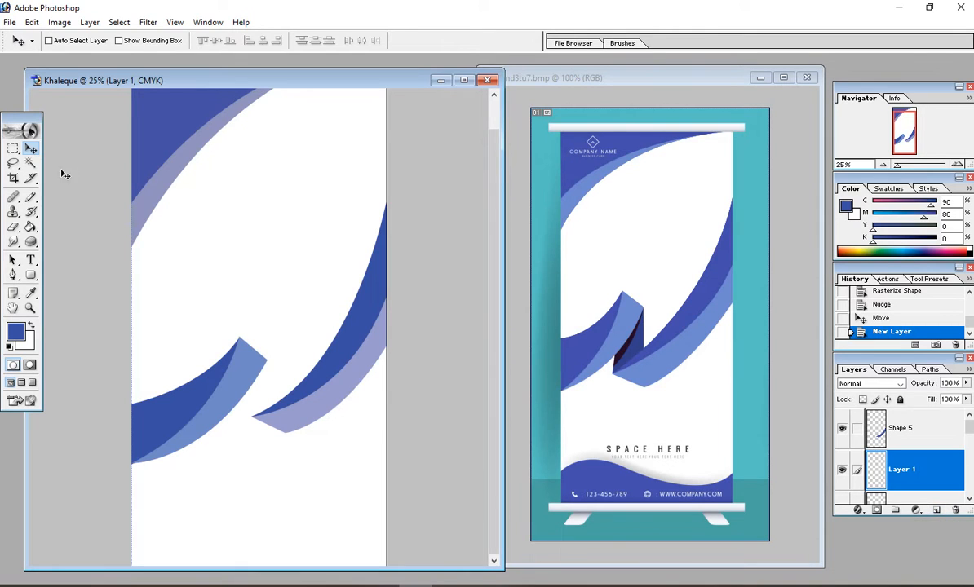
# Step: Pen a closed fold outline linking the lower ribbon tip, the left ribbon's tip and the right ribbon's edge
pyautogui.click(13, 277)
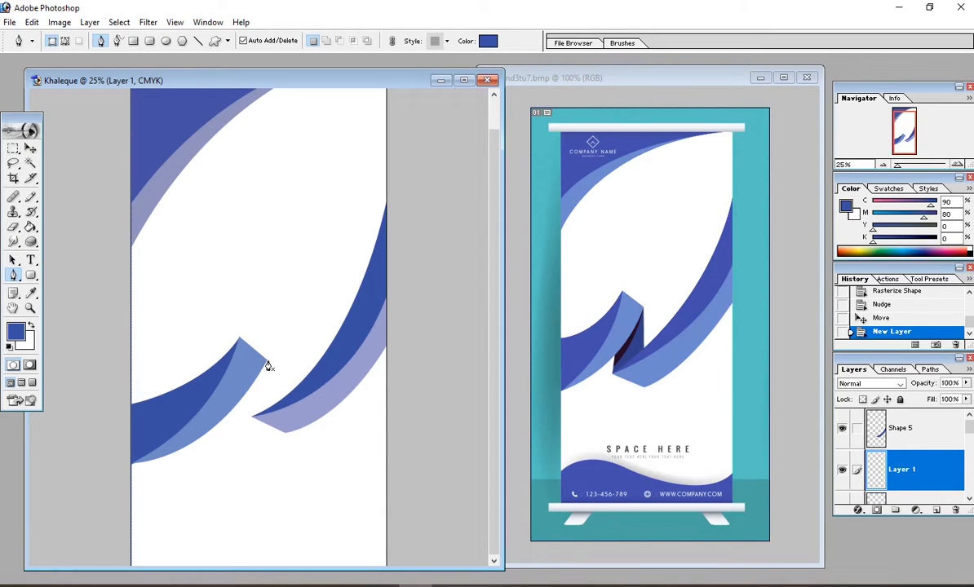
pyautogui.click(253, 417)
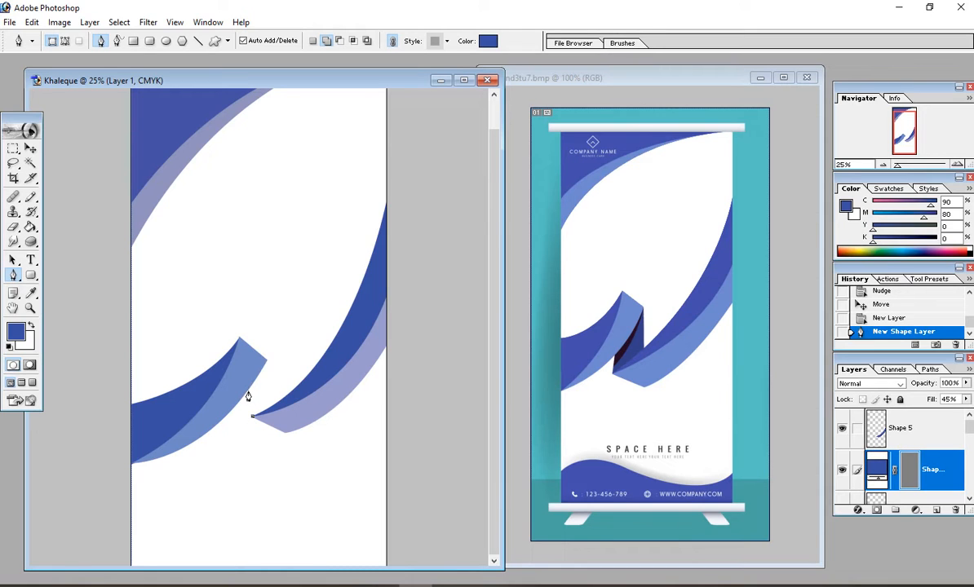
pyautogui.click(248, 392)
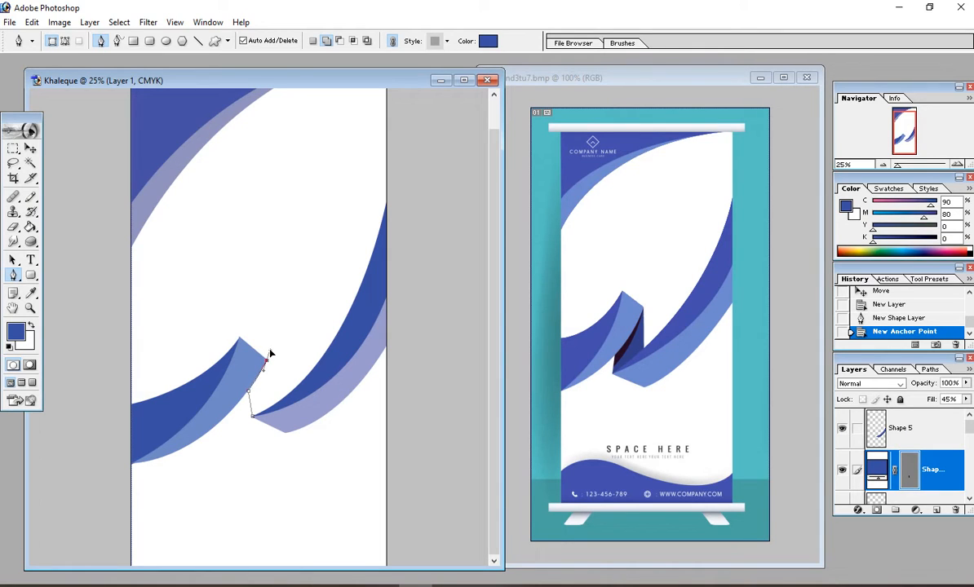
pyautogui.click(268, 353)
pyautogui.click(266, 361)
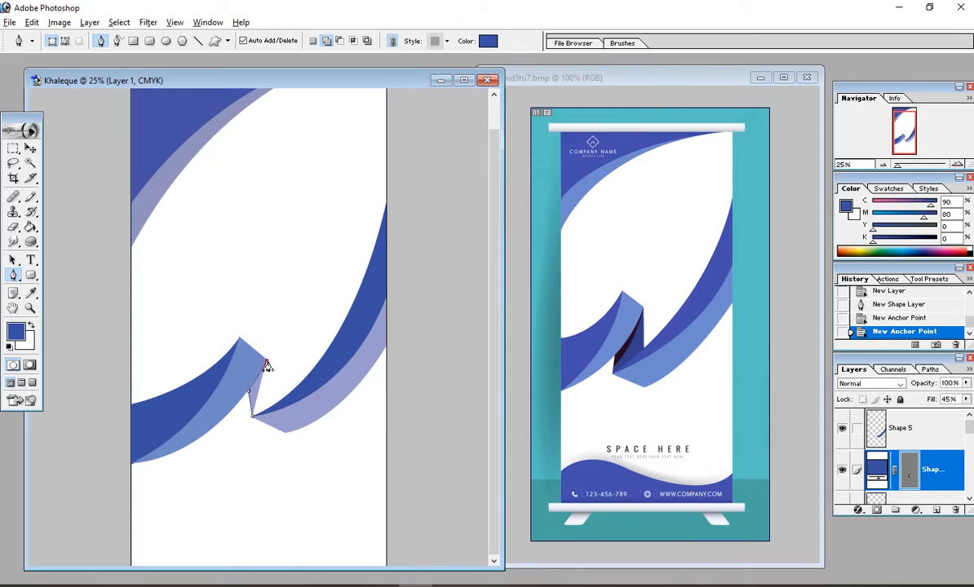
pyautogui.click(277, 402)
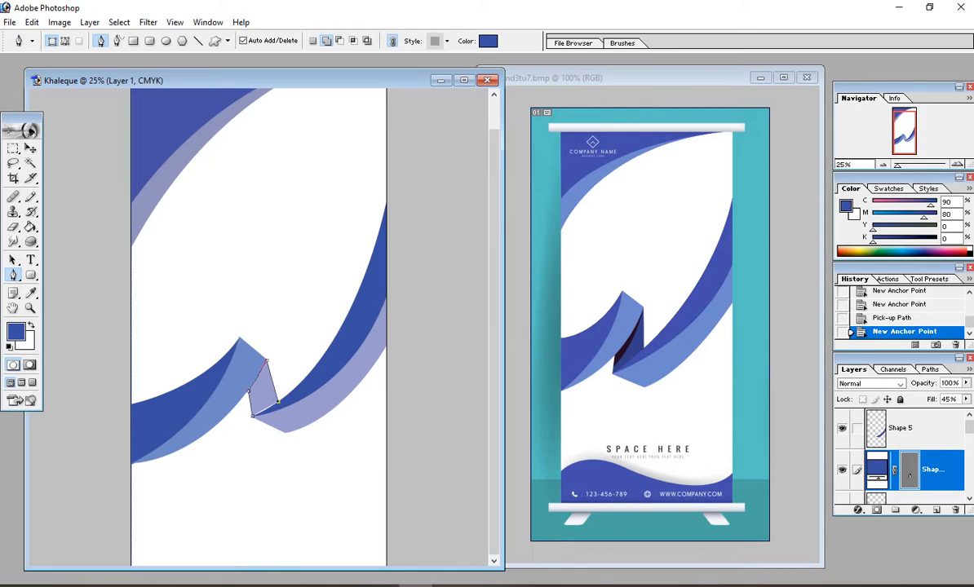
pyautogui.click(249, 390)
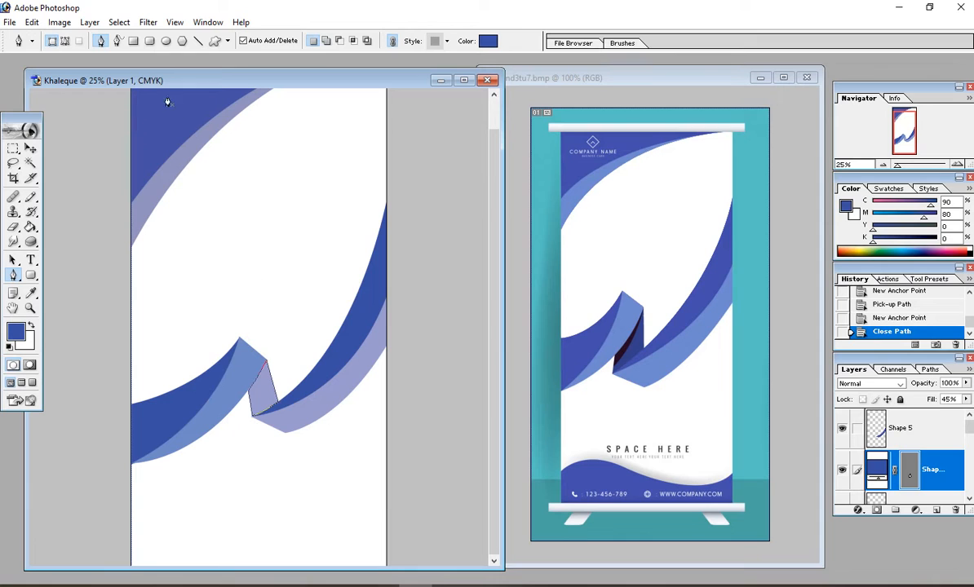
# Step: Rasterize the fold shape into the pixel layer Shape 6
pyautogui.click(90, 23)
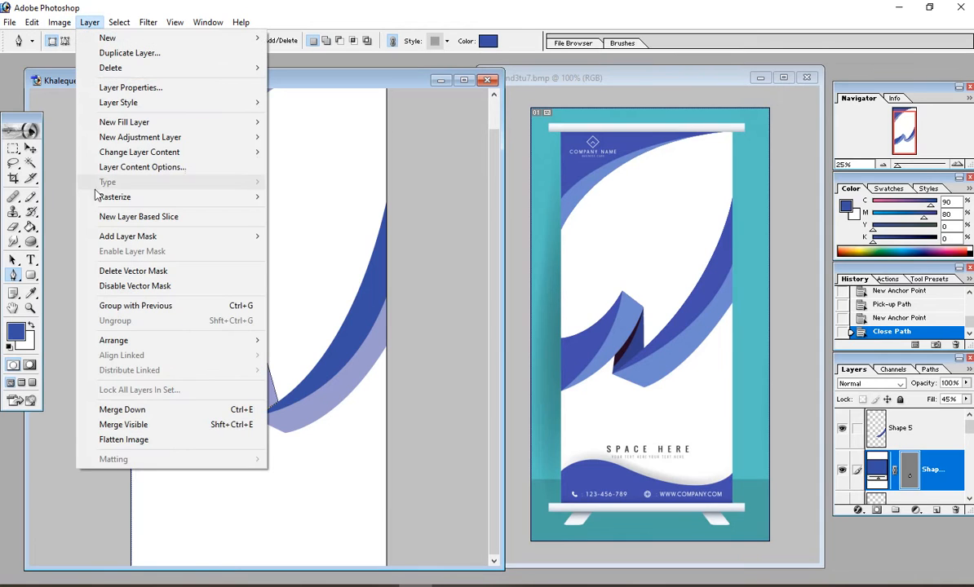
pyautogui.moveTo(126, 199)
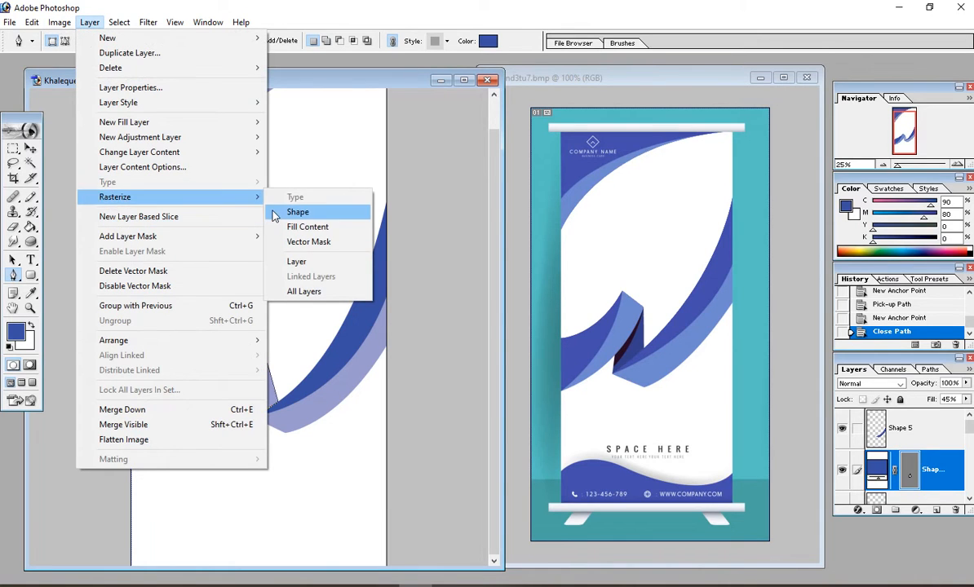
pyautogui.click(280, 213)
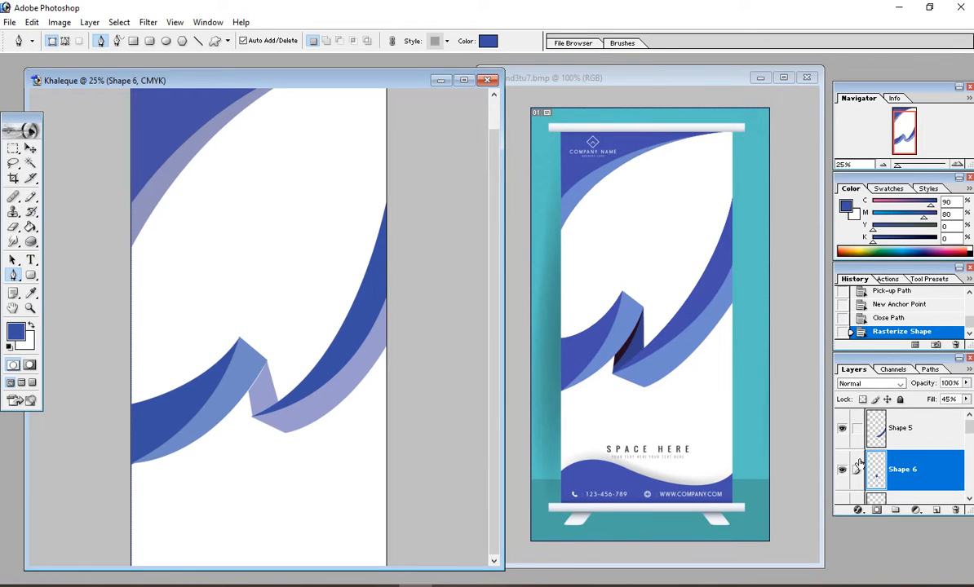
# Step: Fill the Shape 6 fold selection with dark blue, set its Fill to 100%, and deselect
pyautogui.keyDown('ctrl'); pyautogui.click(913, 471); pyautogui.keyUp('ctrl')
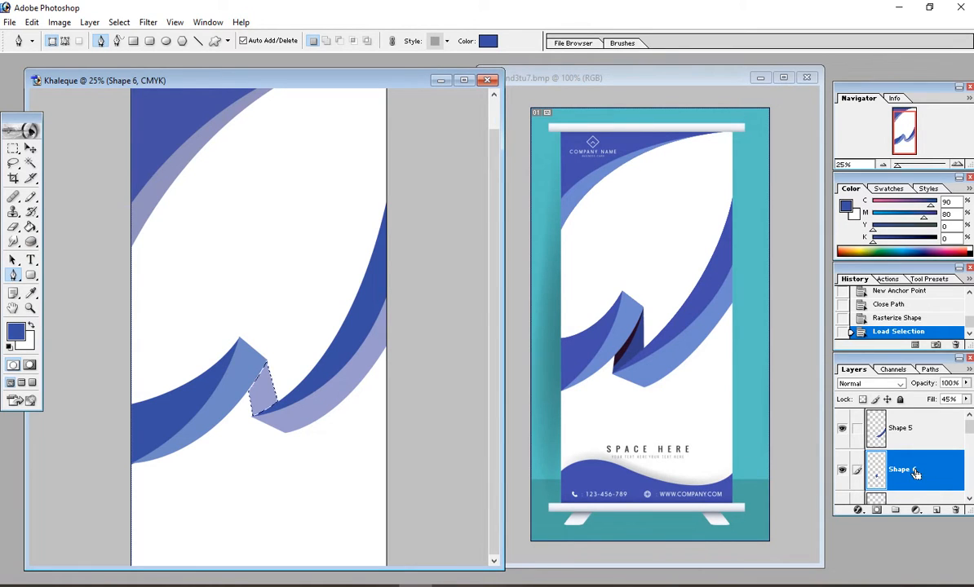
pyautogui.click(30, 229)
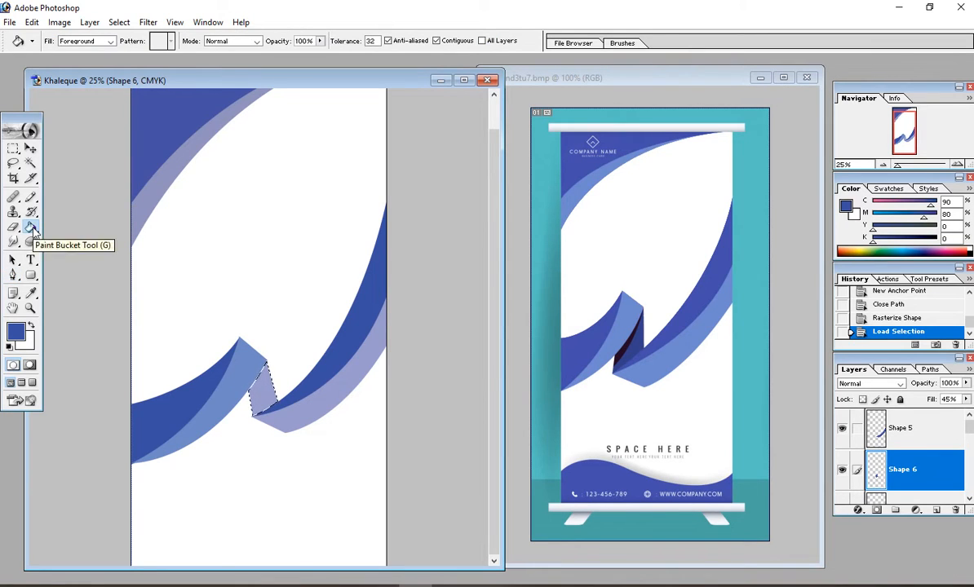
pyautogui.click(255, 398)
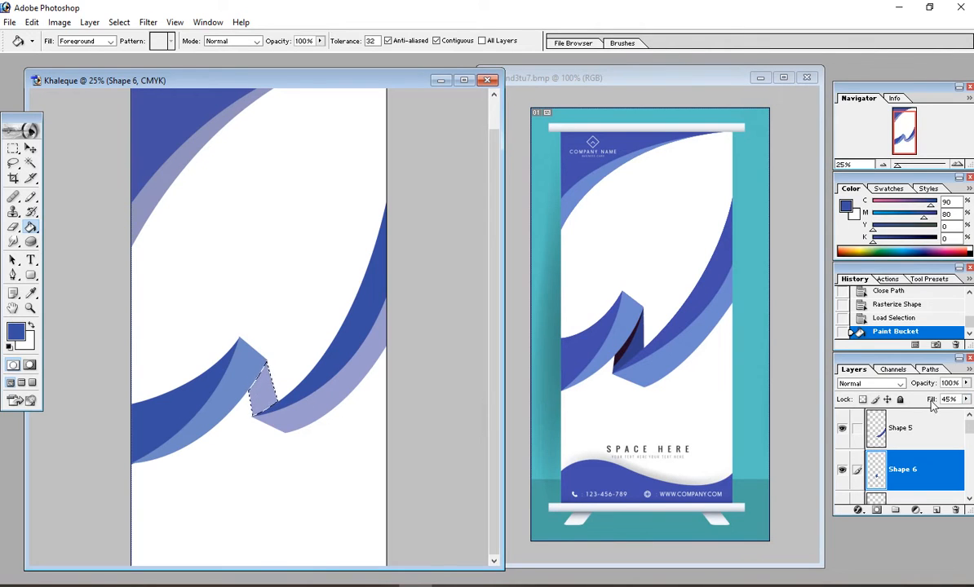
pyautogui.click(966, 399)
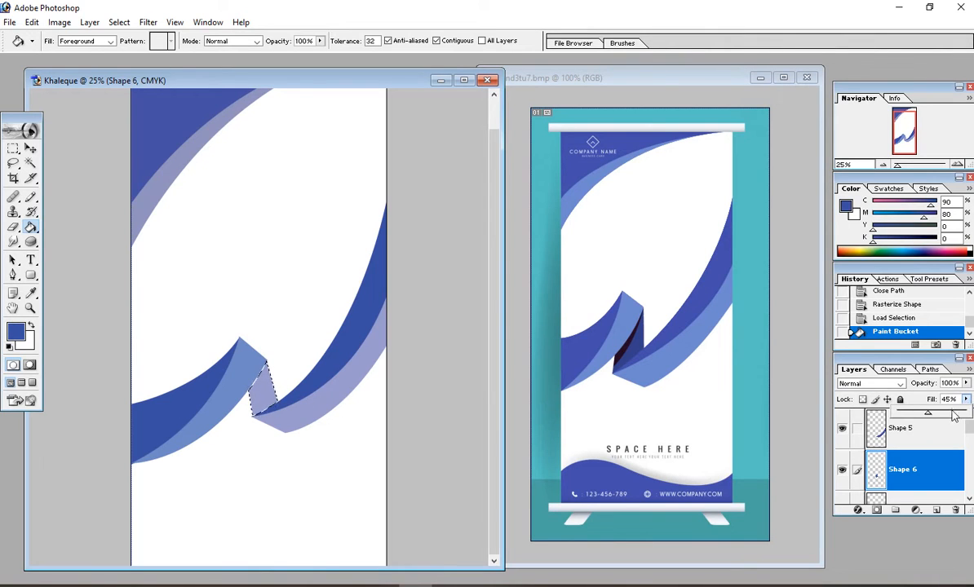
pyautogui.moveTo(928, 414); pyautogui.dragTo(931, 417)
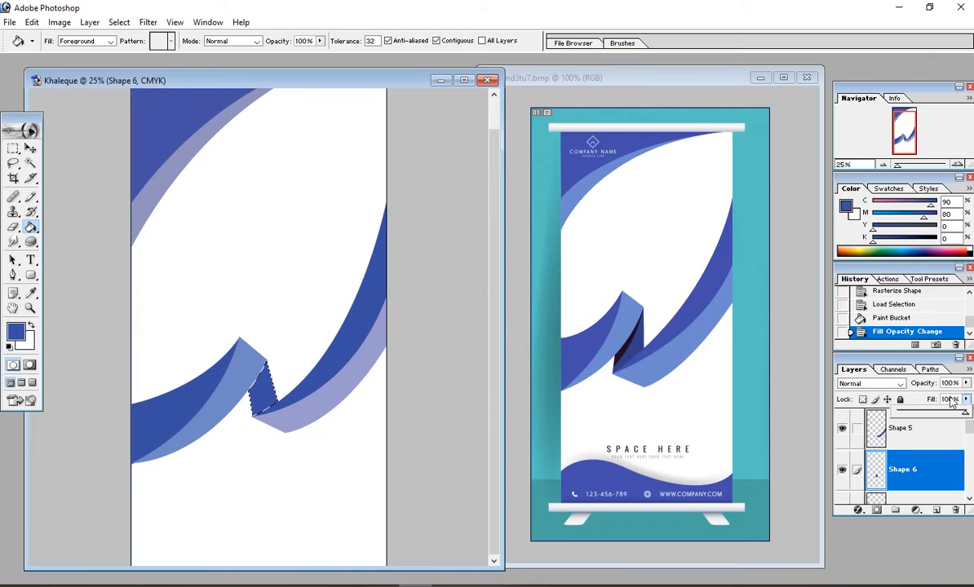
pyautogui.press('v')
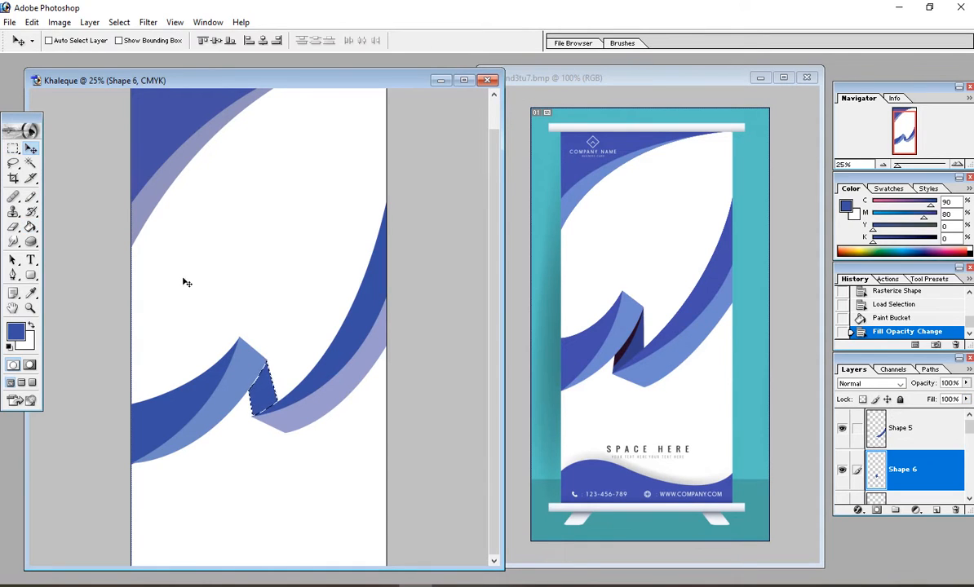
pyautogui.hotkey('ctrl', 'd')
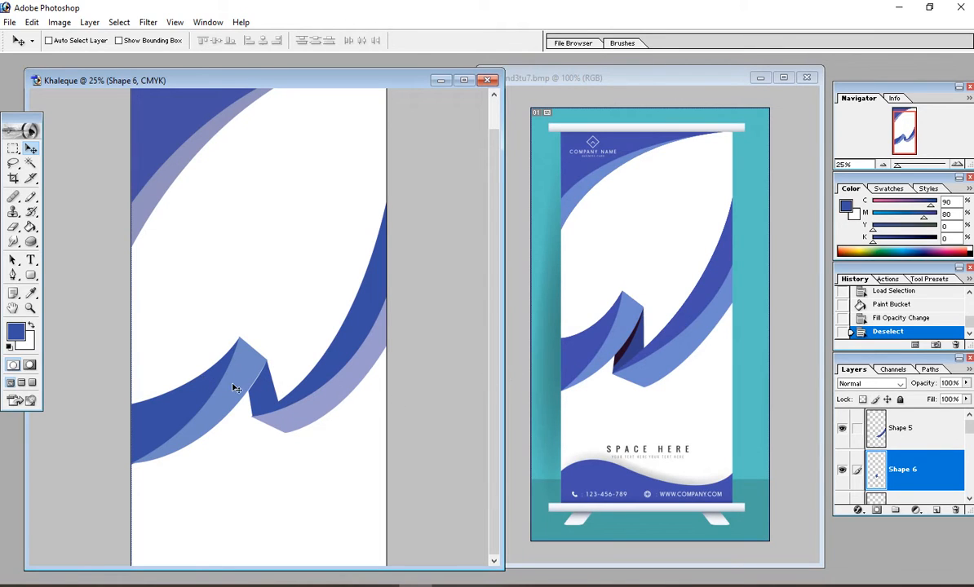
pyautogui.moveTo(210, 315); pyautogui.dragTo(334, 452)
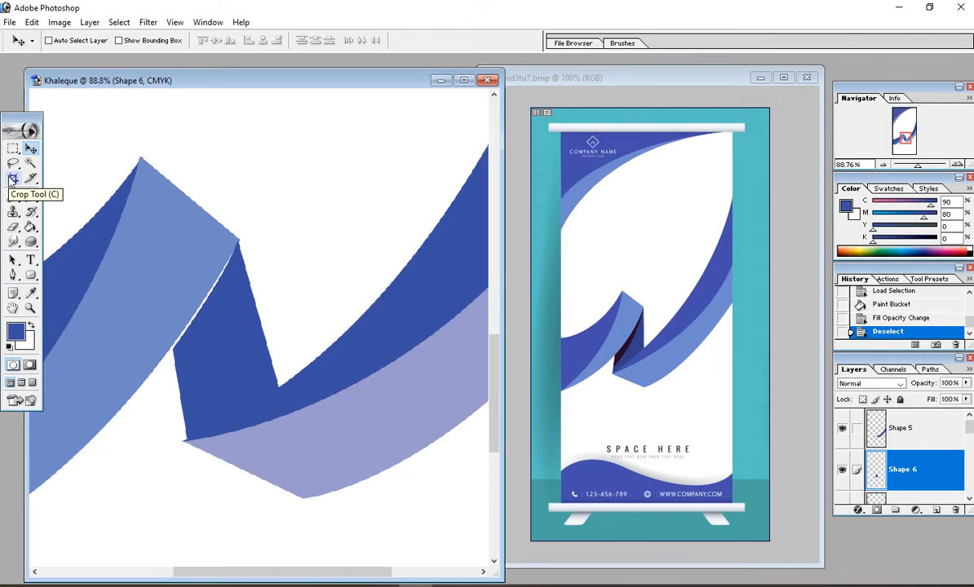
# Step: Draw a closed, thin sliver path with the Pen tool along the fold's left edge
pyautogui.click(13, 276)
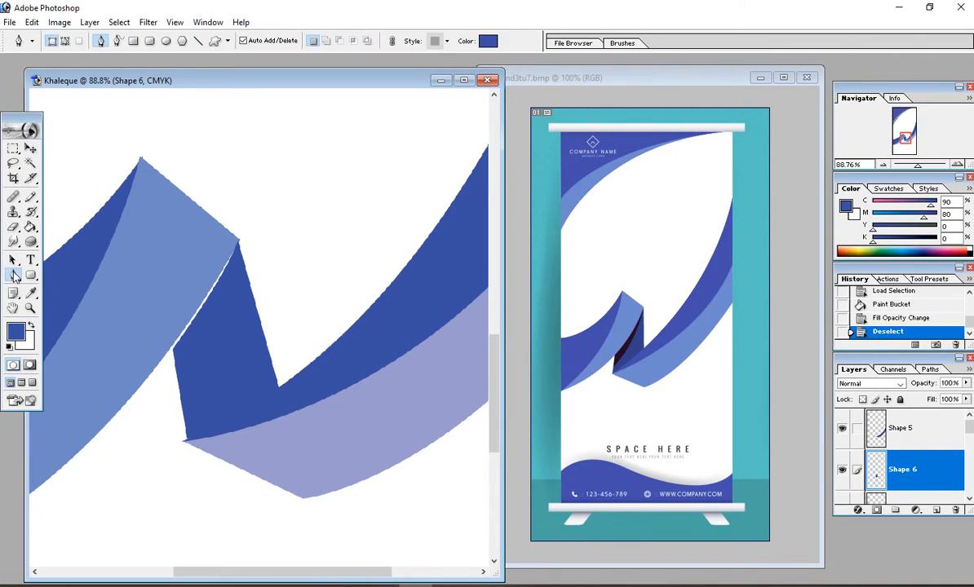
pyautogui.click(238, 242)
pyautogui.click(170, 351)
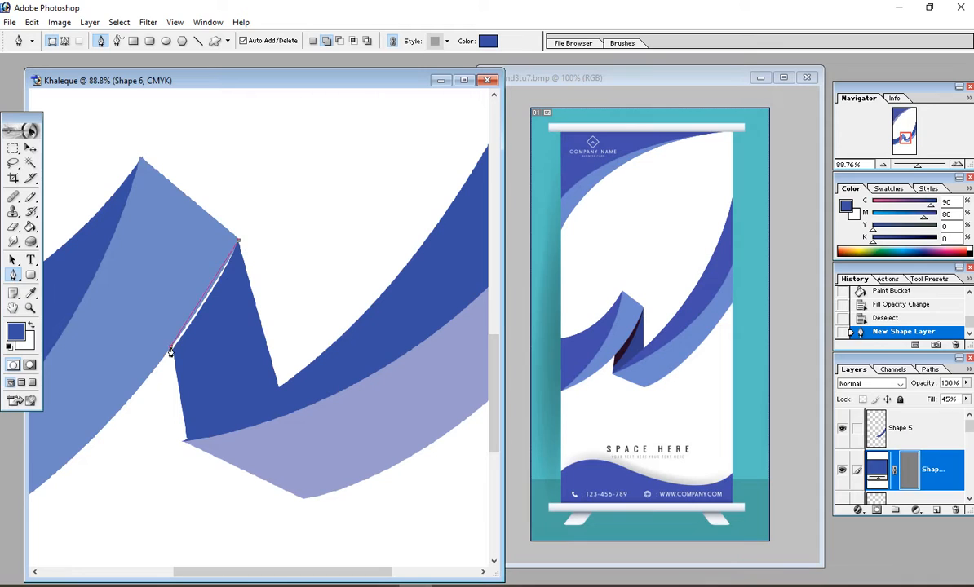
pyautogui.moveTo(170, 348); pyautogui.dragTo(154, 362)
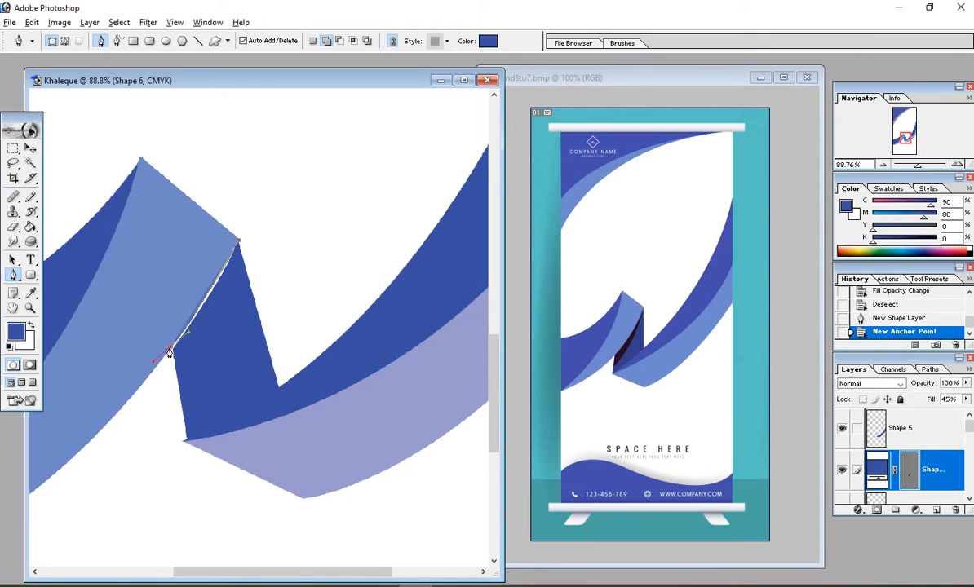
pyautogui.click(170, 350)
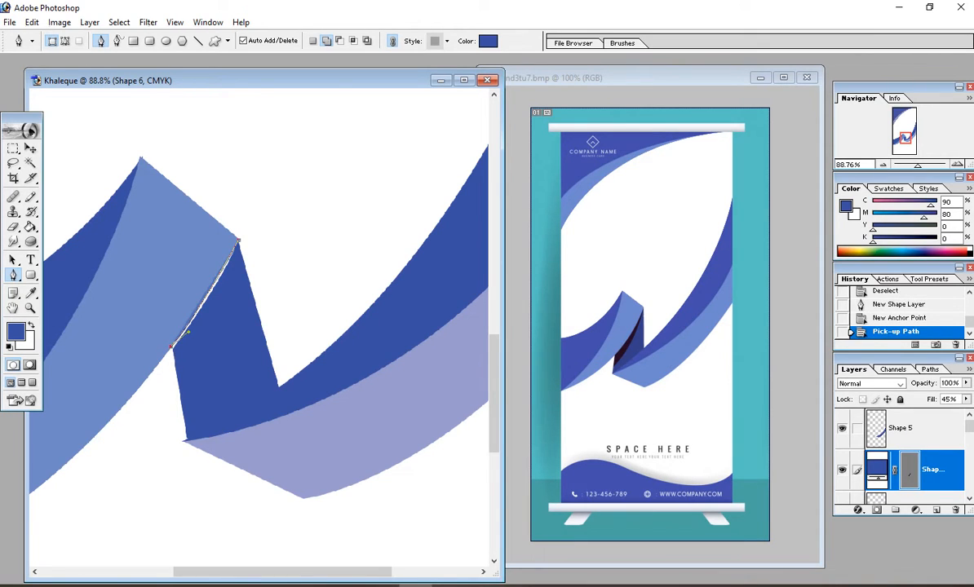
pyautogui.click(174, 369)
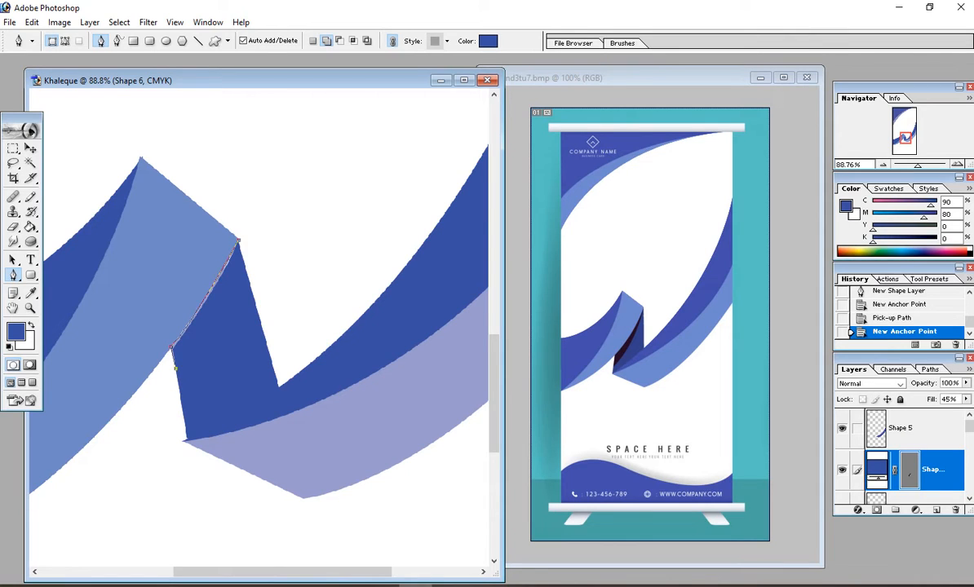
pyautogui.moveTo(237, 242); pyautogui.dragTo(257, 180)
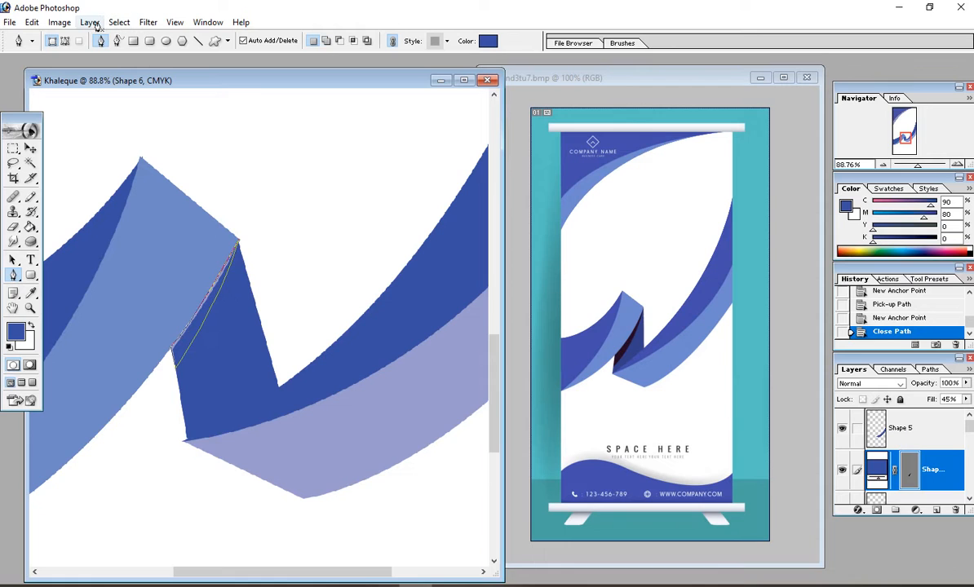
# Step: Rasterize the sliver shape into the new Shape 7 pixel layer
pyautogui.click(61, 24)
pyautogui.moveTo(79, 26)
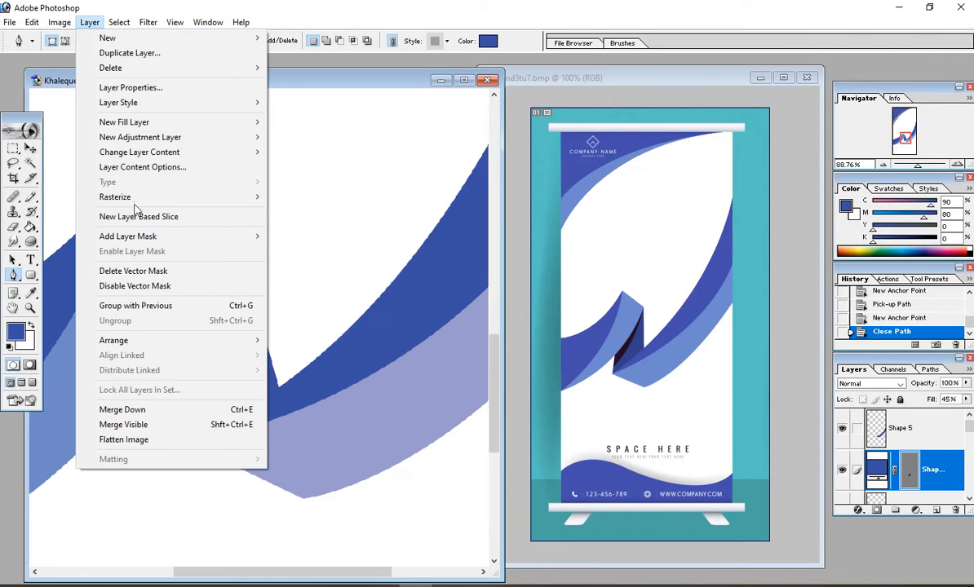
pyautogui.moveTo(185, 198)
pyautogui.click(298, 212)
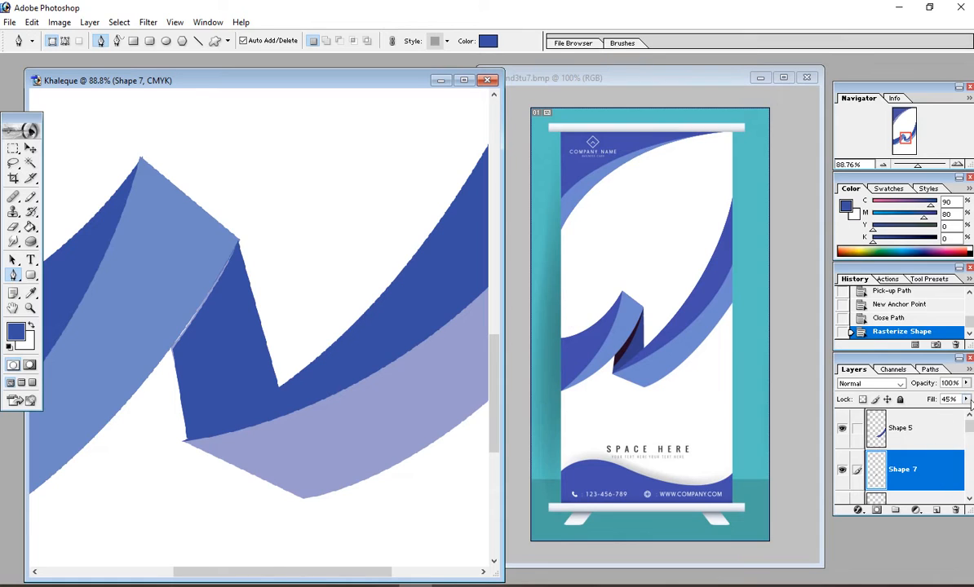
pyautogui.click(966, 400)
# Step: Set Shape 7's fill to 100% and load the sliver as a selection
pyautogui.moveTo(929, 415); pyautogui.dragTo(966, 414)
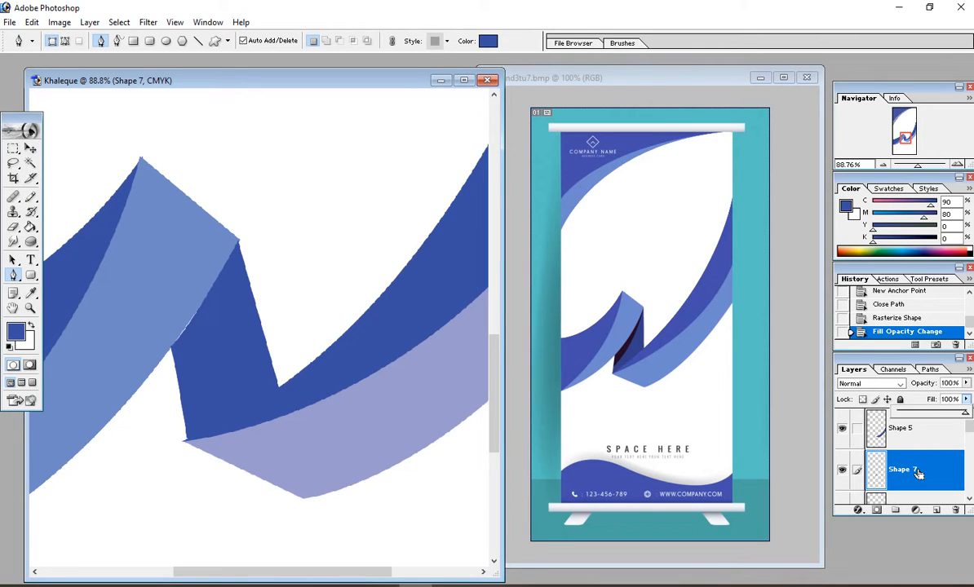
pyautogui.keyDown('ctrl'); pyautogui.click(918, 474); pyautogui.keyUp('ctrl')
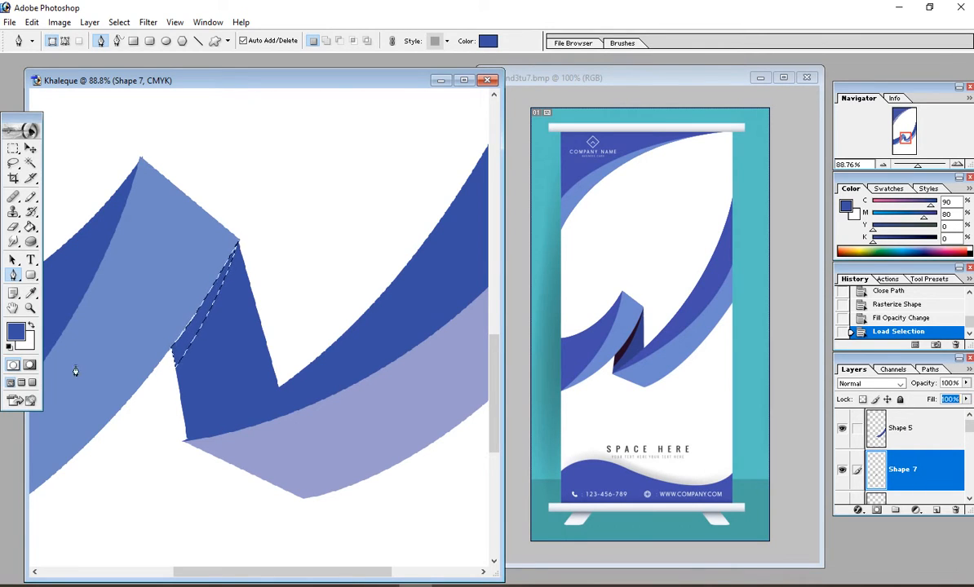
pyautogui.click(31, 326)
pyautogui.click(20, 333)
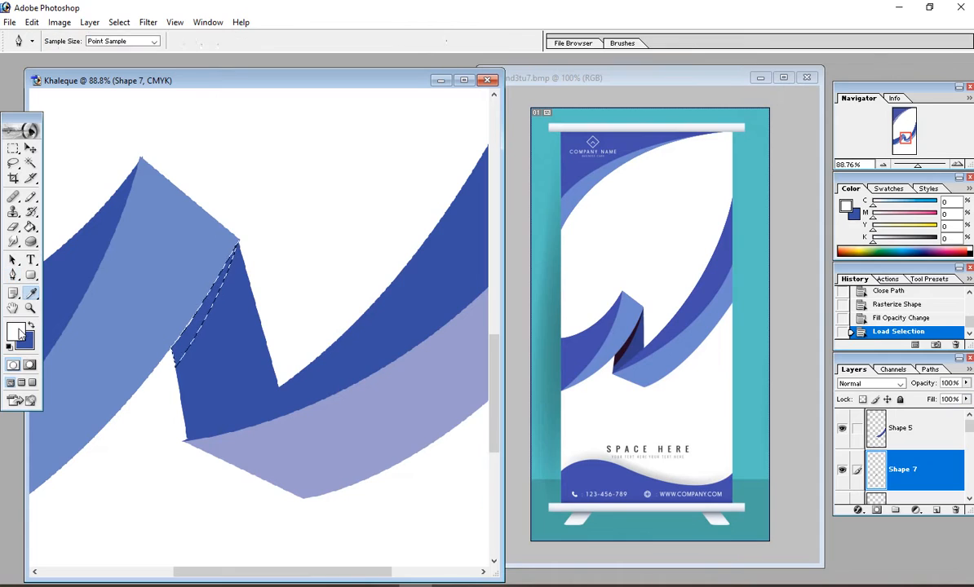
pyautogui.click(20, 333)
# Step: Set the foreground colour to pure black, C0 M0 Y0 K100
pyautogui.moveTo(343, 379)
pyautogui.mouseDown()
pyautogui.moveTo(347, 348)
pyautogui.moveTo(346, 379)
pyautogui.moveTo(320, 357)
pyautogui.moveTo(320, 344)
pyautogui.moveTo(320, 408)
pyautogui.moveTo(342, 381)
pyautogui.mouseUp()
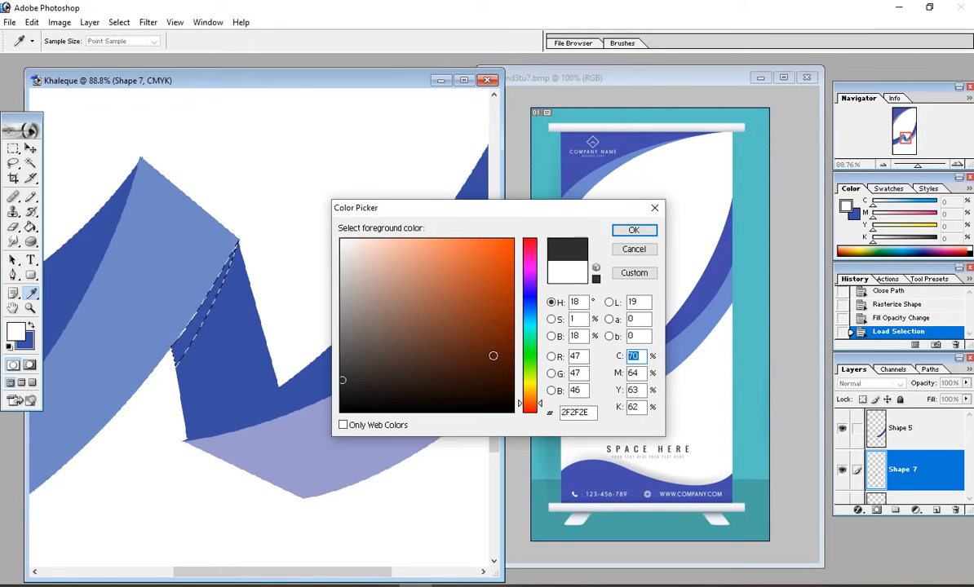
pyautogui.write('100')
pyautogui.press('Tab')
pyautogui.write('1000')
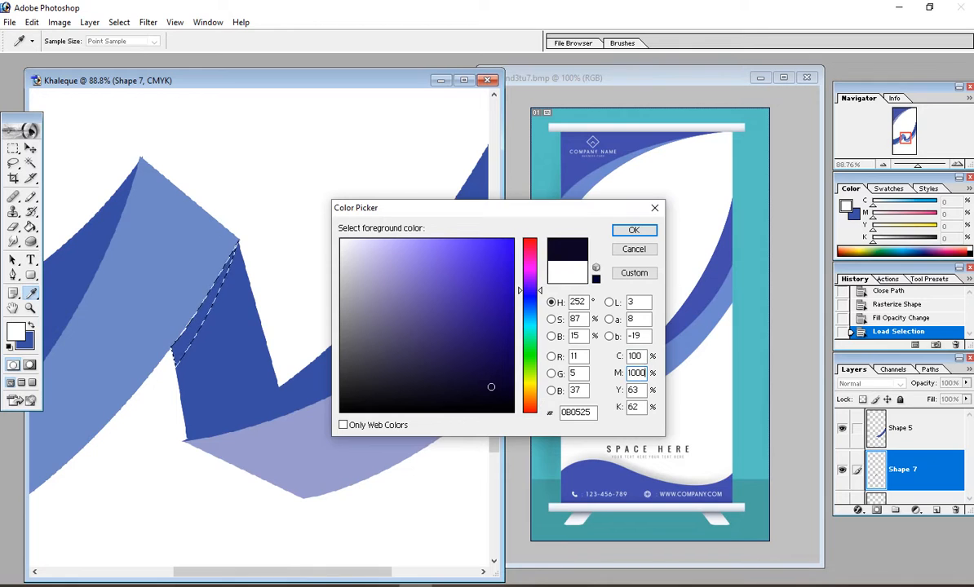
pyautogui.press('Tab')
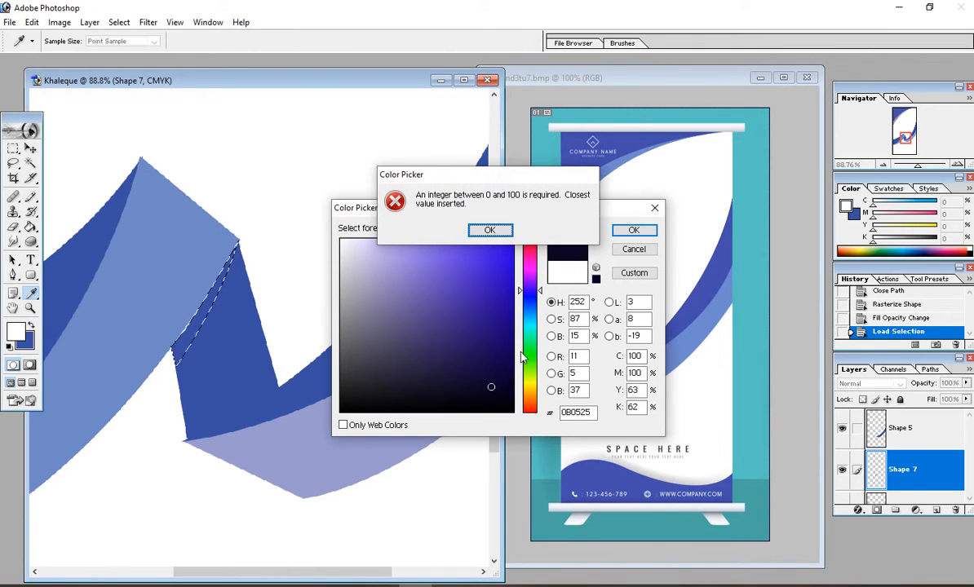
pyautogui.click(490, 230)
pyautogui.press('Tab')
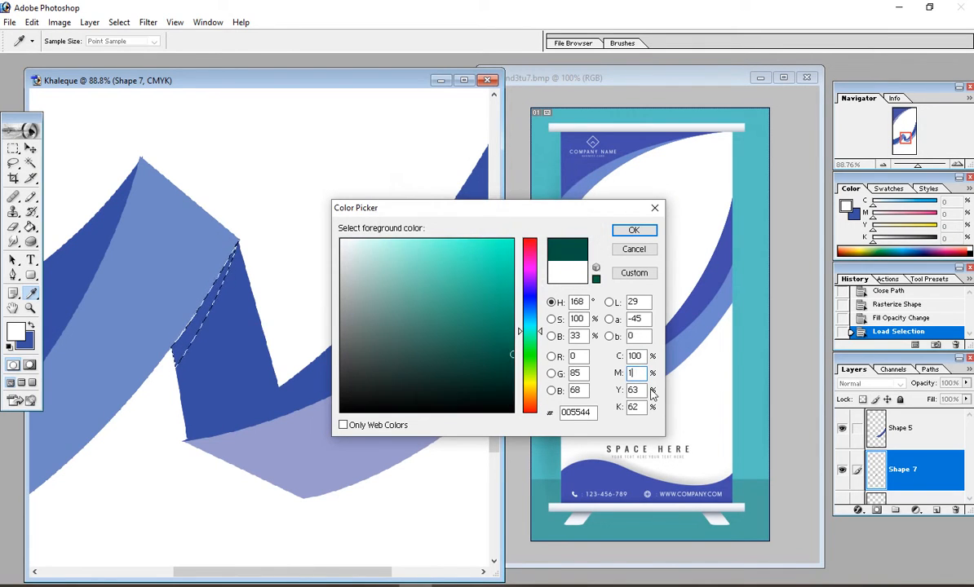
pyautogui.write('100')
pyautogui.press('Tab')
pyautogui.write('100')
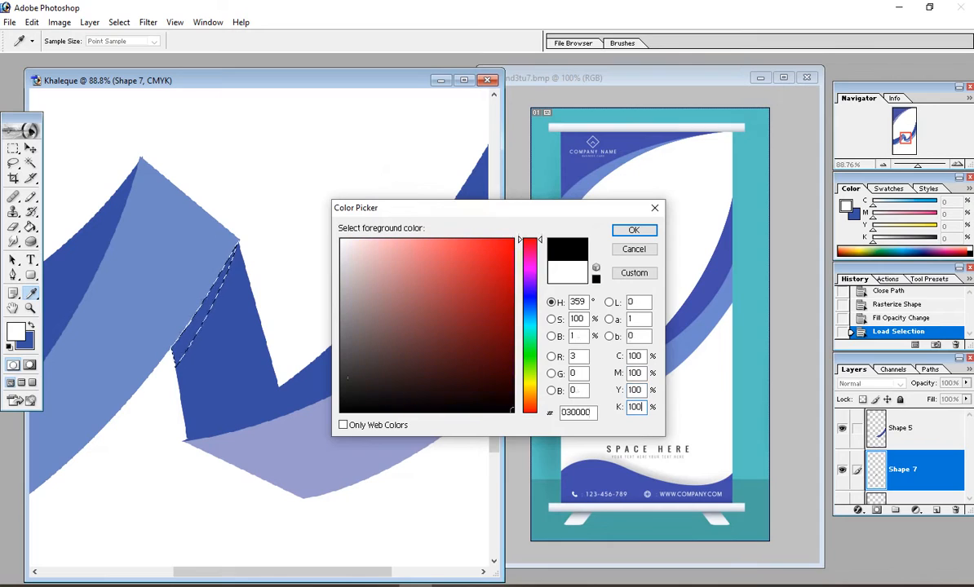
pyautogui.press('Tab')
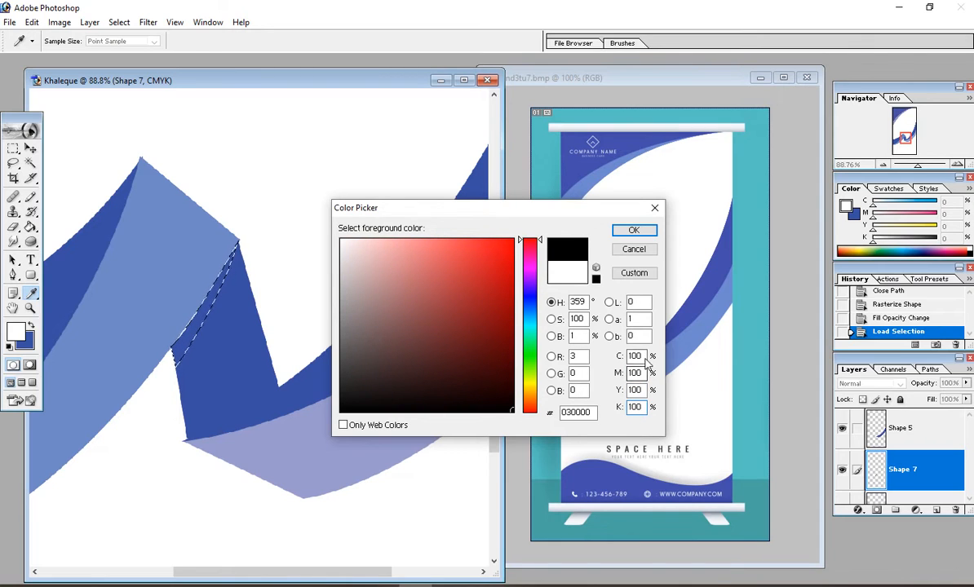
pyautogui.write('0')
pyautogui.press('Tab')
pyautogui.write('0')
pyautogui.press('Tab')
pyautogui.write('0')
pyautogui.press('Tab')
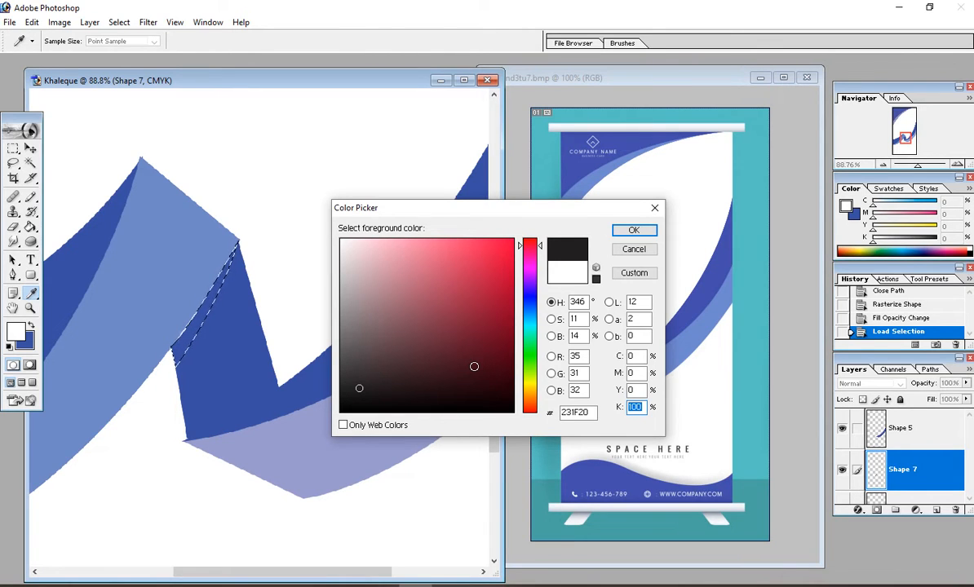
pyautogui.press('Return')
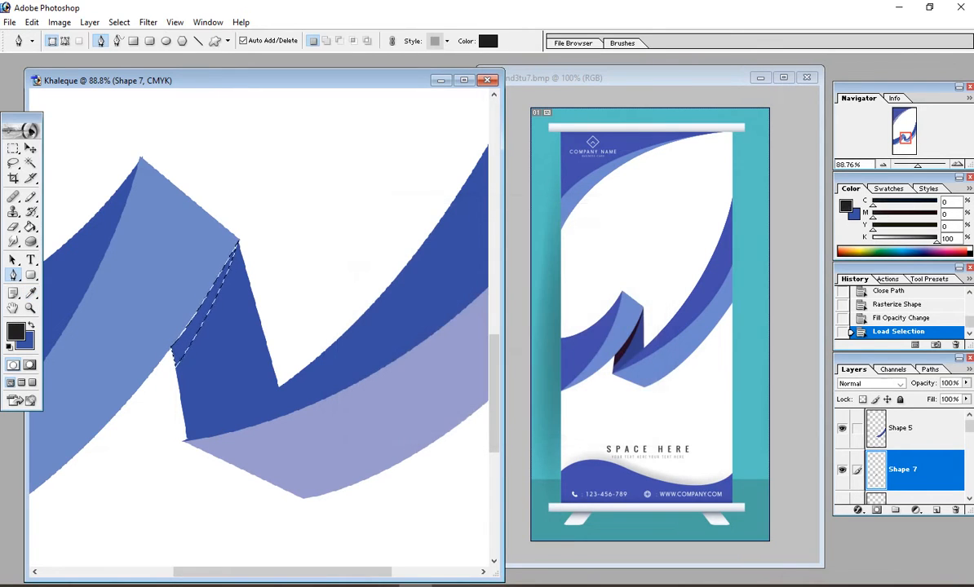
# Step: Fill the selected sliver with black using the Paint Bucket, then deselect
pyautogui.click(30, 228)
pyautogui.click(196, 316)
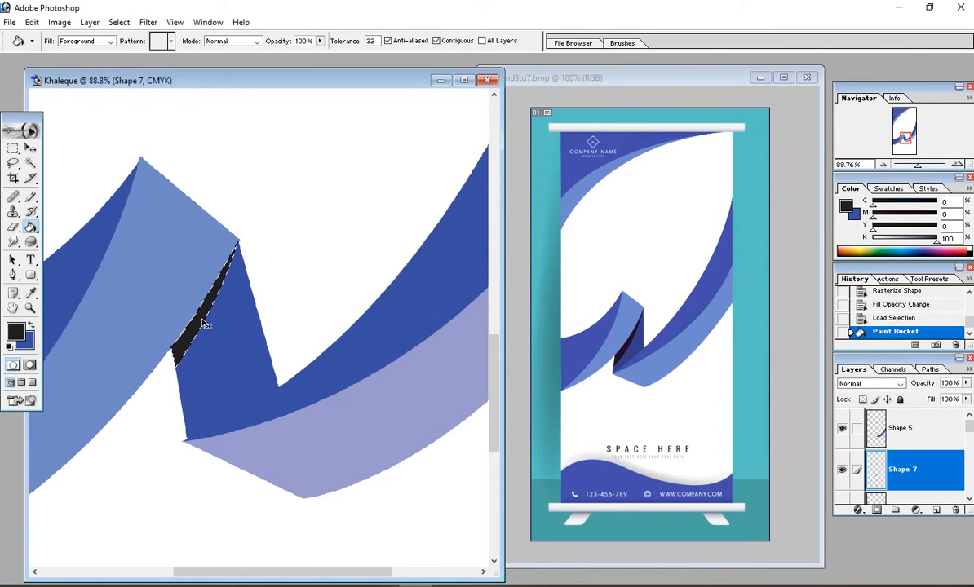
pyautogui.hotkey('ctrl', 'd')
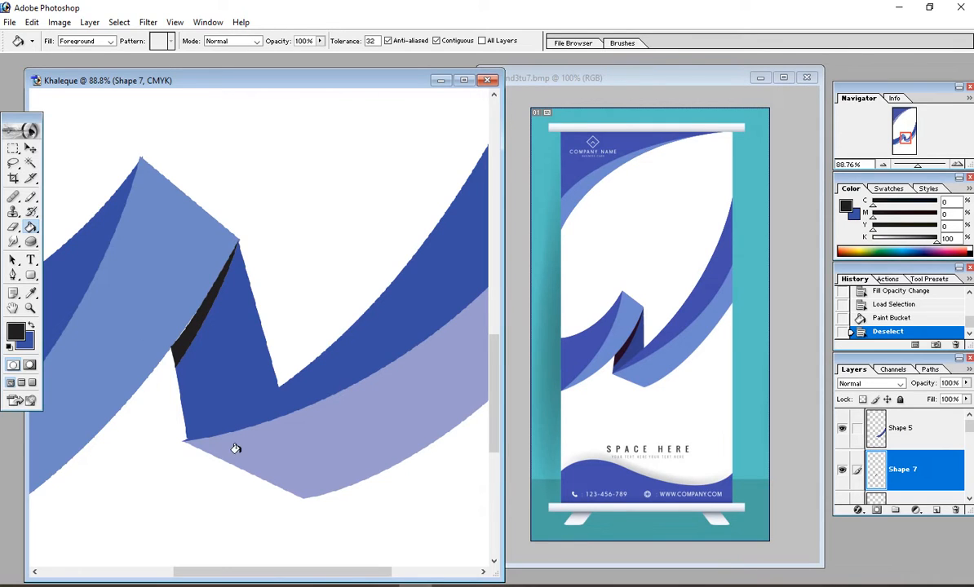
# Step: Widen the Shape 6 blue fold piece slightly to the left and down
pyautogui.click(30, 148)
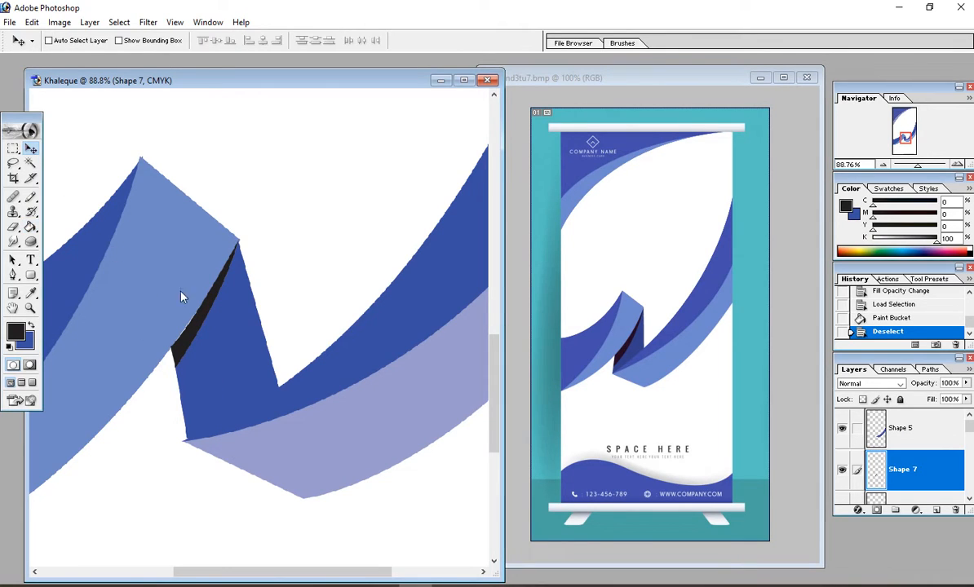
pyautogui.rightClick(216, 367)
pyautogui.click(243, 376)
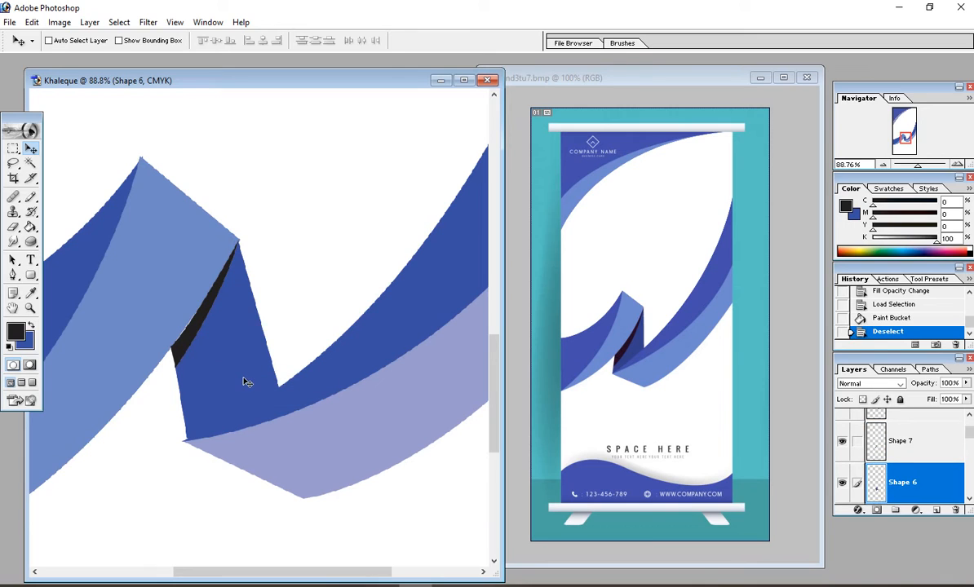
pyautogui.hotkey('ctrl', 't')
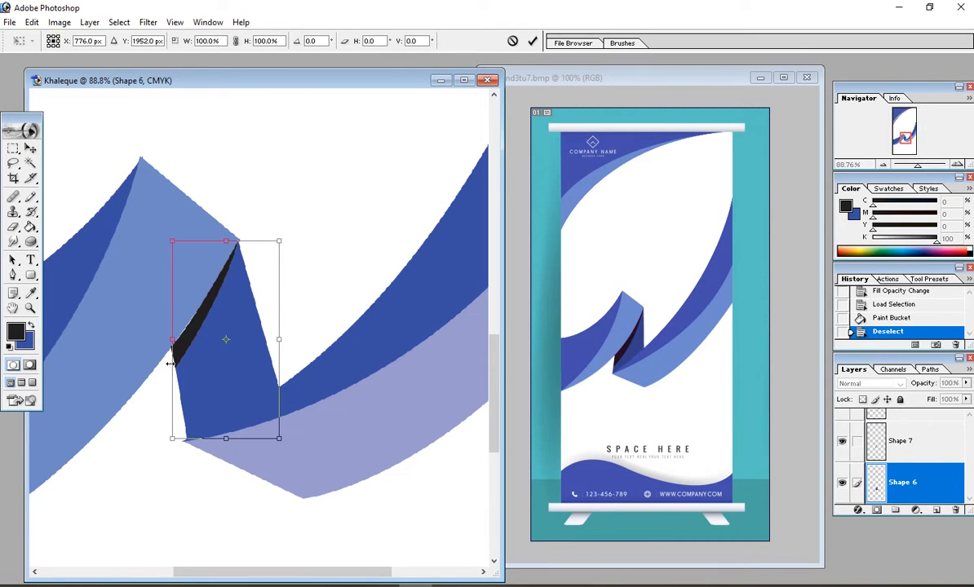
pyautogui.moveTo(167, 364); pyautogui.dragTo(163, 364)
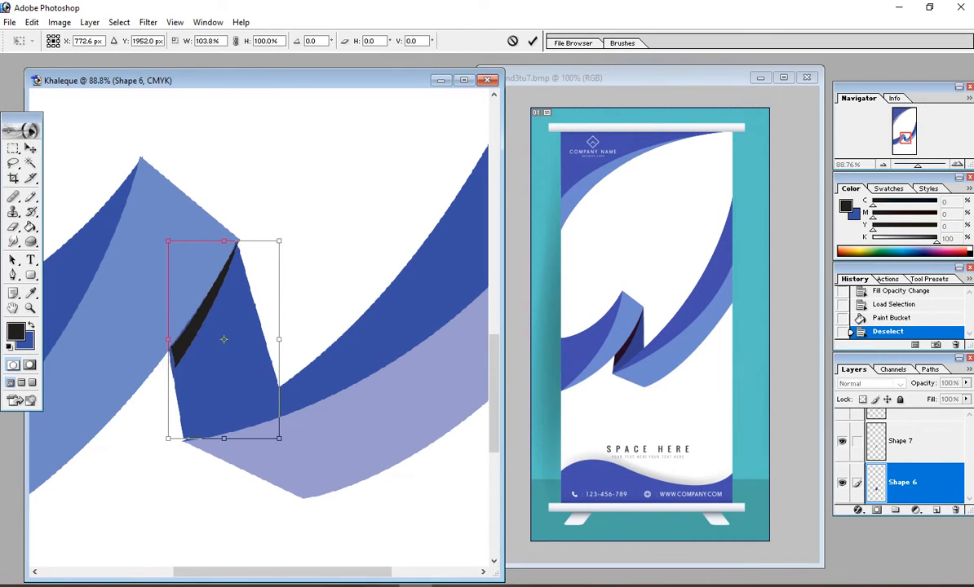
pyautogui.moveTo(169, 442); pyautogui.dragTo(169, 444)
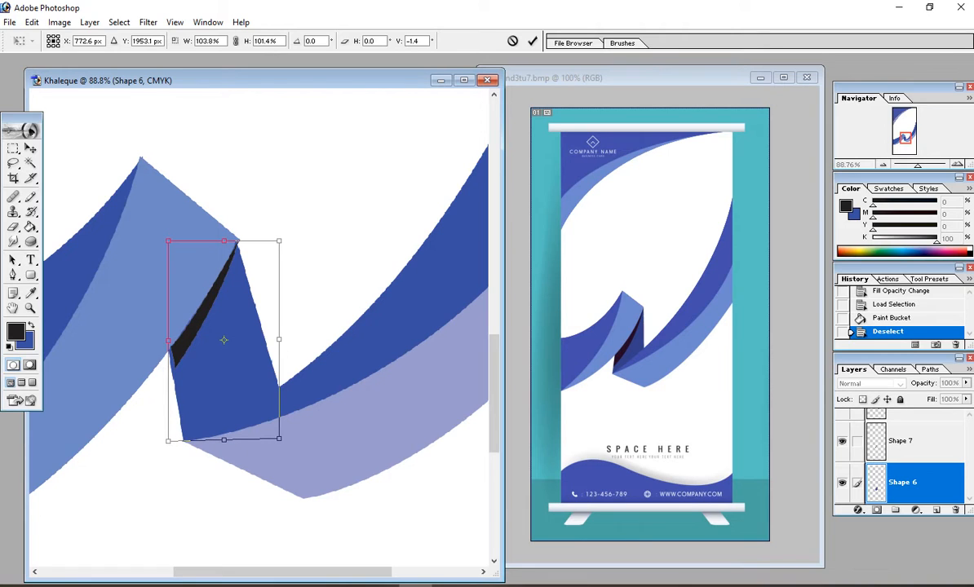
pyautogui.press('Return')
# Step: Enlarge the Shape 7 black sliver slightly toward the lower left
pyautogui.rightClick(177, 343)
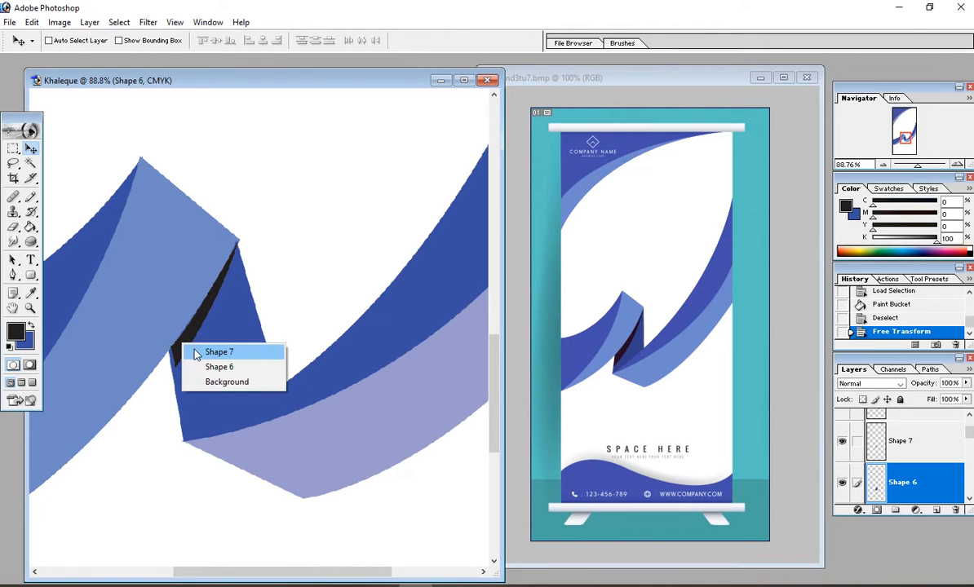
pyautogui.click(197, 351)
pyautogui.hotkey('ctrl', 't')
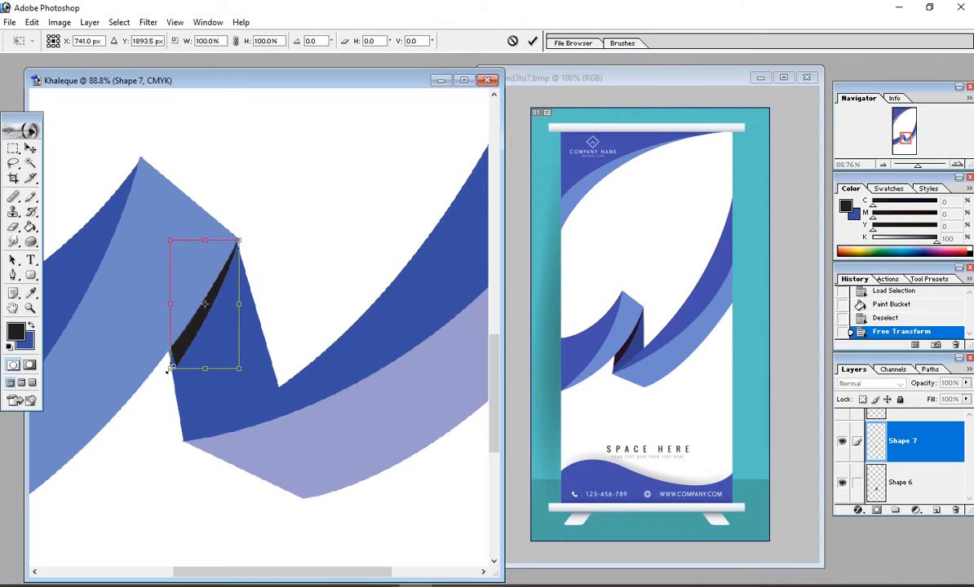
pyautogui.moveTo(170, 369); pyautogui.dragTo(164, 375)
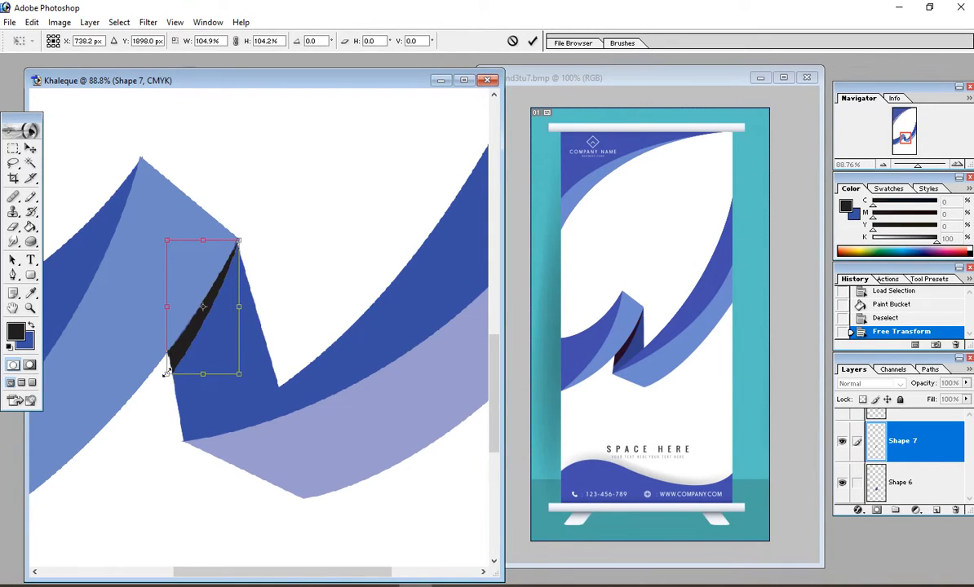
pyautogui.press('Return')
pyautogui.hotkey('ctrl', '-')
pyautogui.hotkey('ctrl', '-')
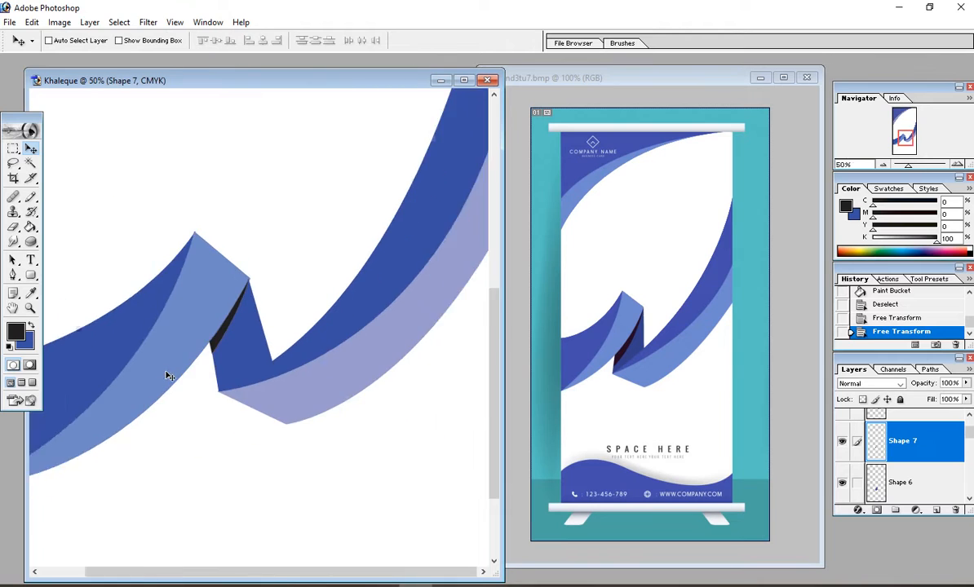
pyautogui.hotkey('ctrl', '-')
pyautogui.hotkey('ctrl', '-')
pyautogui.hotkey('ctrl', '-')
pyautogui.hotkey('ctrl', '+')
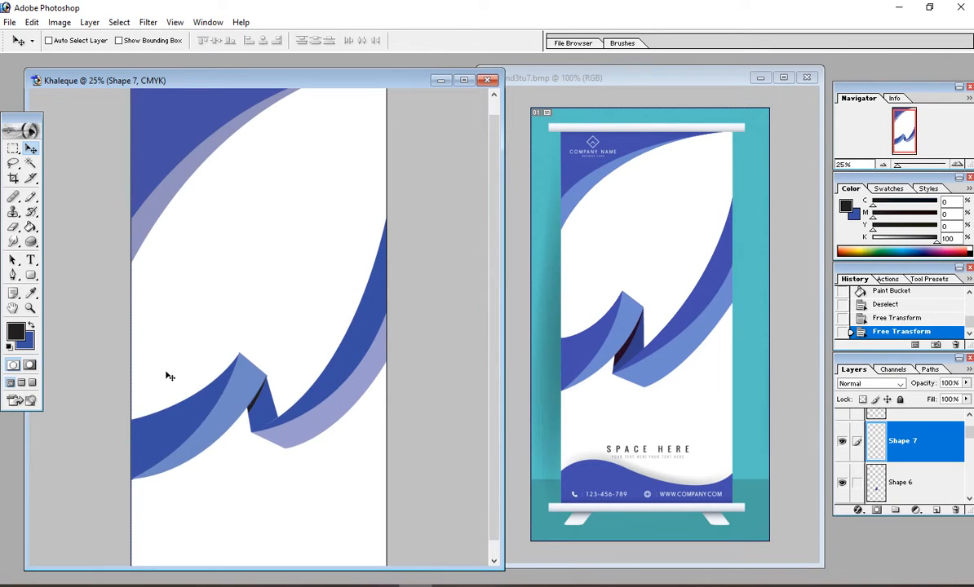
pyautogui.hotkey('ctrl', '-')
pyautogui.hotkey('ctrl', '+')
pyautogui.moveTo(172, 358); pyautogui.dragTo(385, 501)
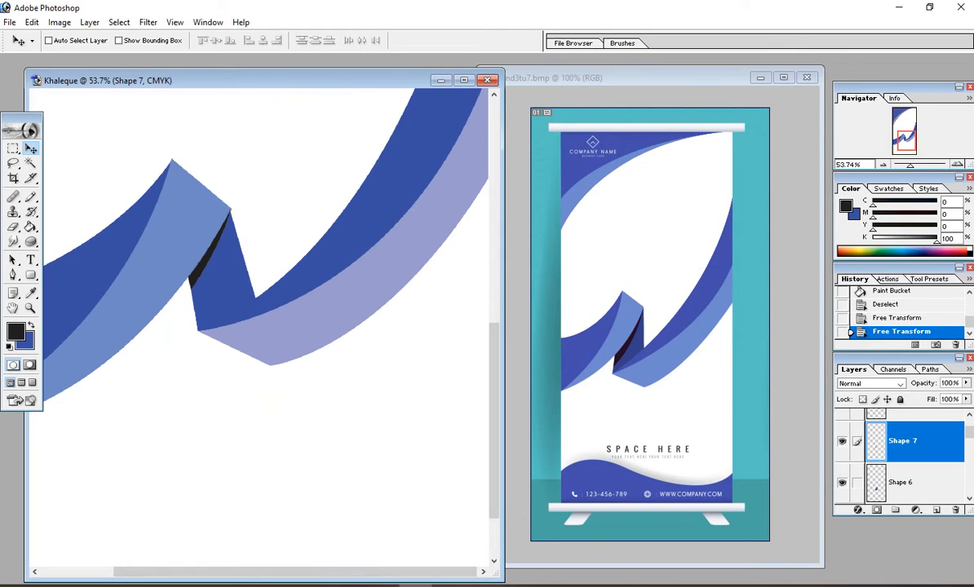
pyautogui.hotkey('ctrl', '-')
pyautogui.hotkey('ctrl', '-')
pyautogui.hotkey('ctrl', '-')
pyautogui.hotkey('ctrl', '-')
pyautogui.hotkey('ctrl', '-')
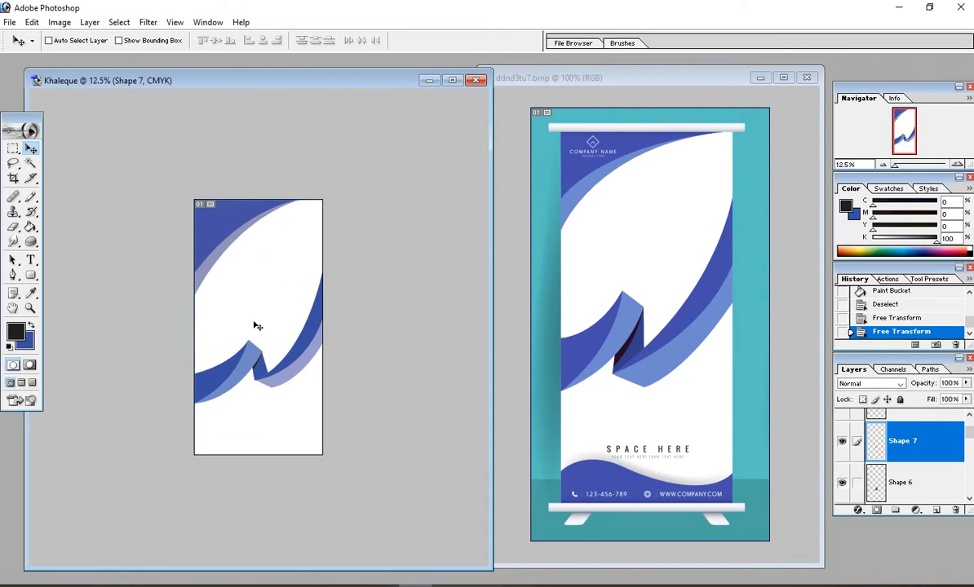
pyautogui.hotkey('ctrl', '0')
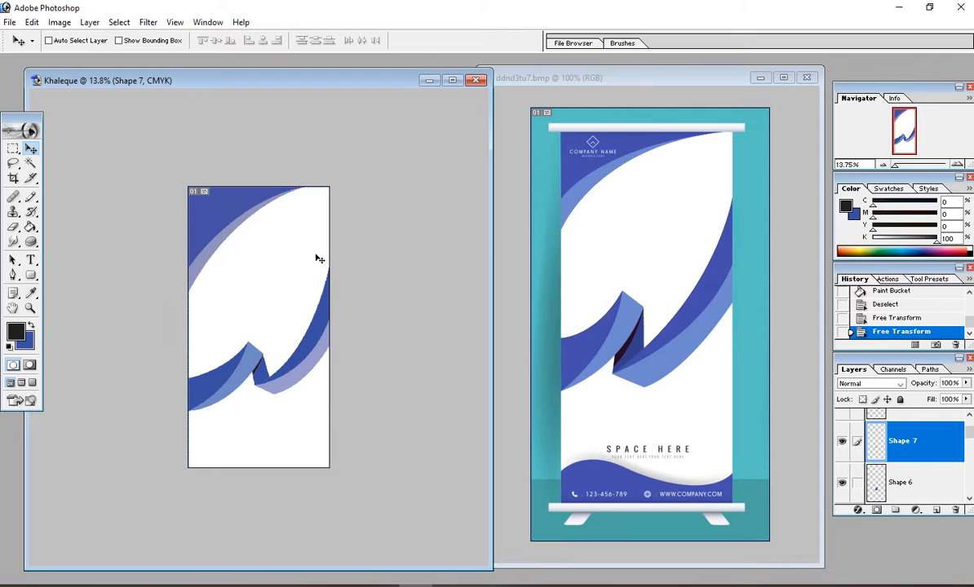
pyautogui.hotkey('ctrl', '+')
pyautogui.hotkey('ctrl', '0')
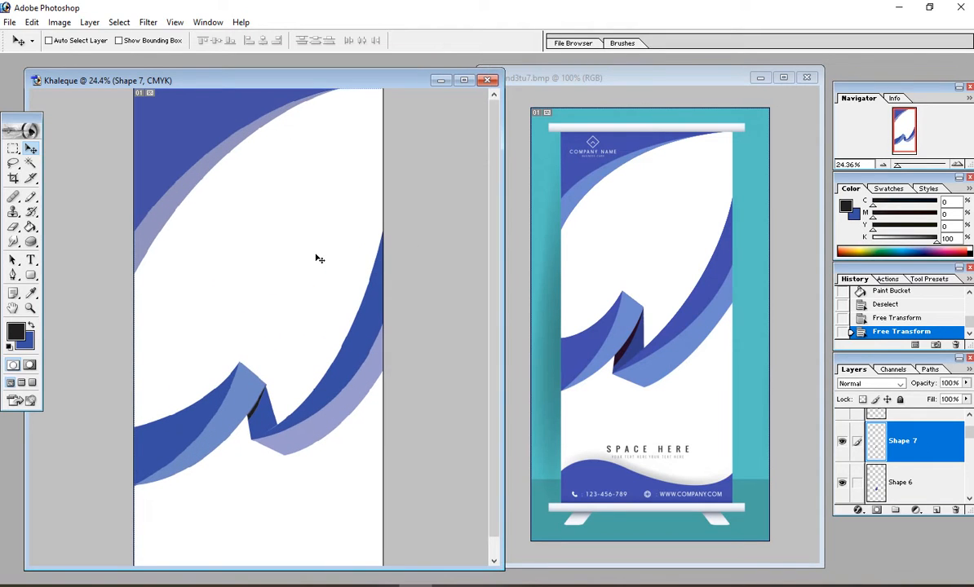
pyautogui.hotkey('ctrl', '-')
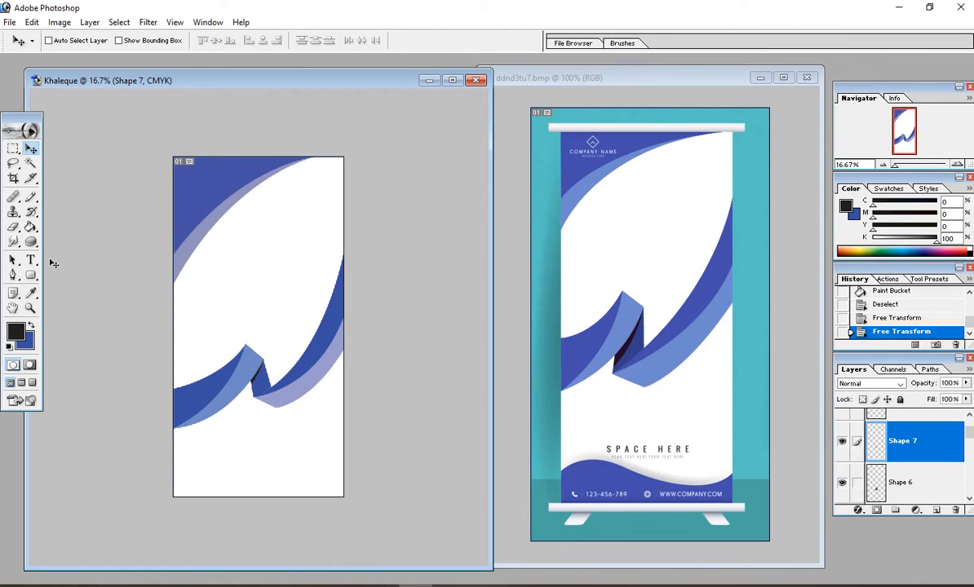
# Step: Start a Pen-tool wave shape at the banner's left edge, curving through a crest to the right edge
pyautogui.click(14, 279)
pyautogui.scroll(1, 202, 483)
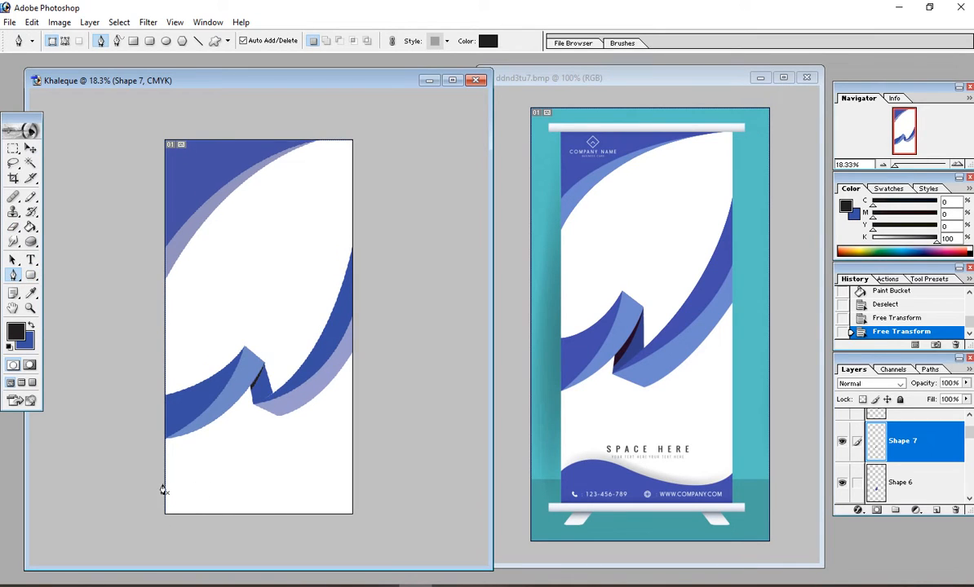
pyautogui.click(164, 485)
pyautogui.moveTo(241, 479); pyautogui.dragTo(283, 502)
pyautogui.keyDown('alt'); pyautogui.click(241, 479); pyautogui.keyUp('alt')
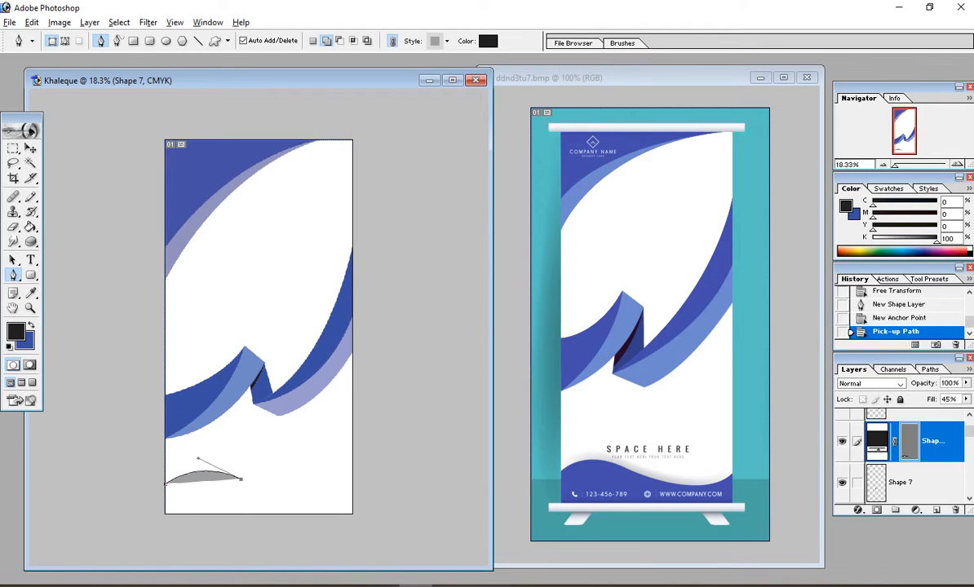
pyautogui.moveTo(352, 471); pyautogui.dragTo(386, 421)
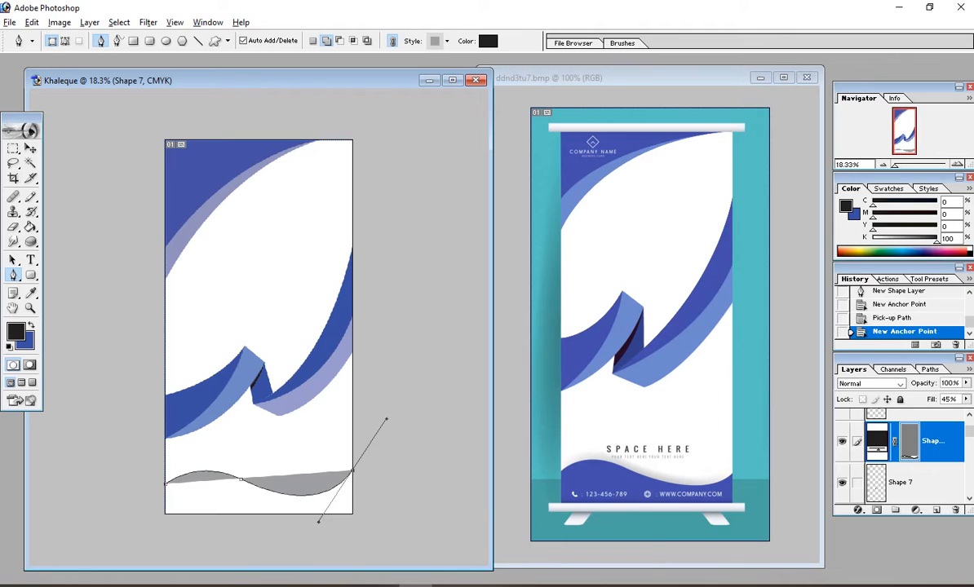
pyautogui.keyDown('alt'); pyautogui.click(352, 472); pyautogui.keyUp('alt')
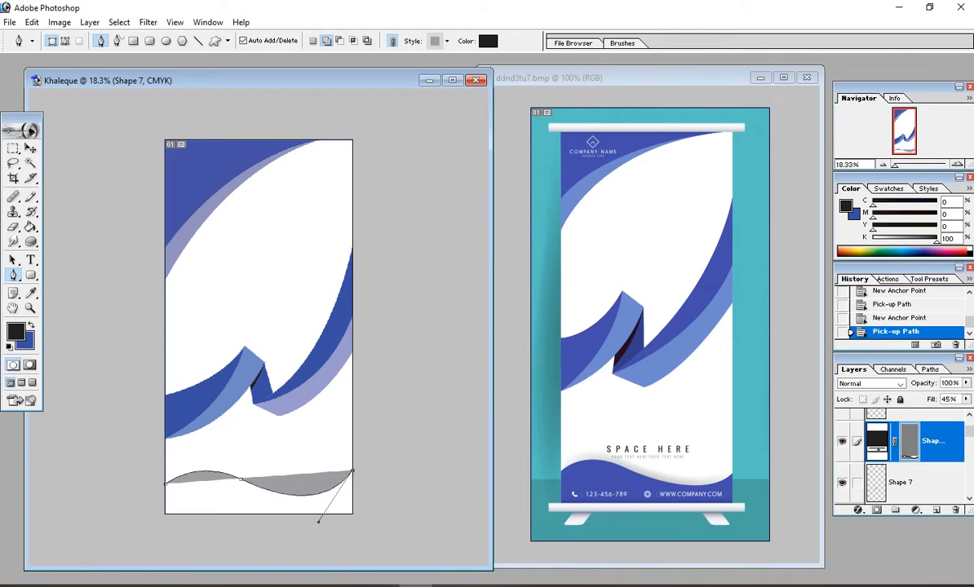
# Step: Close the wave along the bottom corners and set its fill to 100%
pyautogui.click(353, 514)
pyautogui.click(164, 514)
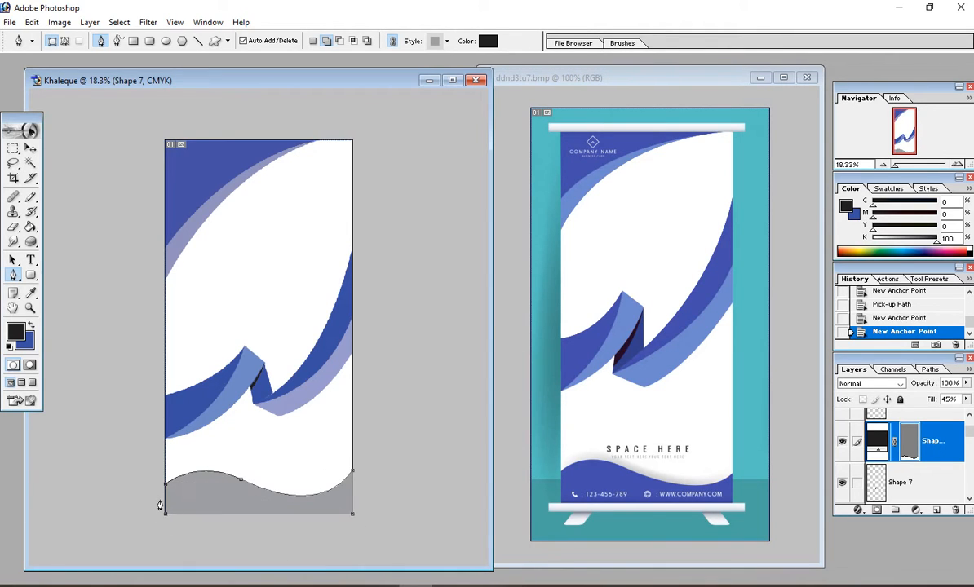
pyautogui.click(165, 492)
pyautogui.click(166, 486)
pyautogui.click(165, 489)
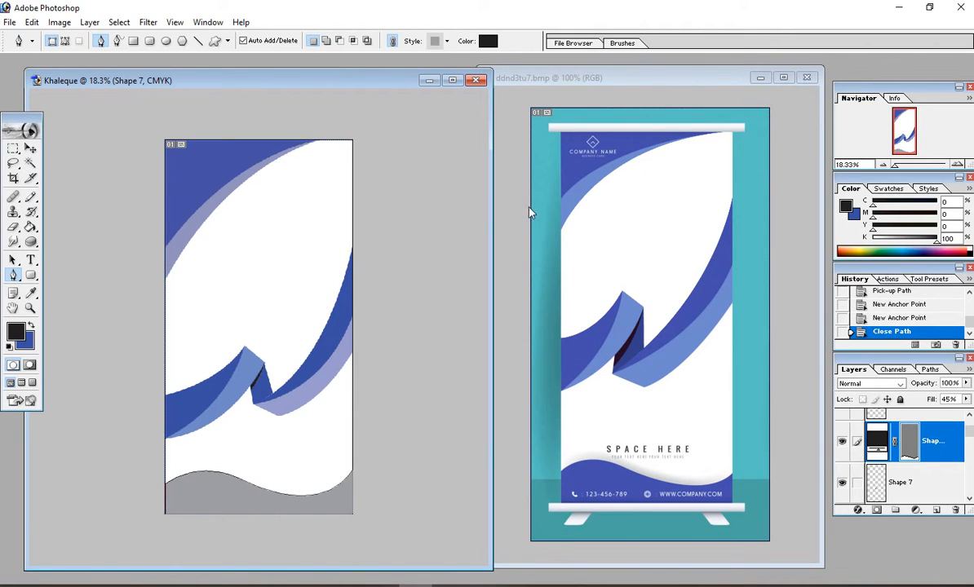
pyautogui.click(966, 399)
pyautogui.moveTo(928, 413); pyautogui.dragTo(968, 413)
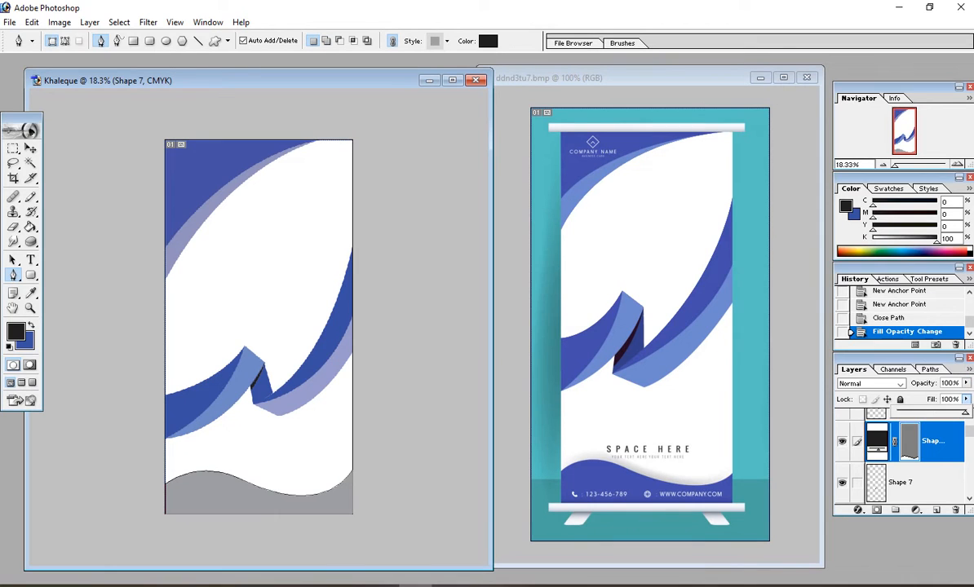
pyautogui.click(93, 31)
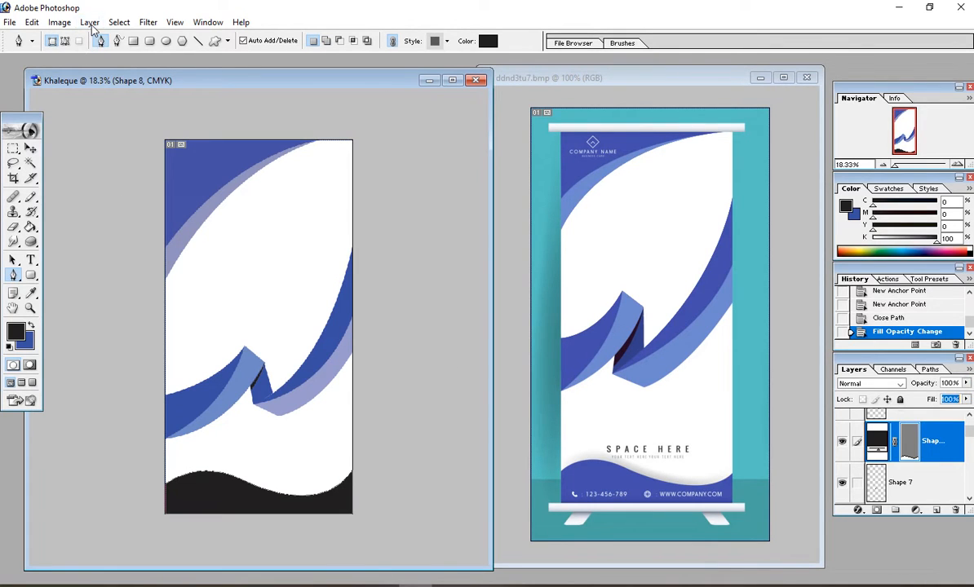
# Step: Rasterize the Shape 8 wave shape layer
pyautogui.click(92, 25)
pyautogui.moveTo(111, 196)
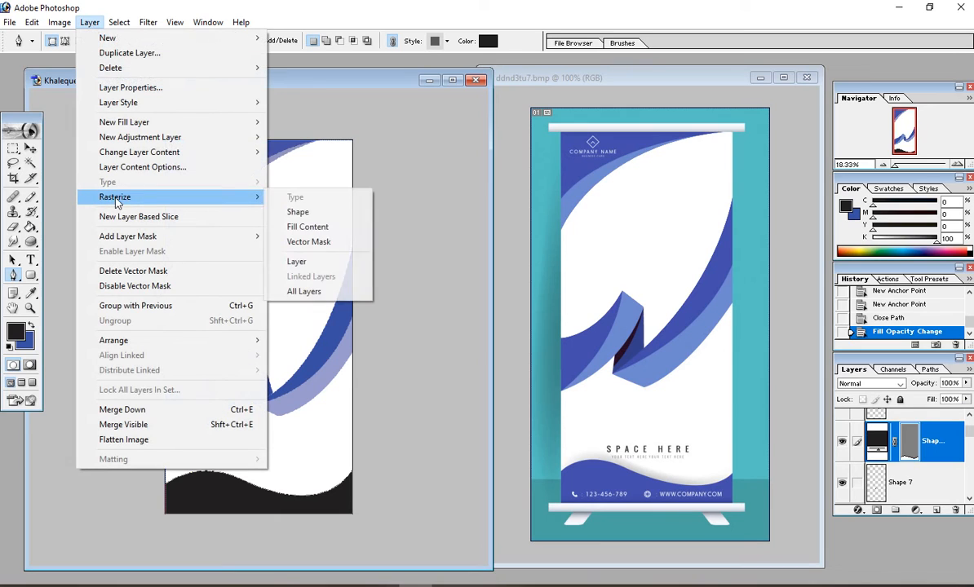
pyautogui.click(298, 213)
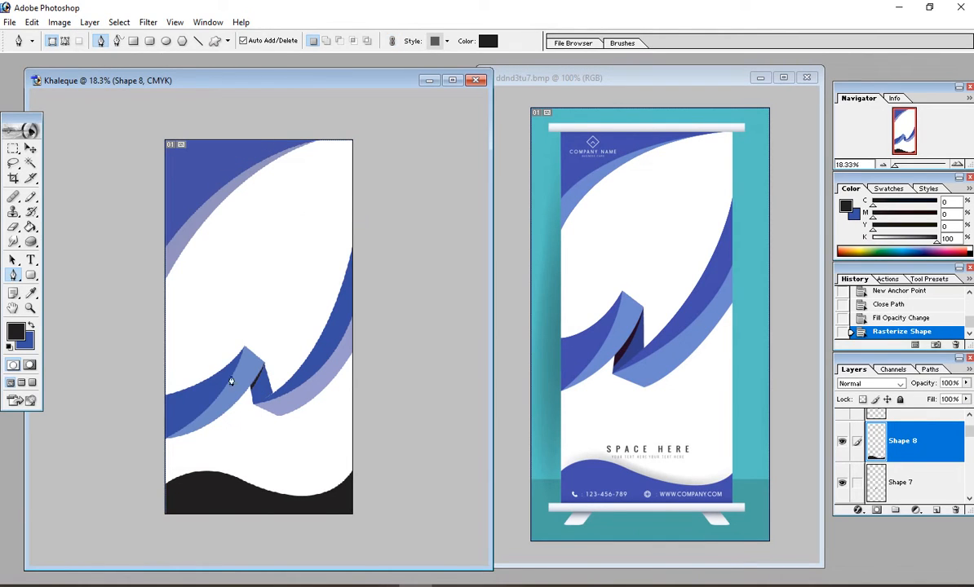
pyautogui.scroll(1, 210, 424)
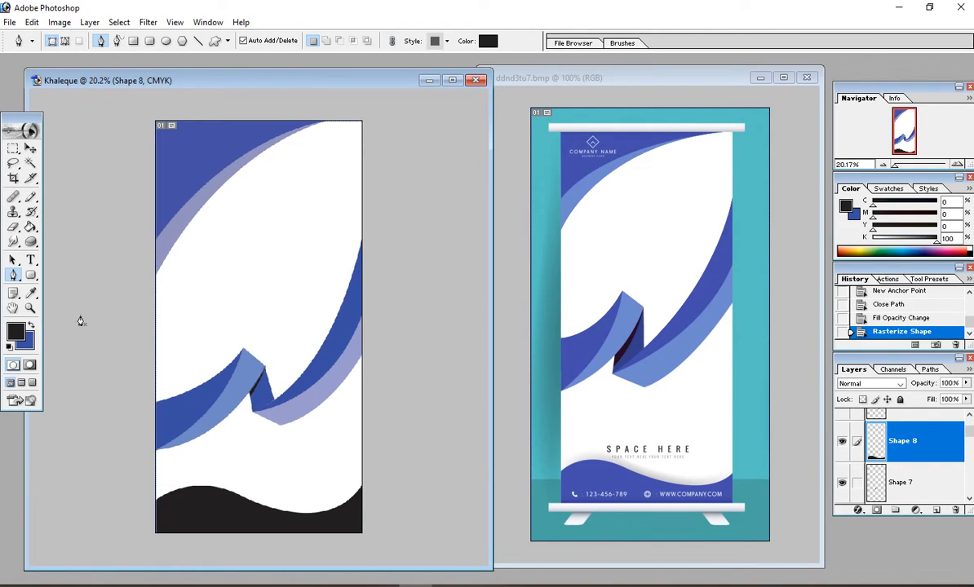
# Step: Load the wave's selection, Paint Bucket fill it with blue, and deselect
pyautogui.click(30, 148)
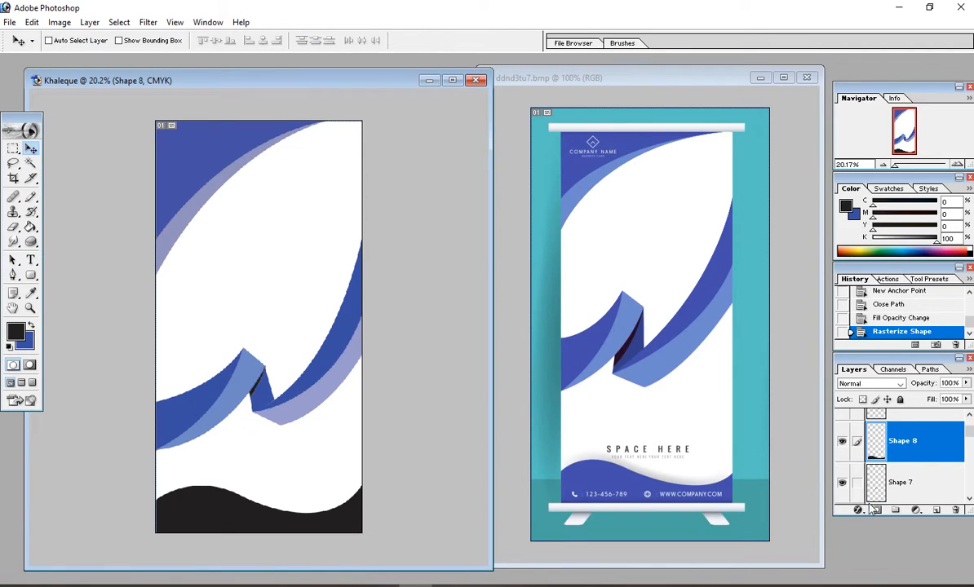
pyautogui.keyDown('ctrl'); pyautogui.click(906, 445); pyautogui.keyUp('ctrl')
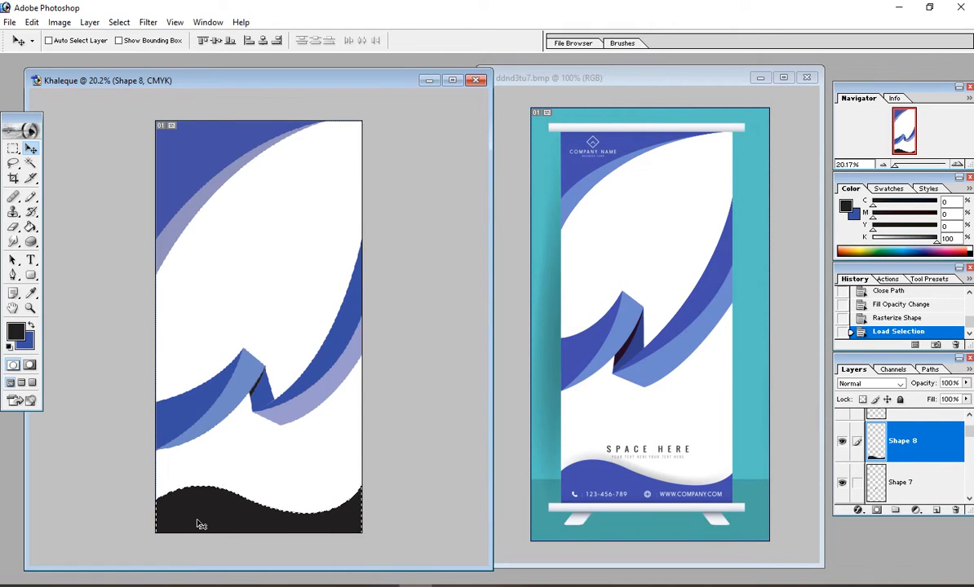
pyautogui.click(31, 326)
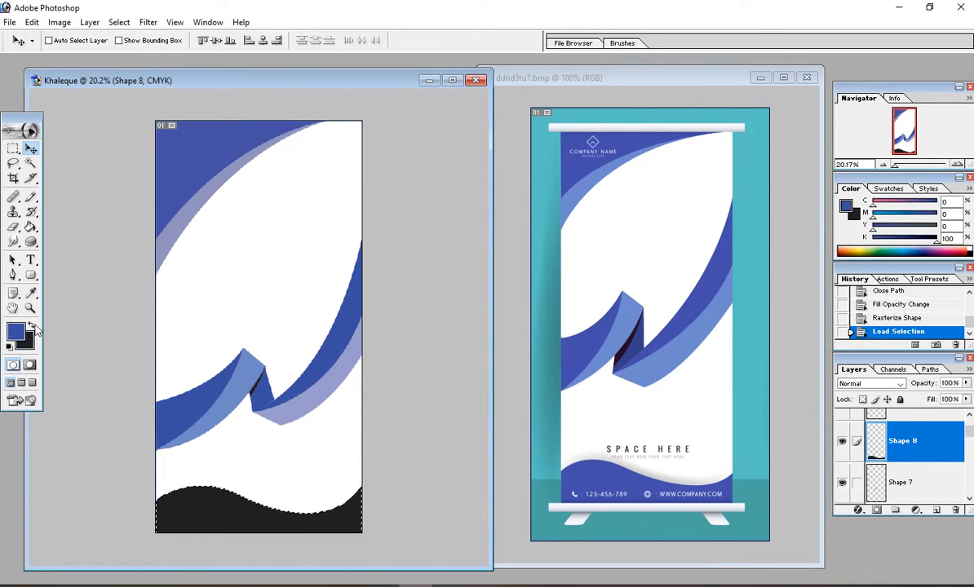
pyautogui.click(31, 325)
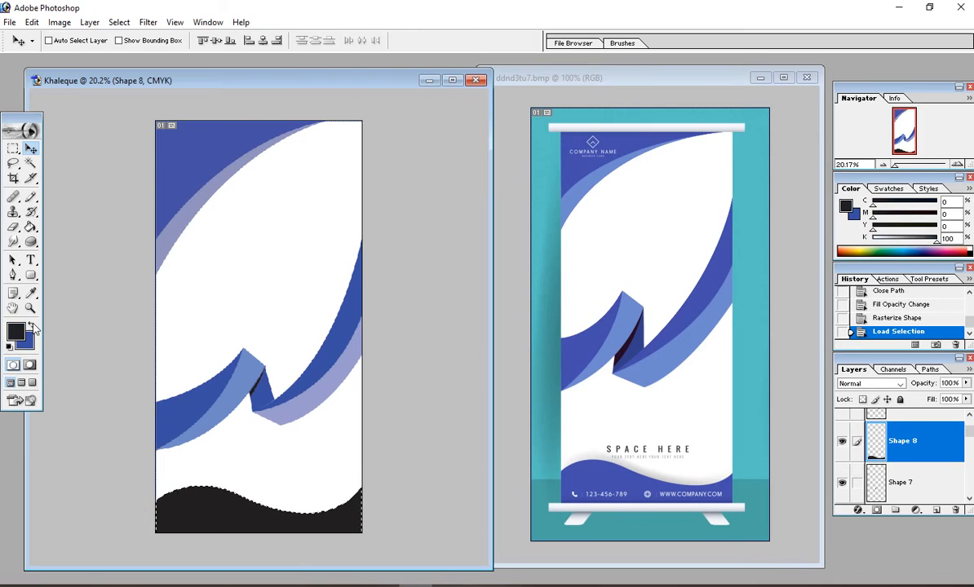
pyautogui.click(31, 325)
pyautogui.click(32, 325)
pyautogui.click(32, 324)
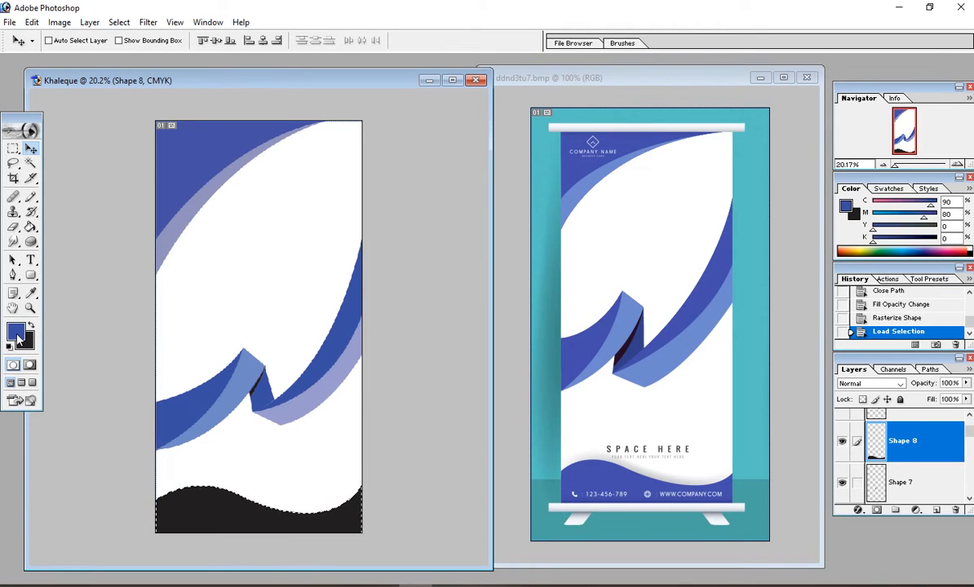
pyautogui.click(31, 227)
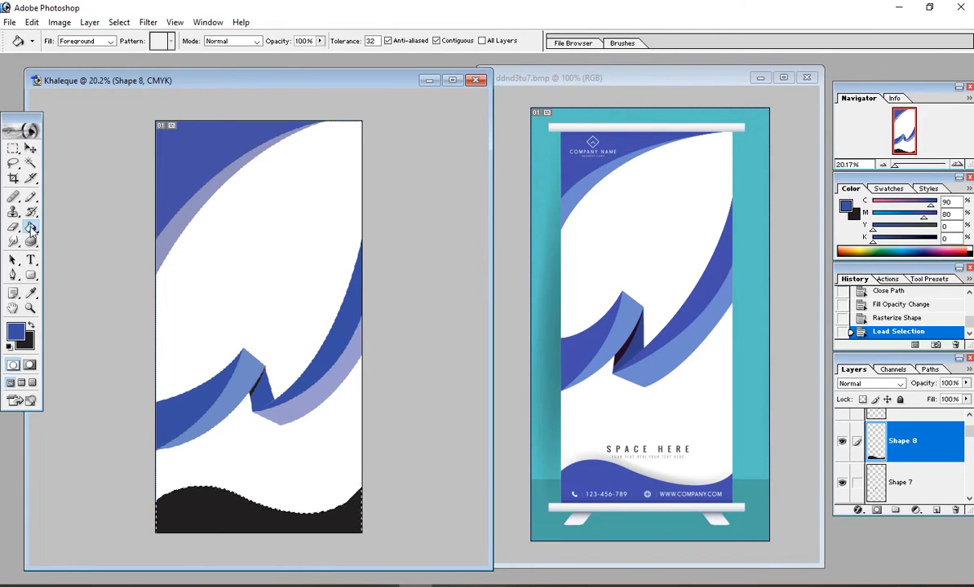
pyautogui.click(198, 518)
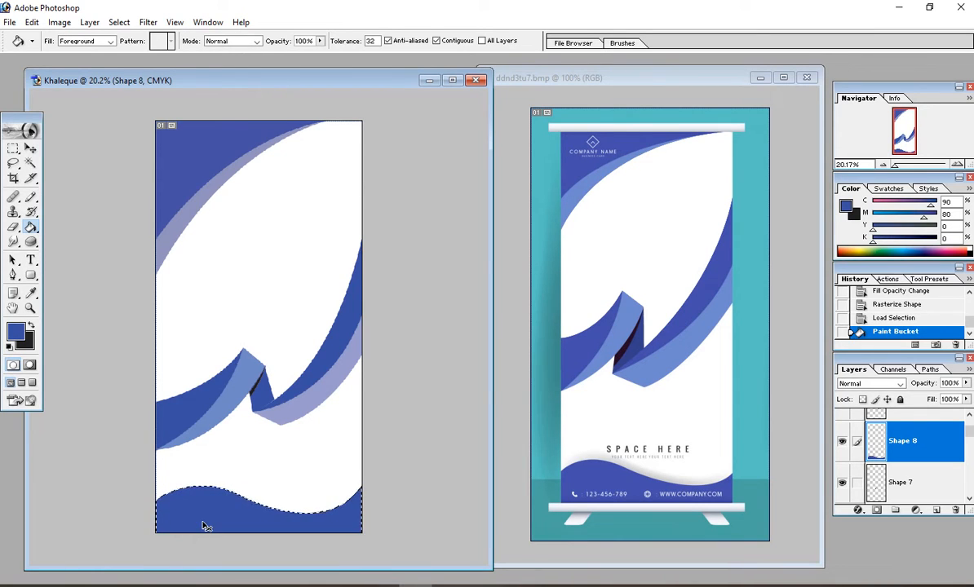
pyautogui.hotkey('ctrl', 'd')
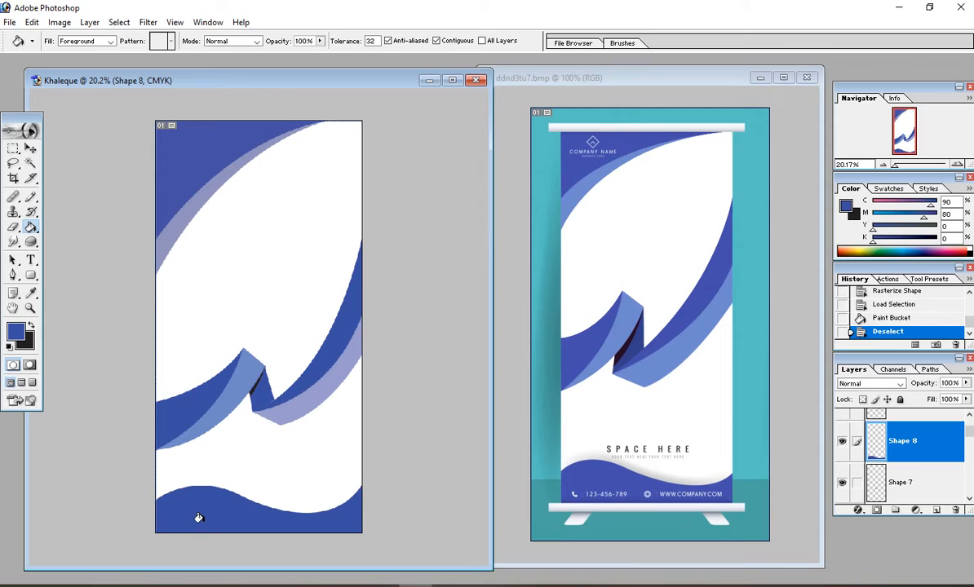
# Step: Zoom in and out to check the blue curves, twisted ribbon and bottom wave, then open the File menu
pyautogui.hotkey('ctrl', '-')
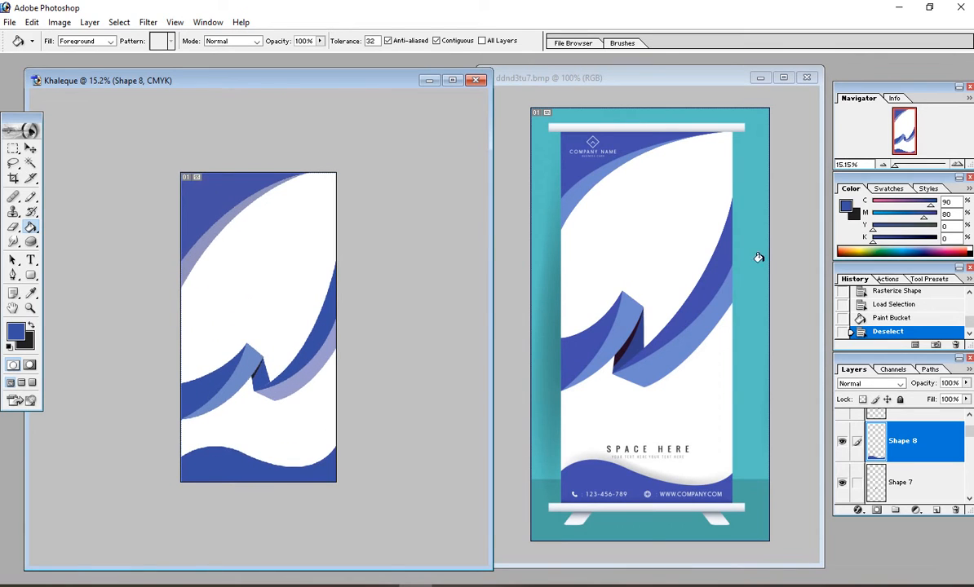
pyautogui.scroll(2, 508, 340)
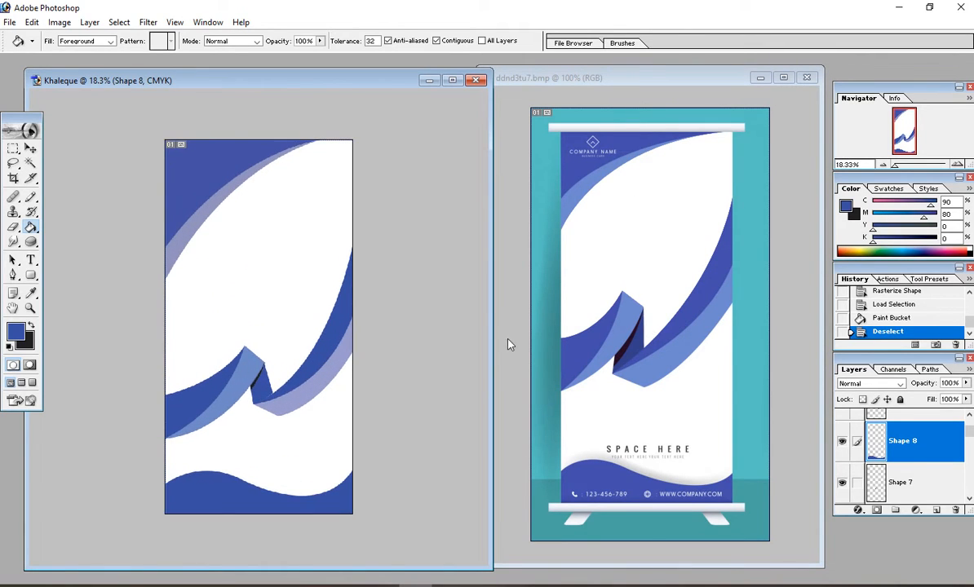
pyautogui.scroll(-4, 508, 355)
pyautogui.scroll(2, 262, 323)
pyautogui.scroll(2, 165, 274)
pyautogui.scroll(-1, 151, 177)
pyautogui.scroll(1, 149, 173)
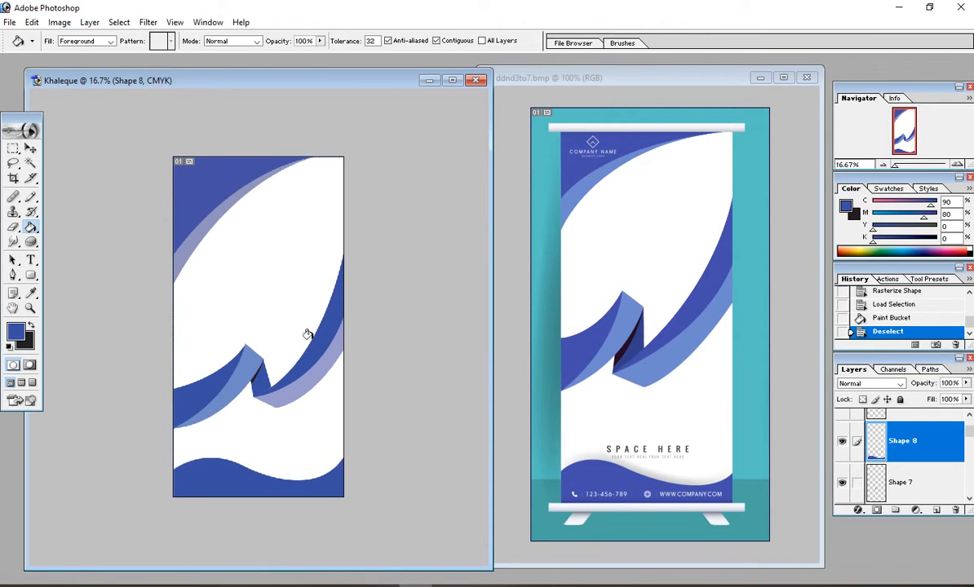
pyautogui.scroll(1, 276, 286)
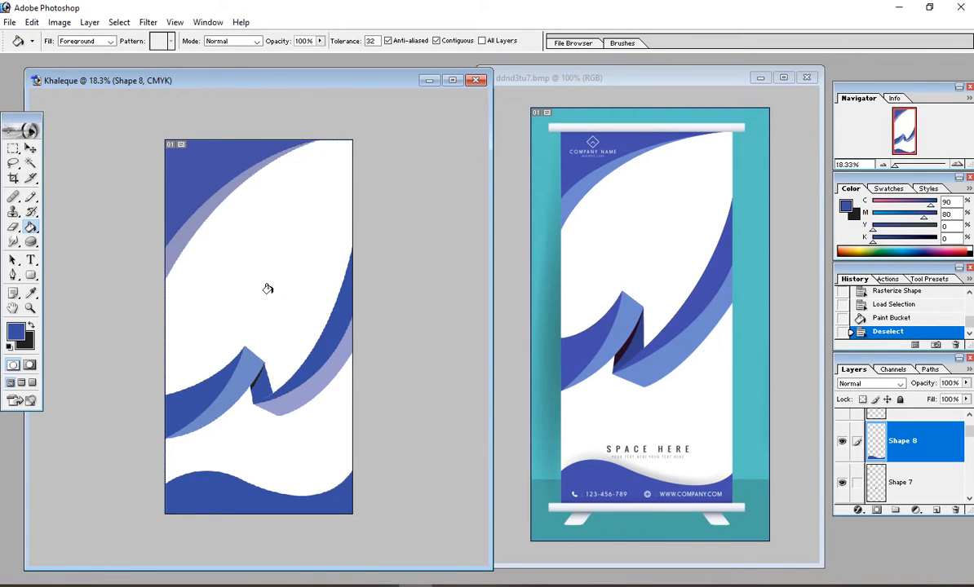
pyautogui.scroll(-1, 200, 278)
pyautogui.scroll(1, 195, 275)
pyautogui.scroll(1, 196, 276)
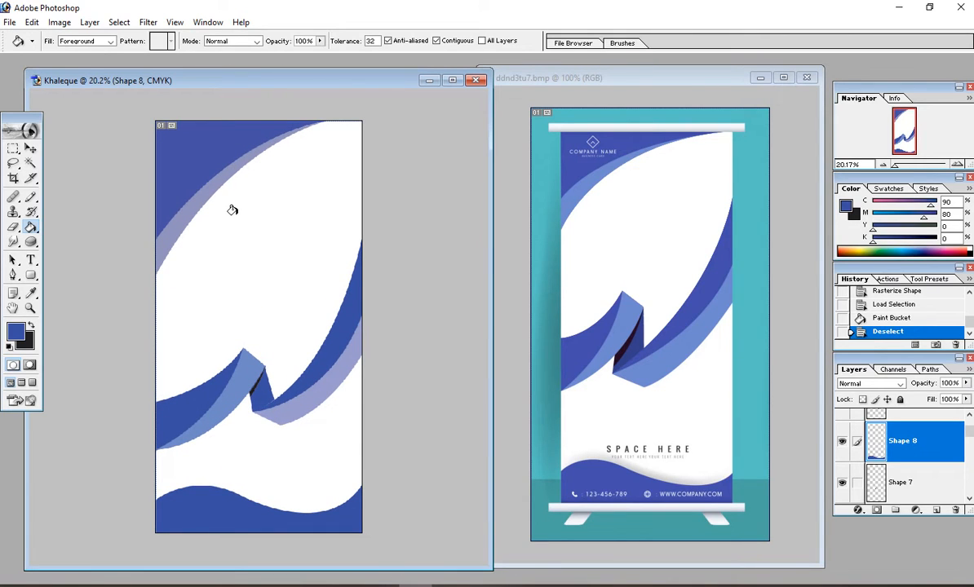
pyautogui.scroll(-2, 237, 215)
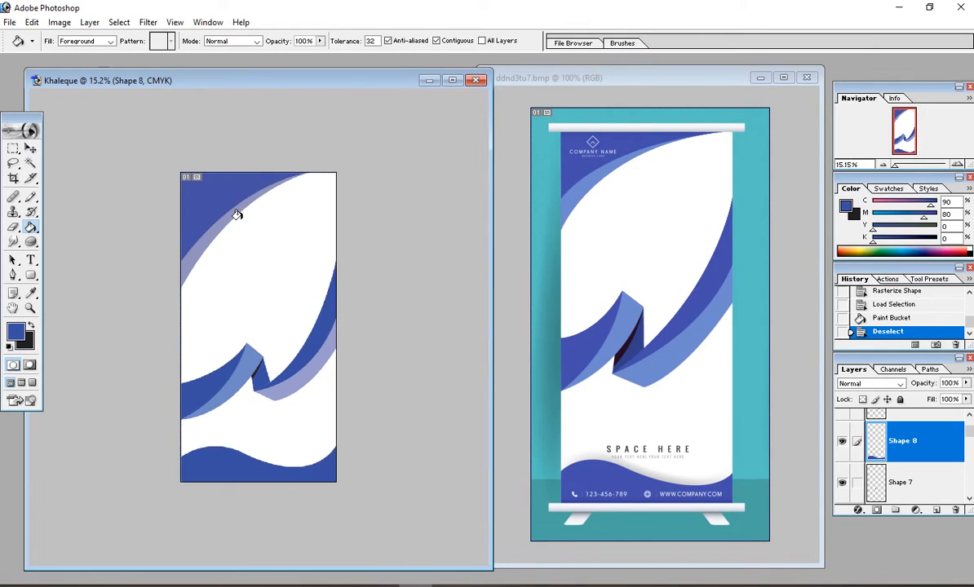
pyautogui.scroll(2, 158, 134)
pyautogui.click(10, 23)
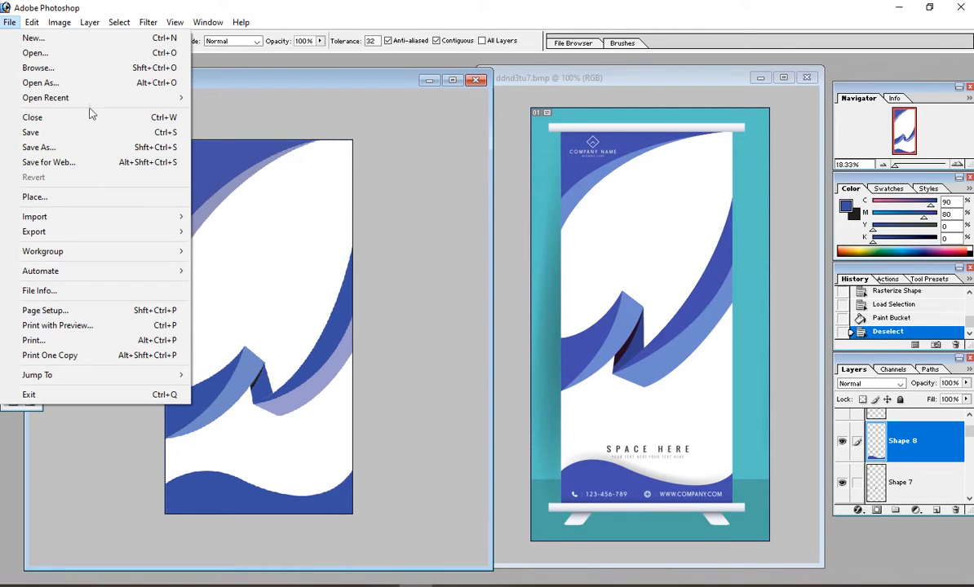
# Step: Dismiss the File menu and zoom the blue wave banner out to 16.7%
pyautogui.click(303, 124)
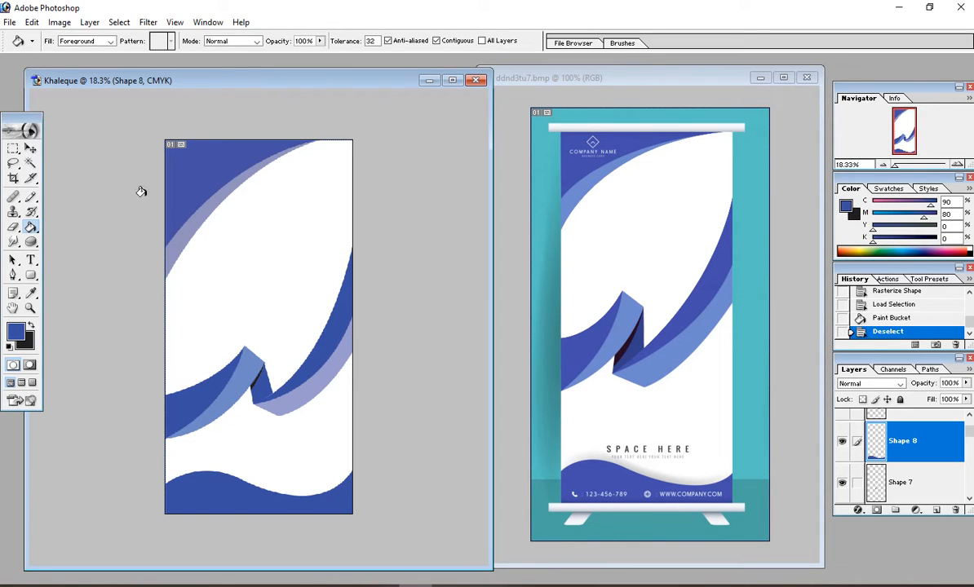
pyautogui.hotkey('ctrl', '-')
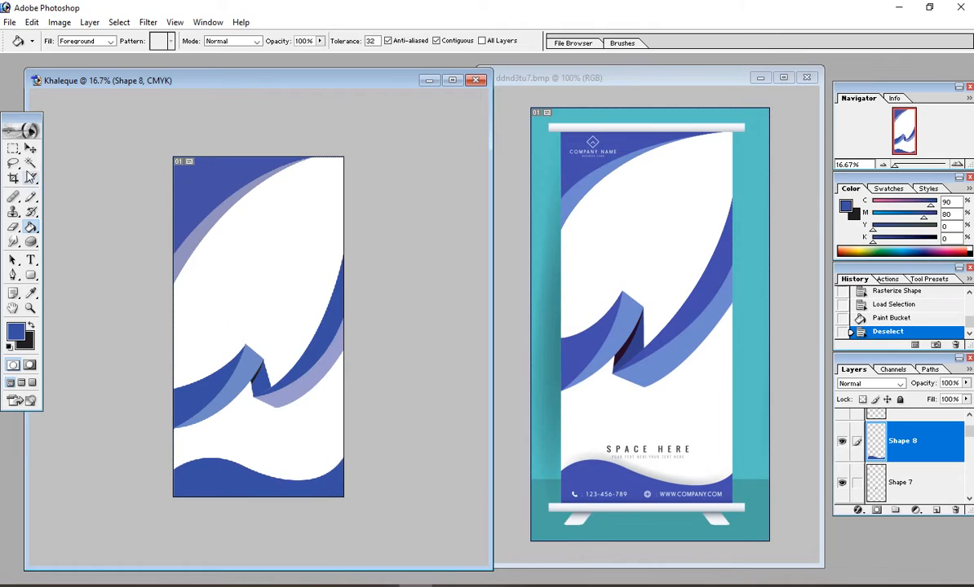
pyautogui.click(30, 148)
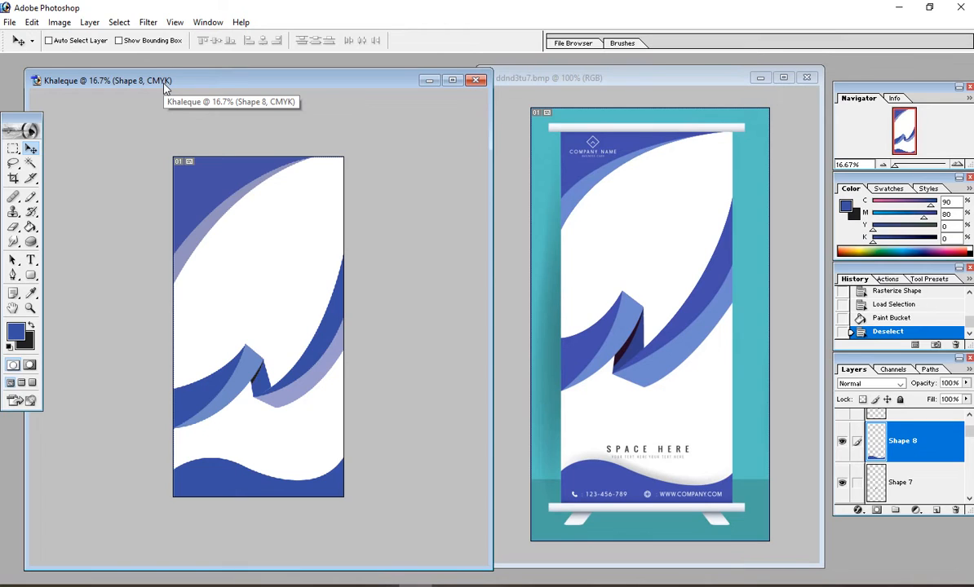
pyautogui.click(12, 178)
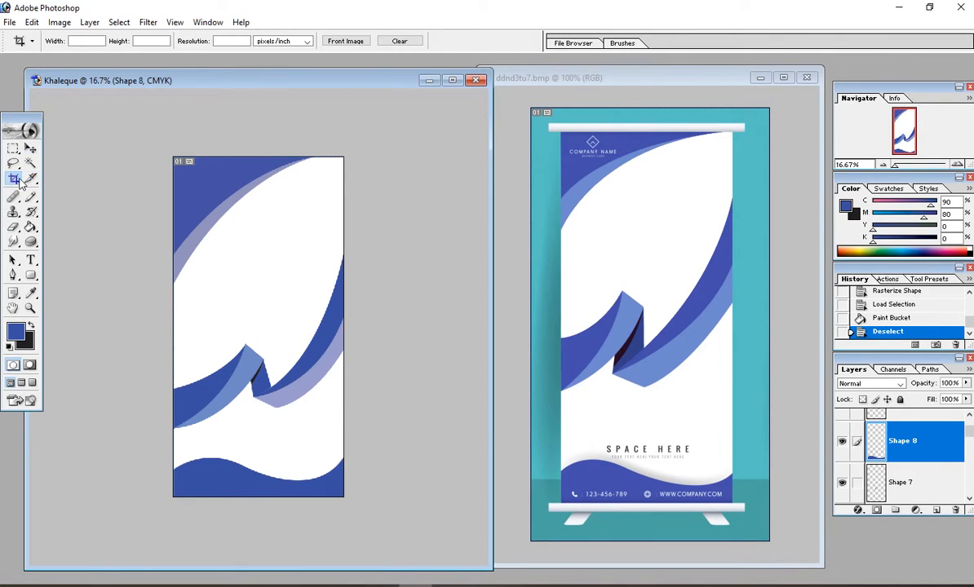
pyautogui.moveTo(152, 132); pyautogui.dragTo(342, 490)
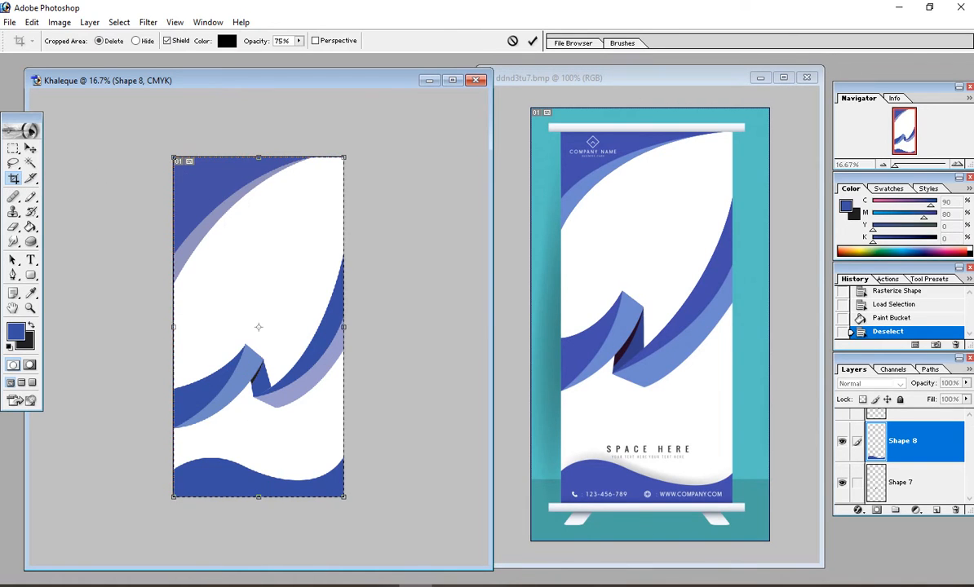
pyautogui.moveTo(344, 349); pyautogui.dragTo(448, 354)
pyautogui.press('Return')
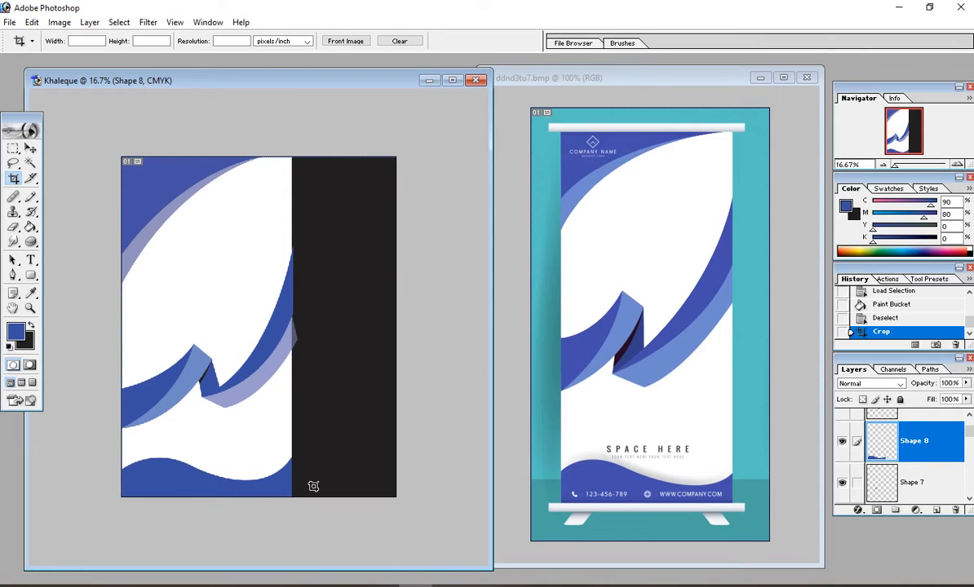
pyautogui.hotkey('ctrl', 'z')
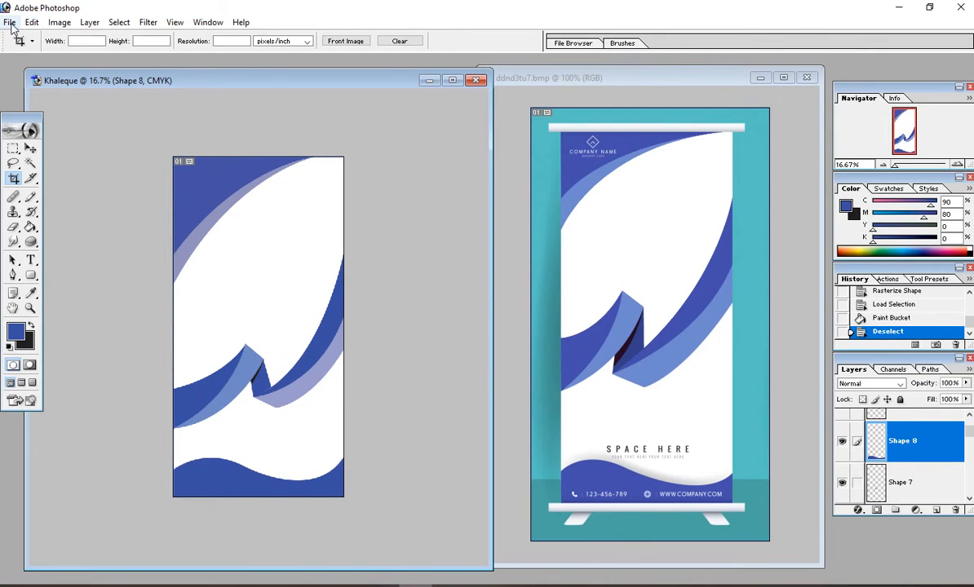
# Step: Save a copy of the design as JPEG named 010101 on the Desktop
pyautogui.click(10, 22)
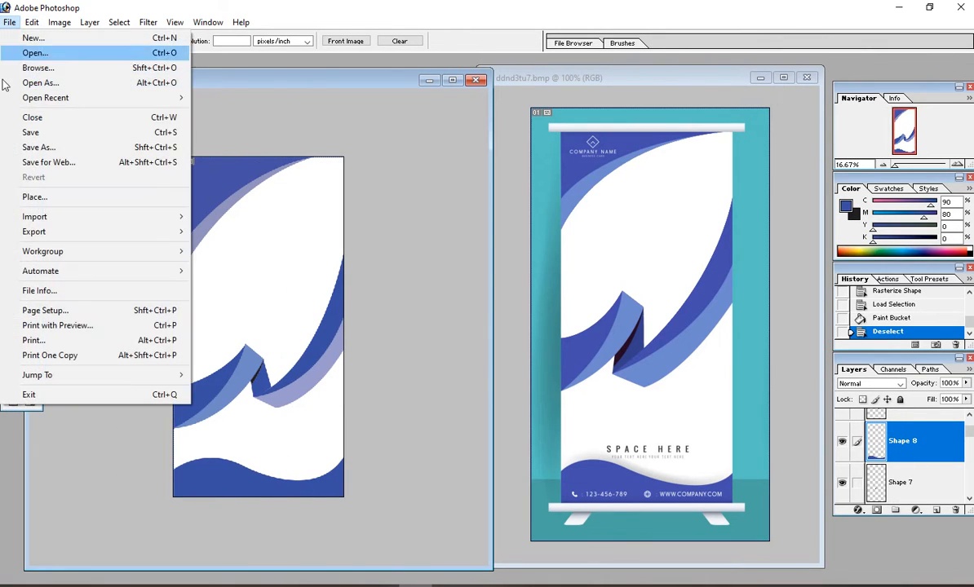
pyautogui.click(37, 147)
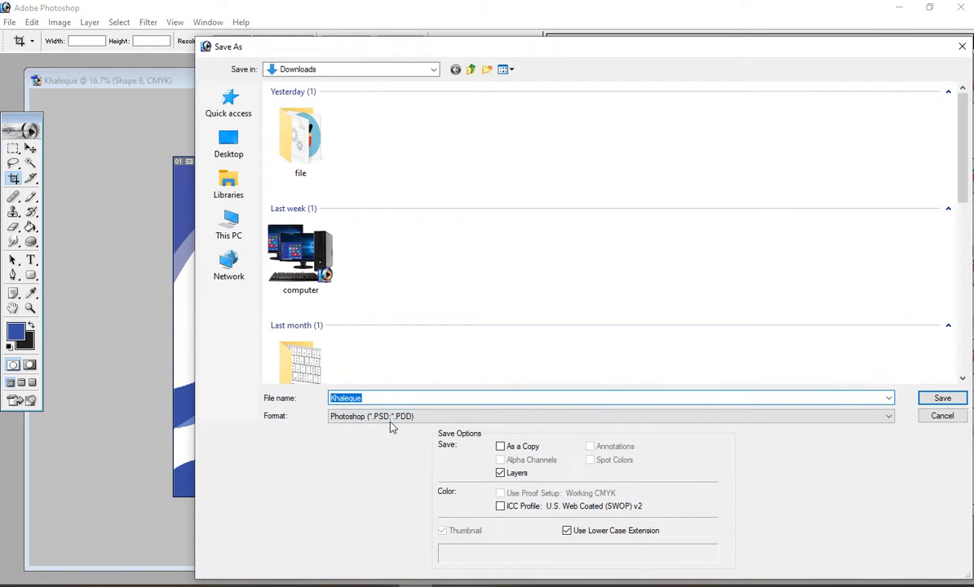
pyautogui.click(390, 420)
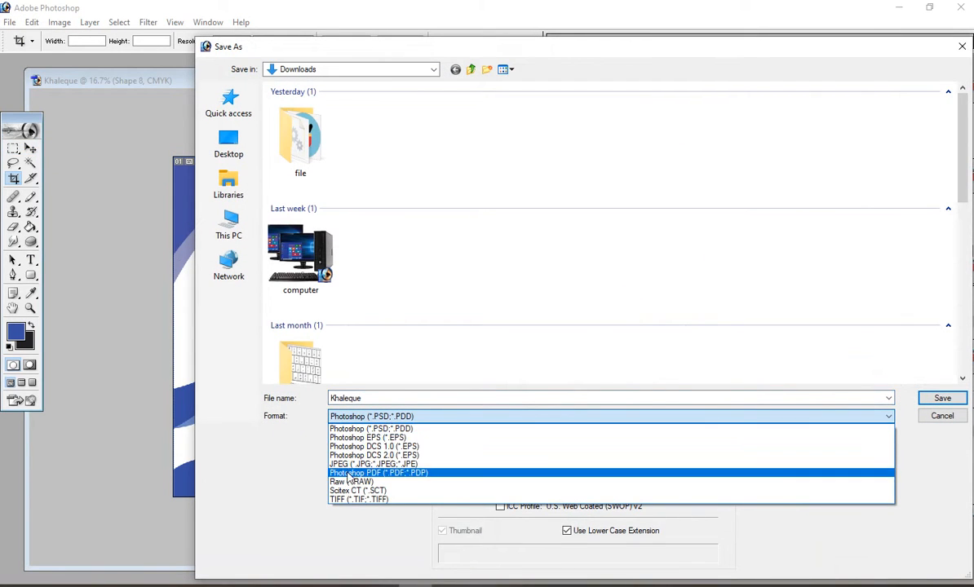
pyautogui.click(349, 464)
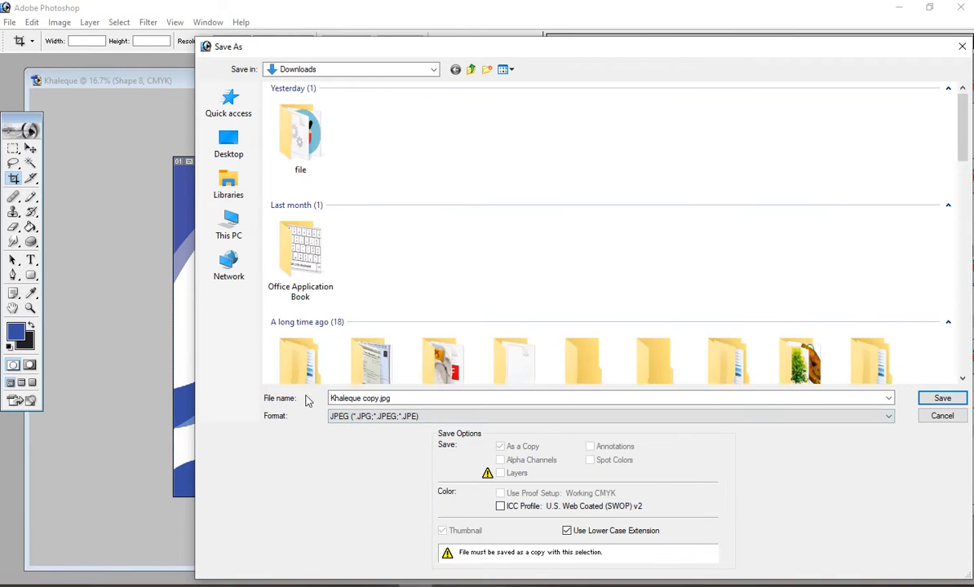
pyautogui.click(231, 155)
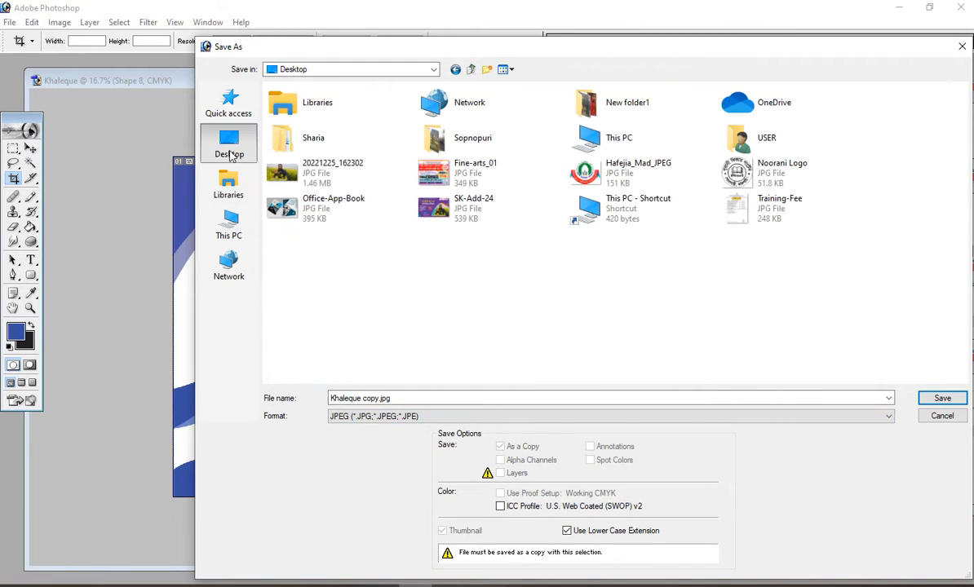
pyautogui.tripleClick(423, 398)
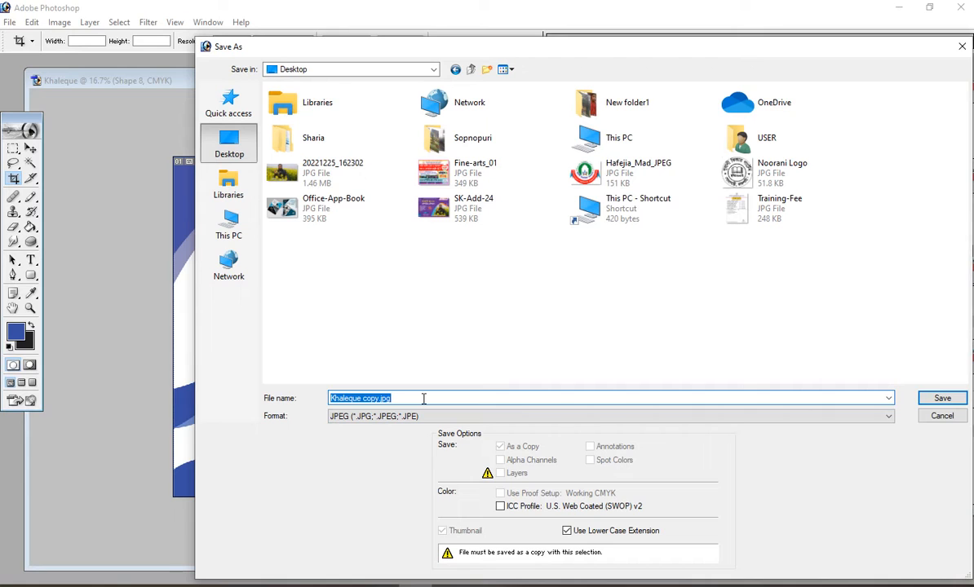
pyautogui.write('0')
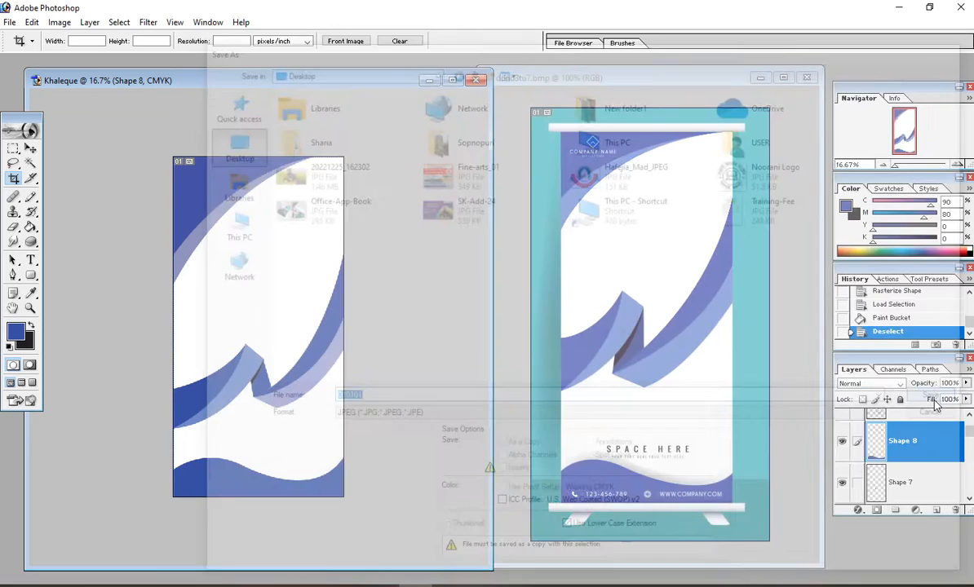
pyautogui.press('Return')
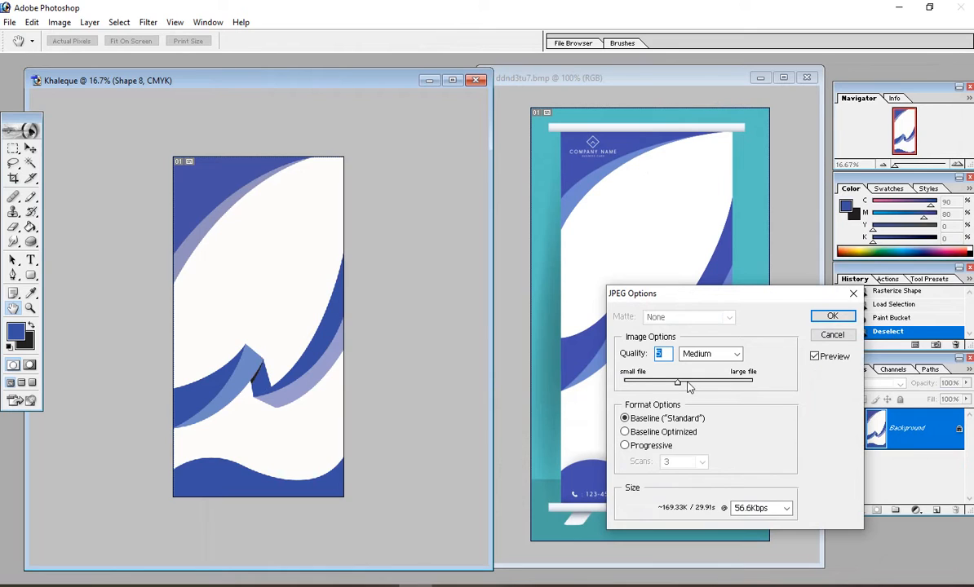
# Step: Set the JPEG quality to 12 (Maximum), confirm, and move the window to the lower left
pyautogui.write('12')
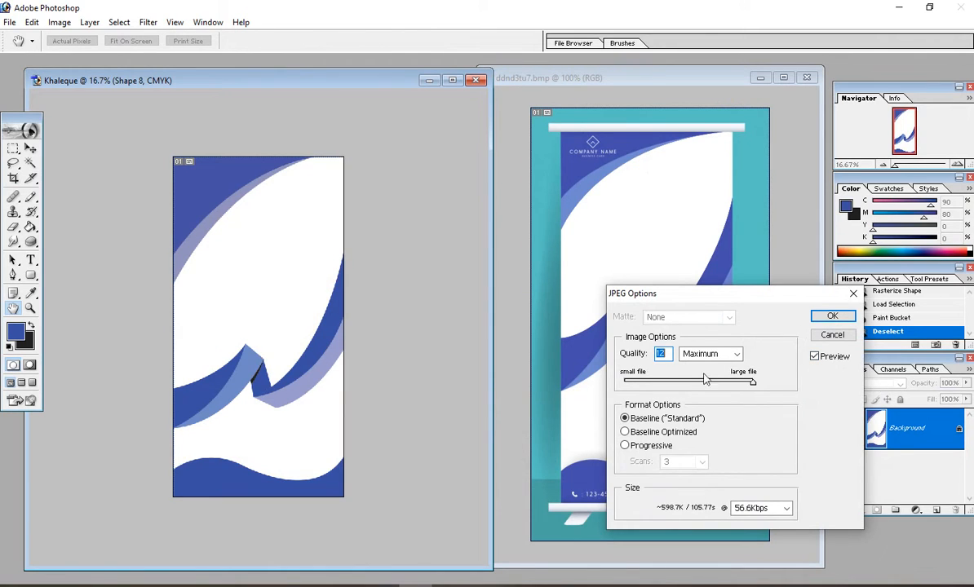
pyautogui.moveTo(755, 382); pyautogui.dragTo(797, 379)
pyautogui.click(832, 317)
pyautogui.press('c')
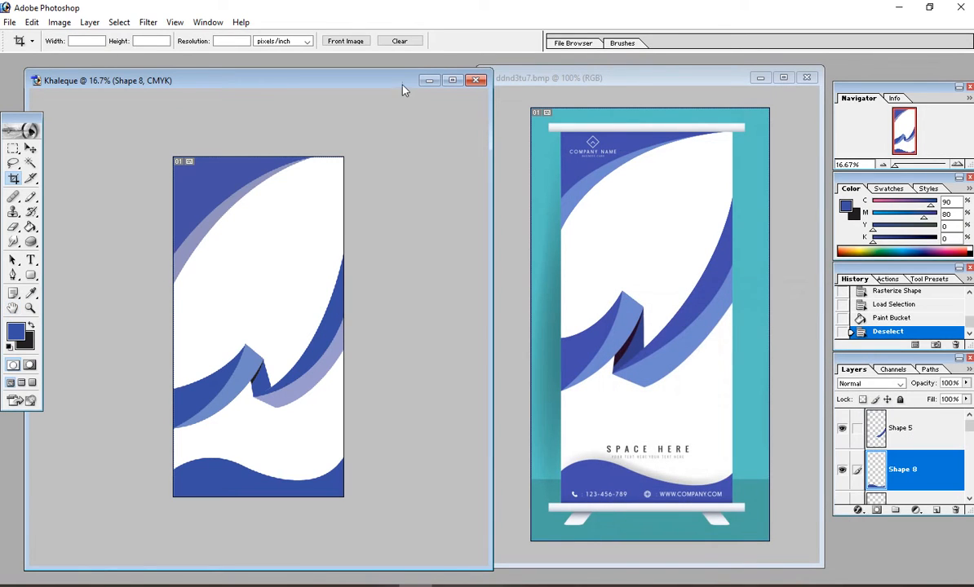
pyautogui.moveTo(402, 89); pyautogui.dragTo(212, 475)
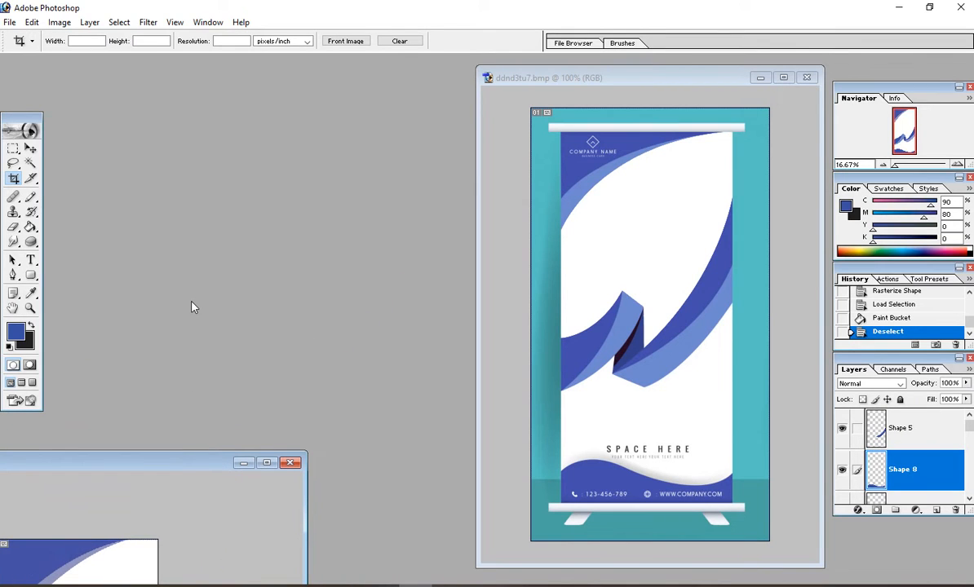
# Step: Create an 8 x 15 inch, 300 ppi CMYK document, then close it as the wrong size
pyautogui.hotkey('ctrl', 'n')
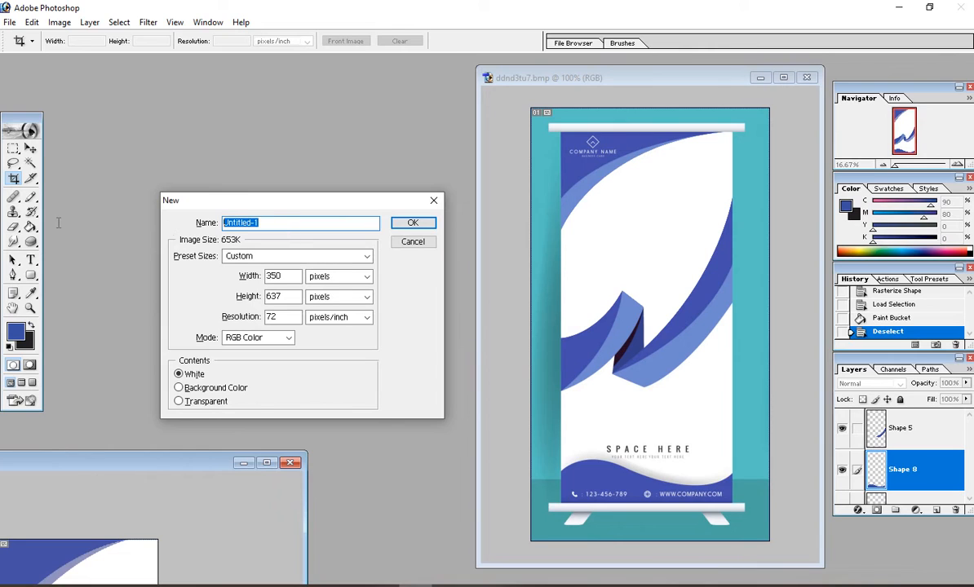
pyautogui.click(339, 276)
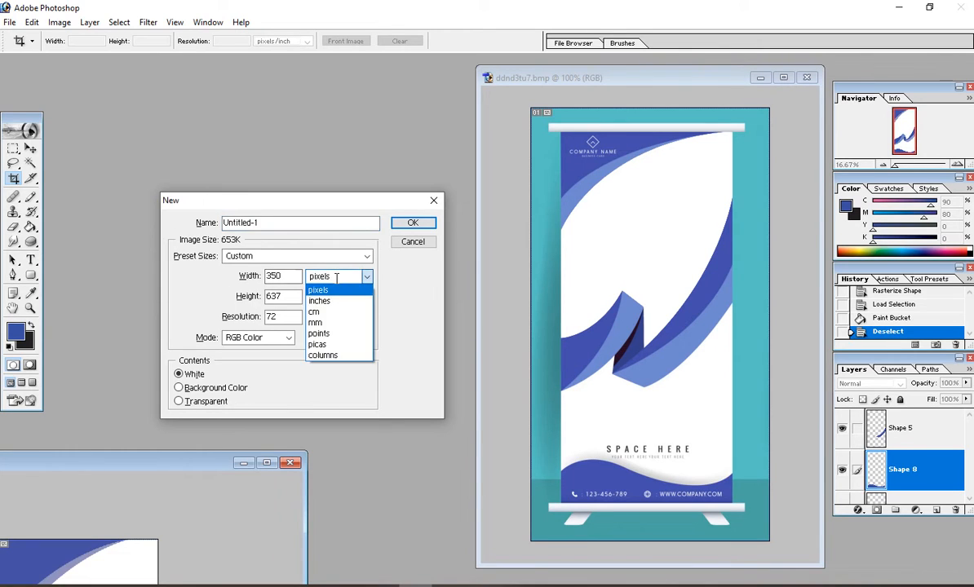
pyautogui.click(331, 298)
pyautogui.click(335, 297)
pyautogui.click(327, 322)
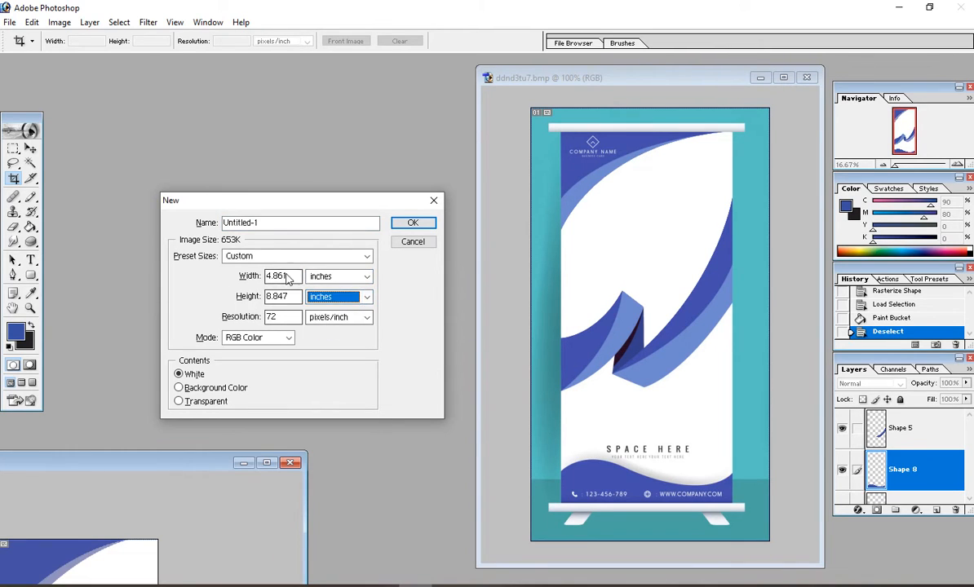
pyautogui.doubleClick(278, 276)
pyautogui.write('8')
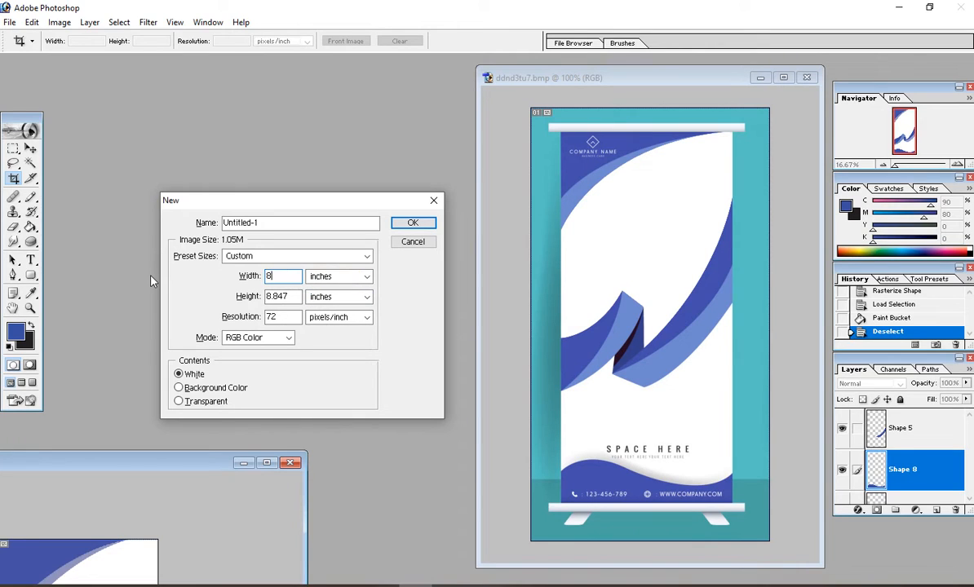
pyautogui.press('Tab')
pyautogui.press('Tab')
pyautogui.write('15')
pyautogui.press('Tab')
pyautogui.press('Tab')
pyautogui.write('300')
pyautogui.press('Tab')
pyautogui.press('Tab')
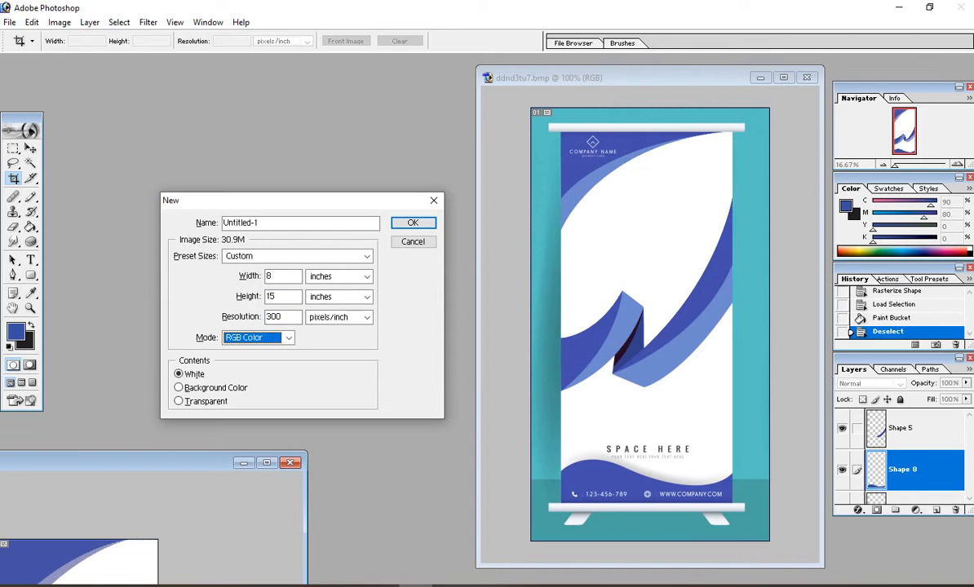
pyautogui.press('Down')
pyautogui.click(413, 225)
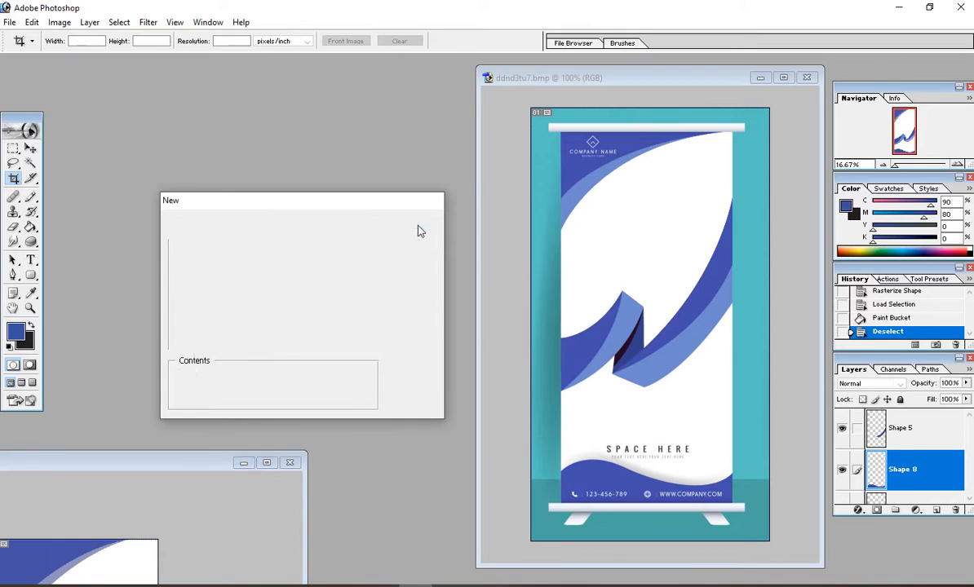
pyautogui.moveTo(276, 272); pyautogui.dragTo(469, 278)
pyautogui.click(453, 80)
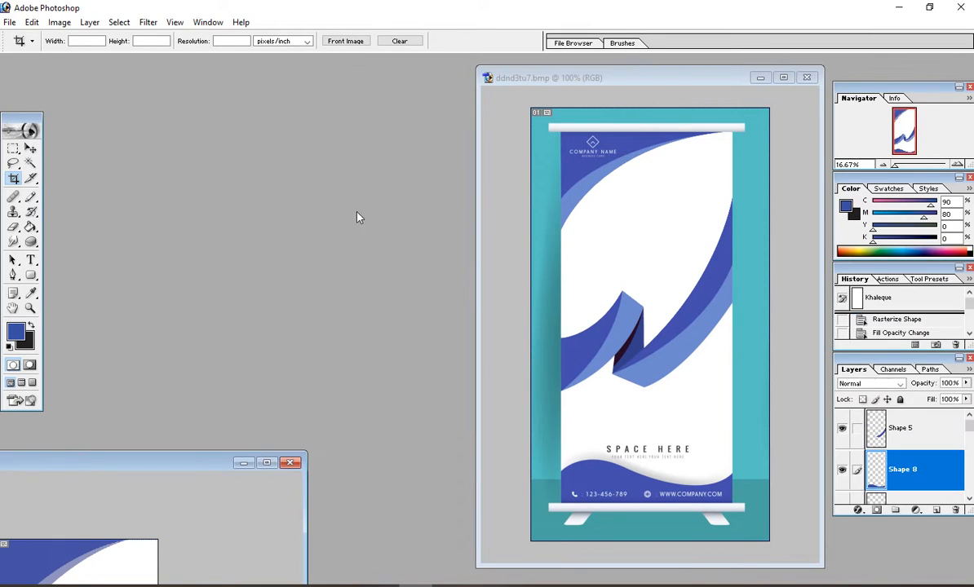
# Step: Create a new 12 x 15 inch document at 300 ppi in CMYK Color
pyautogui.hotkey('ctrl', 'n')
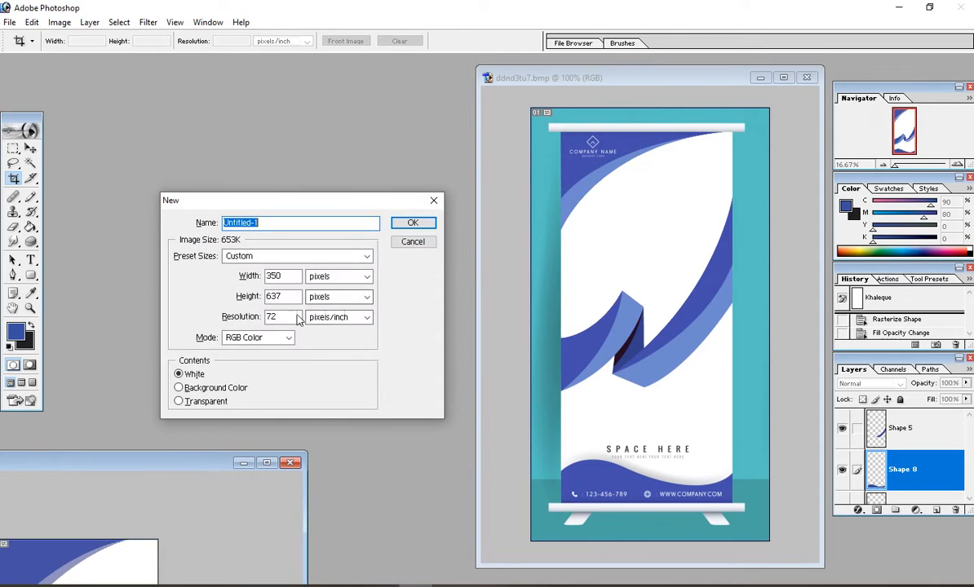
pyautogui.click(336, 276)
pyautogui.click(333, 302)
pyautogui.click(335, 297)
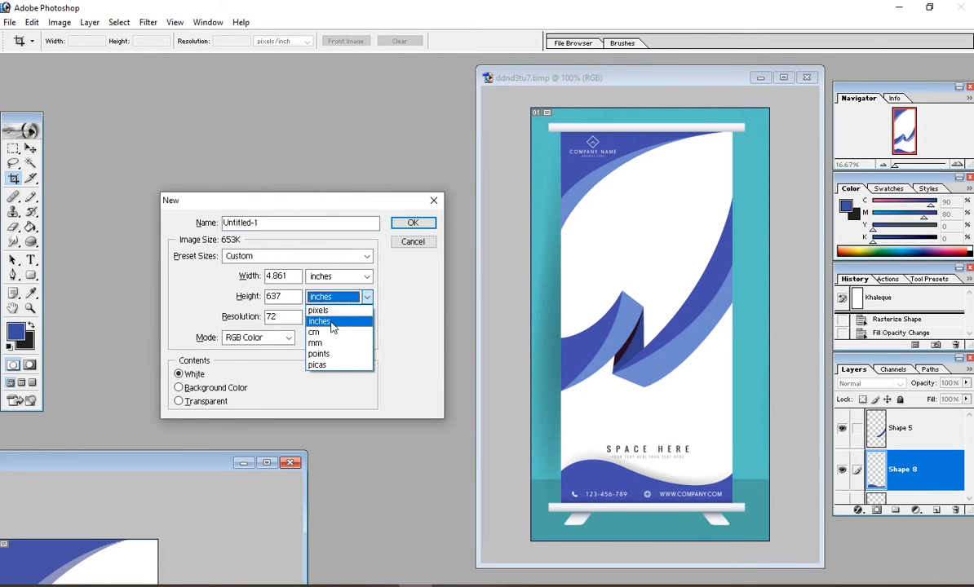
pyautogui.click(331, 323)
pyautogui.moveTo(292, 279); pyautogui.dragTo(271, 276)
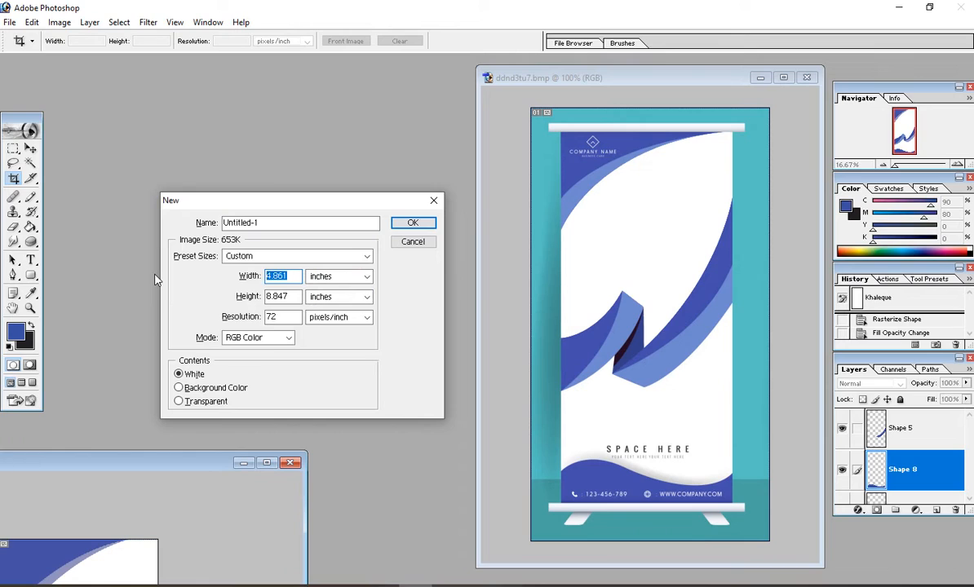
pyautogui.press('BackSpace')
pyautogui.write('12')
pyautogui.press('Tab')
pyautogui.press('Tab')
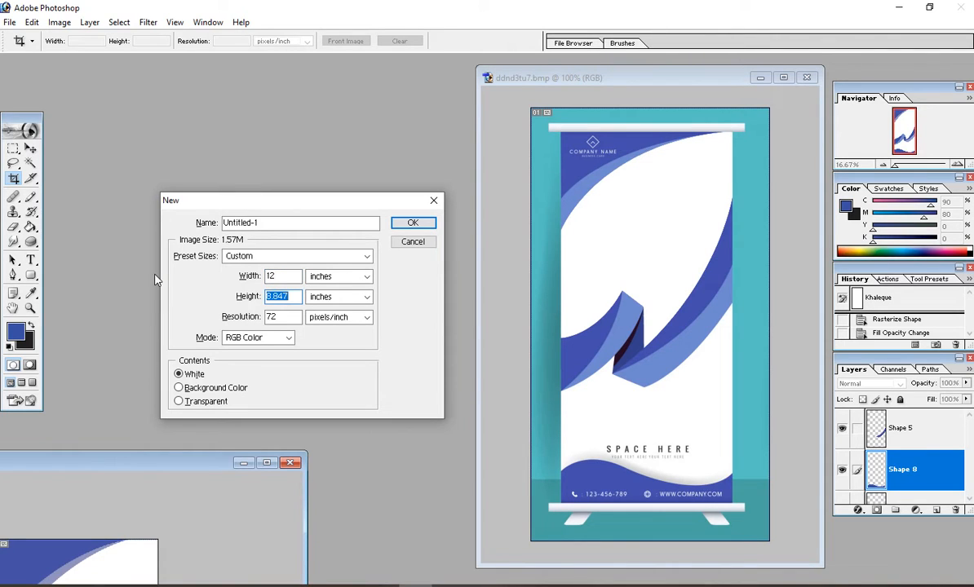
pyautogui.write('15')
pyautogui.press('Tab')
pyautogui.press('Tab')
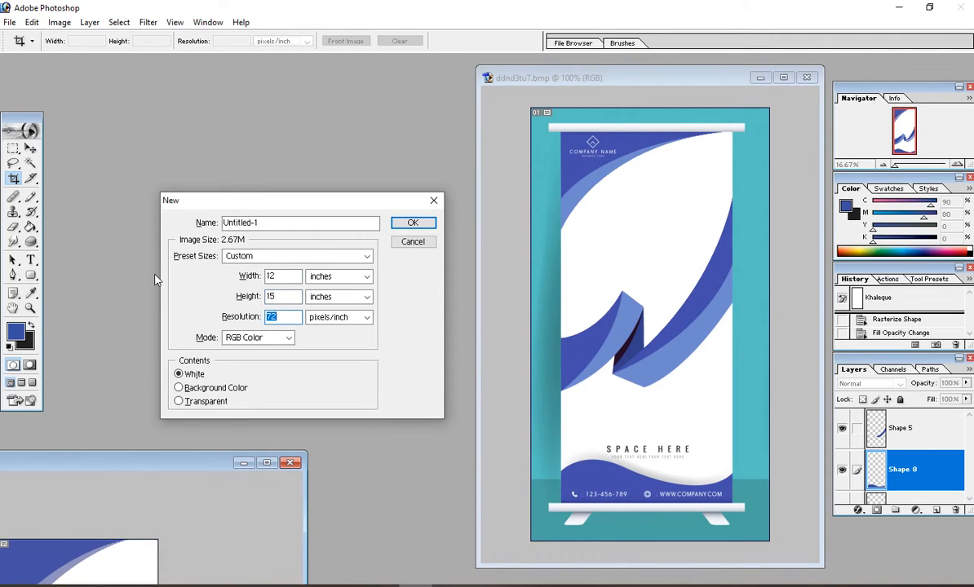
pyautogui.write('300')
pyautogui.press('Tab')
pyautogui.press('Tab')
pyautogui.press('Down')
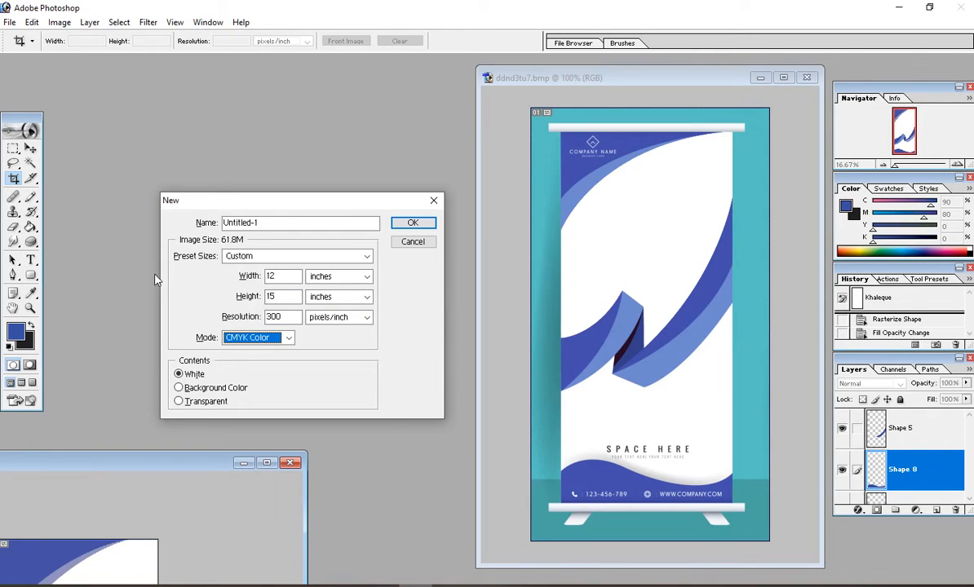
pyautogui.press('Return')
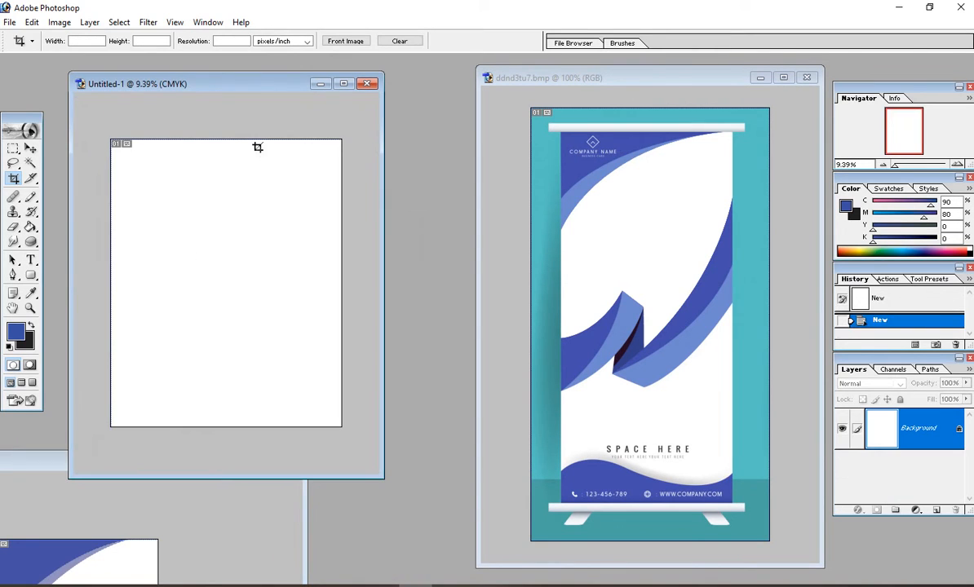
# Step: Open the 010101.jpg wave image alongside Untitled-1
pyautogui.moveTo(278, 89); pyautogui.dragTo(389, 188)
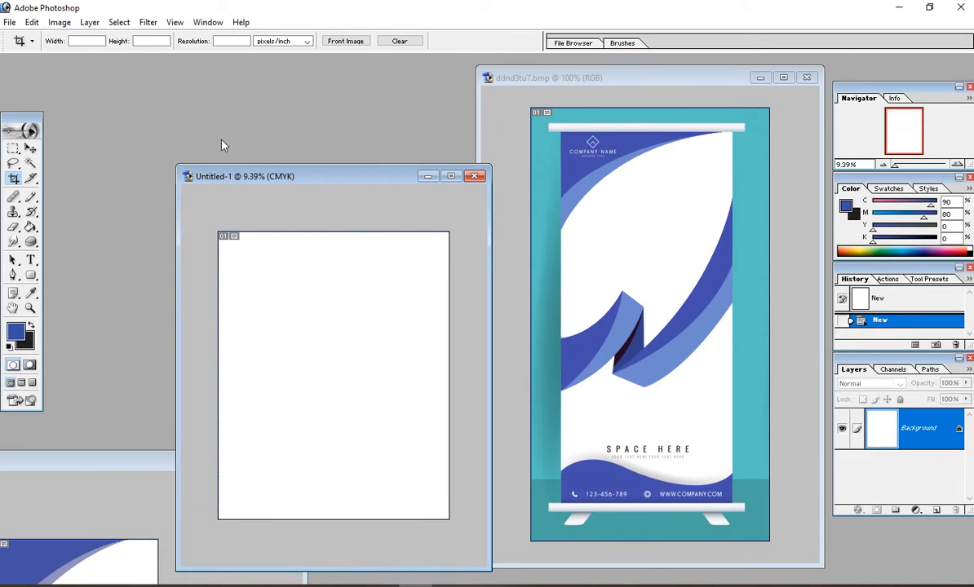
pyautogui.hotkey('ctrl', 'o')
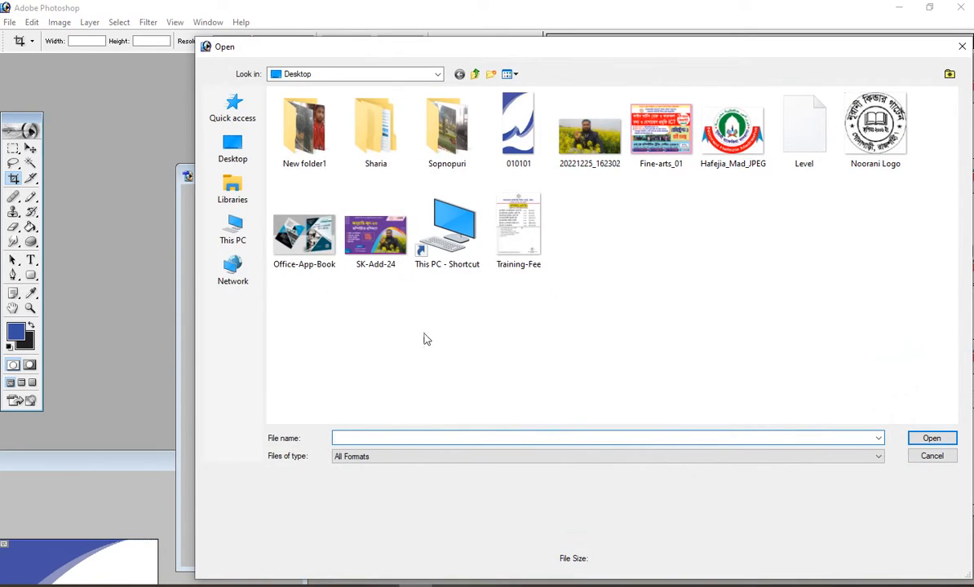
pyautogui.click(494, 119)
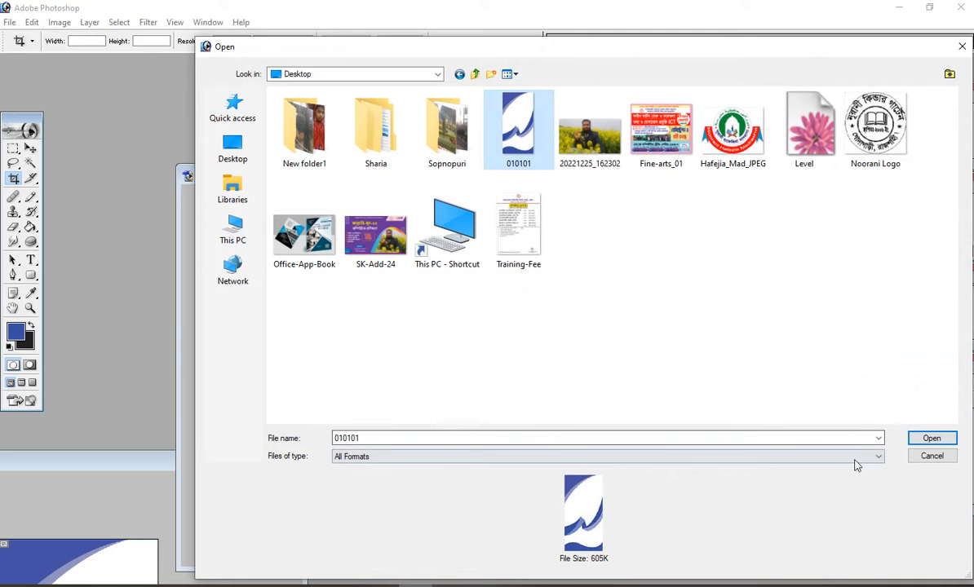
pyautogui.click(930, 441)
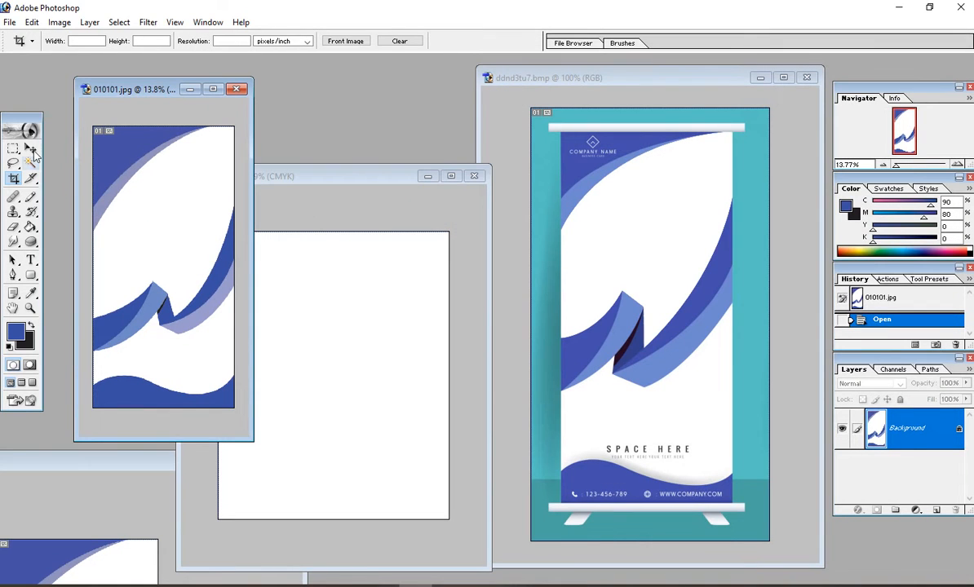
# Step: Drag the 010101 image into Untitled-1 with the Move tool, then delete that Layer 1
pyautogui.press('v')
pyautogui.moveTo(228, 227); pyautogui.dragTo(340, 349)
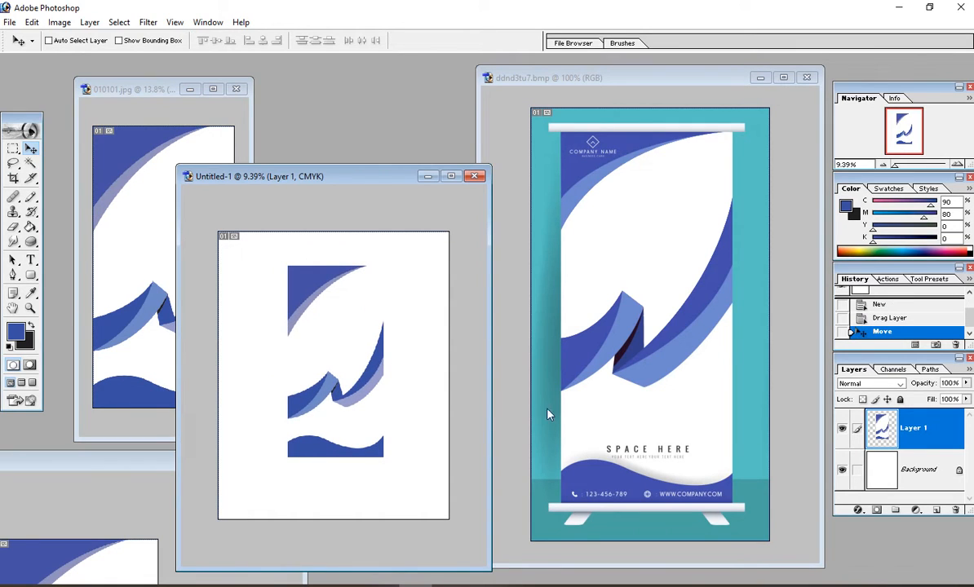
pyautogui.click(955, 510)
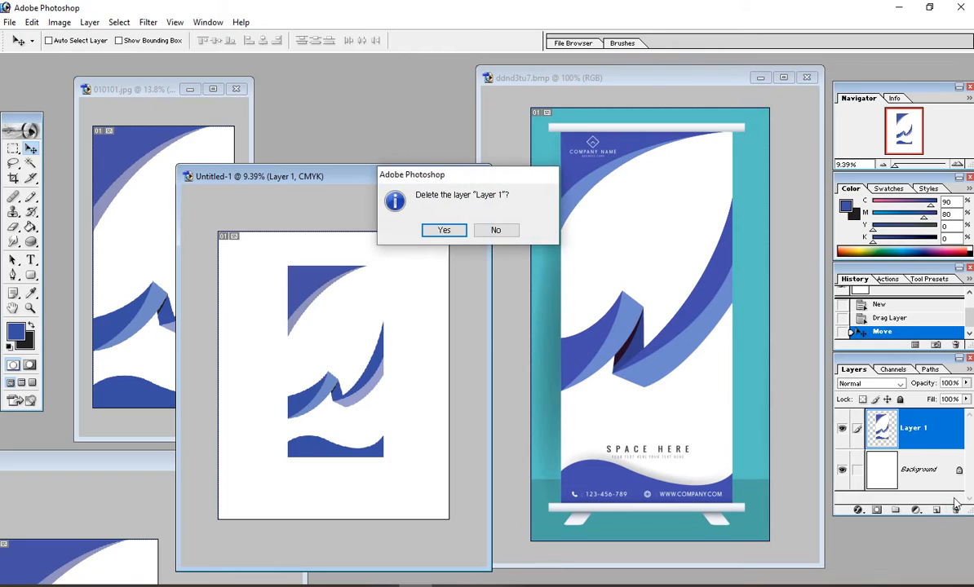
pyautogui.click(501, 232)
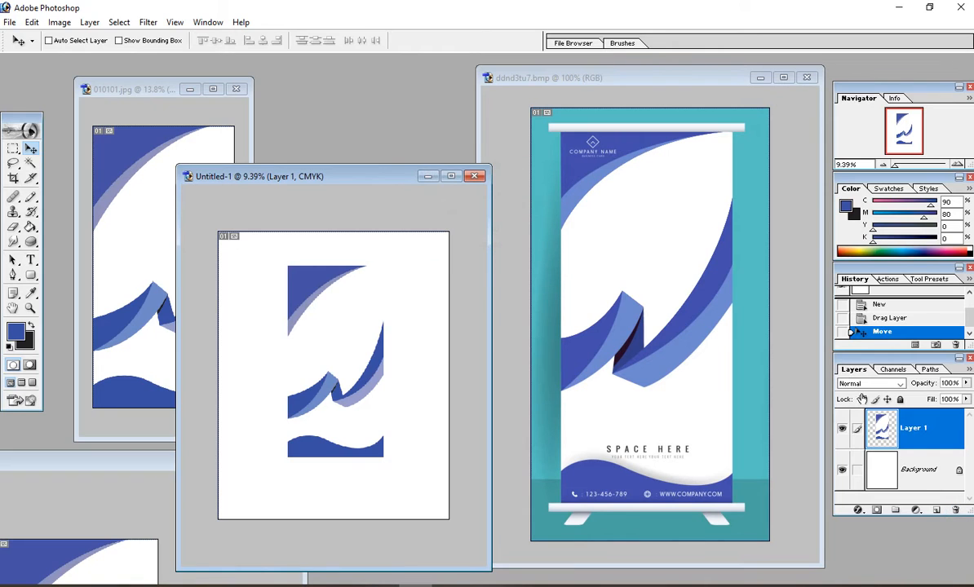
pyautogui.click(956, 513)
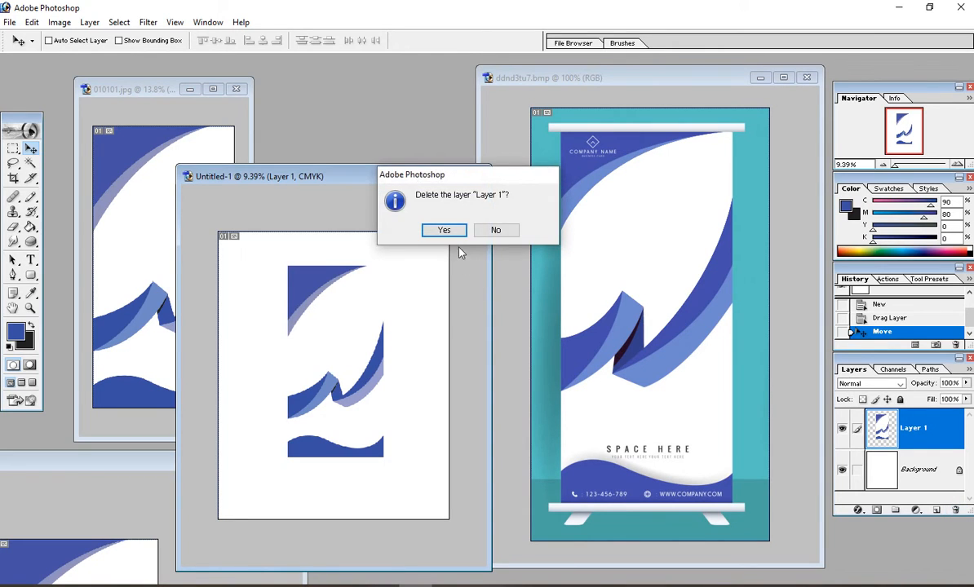
pyautogui.click(444, 228)
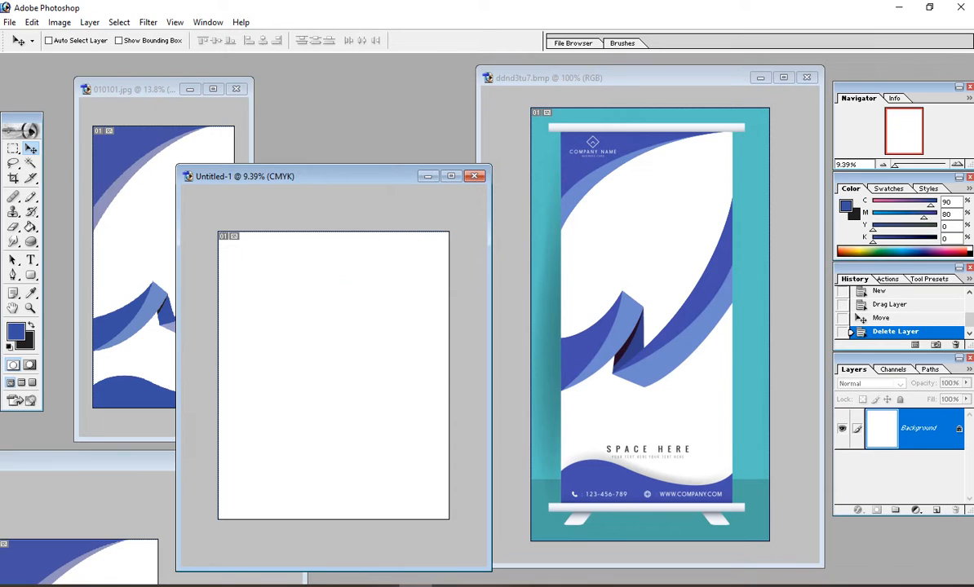
pyautogui.scroll(1, 314, 342)
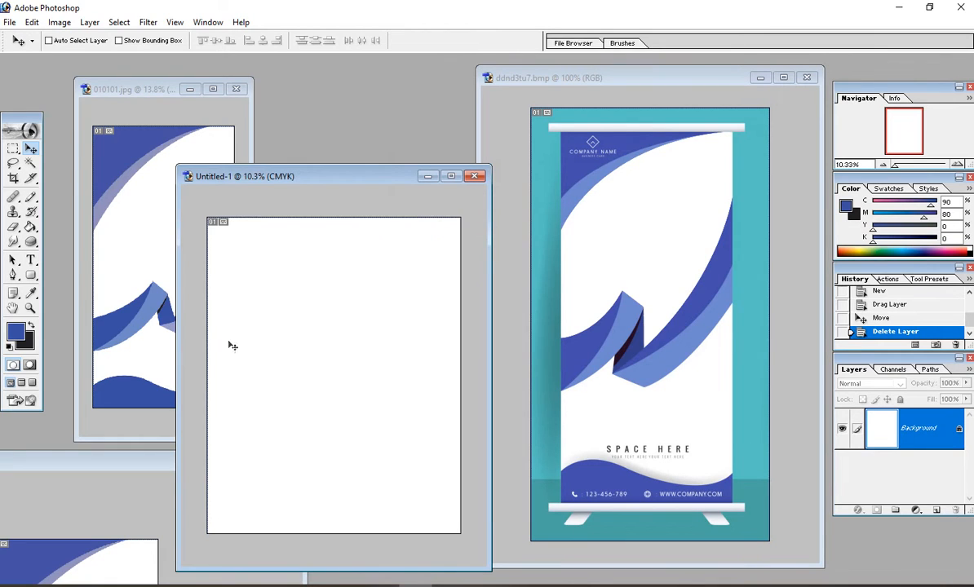
# Step: Sample the banner's teal border with the Eyedropper and Paint Bucket fill Untitled-1 with it
pyautogui.click(31, 293)
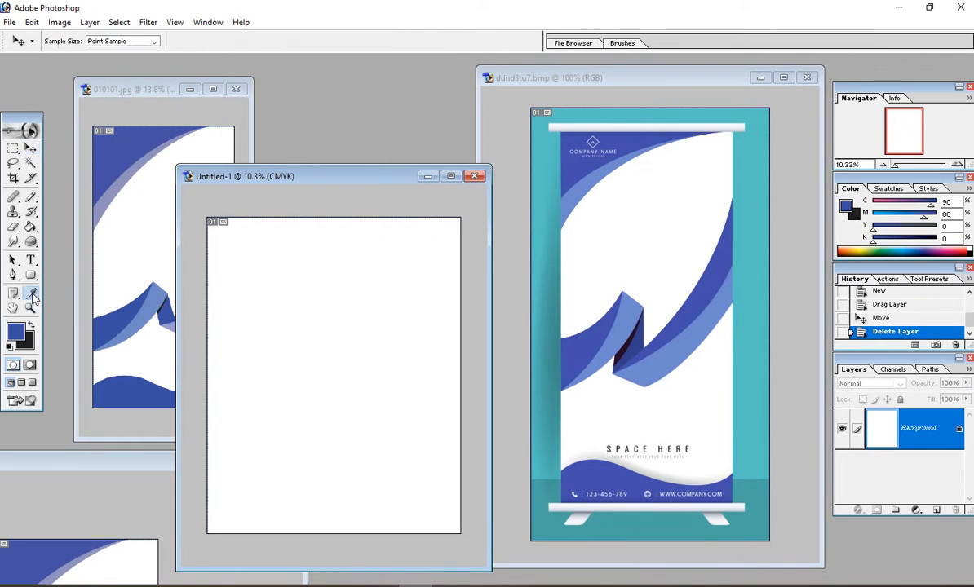
pyautogui.click(764, 228)
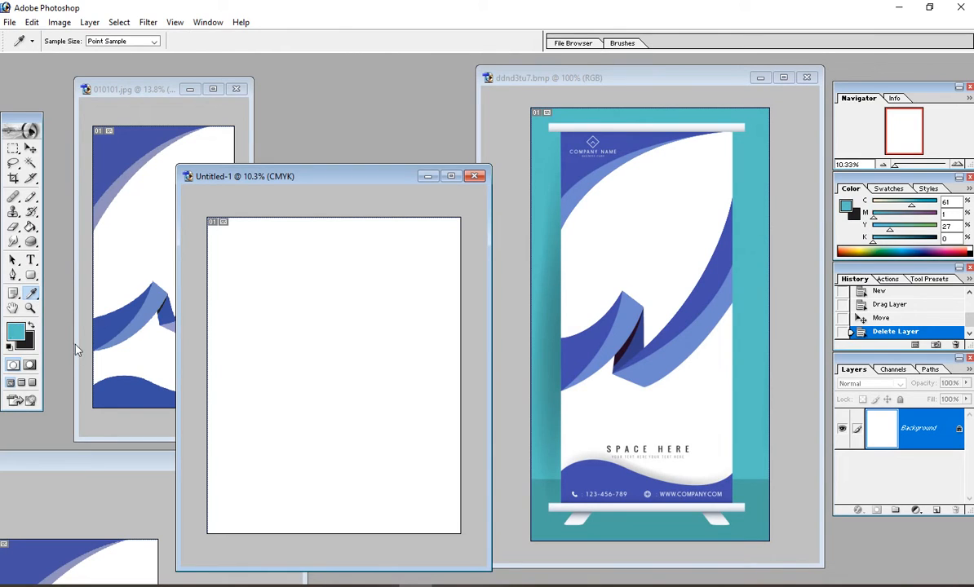
pyautogui.click(31, 148)
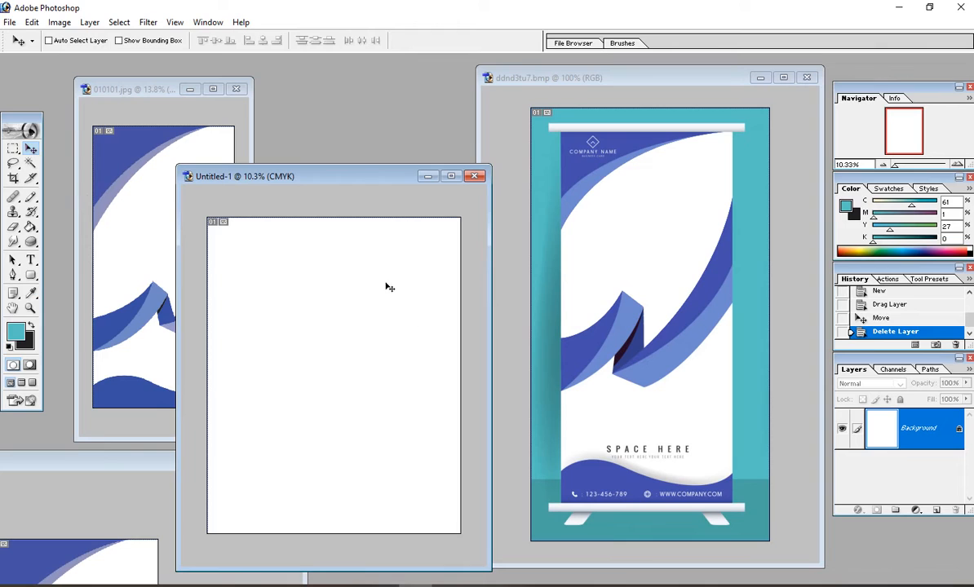
pyautogui.click(31, 228)
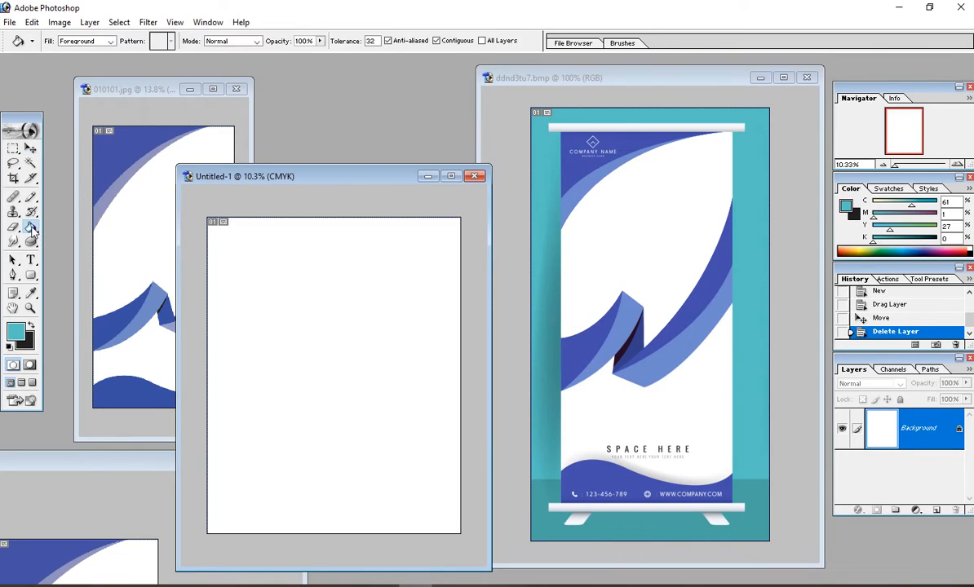
pyautogui.click(321, 321)
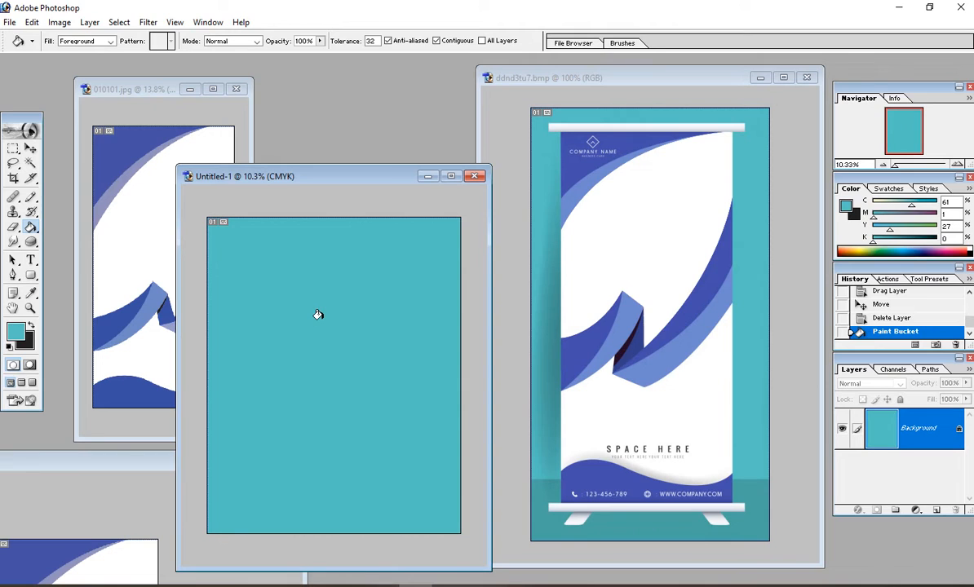
pyautogui.click(30, 149)
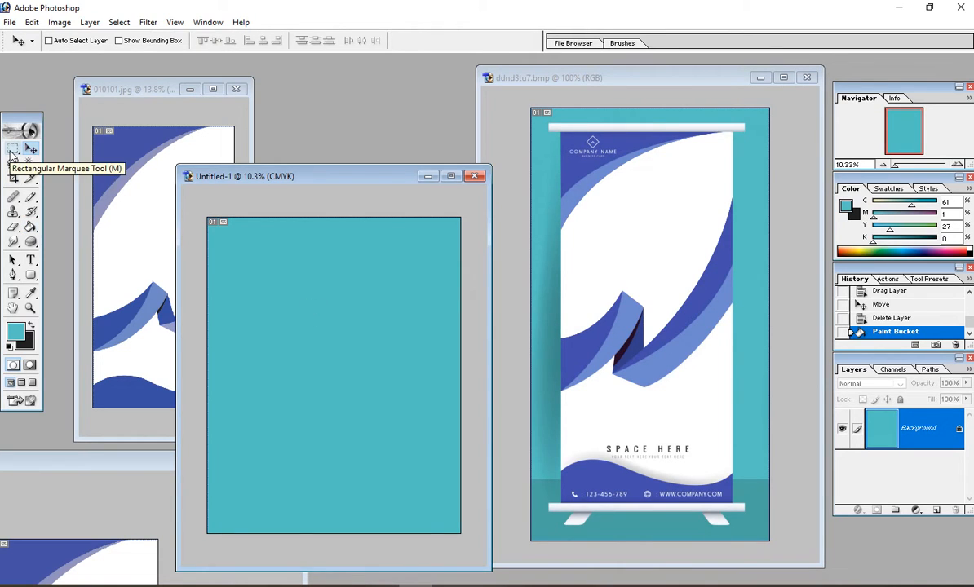
# Step: Select a bottom band and fill it with darker teal C72 M18 Y38 K1, then deselect
pyautogui.click(12, 155)
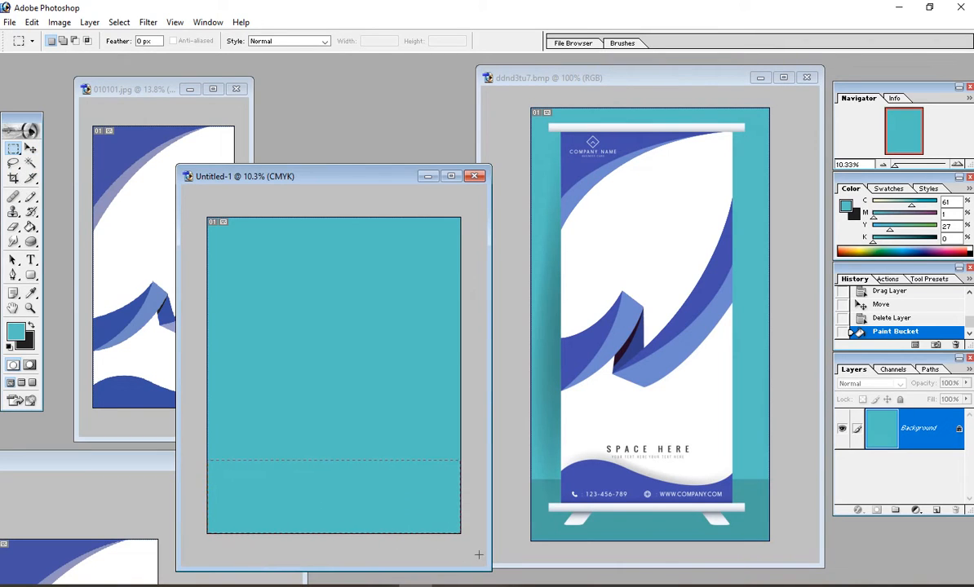
pyautogui.moveTo(479, 555); pyautogui.dragTo(479, 555)
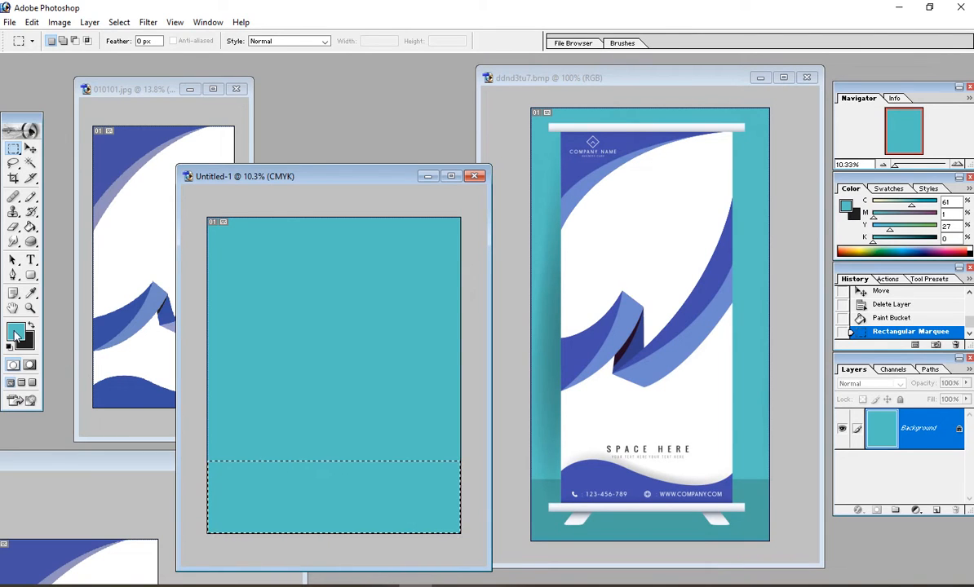
pyautogui.click(31, 293)
pyautogui.click(16, 333)
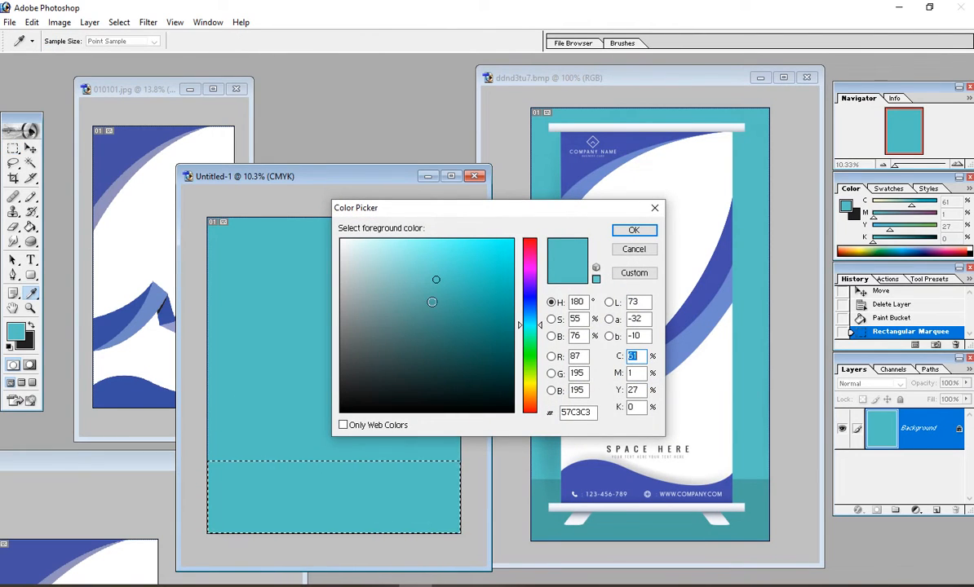
pyautogui.click(633, 232)
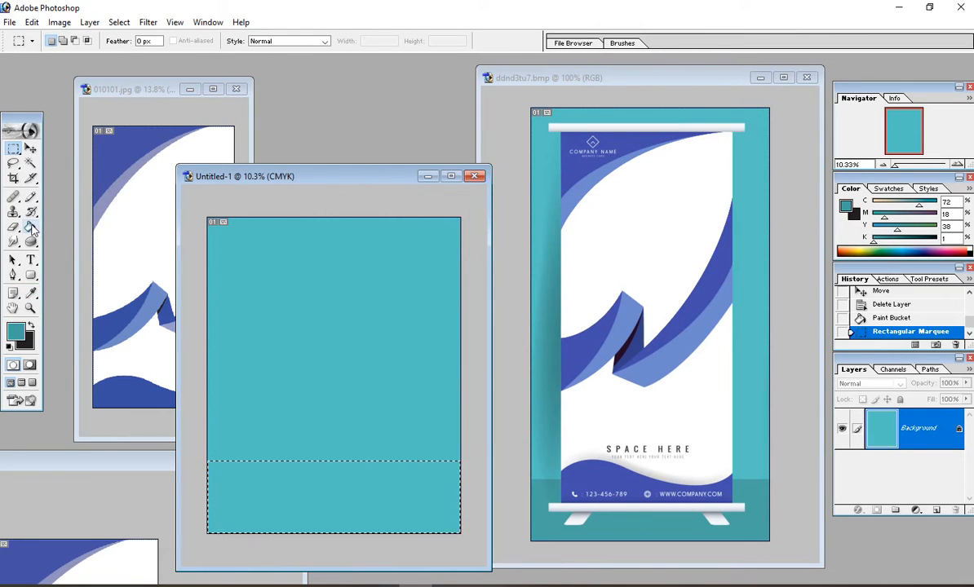
pyautogui.click(31, 227)
pyautogui.click(266, 491)
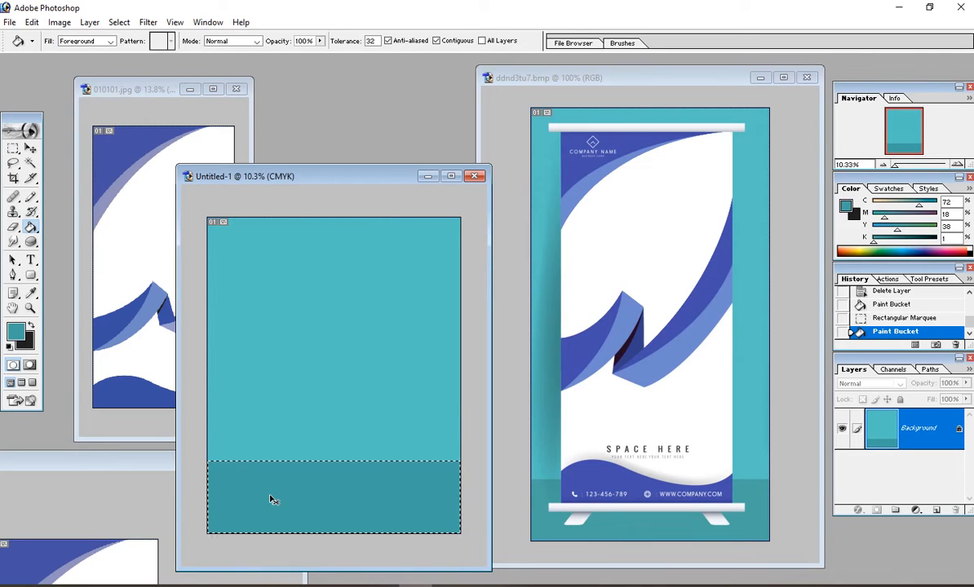
pyautogui.hotkey('ctrl', 'd')
pyautogui.click(30, 148)
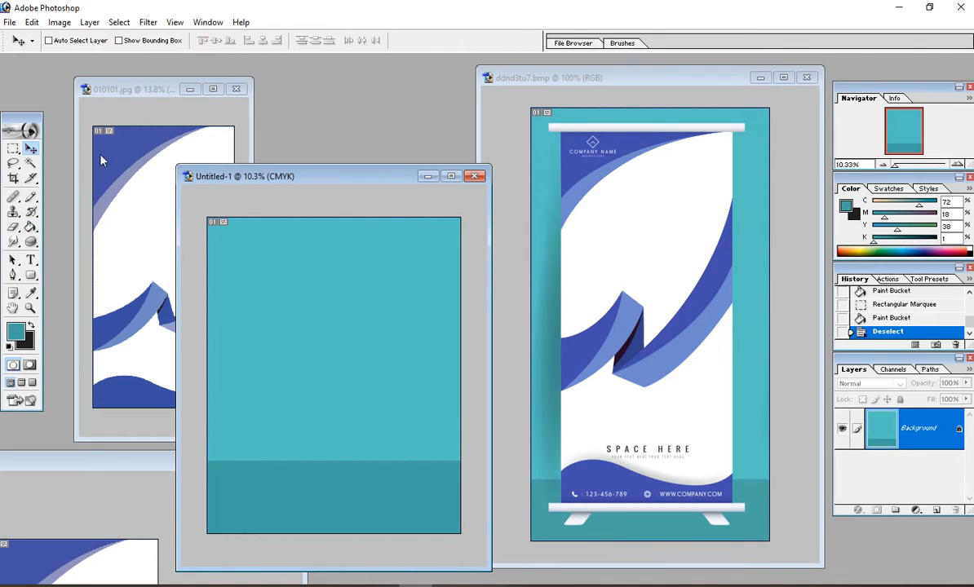
# Step: Drag the 010101 wave image into the teal document and centre it on the canvas
pyautogui.click(142, 186)
pyautogui.moveTo(346, 347); pyautogui.dragTo(350, 353)
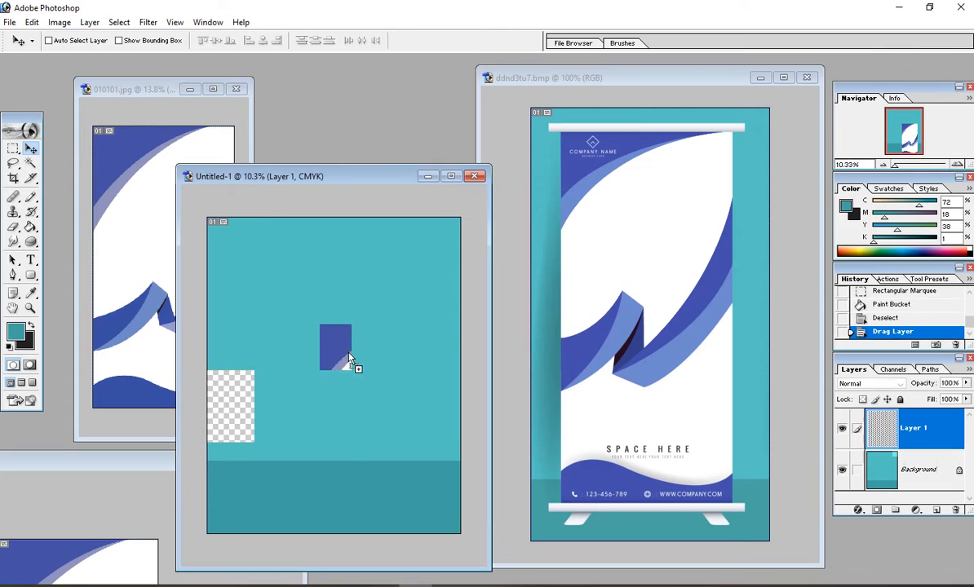
pyautogui.moveTo(359, 413); pyautogui.dragTo(315, 357)
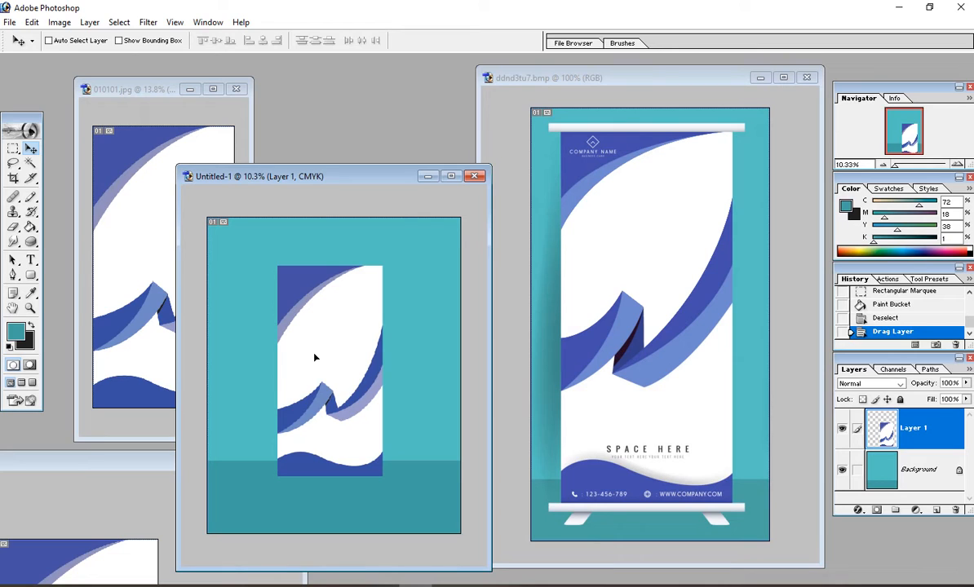
pyautogui.moveTo(315, 357); pyautogui.dragTo(315, 358)
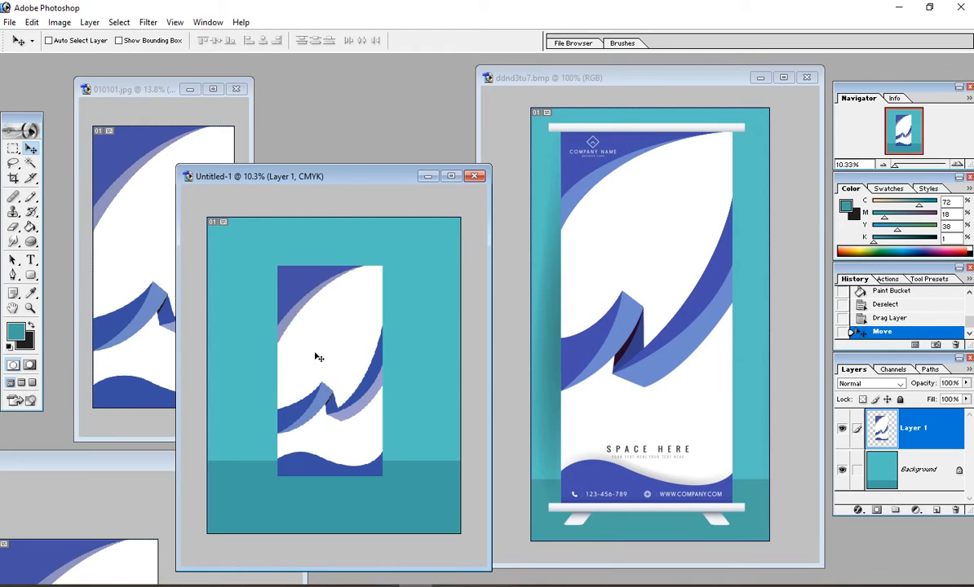
# Step: Free Transform the wave artwork up to 118.8% and fit the whole canvas on screen
pyautogui.hotkey('ctrl', 't')
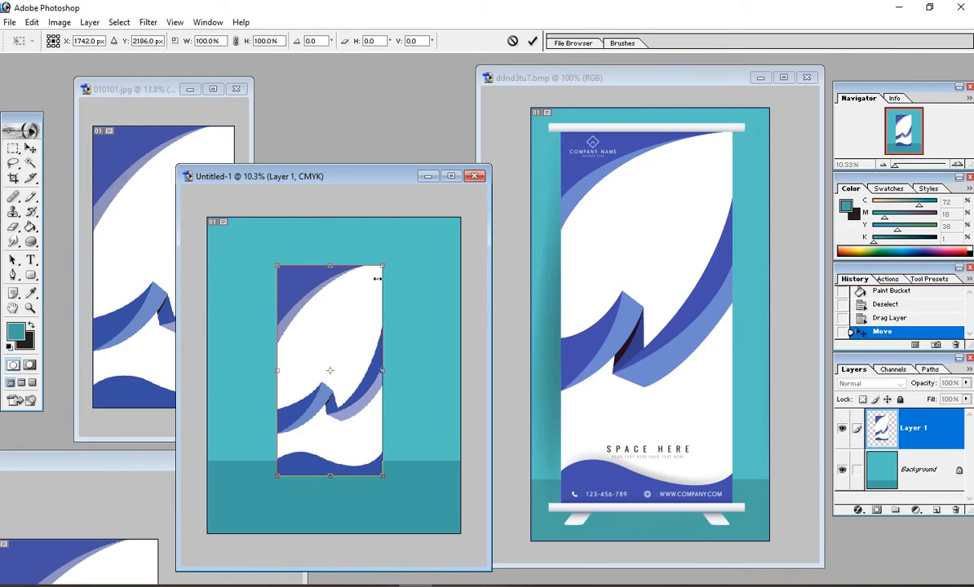
pyautogui.moveTo(382, 261); pyautogui.dragTo(412, 255)
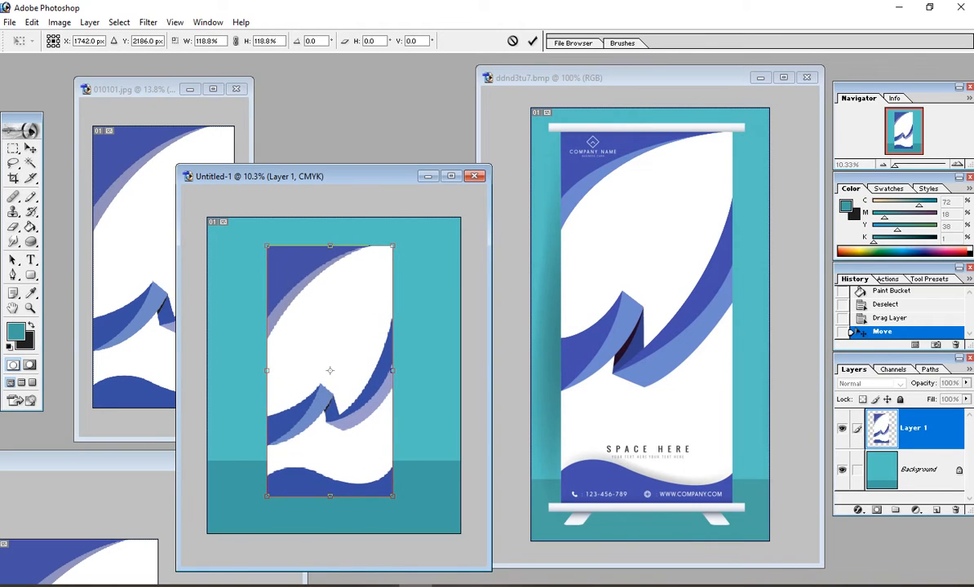
pyautogui.press('Return')
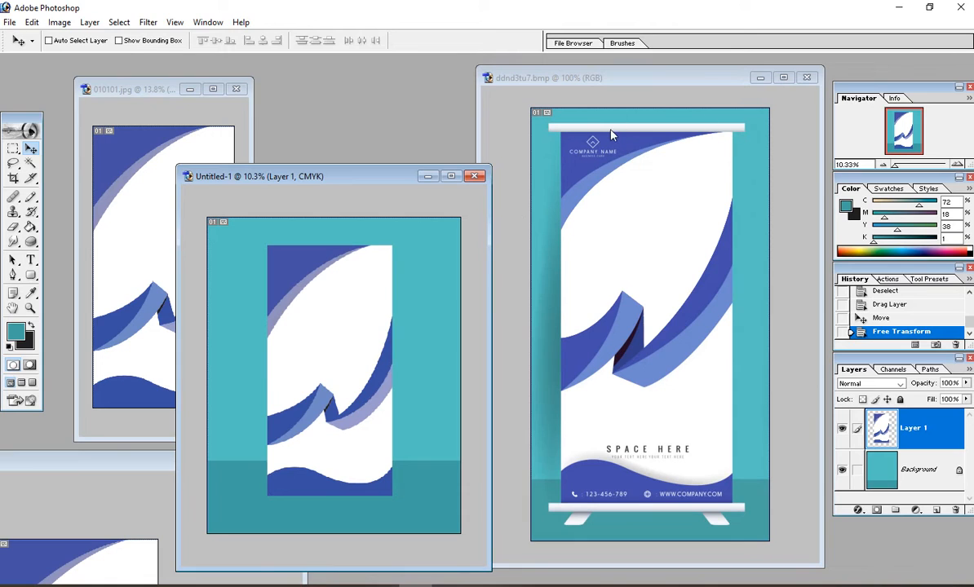
pyautogui.moveTo(360, 259); pyautogui.dragTo(588, 330)
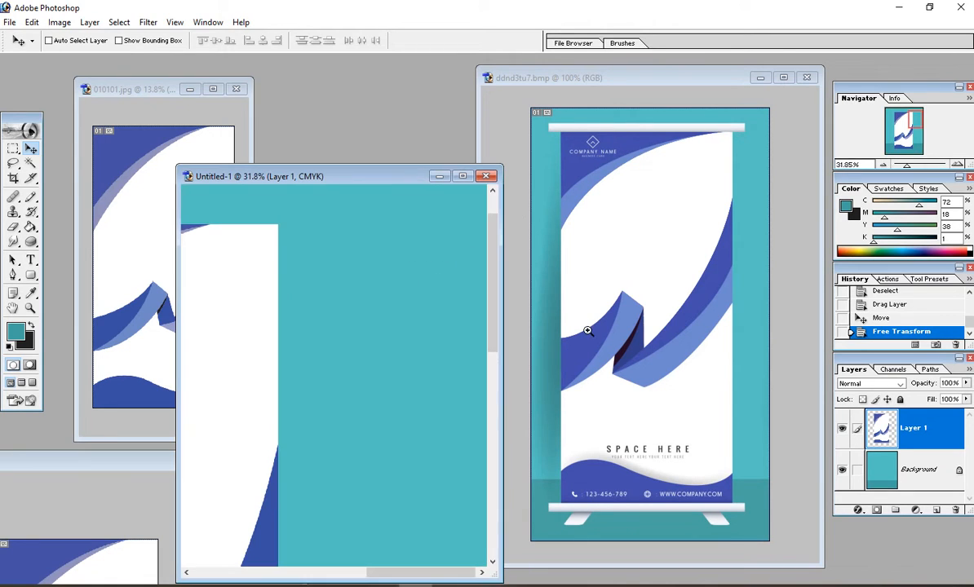
pyautogui.hotkey('ctrl', '-')
pyautogui.hotkey('ctrl', '-')
pyautogui.hotkey('ctrl', '-')
pyautogui.hotkey('ctrl', '-')
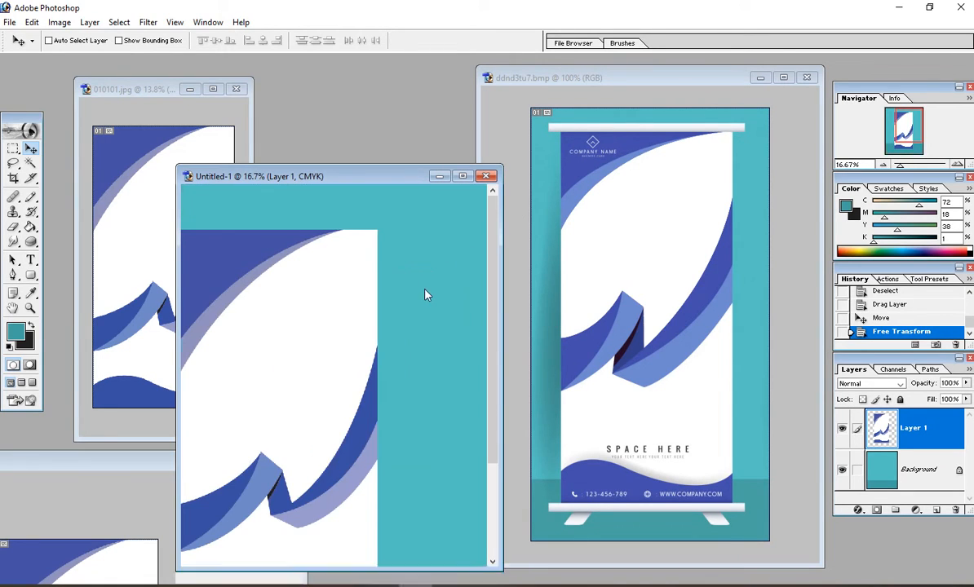
pyautogui.hotkey('ctrl', '0')
pyautogui.click(13, 147)
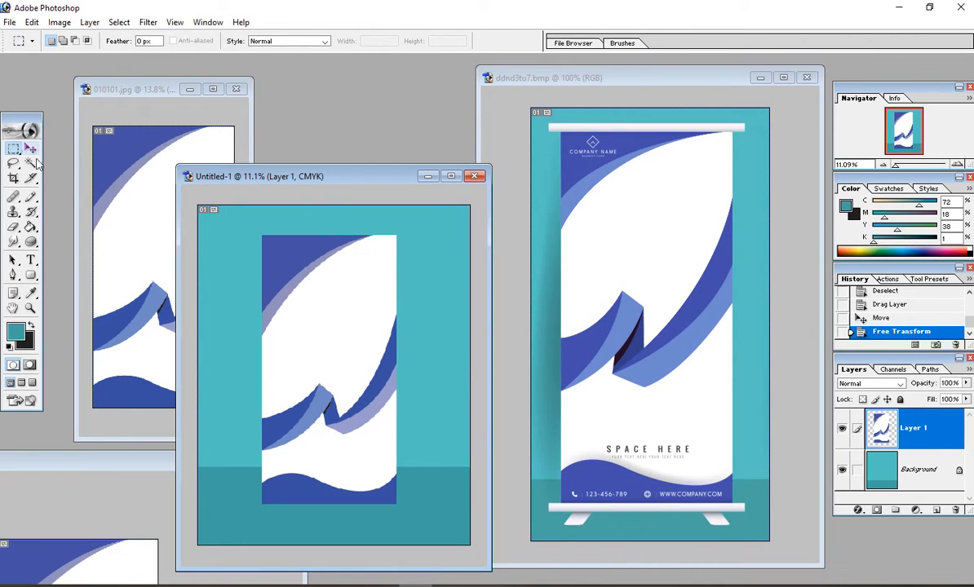
# Step: Add an empty Layer 2 and marquee a thin strip above the banner artwork
pyautogui.click(936, 510)
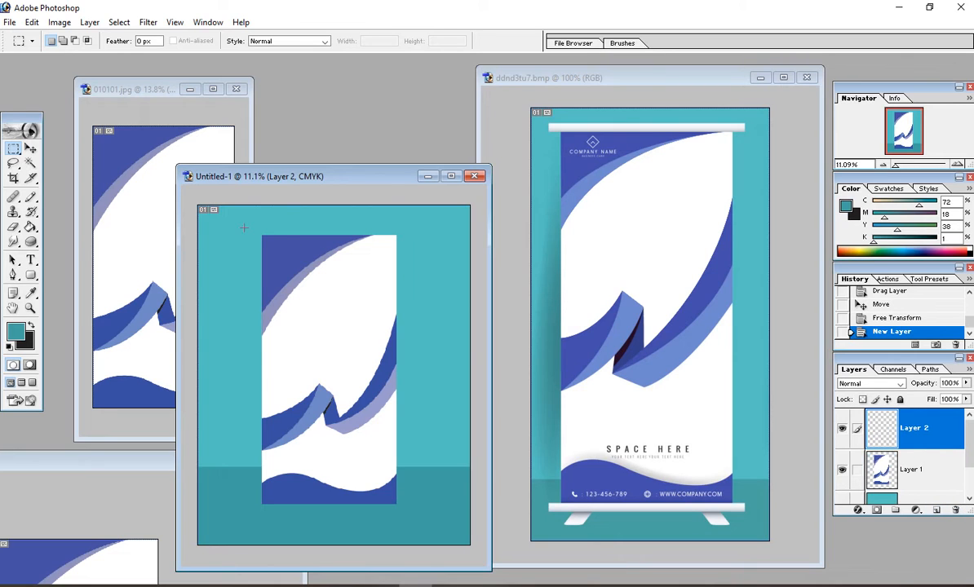
pyautogui.moveTo(375, 236); pyautogui.dragTo(421, 236)
pyautogui.moveTo(419, 235); pyautogui.dragTo(419, 235)
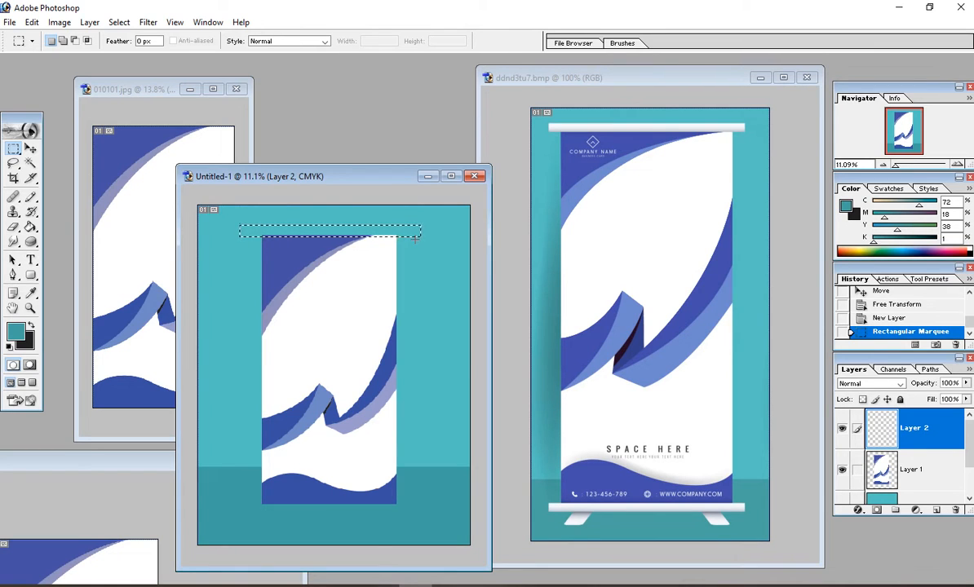
# Step: Zoom in on the reference mockup's top bar, then return to Untitled-1
pyautogui.click(631, 113)
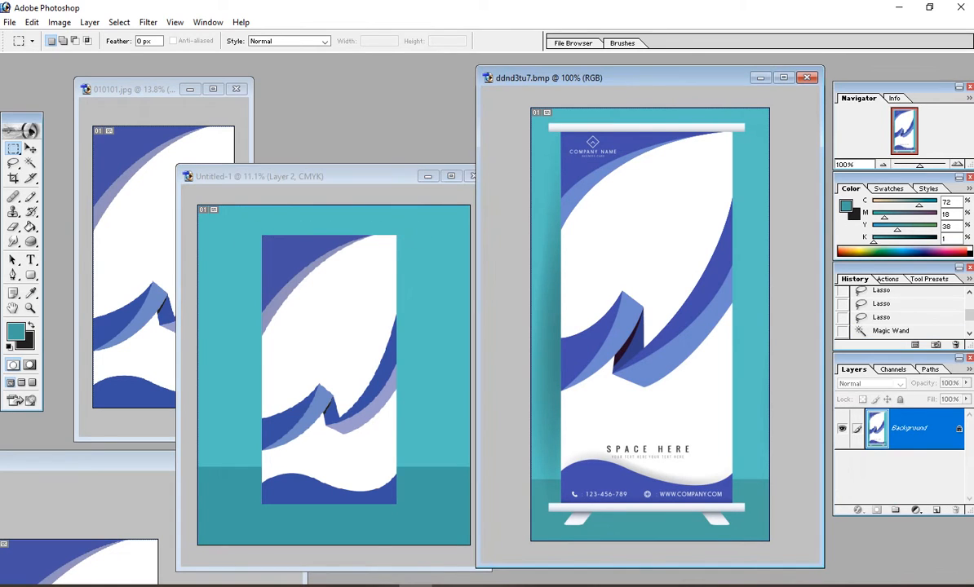
pyautogui.moveTo(576, 137); pyautogui.dragTo(752, 194)
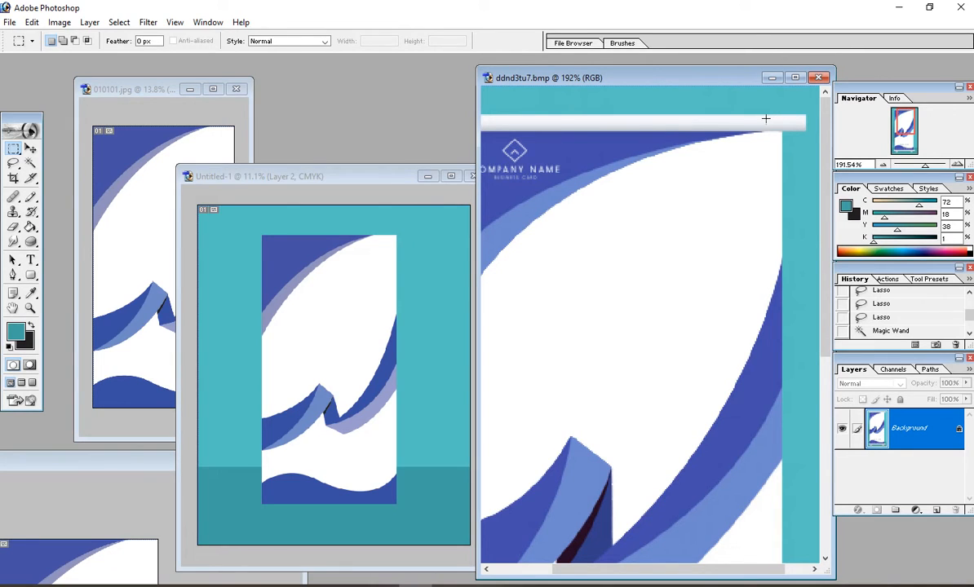
pyautogui.hotkey('ctrl', '-')
pyautogui.hotkey('ctrl', '-')
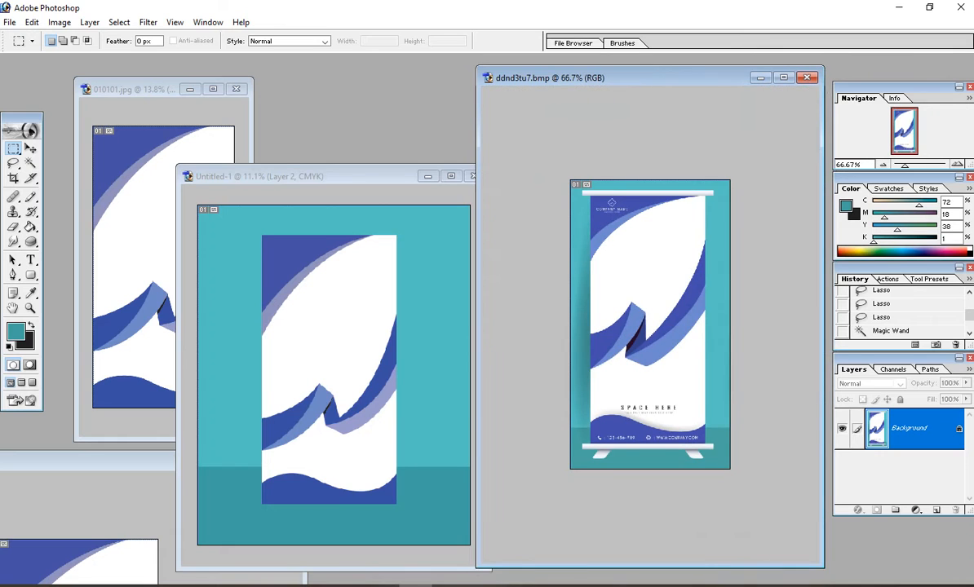
pyautogui.click(279, 177)
pyautogui.scroll(2, 328, 252)
# Step: Set the foreground to a light CMYK grey and the background to white
pyautogui.click(12, 334)
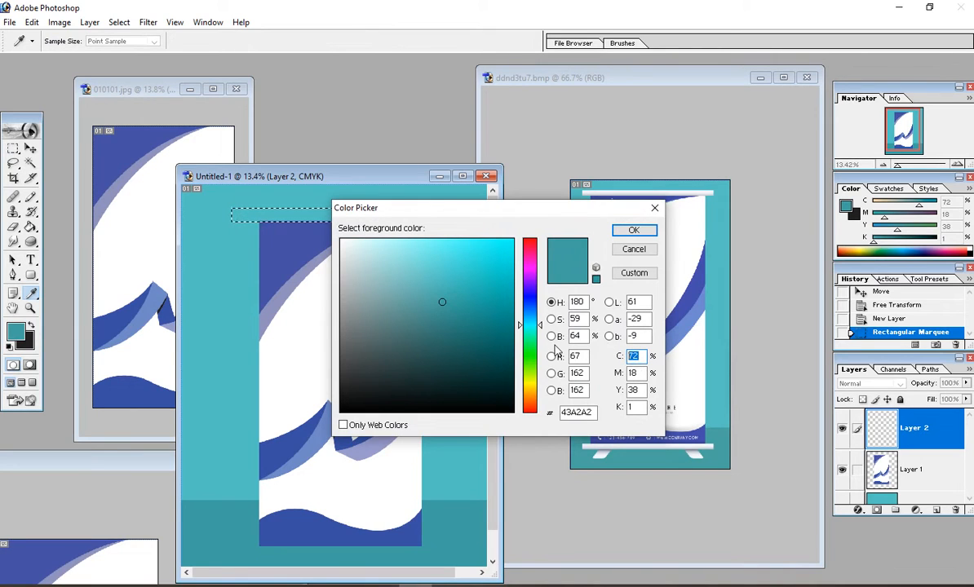
pyautogui.write('0')
pyautogui.press('Tab')
pyautogui.write('0')
pyautogui.press('Tab')
pyautogui.write('0')
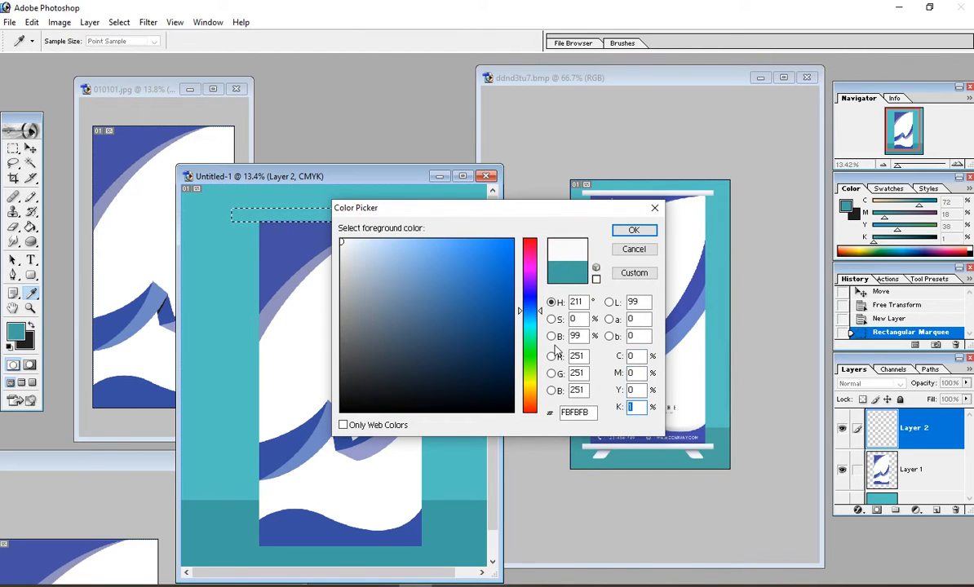
pyautogui.write('10')
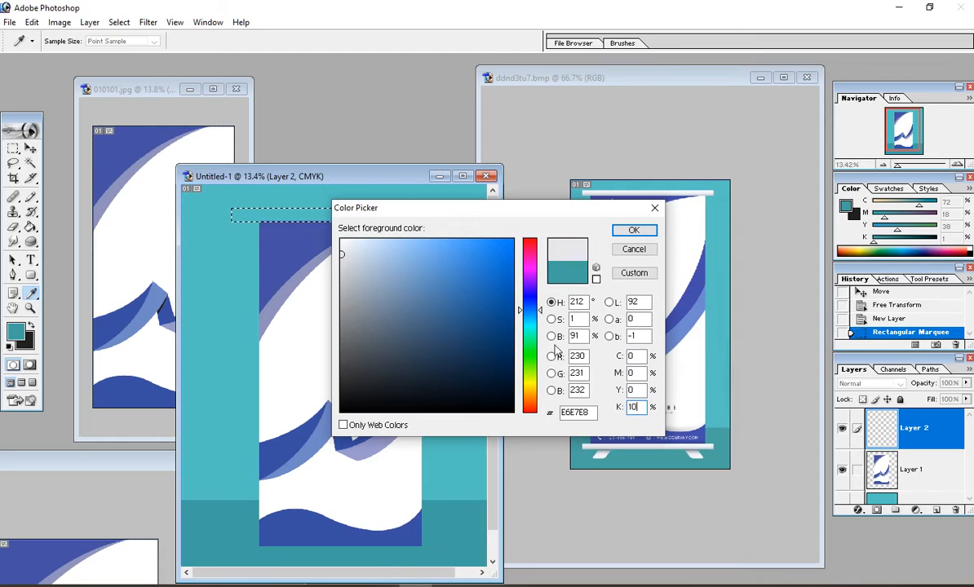
pyautogui.press('Return')
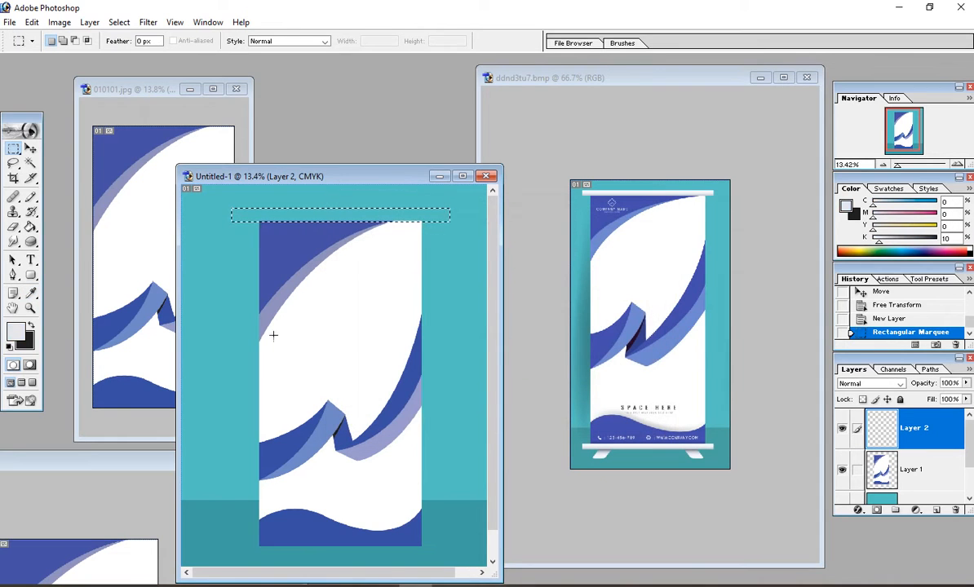
pyautogui.click(28, 346)
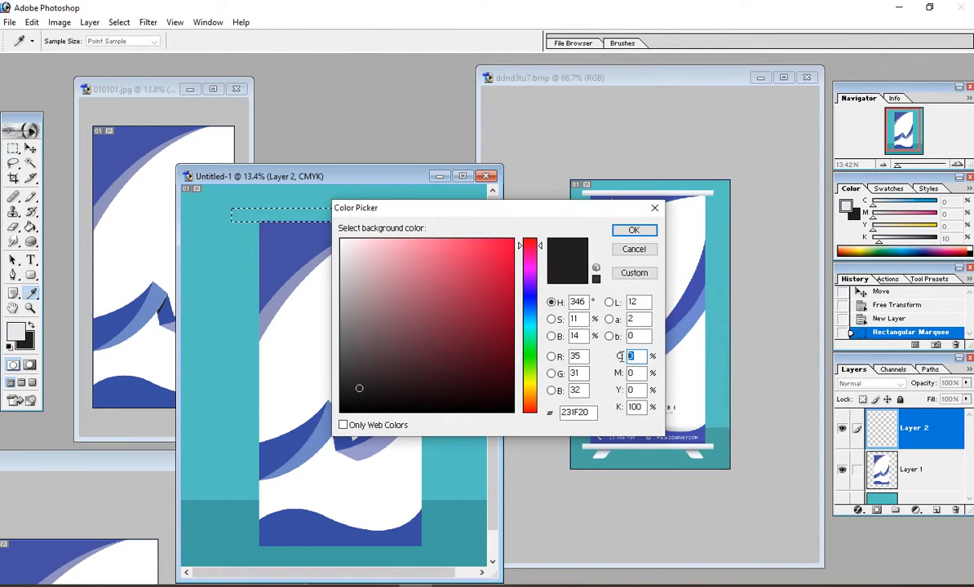
pyautogui.press('Tab')
pyautogui.press('Tab')
pyautogui.press('Tab')
pyautogui.write('0')
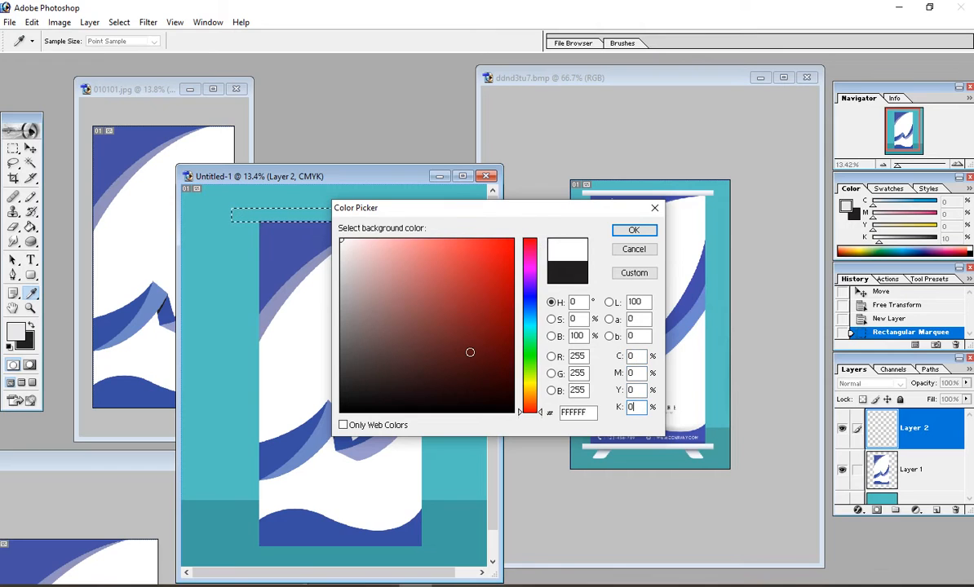
pyautogui.press('Return')
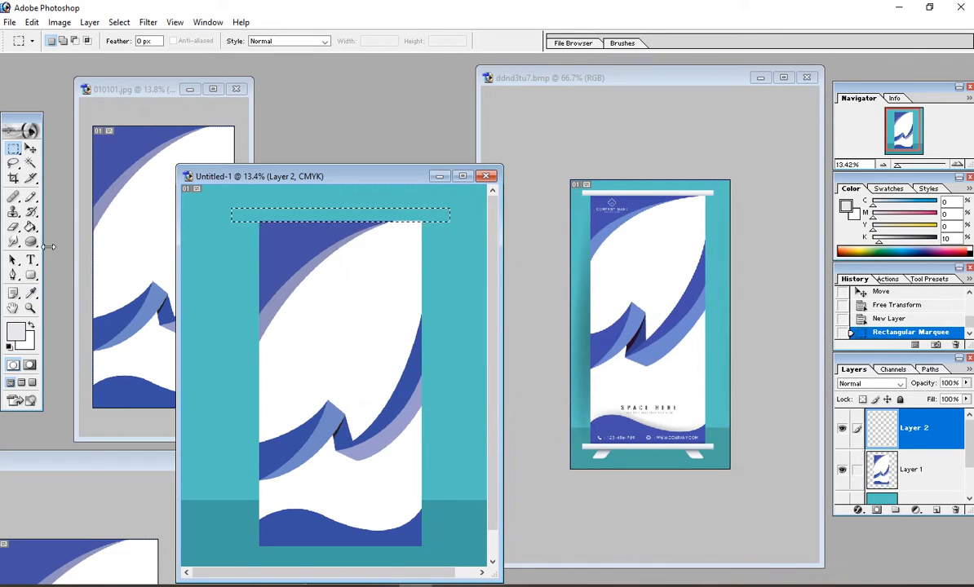
# Step: Fill the selected strip with a vertical gradient using the Gradient Tool
pyautogui.click(30, 229)
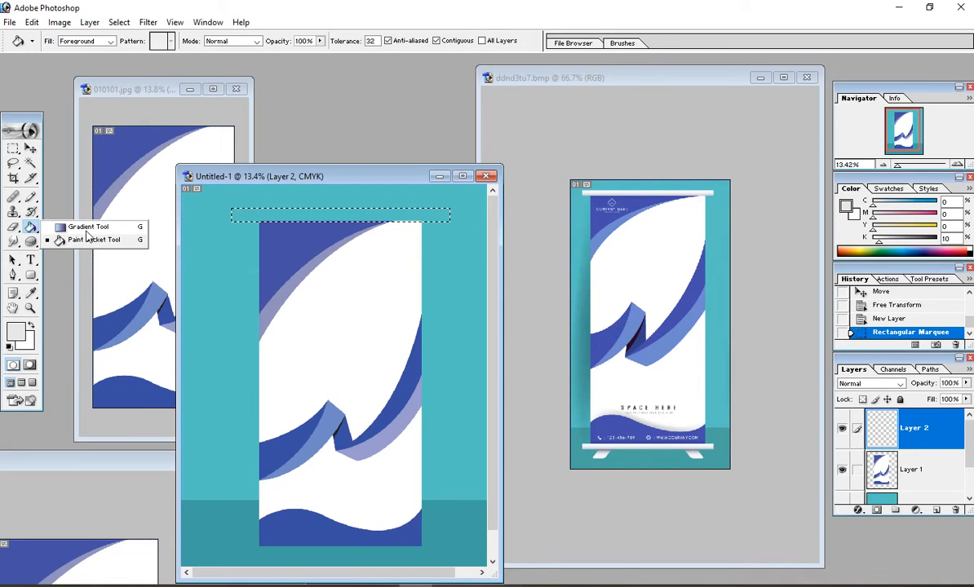
pyautogui.click(89, 228)
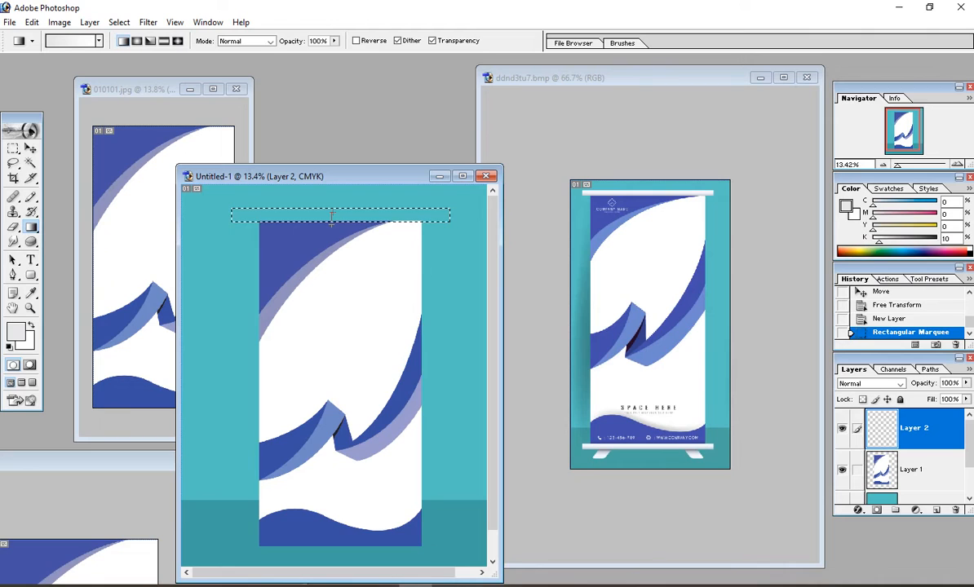
pyautogui.moveTo(333, 222); pyautogui.dragTo(333, 212)
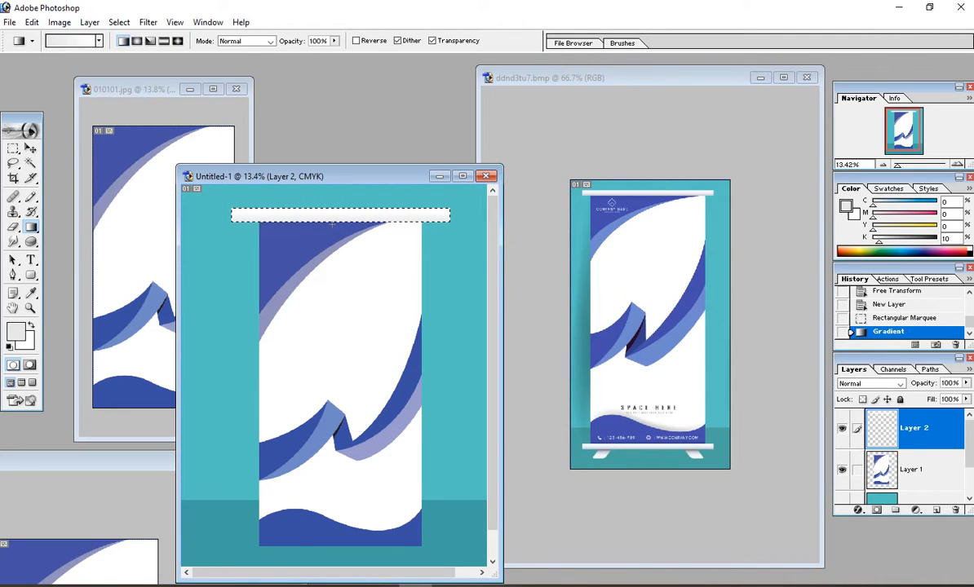
pyautogui.moveTo(332, 217); pyautogui.dragTo(331, 214)
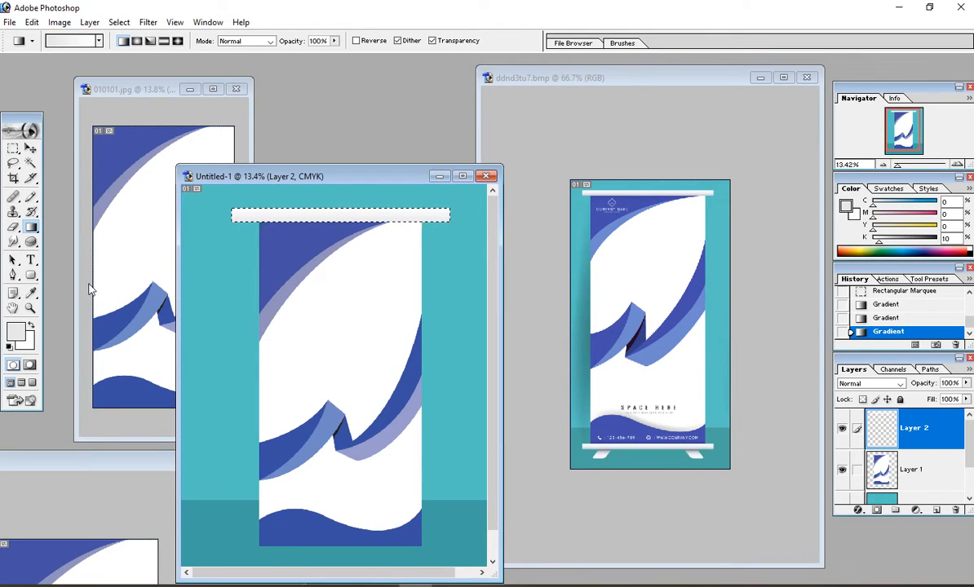
# Step: Change the foreground to K20 grey, redraw the vertical gradient in the strip, and deselect
pyautogui.click(15, 330)
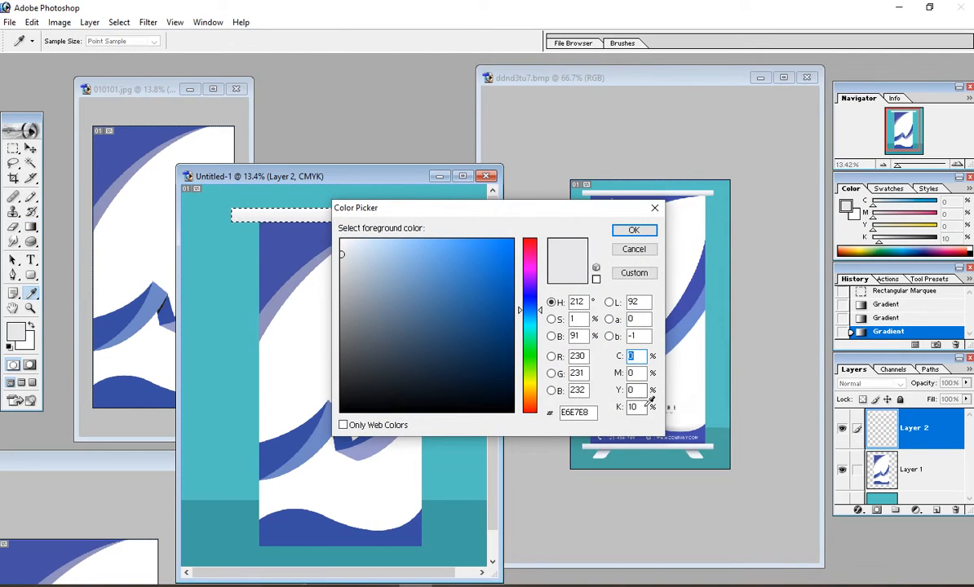
pyautogui.moveTo(644, 407); pyautogui.dragTo(560, 414)
pyautogui.write('20')
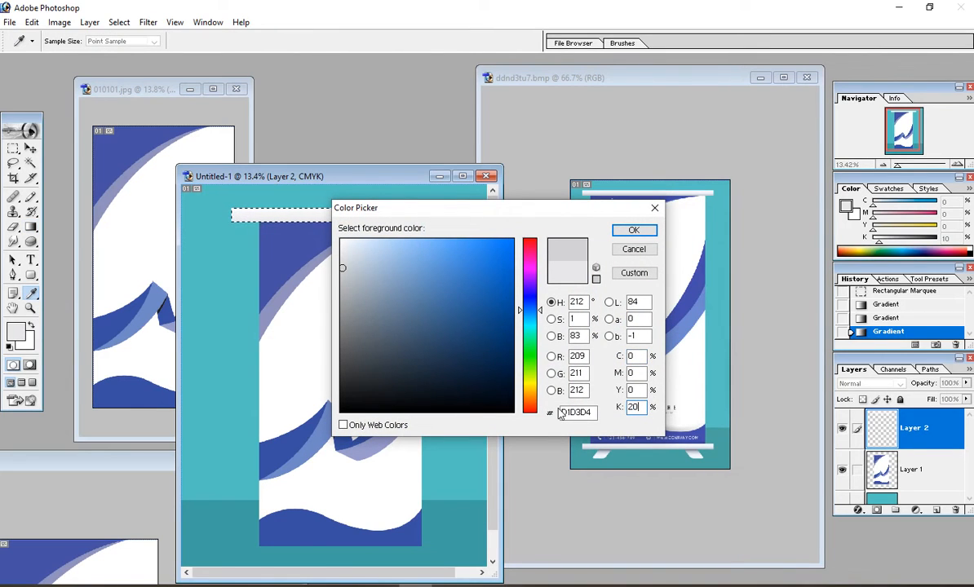
pyautogui.press('Return')
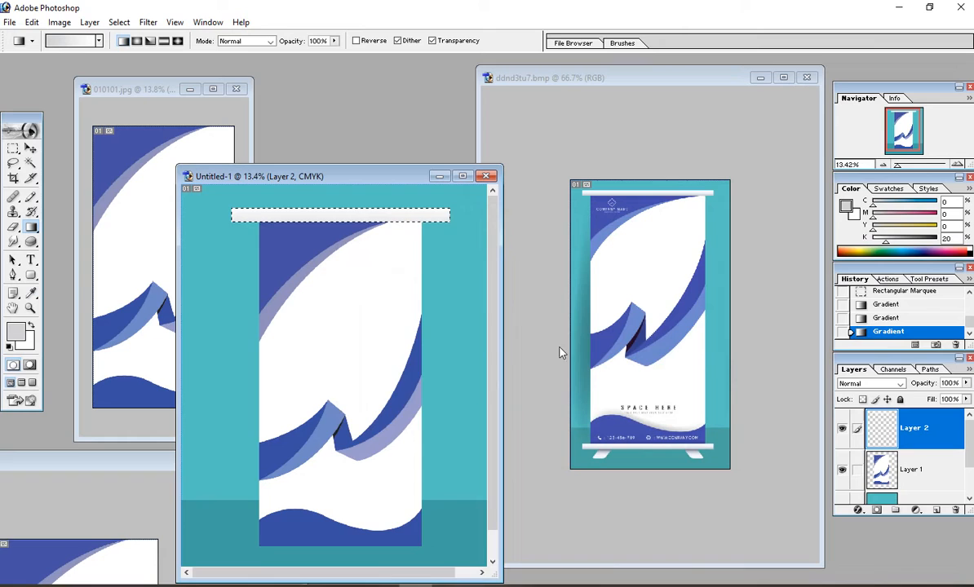
pyautogui.keyDown('ctrl'); pyautogui.click(251, 203); pyautogui.keyUp('ctrl')
pyautogui.keyDown('ctrl'); pyautogui.click(246, 225); pyautogui.keyUp('ctrl')
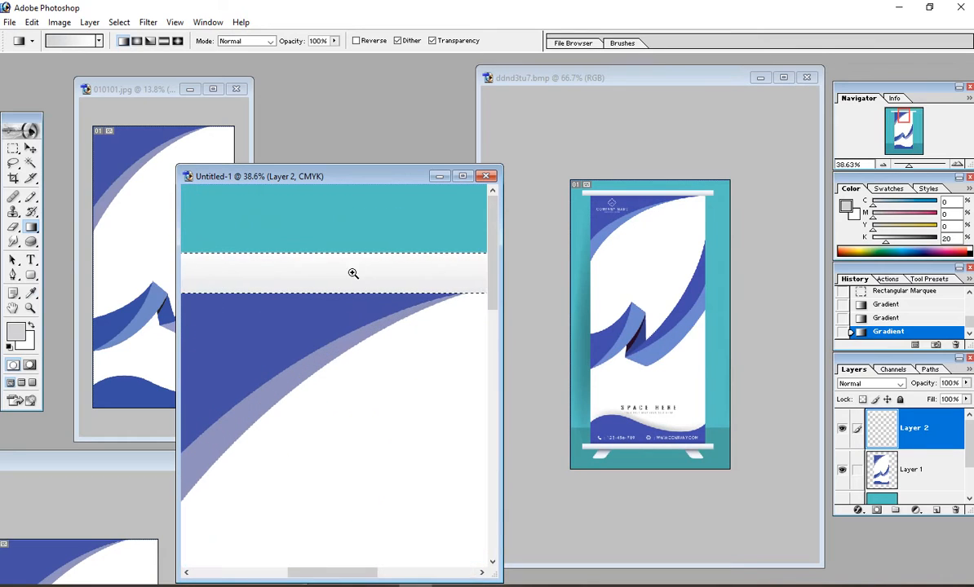
pyautogui.moveTo(299, 276); pyautogui.dragTo(297, 300)
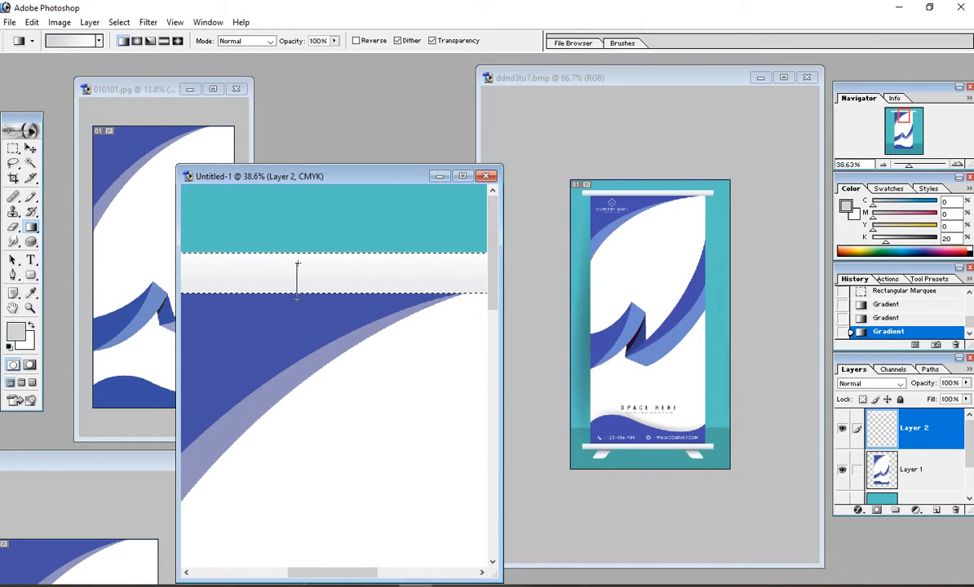
pyautogui.moveTo(298, 264); pyautogui.dragTo(298, 263)
pyautogui.hotkey('ctrl', '-')
pyautogui.hotkey('ctrl', '-')
pyautogui.hotkey('ctrl', '-')
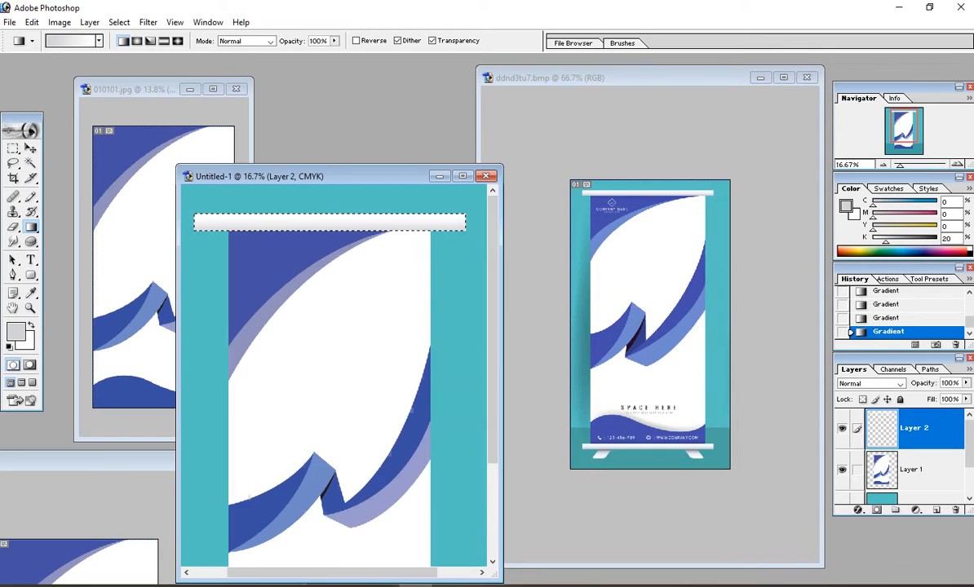
pyautogui.hotkey('ctrl', '-')
pyautogui.hotkey('ctrl', 'd')
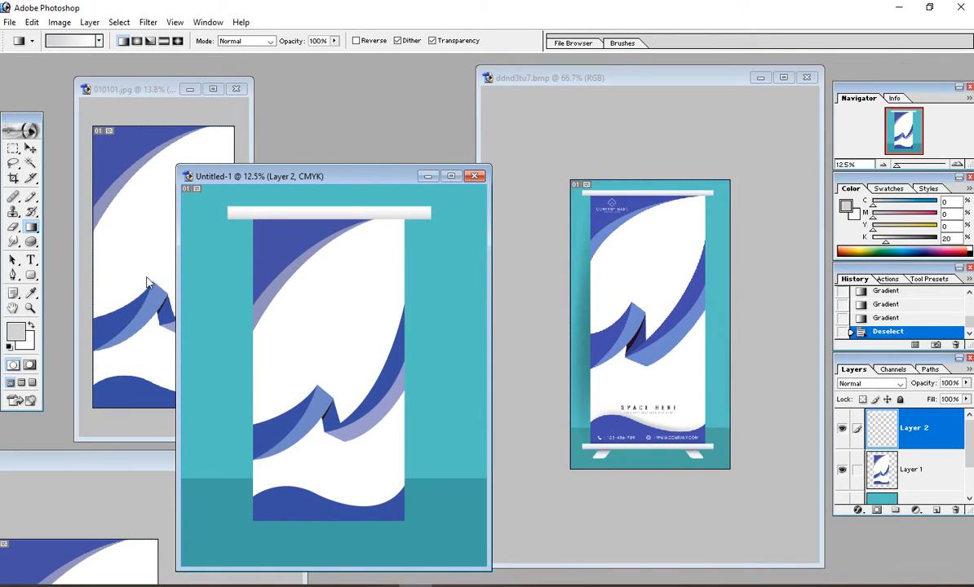
pyautogui.click(31, 149)
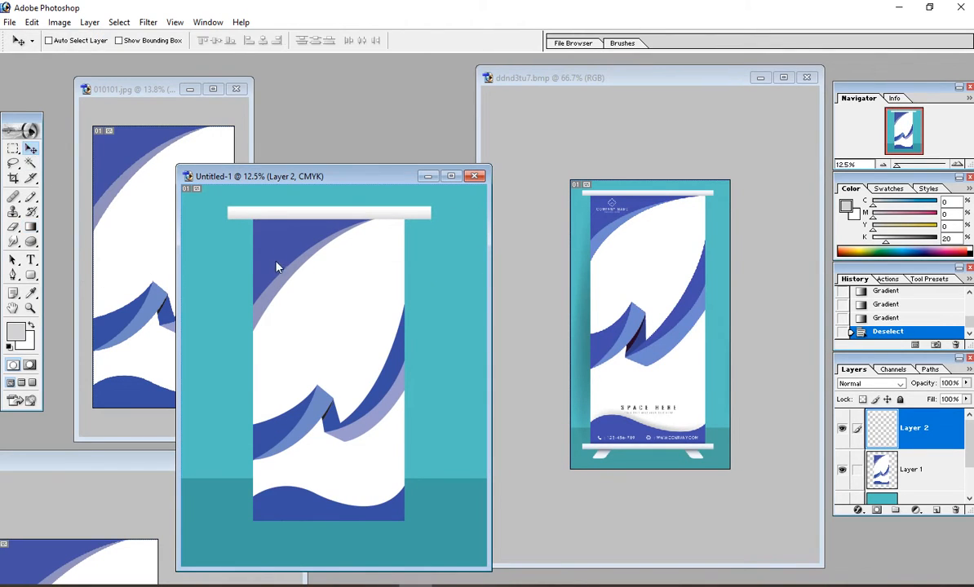
# Step: Make the grey top bar thinner and nudge it into place over the banner
pyautogui.hotkey('ctrl', 't')
pyautogui.moveTo(328, 207); pyautogui.dragTo(328, 211)
pyautogui.press('Return')
pyautogui.press('Up')
pyautogui.press('Up')
pyautogui.press('Up')
pyautogui.press('Up')
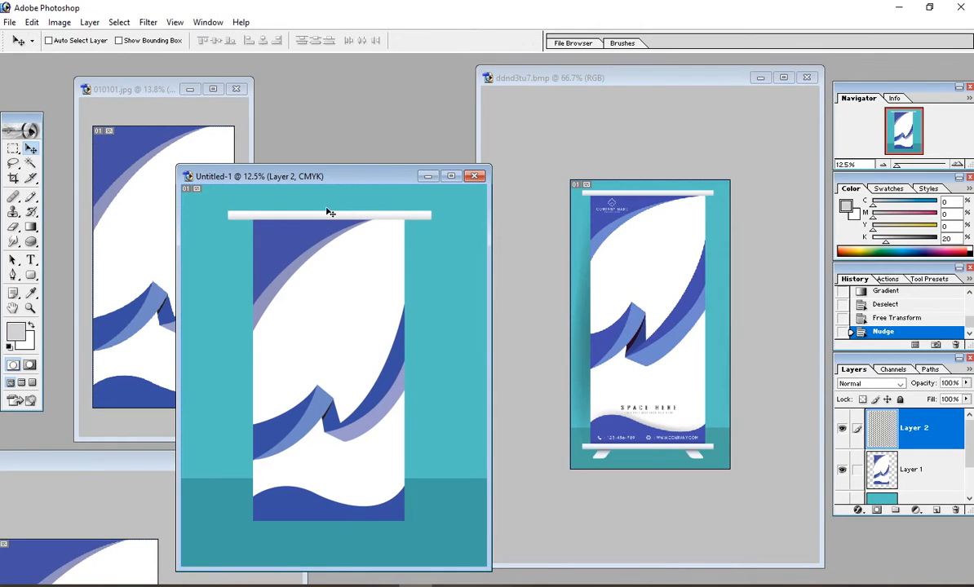
pyautogui.press('Down')
pyautogui.press('Down')
pyautogui.press('Down')
pyautogui.press('Down')
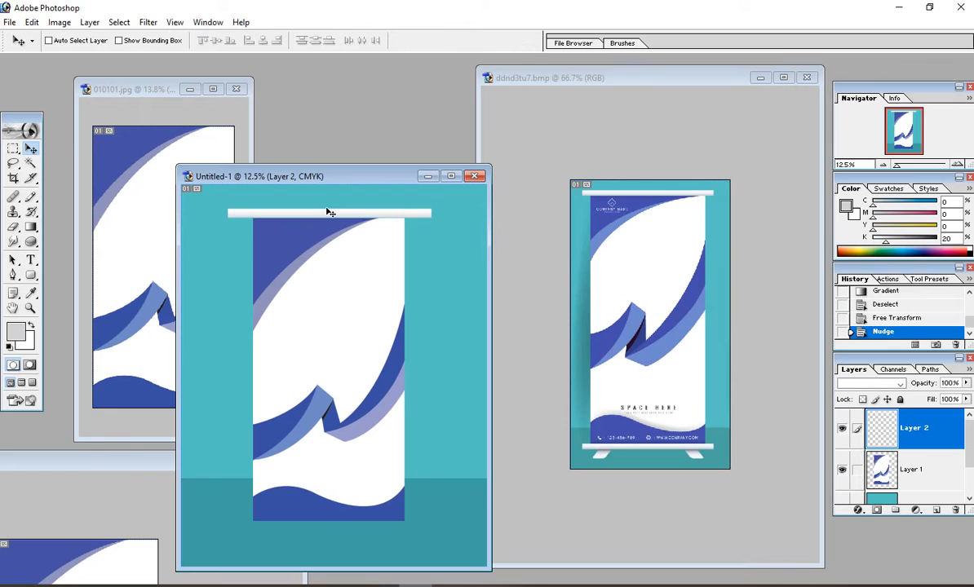
pyautogui.hotkey('ctrl', '-')
pyautogui.hotkey('ctrl', '-')
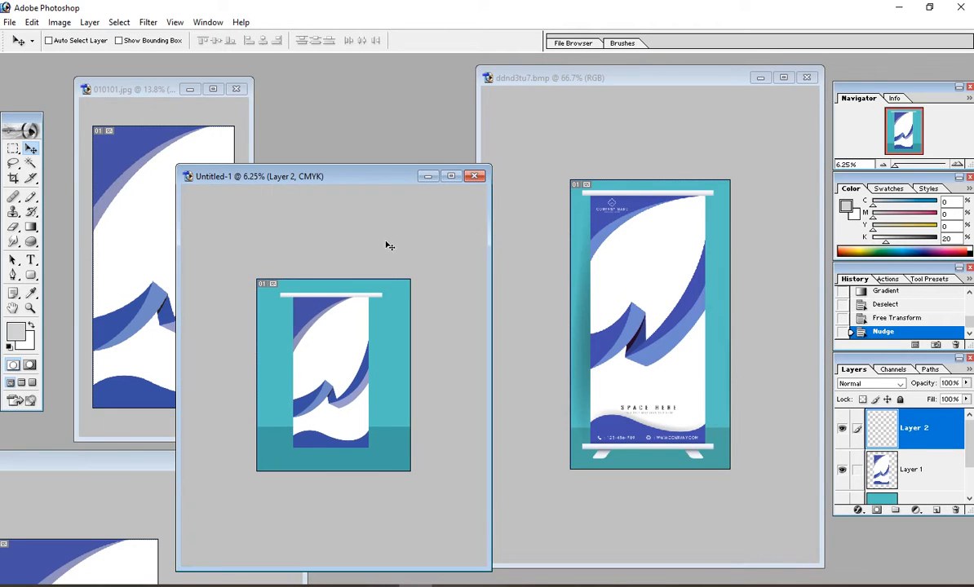
pyautogui.hotkey('ctrl', '+')
pyautogui.scroll(1, 408, 275)
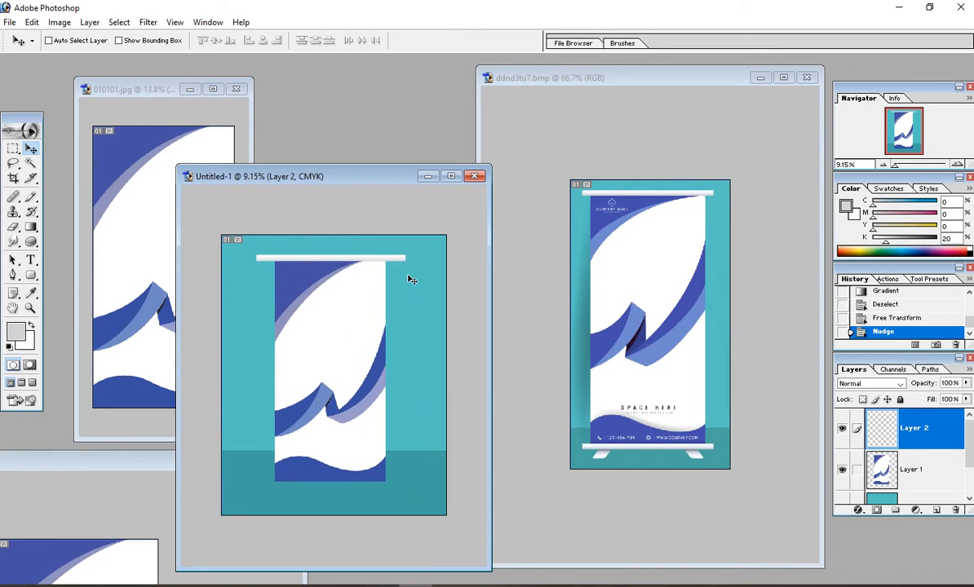
# Step: Scale the top bar to 90% width, shift it right, and copy it to the banner's bottom
pyautogui.hotkey('ctrl', 't')
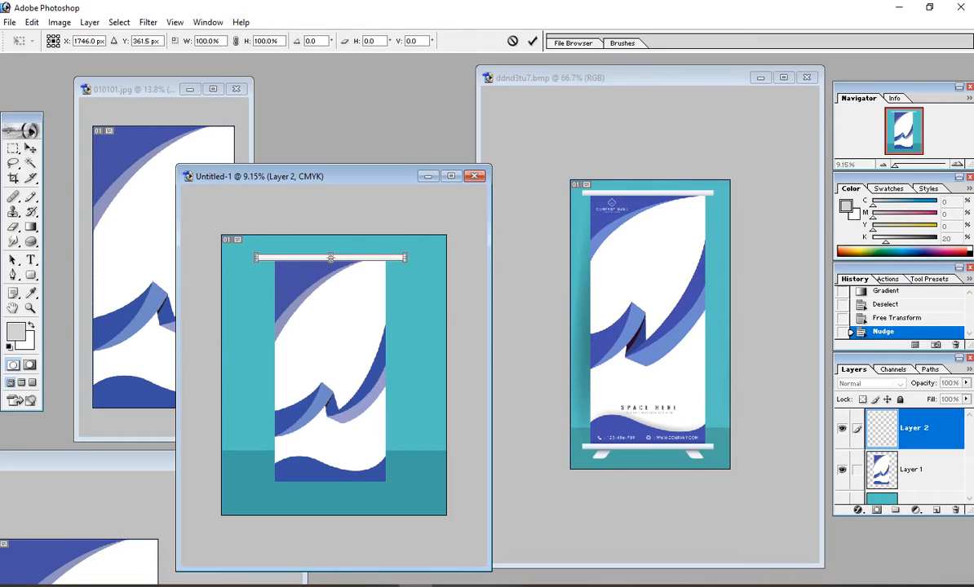
pyautogui.moveTo(406, 258); pyautogui.dragTo(390, 258)
pyautogui.hotkey('shift', 'Right')
pyautogui.hotkey('shift', 'Right')
pyautogui.hotkey('shift', 'Right')
pyautogui.hotkey('shift', 'Right')
pyautogui.hotkey('shift', 'Right')
pyautogui.hotkey('shift', 'Right')
pyautogui.hotkey('shift', 'Right')
pyautogui.press('Return')
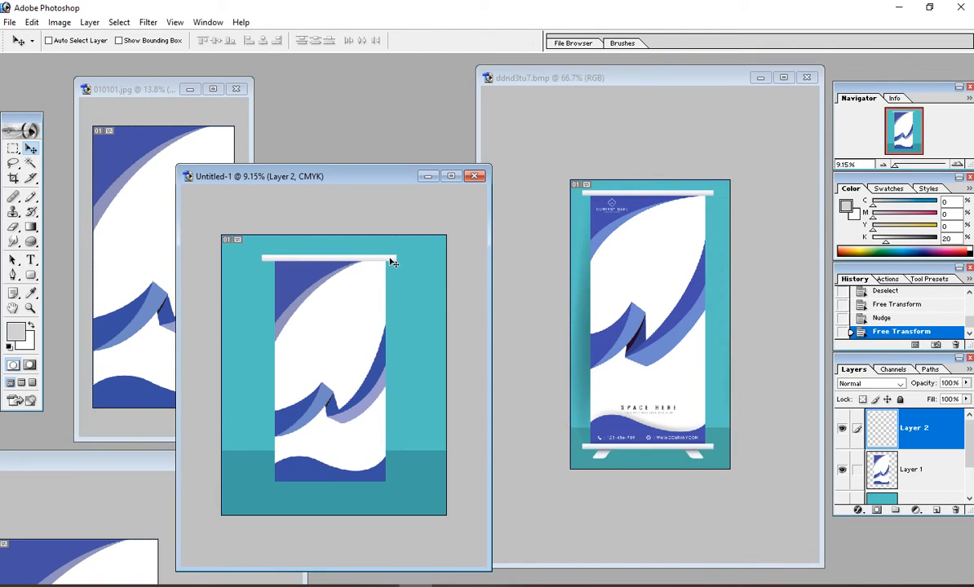
pyautogui.moveTo(391, 262); pyautogui.dragTo(406, 341)
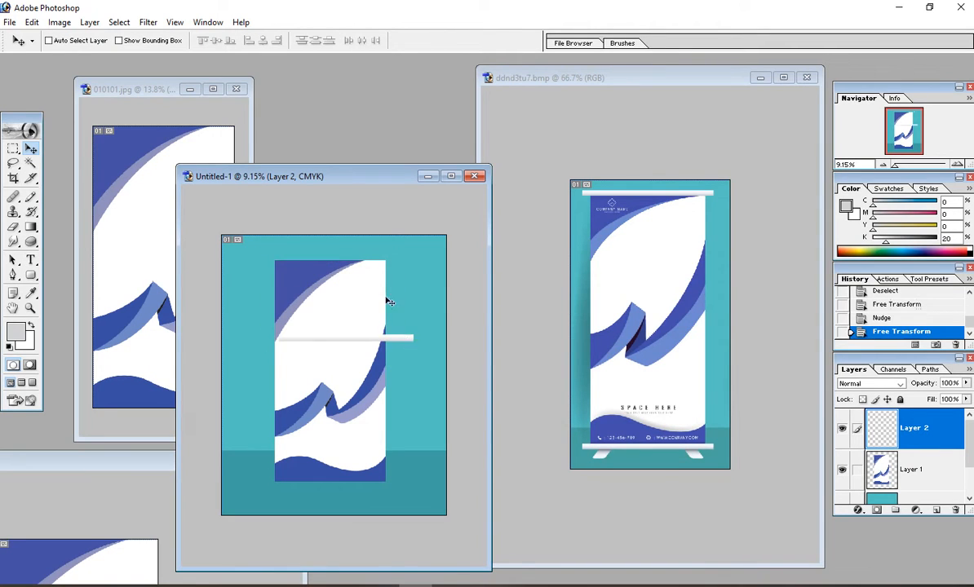
pyautogui.hotkey('ctrl', 'z')
pyautogui.moveTo(392, 259); pyautogui.dragTo(389, 483)
# Step: Nudge the duplicated bottom bar down, then zoom in on the banner's lower-left area
pyautogui.press('Down')
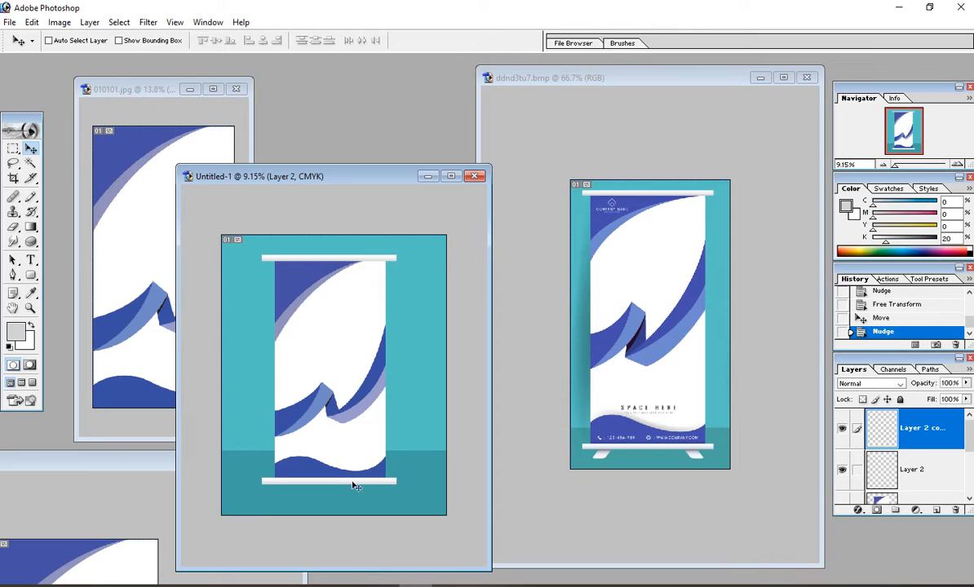
pyautogui.moveTo(242, 455); pyautogui.dragTo(443, 514)
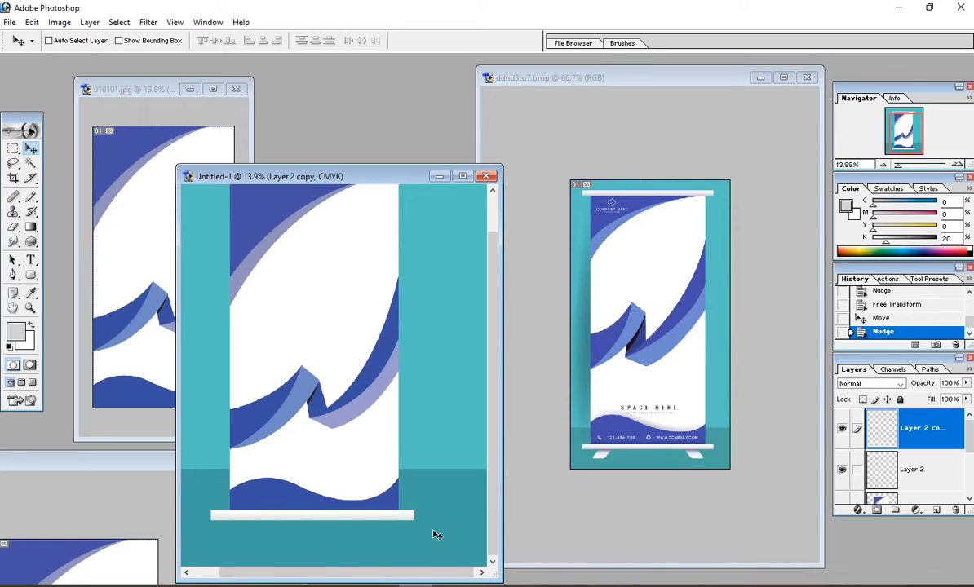
pyautogui.keyDown('ctrl'); pyautogui.moveTo(209, 491); pyautogui.dragTo(338, 564); pyautogui.keyUp('ctrl')
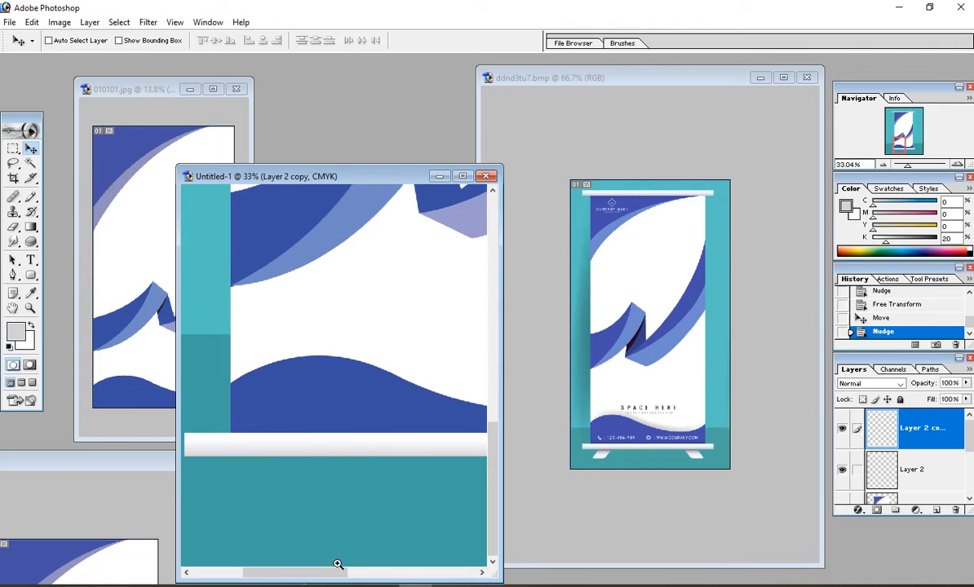
# Step: On a new layer, select a small rectangle under the bar's left end and gradient-fill it
pyautogui.click(13, 148)
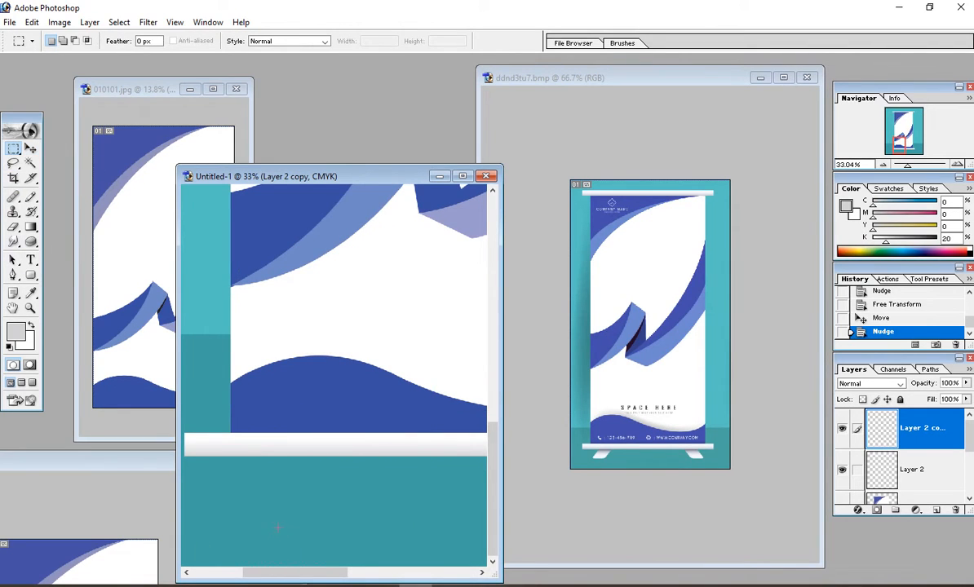
pyautogui.moveTo(248, 483); pyautogui.dragTo(248, 484)
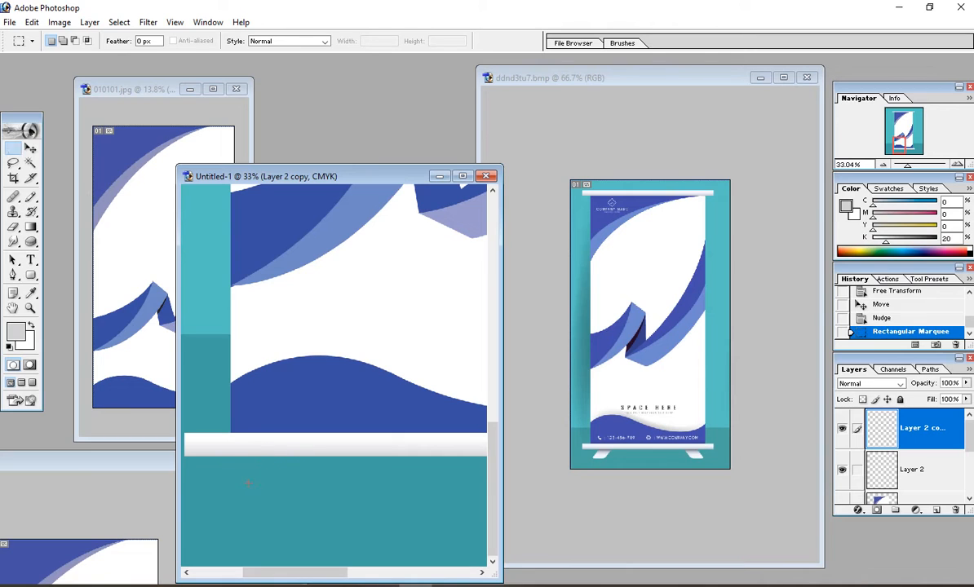
pyautogui.hotkey('ctrl', 'z')
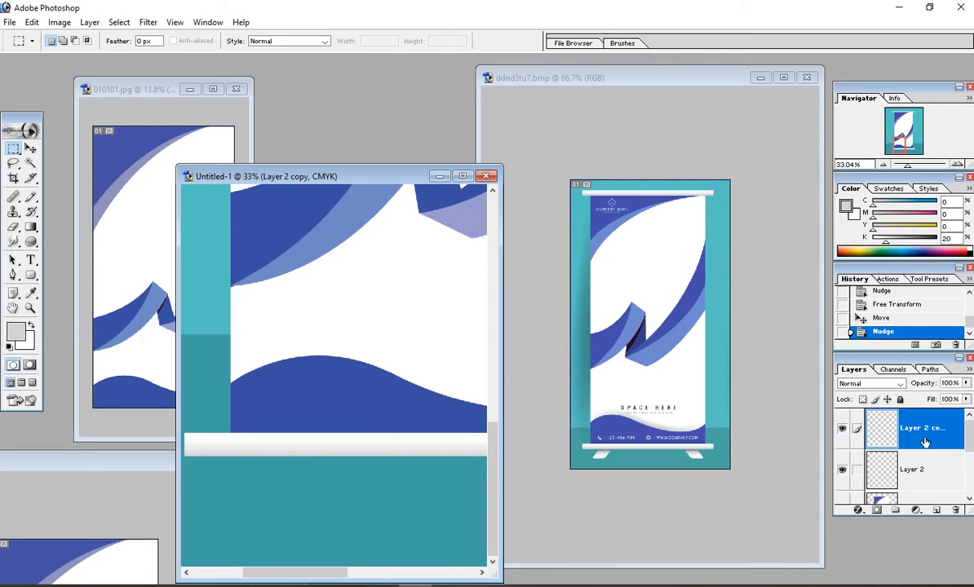
pyautogui.click(935, 511)
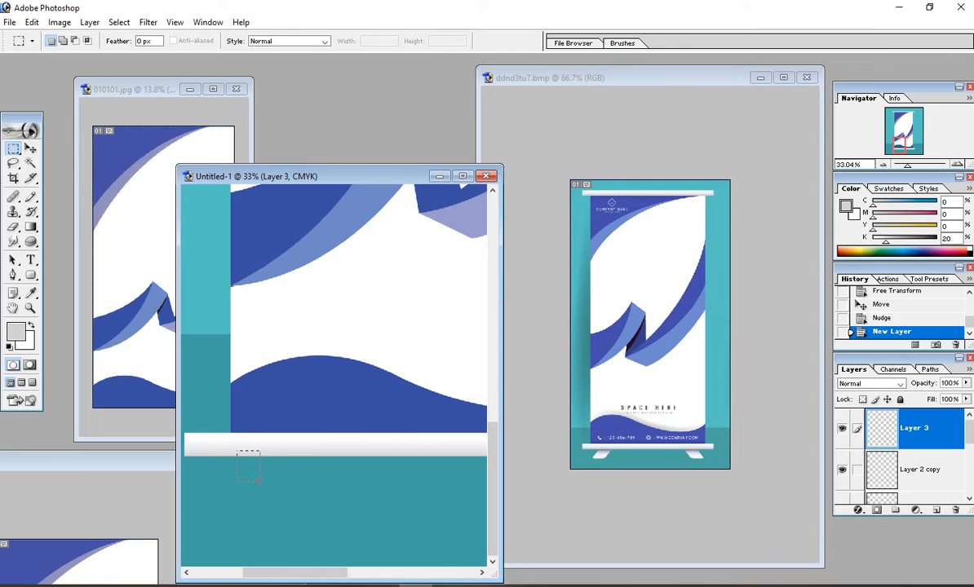
pyautogui.moveTo(260, 481); pyautogui.dragTo(260, 482)
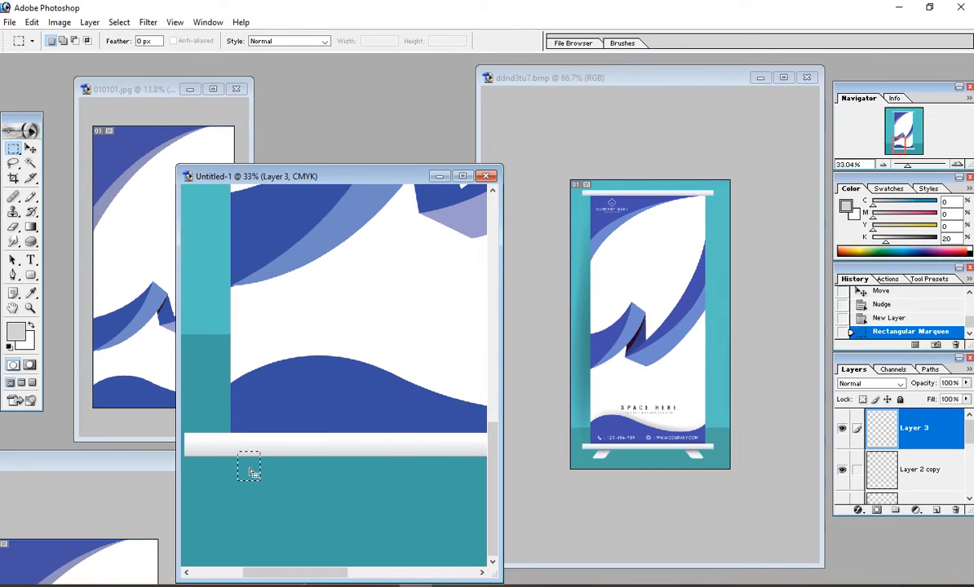
pyautogui.click(31, 228)
pyautogui.moveTo(244, 447); pyautogui.dragTo(249, 473)
pyautogui.hotkey('ctrl', 'z')
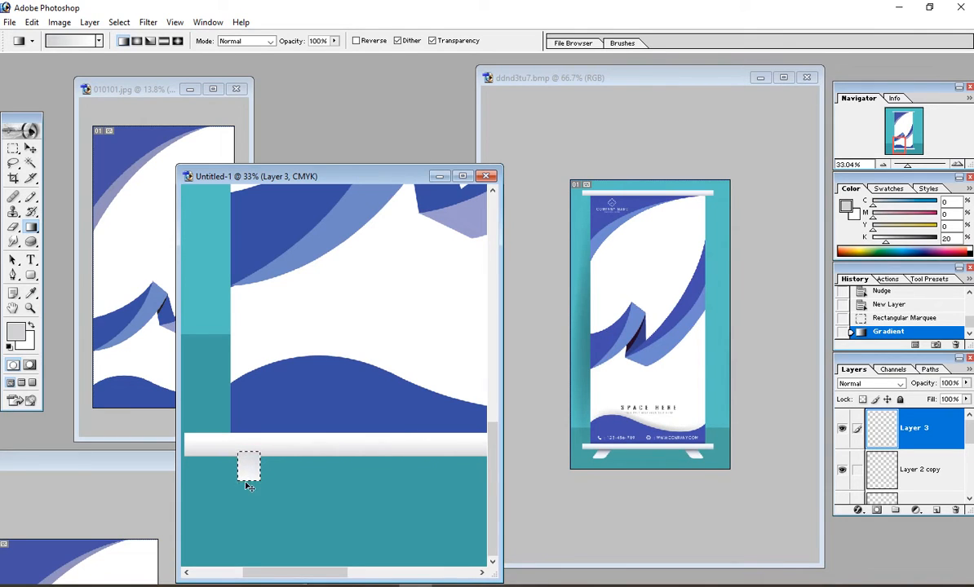
# Step: Deselect and send the foot layer behind the bottom bar
pyautogui.hotkey('ctrl', 'd')
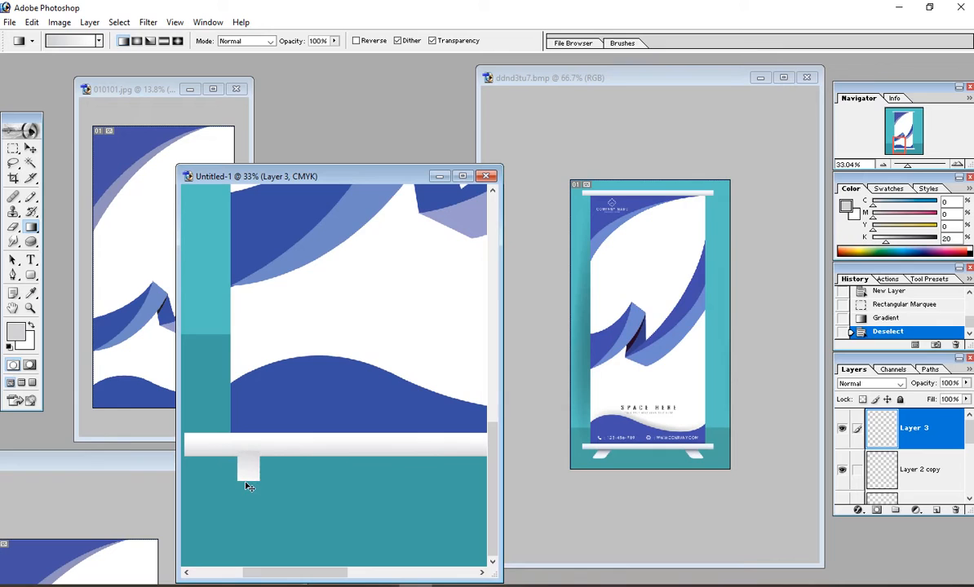
pyautogui.click(30, 149)
pyautogui.hotkey('ctrl', '[')
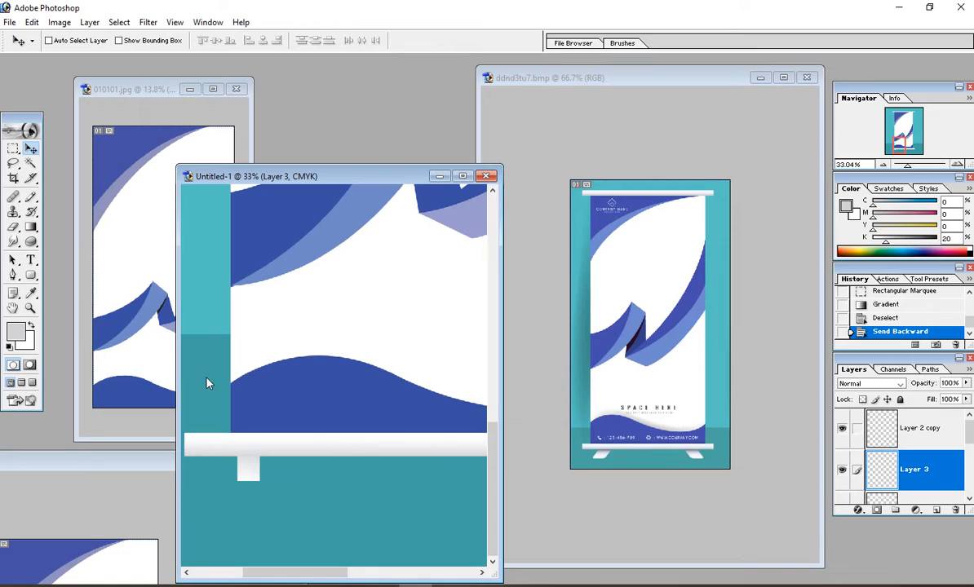
# Step: Rotate the foot block about 14° clockwise and move it down slightly
pyautogui.hotkey('ctrl', 't')
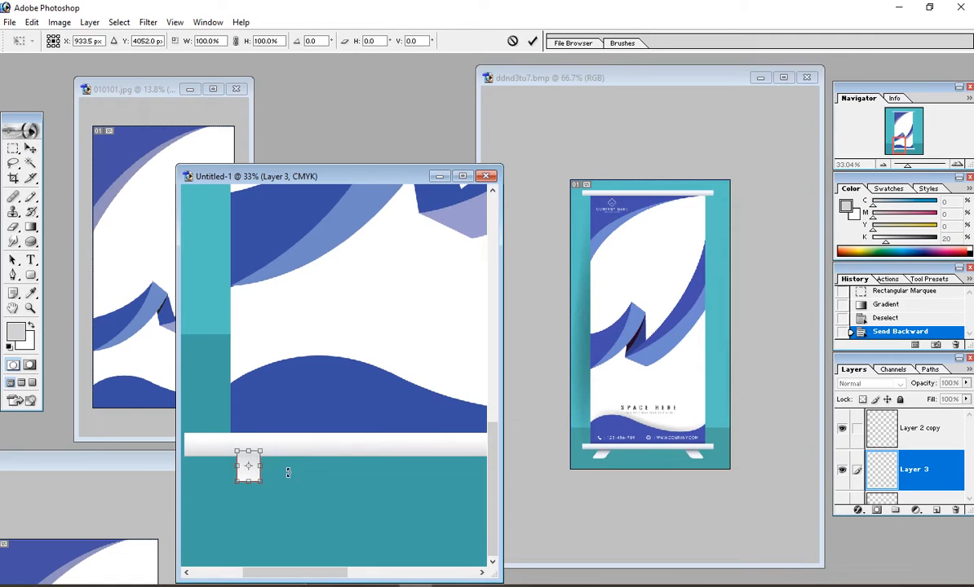
pyautogui.moveTo(278, 469); pyautogui.dragTo(273, 479)
pyautogui.press('Return')
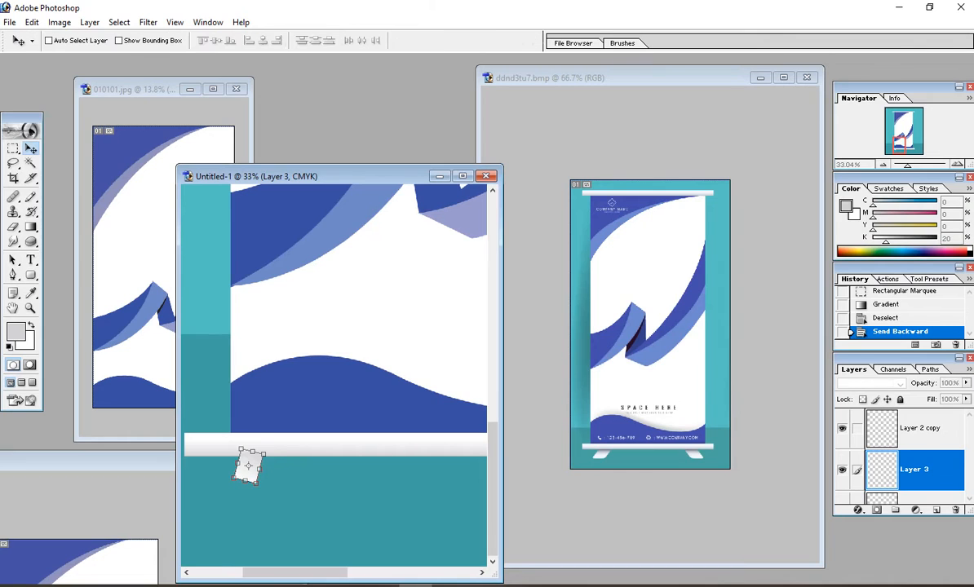
pyautogui.moveTo(252, 473); pyautogui.dragTo(247, 499)
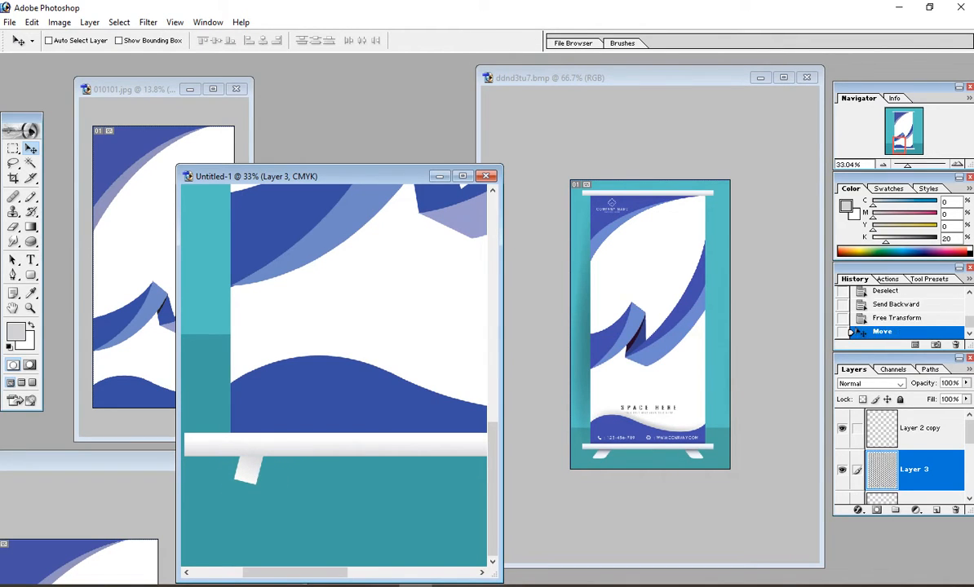
# Step: Re-apply a transform to the foot and trim its lower end flat
pyautogui.hotkey('ctrl', 'r')
pyautogui.hotkey('ctrl', 'r')
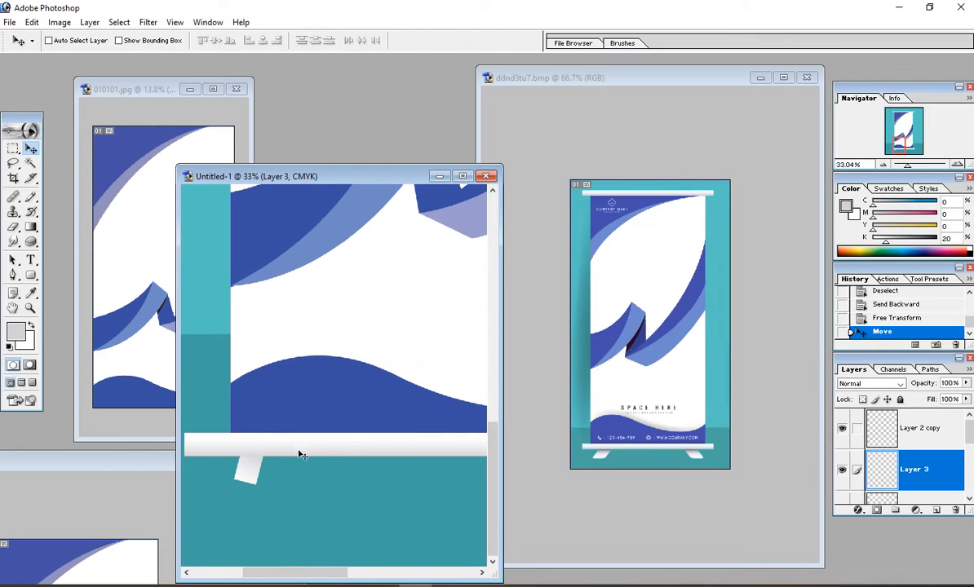
pyautogui.hotkey('ctrl', 't')
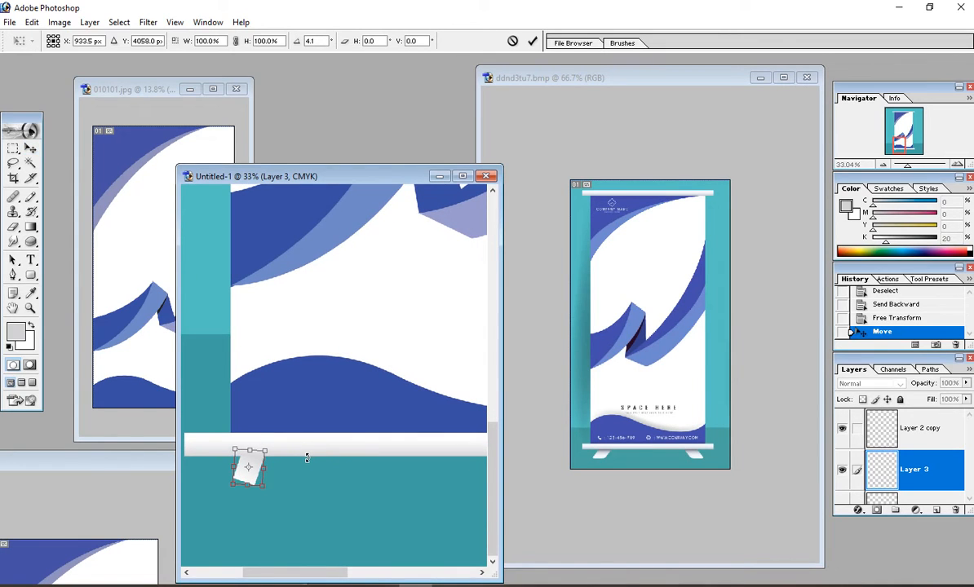
pyautogui.press('Return')
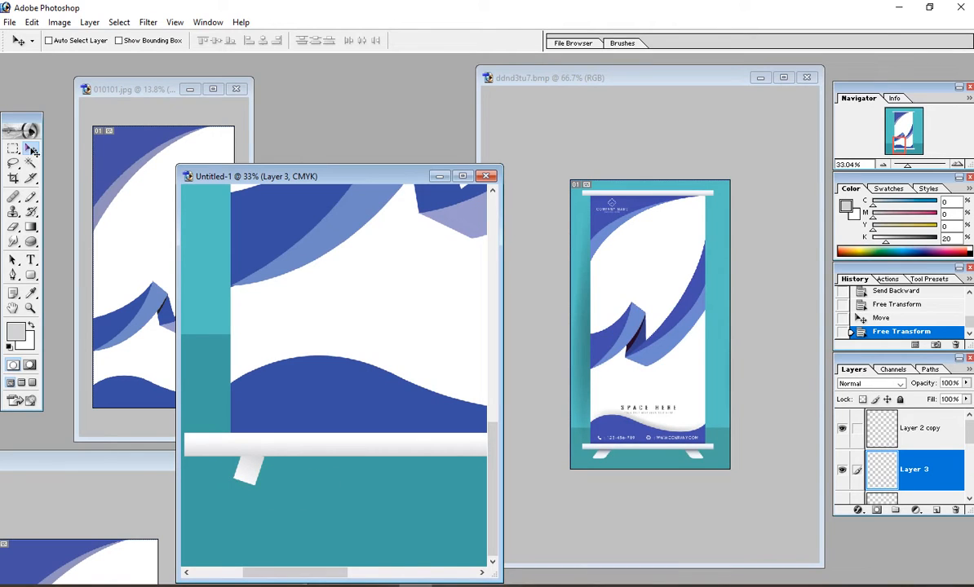
pyautogui.click(12, 146)
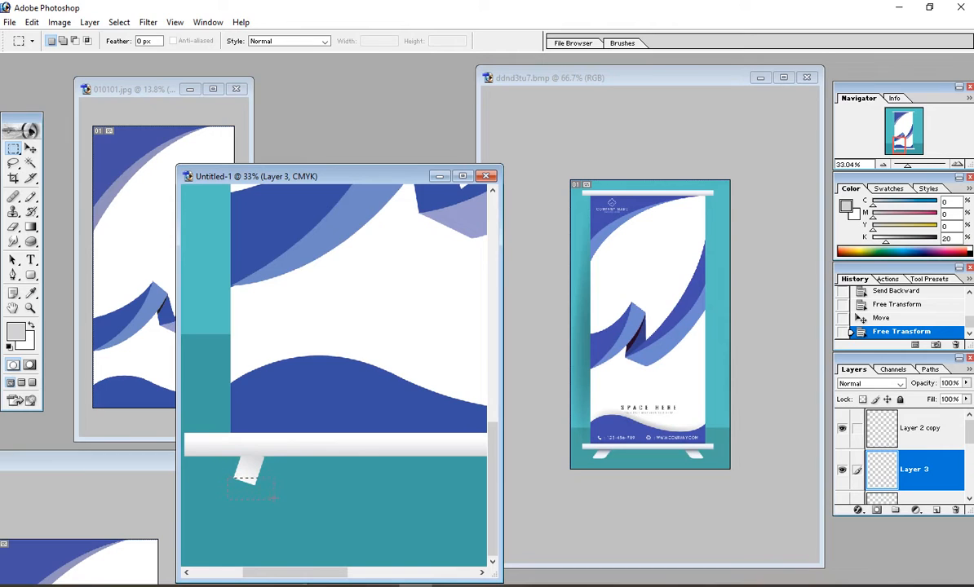
pyautogui.moveTo(278, 498); pyautogui.dragTo(278, 500)
pyautogui.hotkey('ctrl', 'd')
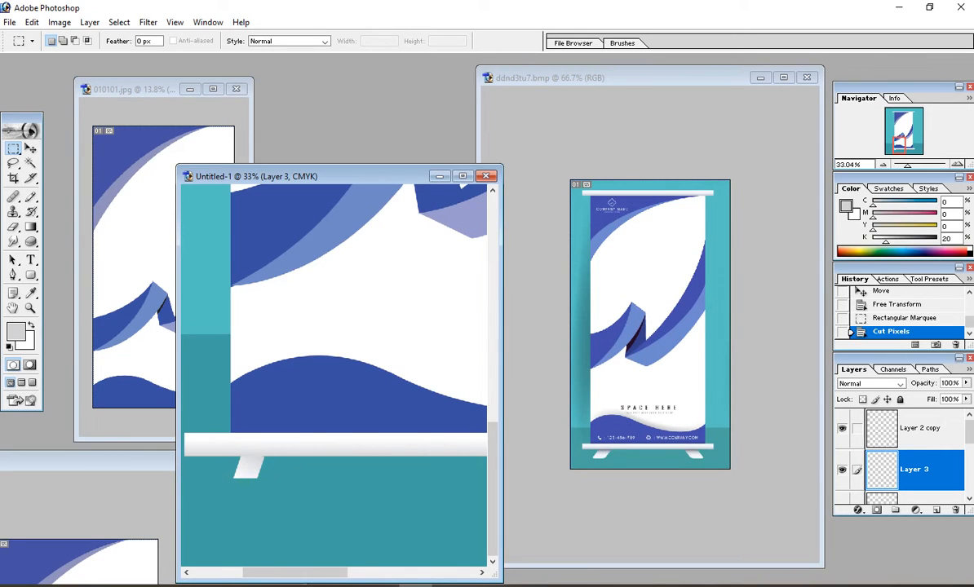
pyautogui.click(31, 149)
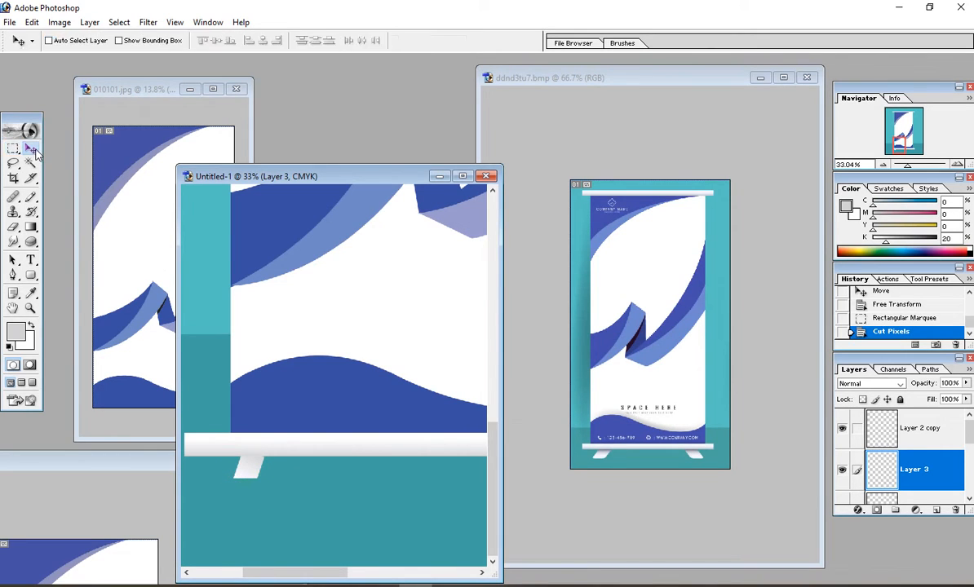
# Step: Duplicate the foot to the bottom bar's right end and mirror it horizontally
pyautogui.hotkey('ctrl', '-')
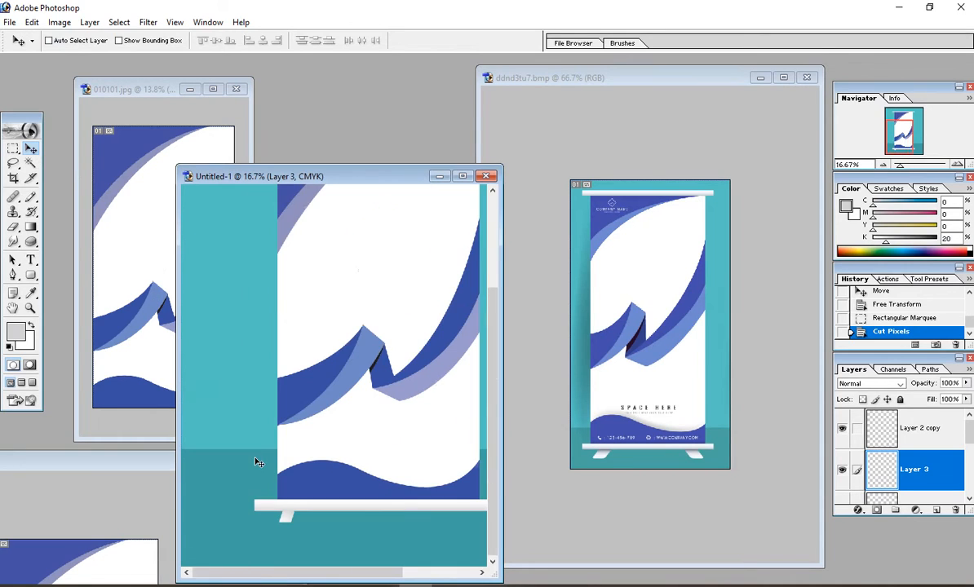
pyautogui.moveTo(289, 522); pyautogui.dragTo(428, 529)
pyautogui.moveTo(455, 532); pyautogui.dragTo(458, 534)
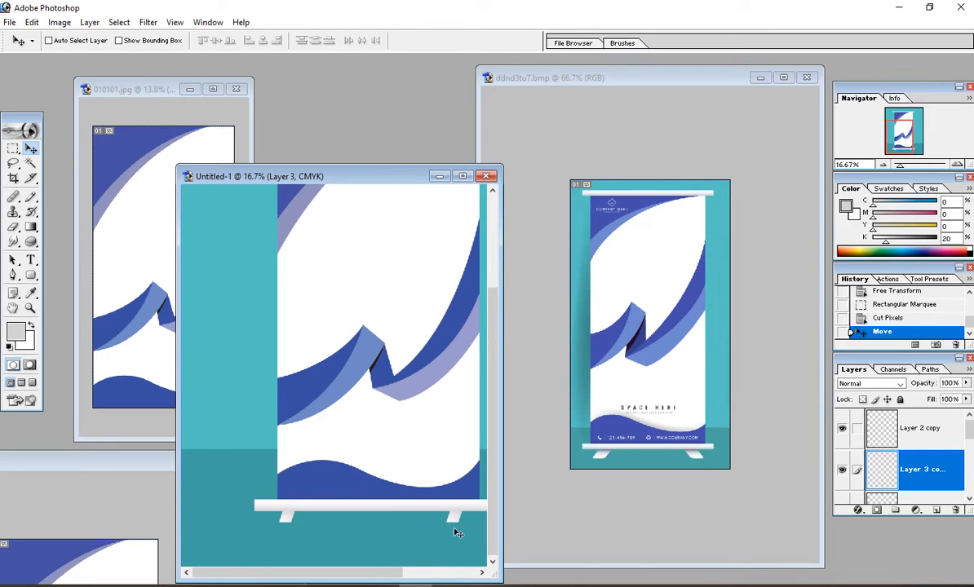
pyautogui.hotkey('ctrl', 't')
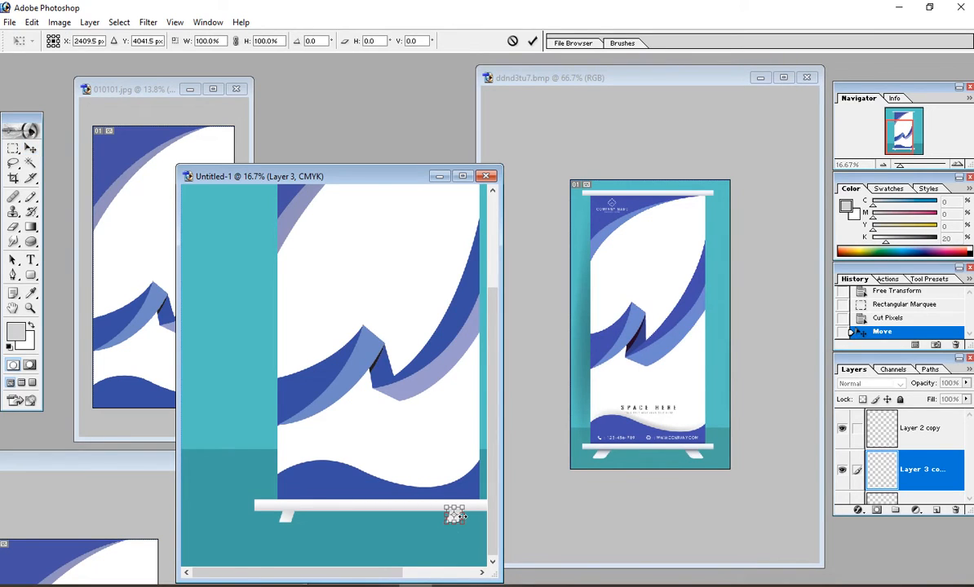
pyautogui.moveTo(454, 515); pyautogui.dragTo(439, 514)
pyautogui.press('Return')
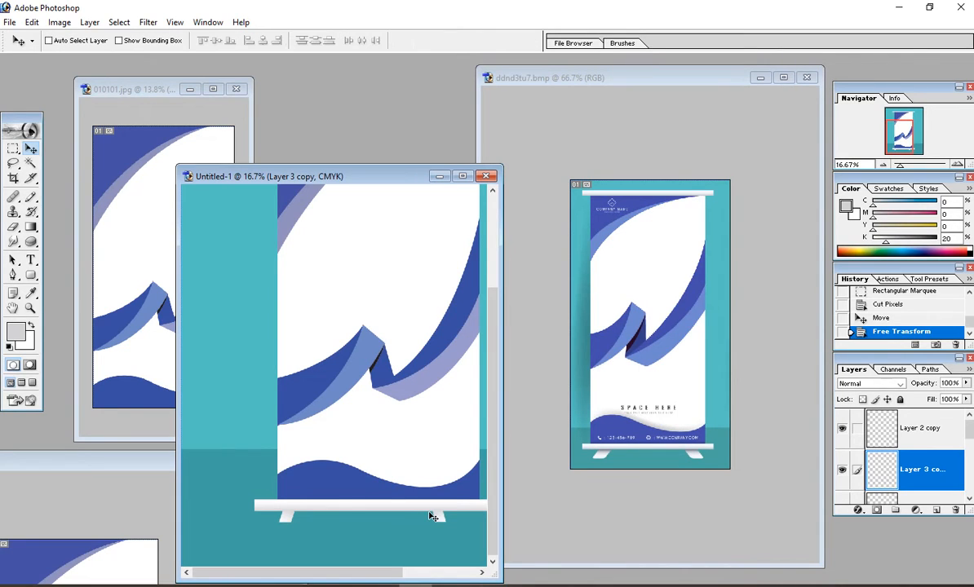
# Step: Nudge the right foot further right and zoom in on the banner and its base
pyautogui.hotkey('shift', 'Right')
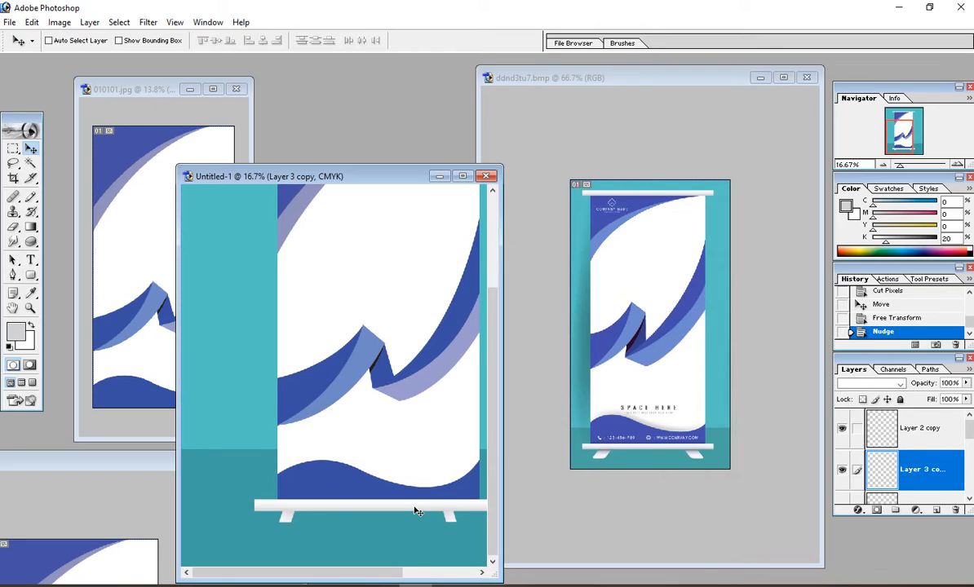
pyautogui.hotkey('shift', 'Right')
pyautogui.hotkey('shift', 'Right')
pyautogui.hotkey('shift', 'Right')
pyautogui.hotkey('shift', 'Right')
pyautogui.hotkey('shift', 'Right')
pyautogui.hotkey('shift', 'Right')
pyautogui.hotkey('shift', 'Right')
pyautogui.hotkey('shift', 'Right')
pyautogui.hotkey('shift', 'Right')
pyautogui.hotkey('shift', 'Right')
pyautogui.hotkey('shift', 'Right')
pyautogui.hotkey('shift', 'Right')
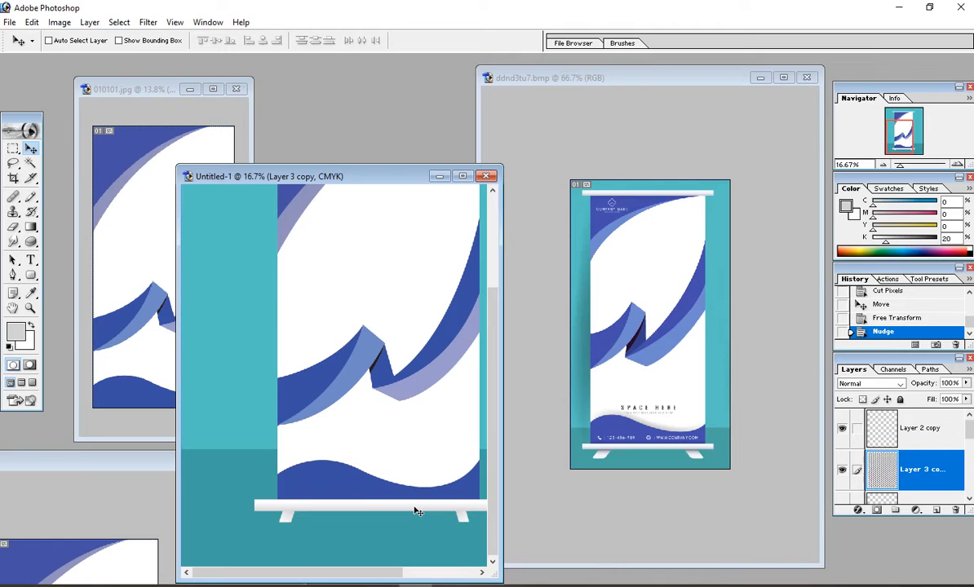
pyautogui.hotkey('ctrl', '-')
pyautogui.hotkey('ctrl', '-')
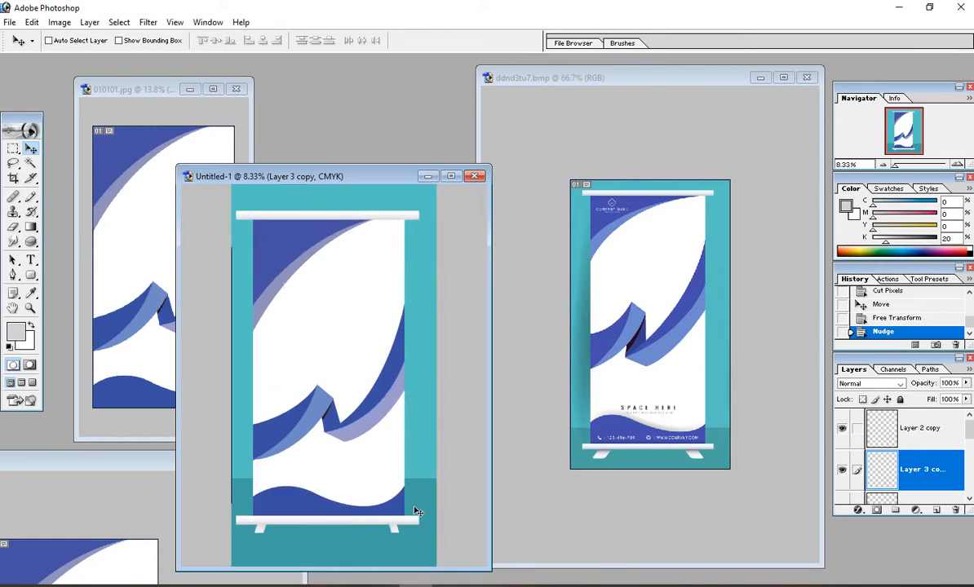
pyautogui.moveTo(241, 433); pyautogui.dragTo(499, 516)
# Step: Maximize the Untitled-1 window, zoom in, and pan to show the stand's bottom
pyautogui.click(463, 177)
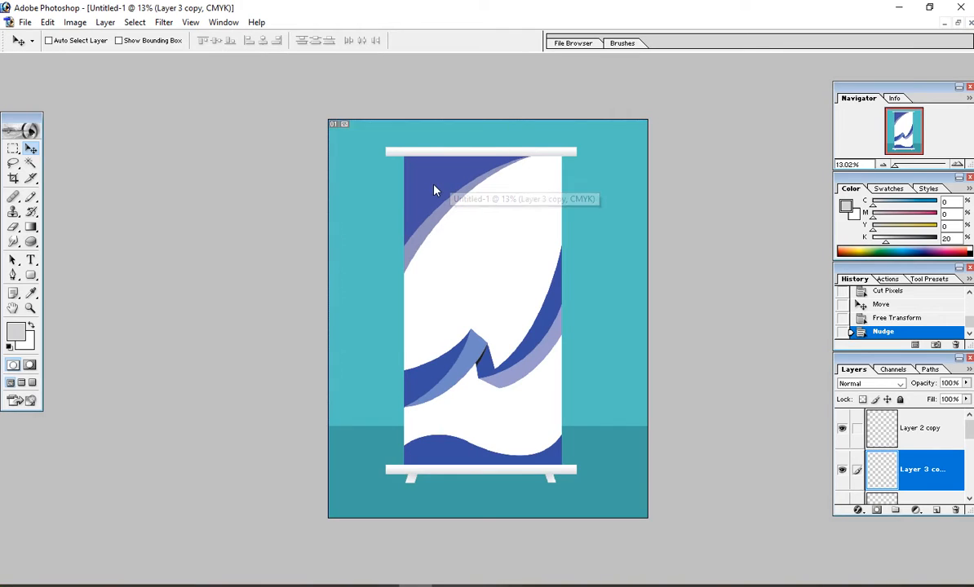
pyautogui.scroll(4, 457, 398)
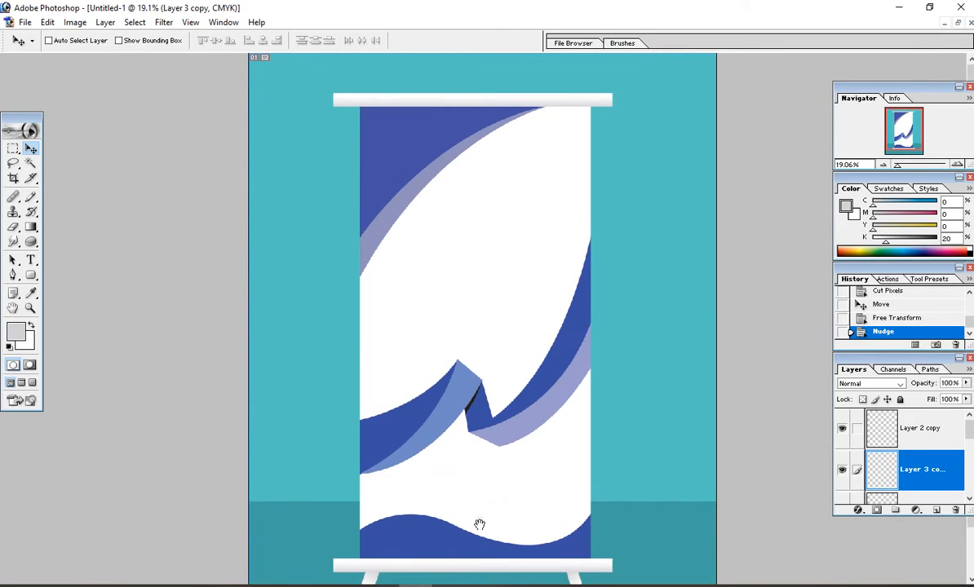
pyautogui.moveTo(480, 524); pyautogui.dragTo(480, 473)
# Step: Make Layer 2 copy the active layer and browse the Filter and Image menus
pyautogui.rightClick(366, 525)
pyautogui.click(371, 525)
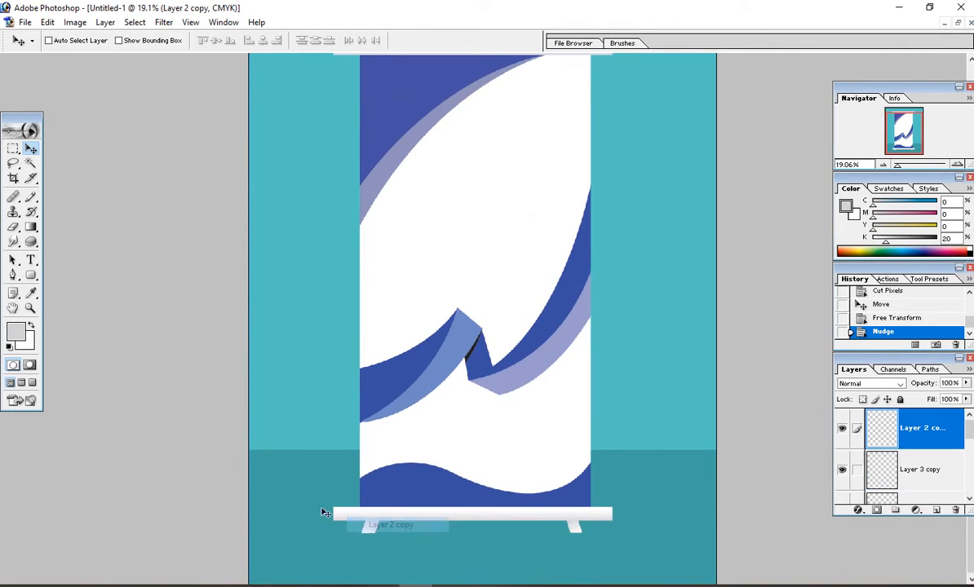
pyautogui.click(165, 24)
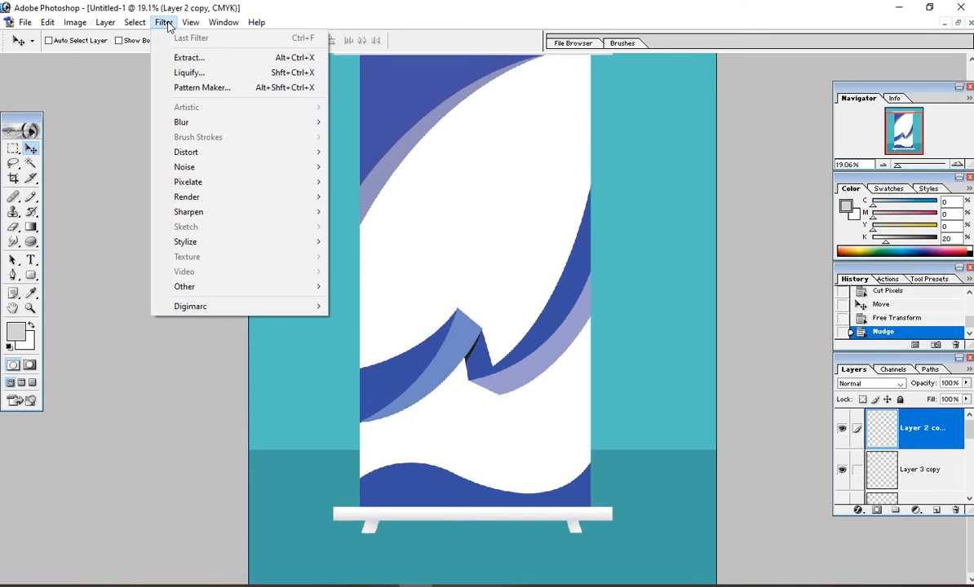
pyautogui.click(155, 23)
pyautogui.click(75, 23)
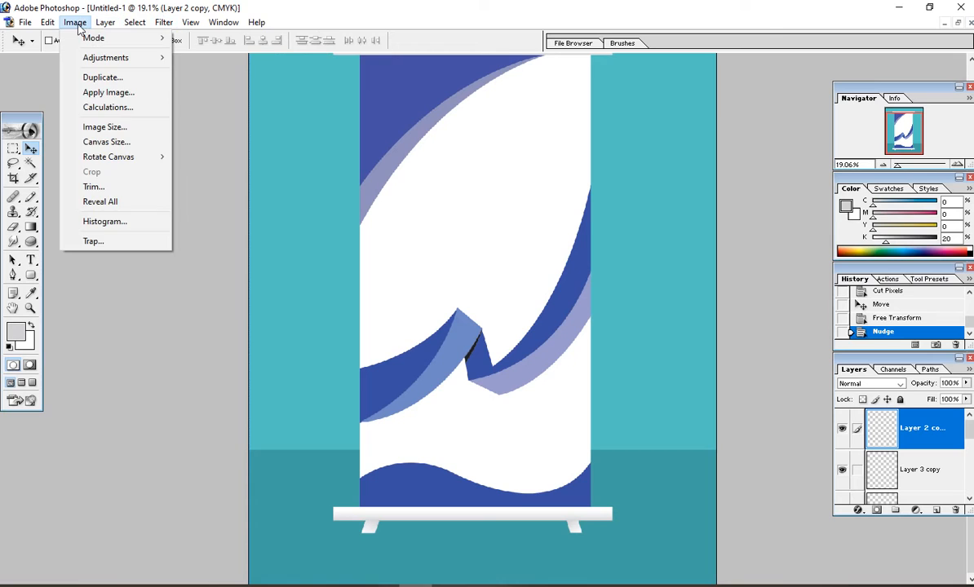
pyautogui.moveTo(162, 22)
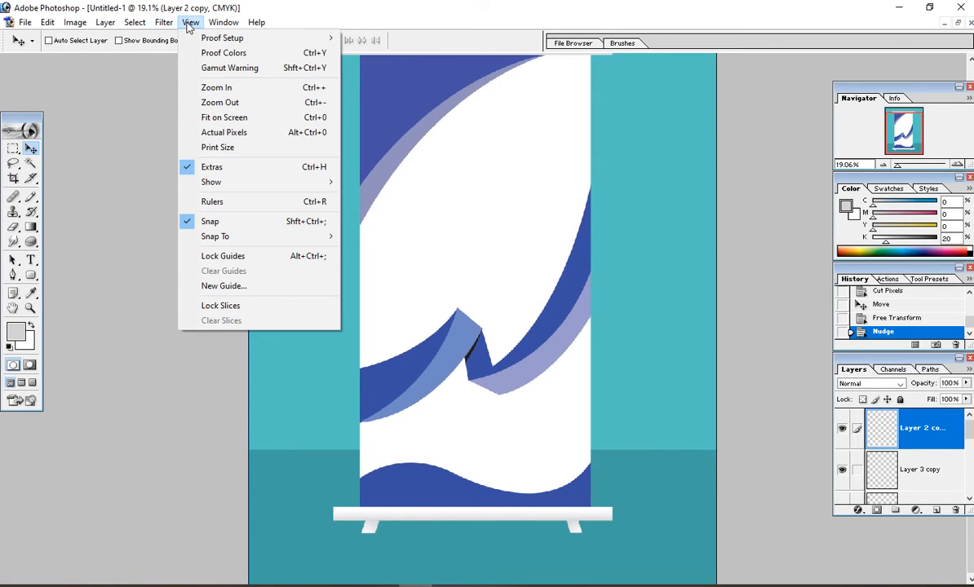
# Step: Give the bottom bar a Multiply drop shadow: 57% opacity, 41 px distance, 29 px size
pyautogui.click(857, 512)
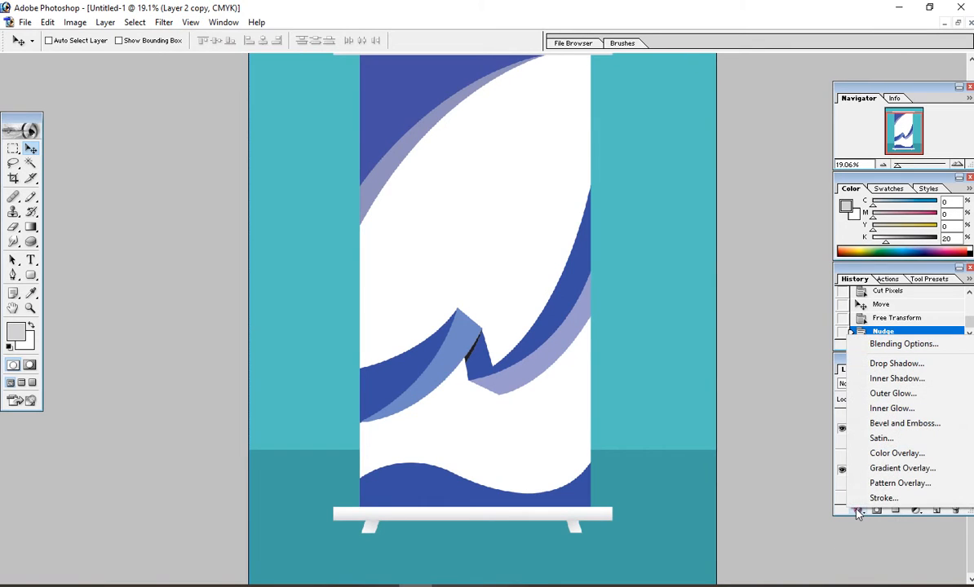
pyautogui.click(868, 367)
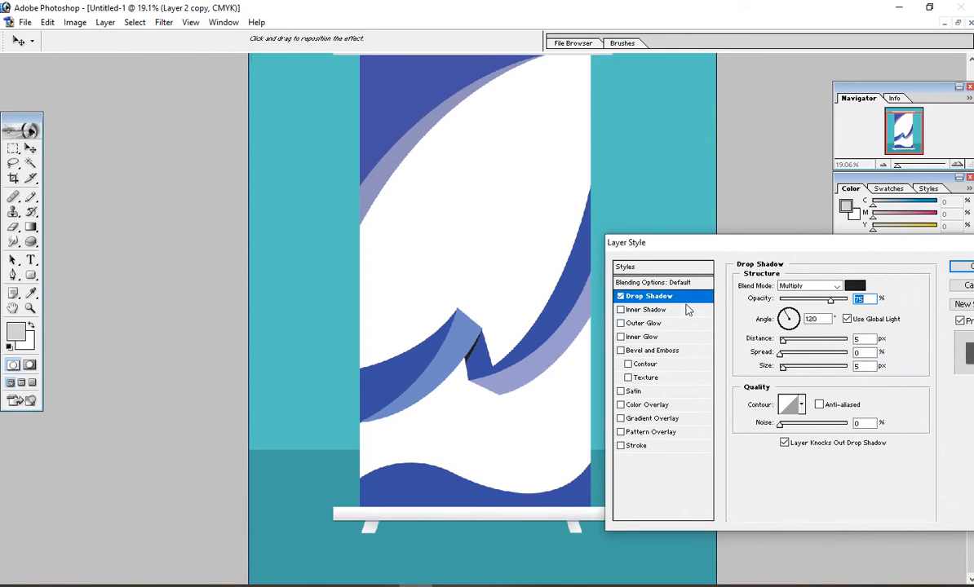
pyautogui.moveTo(783, 340); pyautogui.dragTo(804, 347)
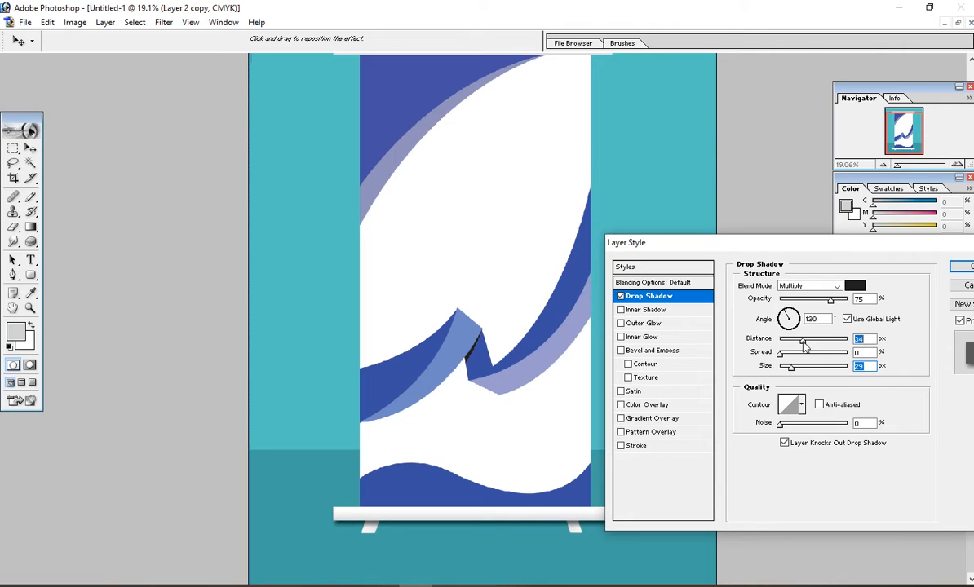
pyautogui.moveTo(833, 304); pyautogui.dragTo(816, 323)
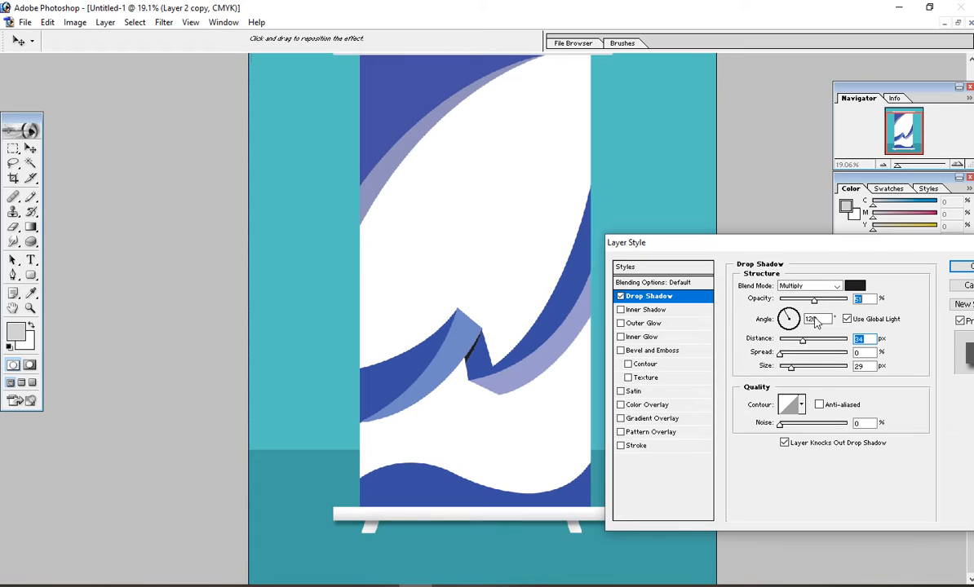
pyautogui.moveTo(773, 241); pyautogui.dragTo(545, 157)
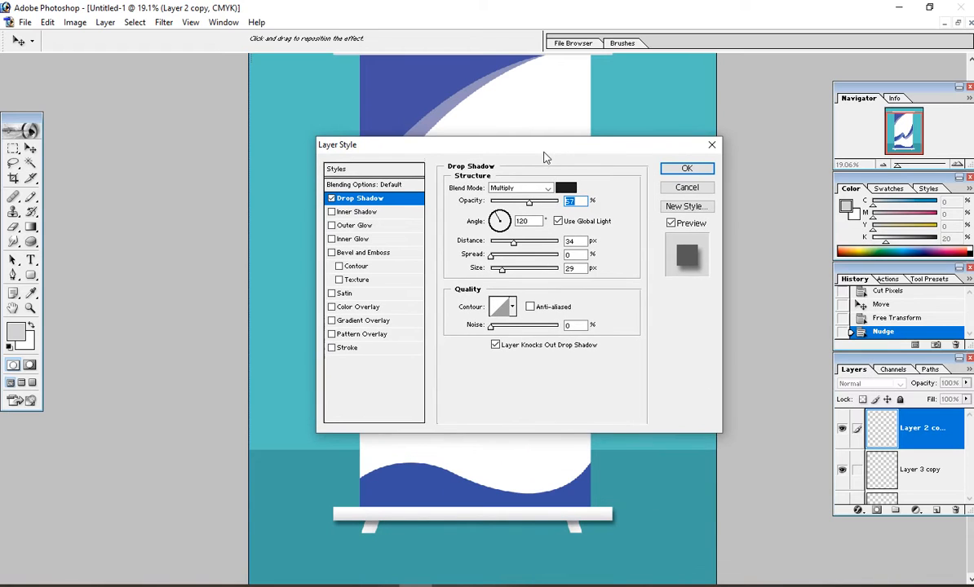
pyautogui.moveTo(513, 243); pyautogui.dragTo(518, 245)
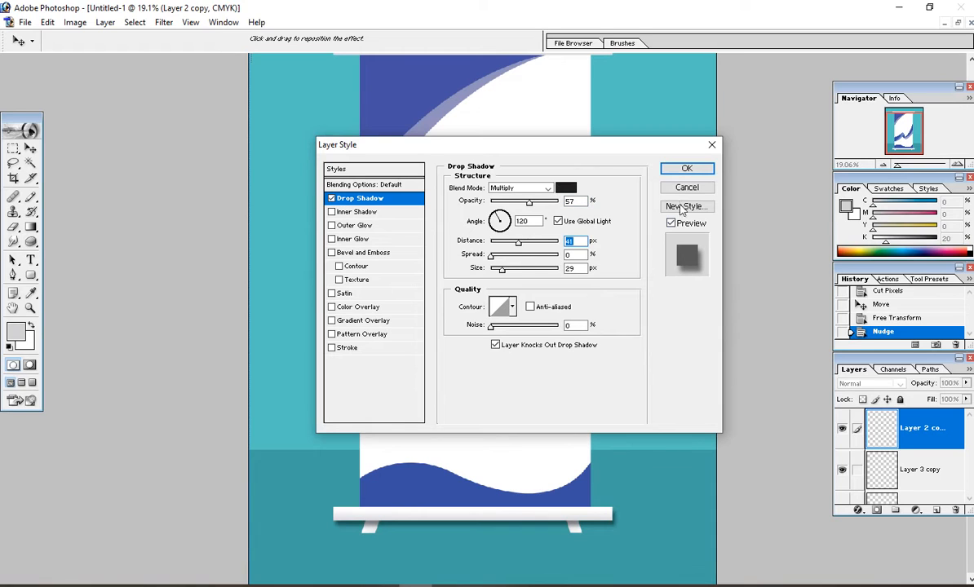
pyautogui.click(685, 169)
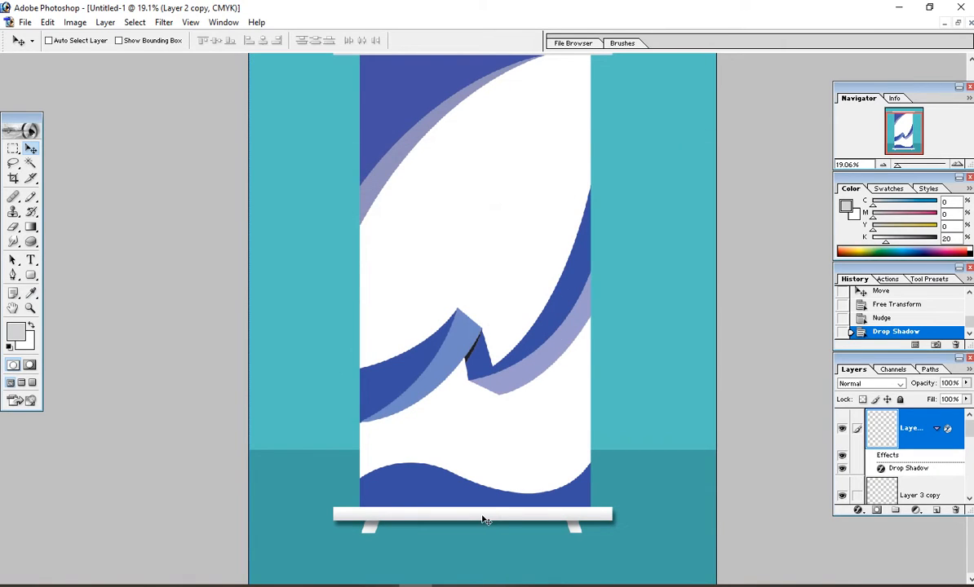
# Step: Select Layer 3 copy and apply a free transform to the right foot
pyautogui.rightClick(574, 533)
pyautogui.click(596, 539)
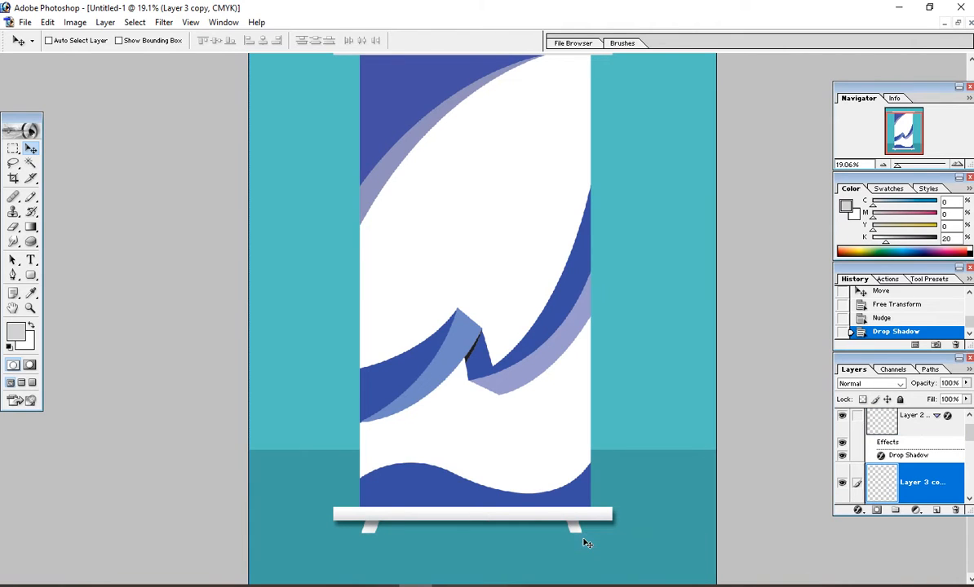
pyautogui.hotkey('ctrl', 't')
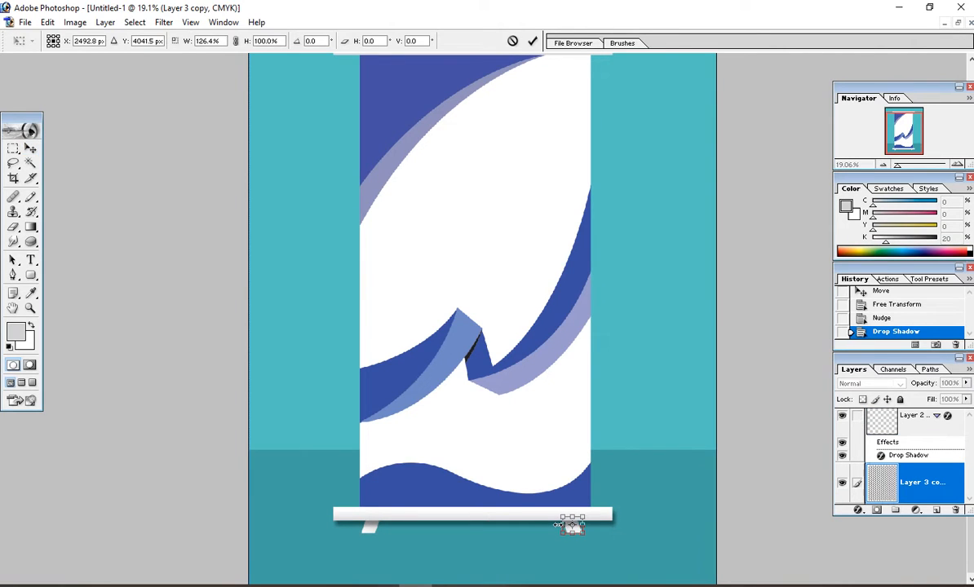
pyautogui.press('Return')
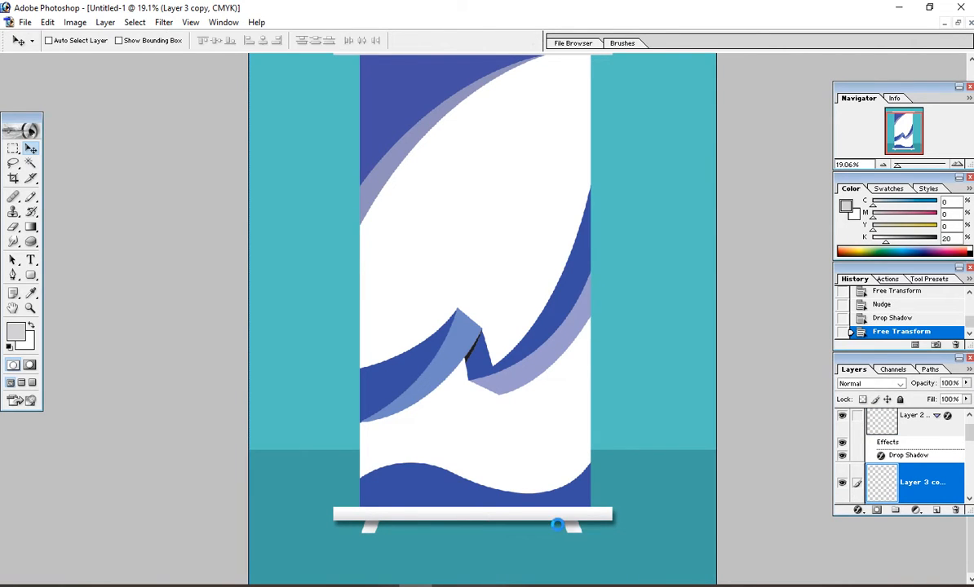
# Step: Select Layer 3 and adjust the left foot's width to match the right foot, then fit the view
pyautogui.rightClick(371, 533)
pyautogui.click(383, 536)
pyautogui.hotkey('ctrl', 't')
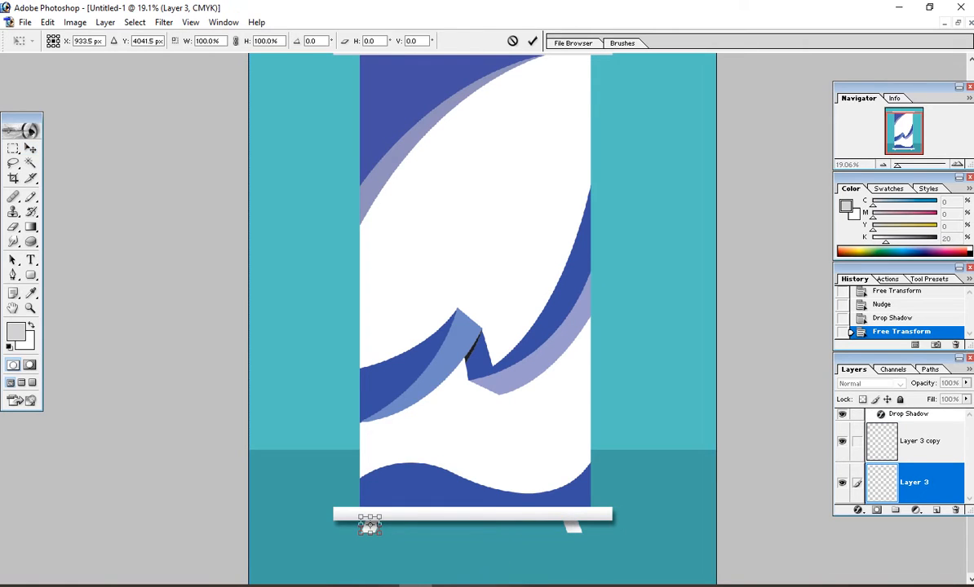
pyautogui.moveTo(380, 526); pyautogui.dragTo(385, 525)
pyautogui.press('Return')
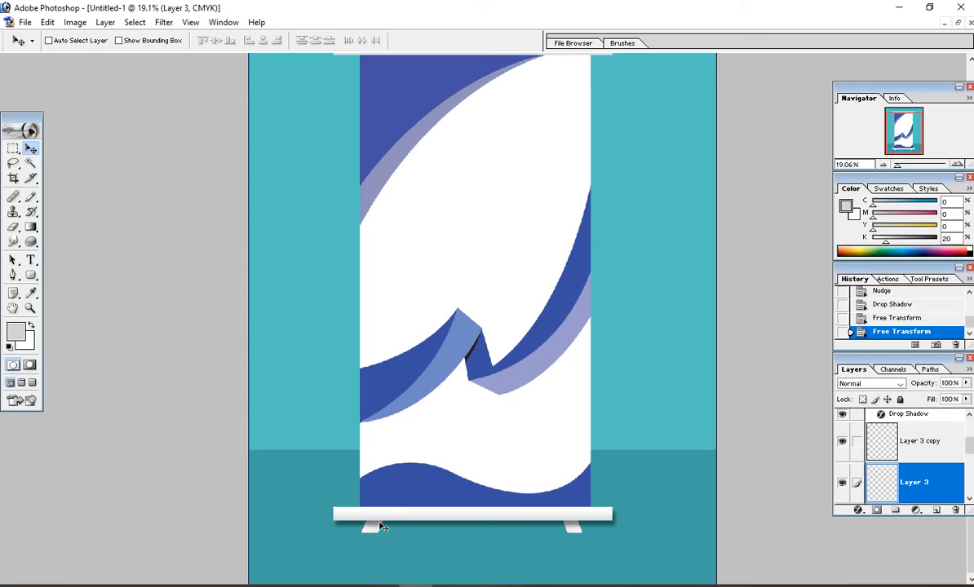
pyautogui.hotkey('ctrl', 't')
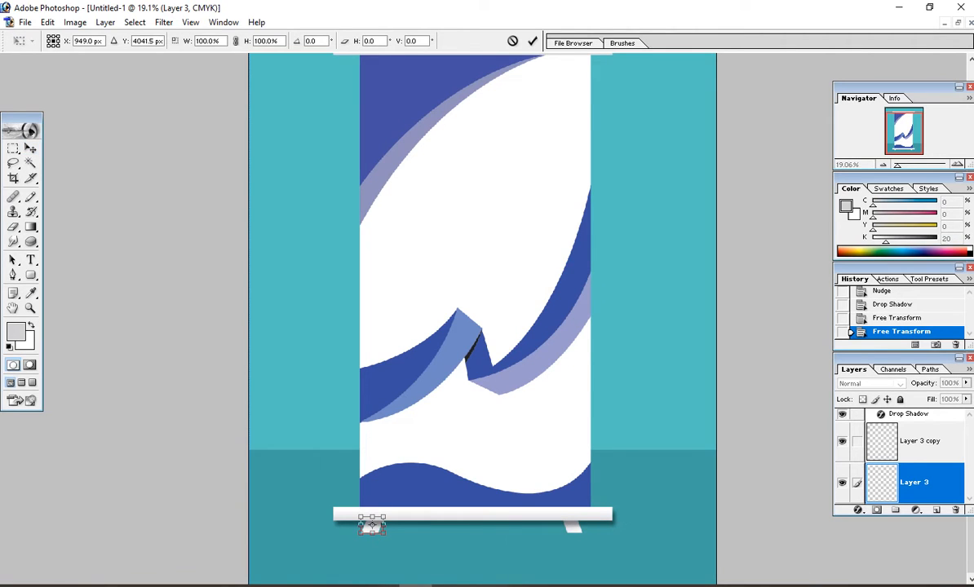
pyautogui.moveTo(386, 527); pyautogui.dragTo(383, 527)
pyautogui.press('Return')
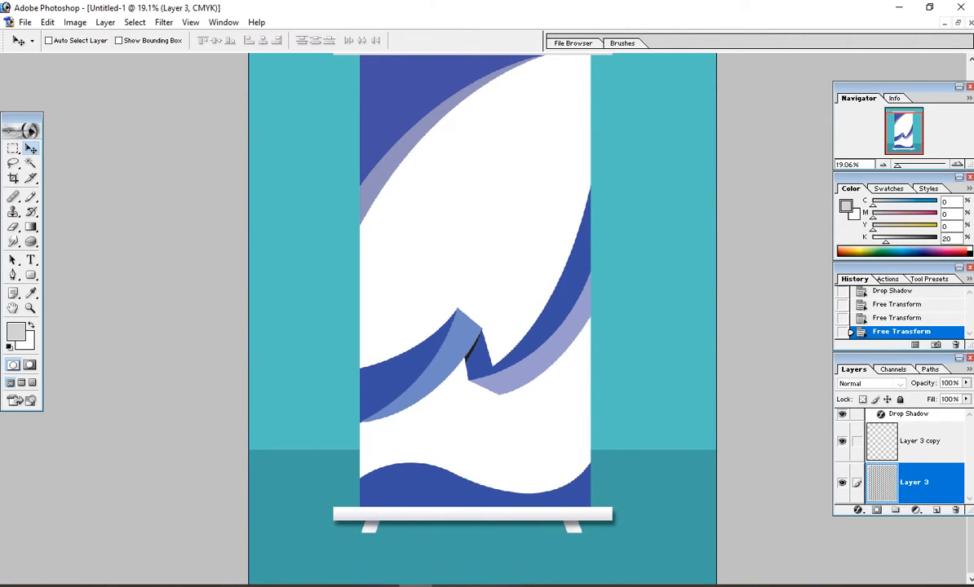
pyautogui.hotkey('ctrl', '-')
pyautogui.hotkey('ctrl', '-')
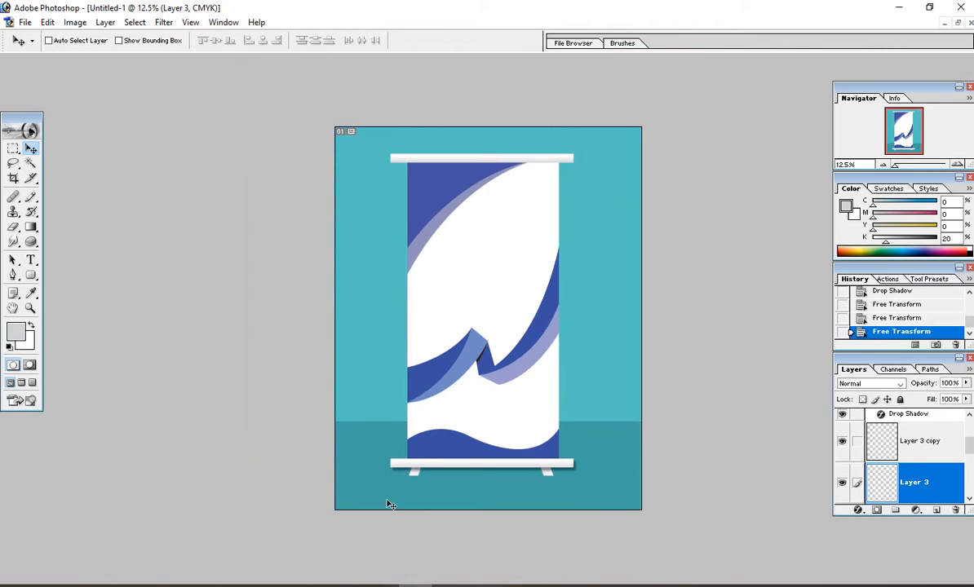
pyautogui.hotkey('ctrl', '0')
# Step: Select both foot layers and give them a Multiply drop shadow of about 23 px distance
pyautogui.moveTo(337, 472); pyautogui.dragTo(655, 508)
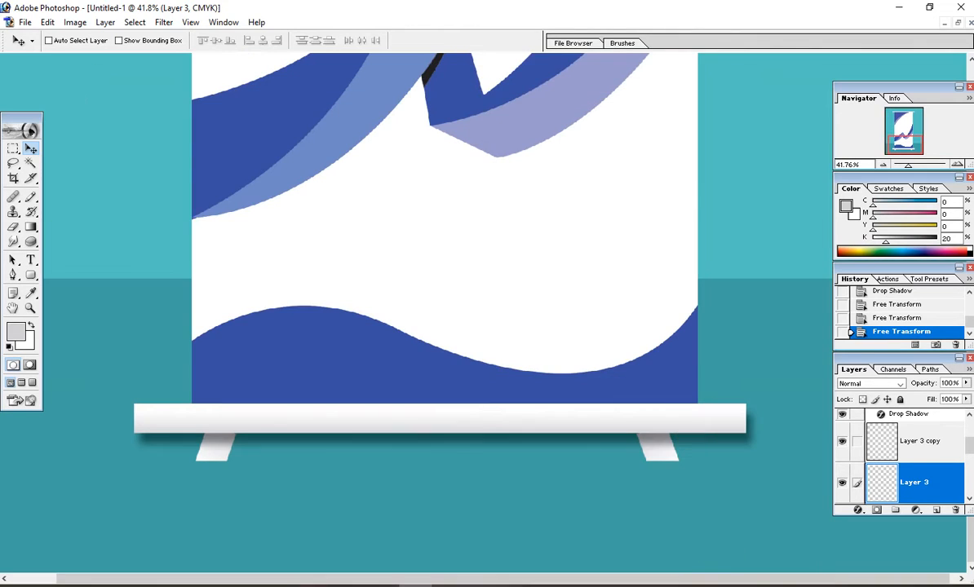
pyautogui.rightClick(210, 459)
pyautogui.click(233, 466)
pyautogui.rightClick(666, 461)
pyautogui.keyDown('shift'); pyautogui.click(696, 465); pyautogui.keyUp('shift')
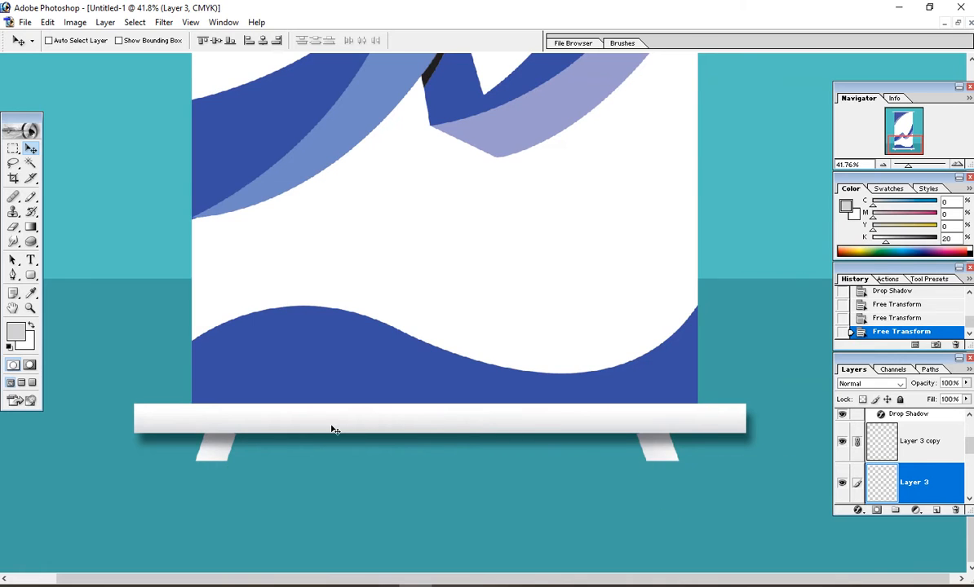
pyautogui.click(857, 510)
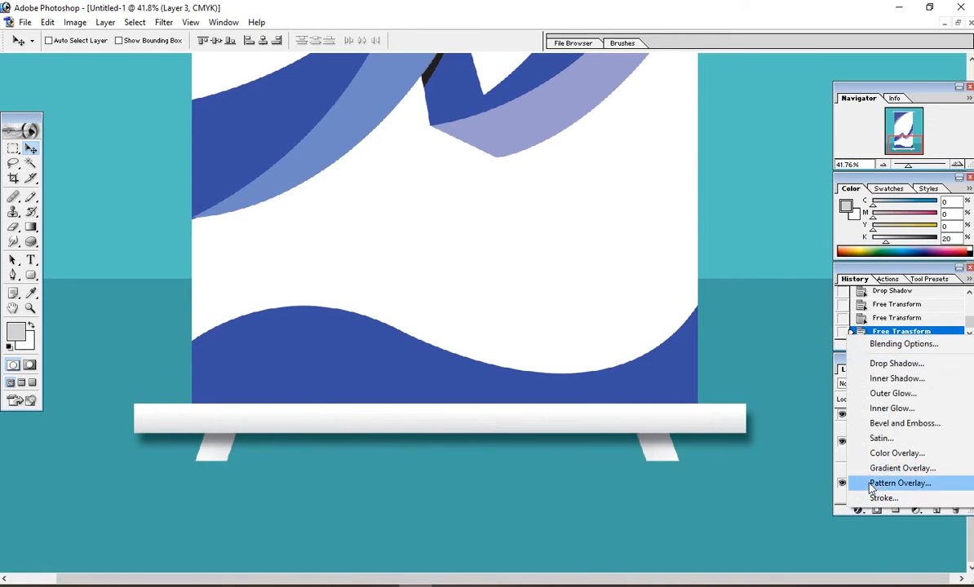
pyautogui.click(877, 364)
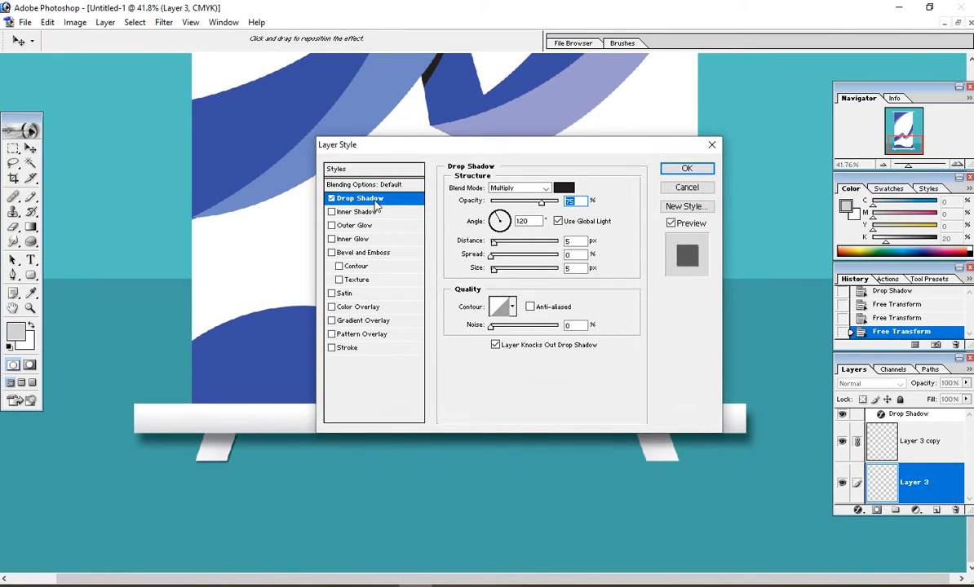
pyautogui.moveTo(493, 244); pyautogui.dragTo(502, 218)
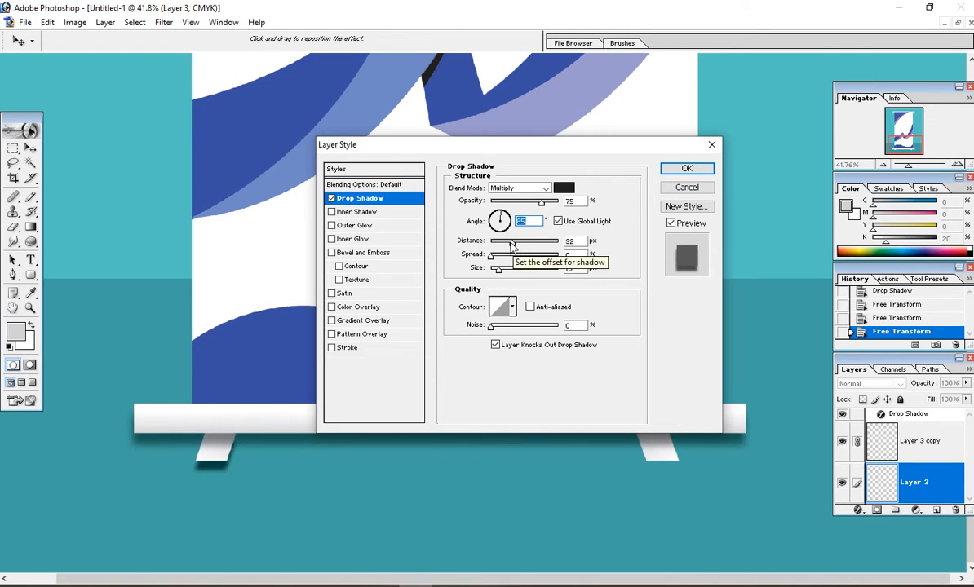
pyautogui.moveTo(511, 247); pyautogui.dragTo(506, 248)
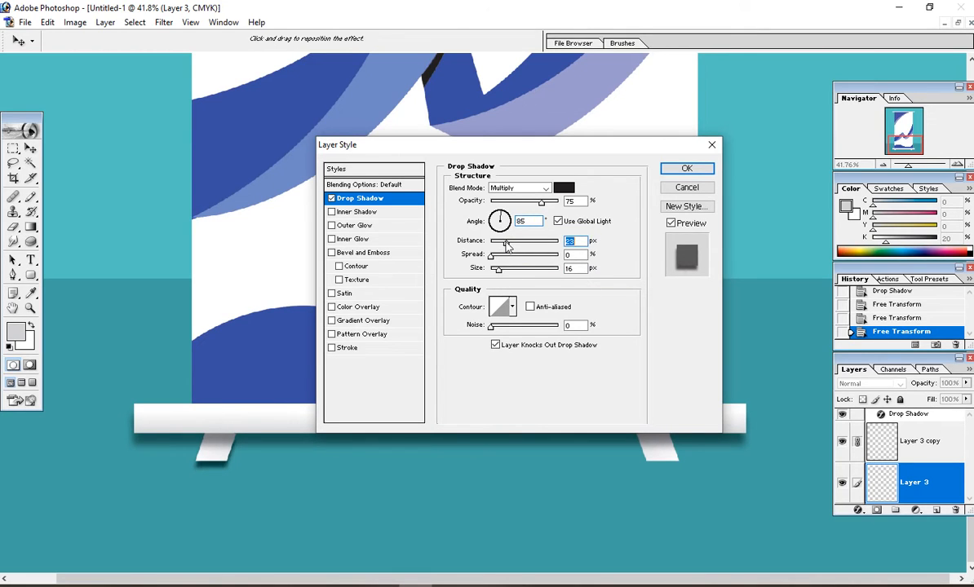
pyautogui.click(687, 168)
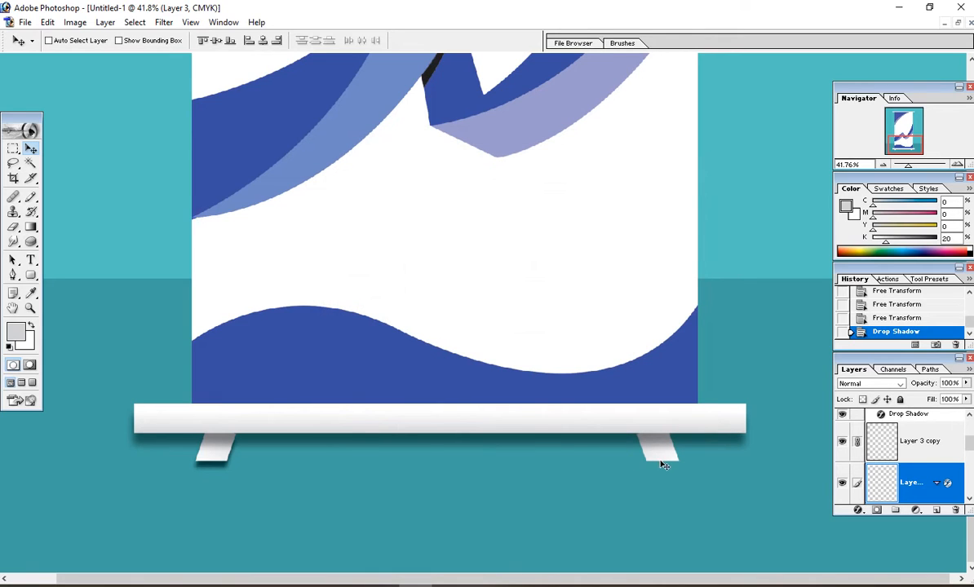
# Step: Give Layer 3 copy a drop shadow at 75% opacity, 90° angle, 29 px distance, 38 px size
pyautogui.rightClick(665, 465)
pyautogui.click(681, 463)
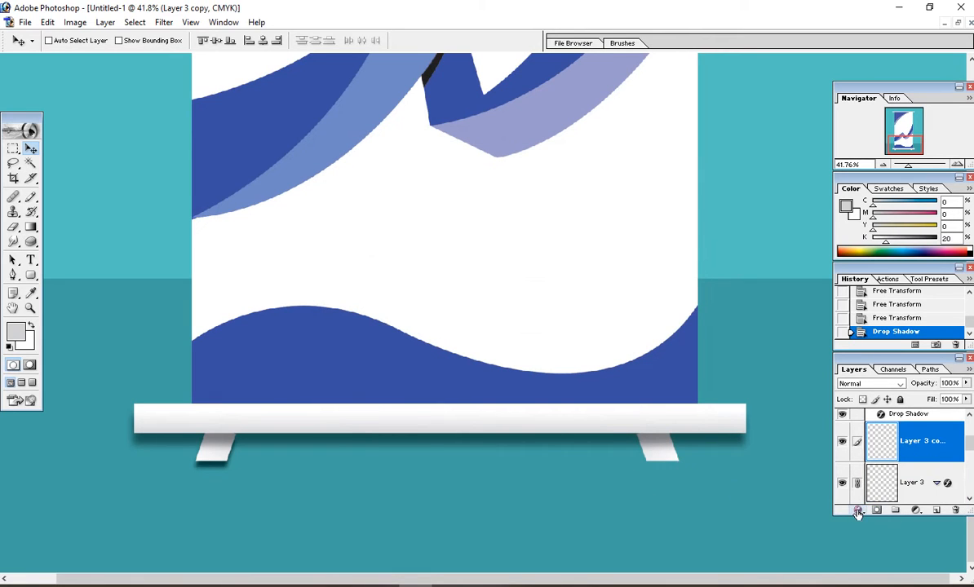
pyautogui.click(858, 512)
pyautogui.click(884, 366)
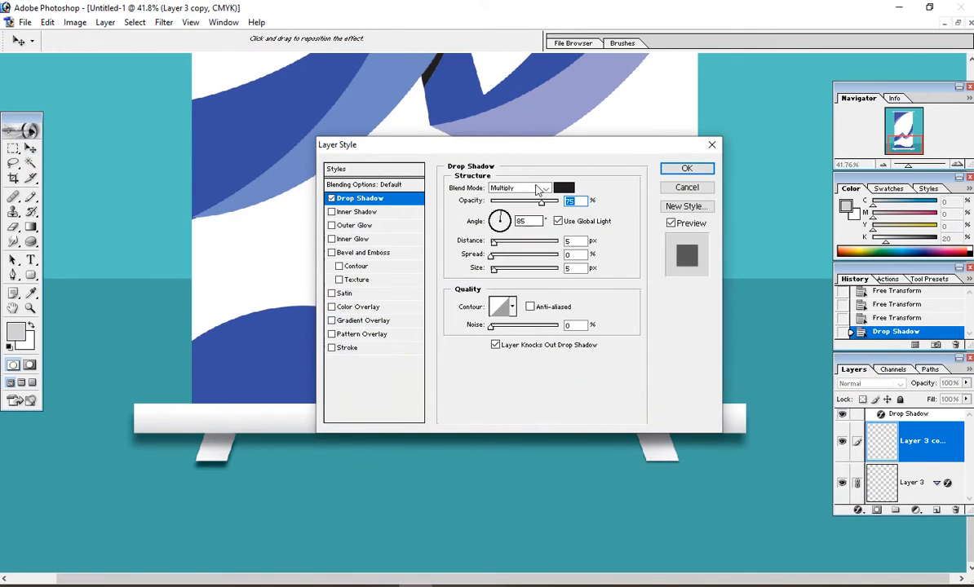
pyautogui.moveTo(520, 153); pyautogui.dragTo(362, 96)
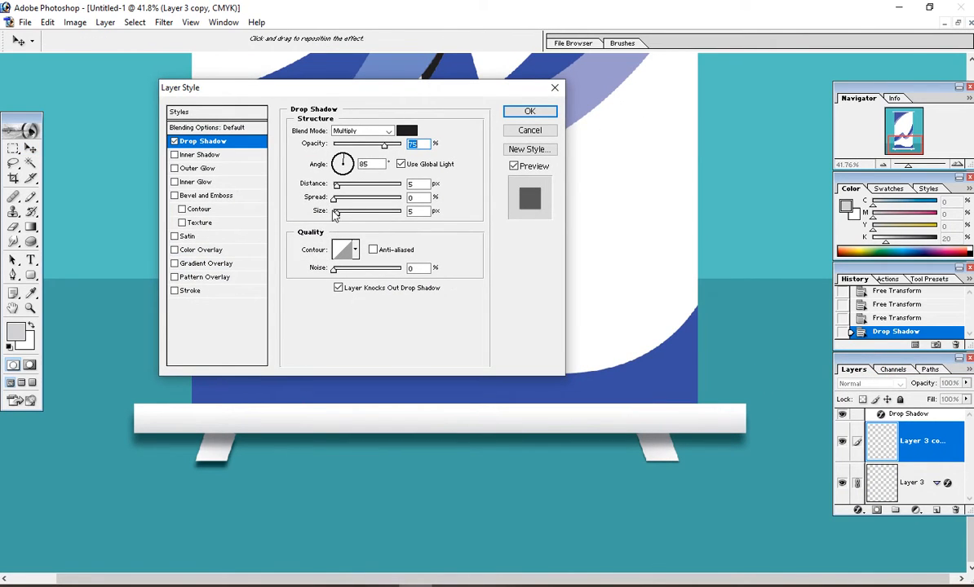
pyautogui.moveTo(334, 212); pyautogui.dragTo(356, 201)
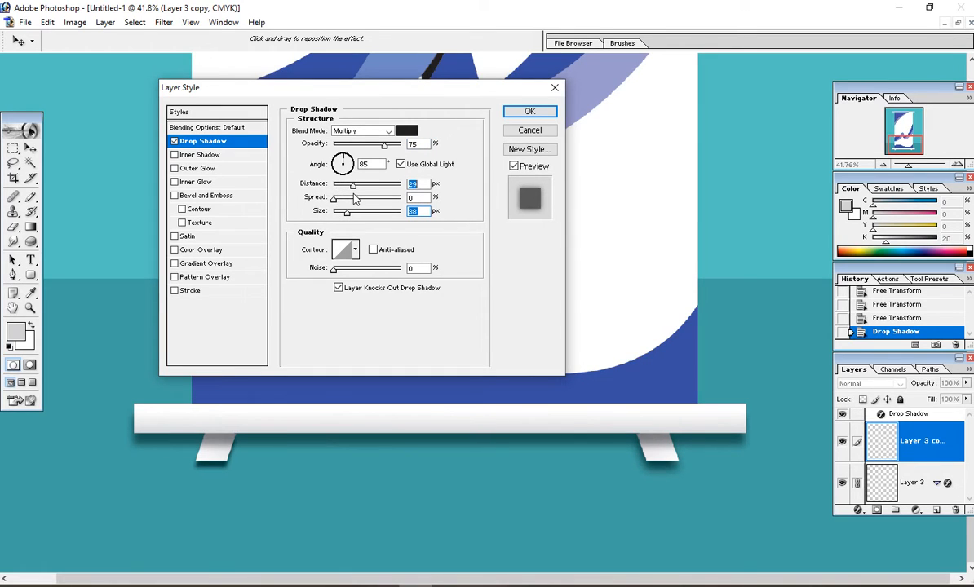
pyautogui.moveTo(342, 162); pyautogui.dragTo(342, 157)
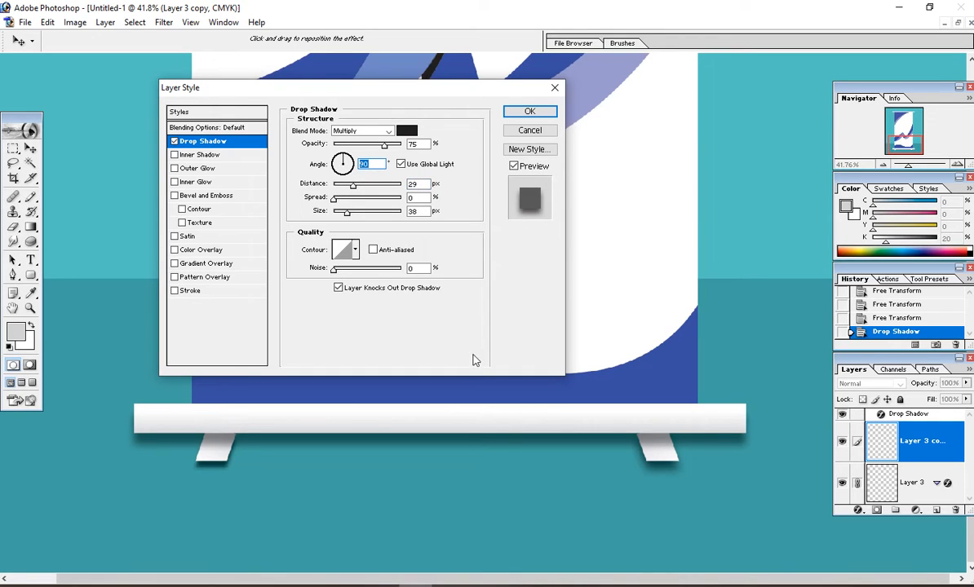
pyautogui.press('Return')
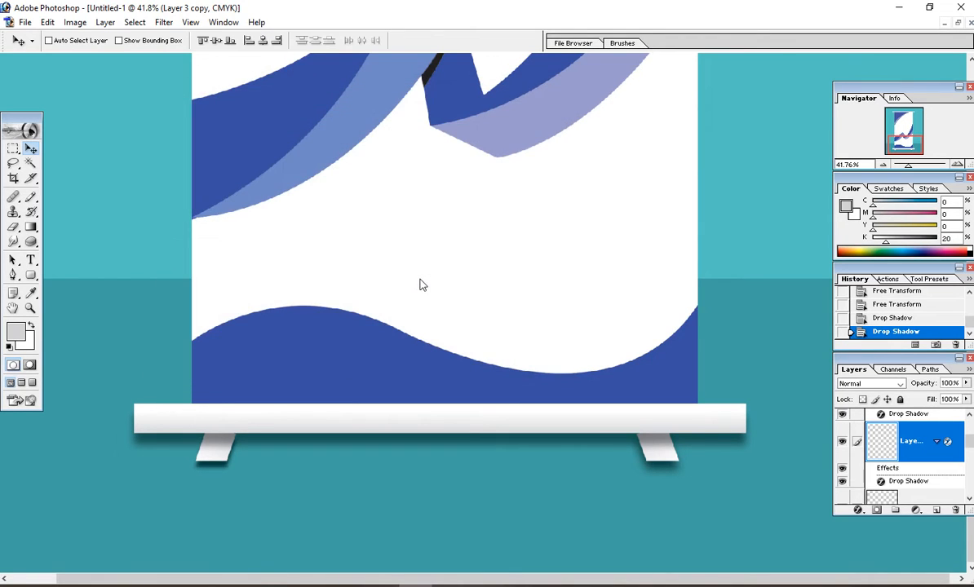
# Step: Zoom out and scroll-zoom to about 17% to view the whole roll-up mockup
pyautogui.hotkey('ctrl', '-')
pyautogui.hotkey('ctrl', '-')
pyautogui.hotkey('ctrl', '-')
pyautogui.hotkey('ctrl', '-')
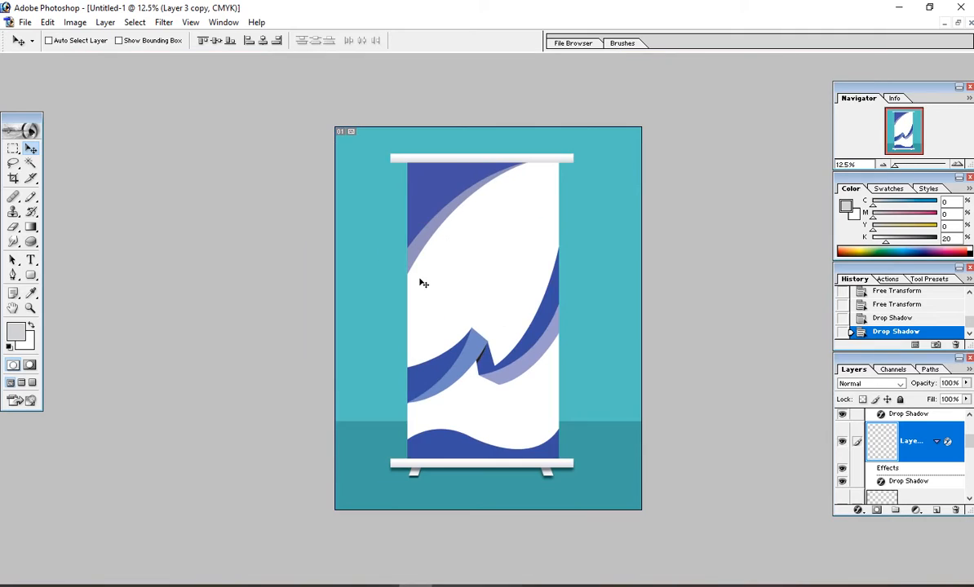
pyautogui.scroll(-4, 539, 329)
pyautogui.scroll(3, 538, 329)
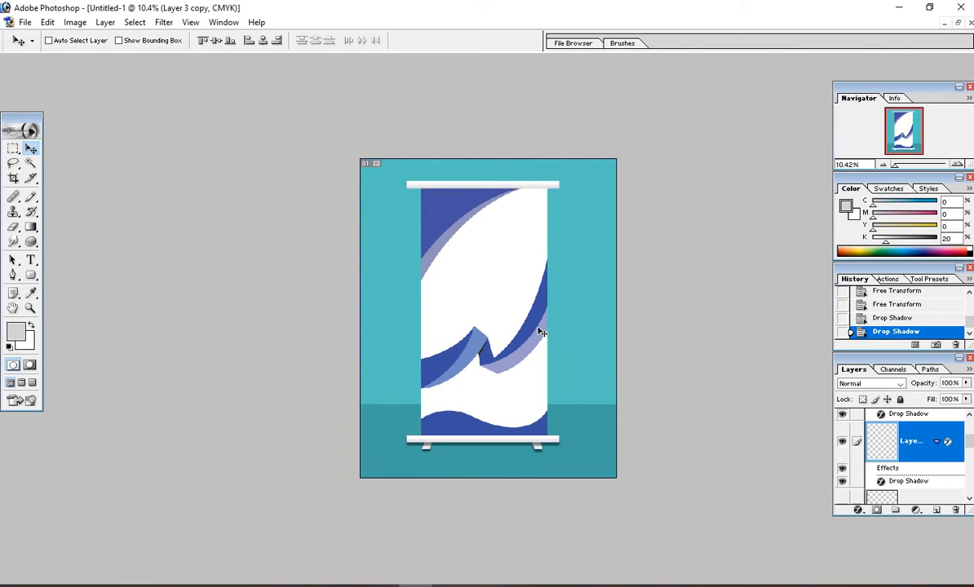
pyautogui.scroll(2, 417, 351)
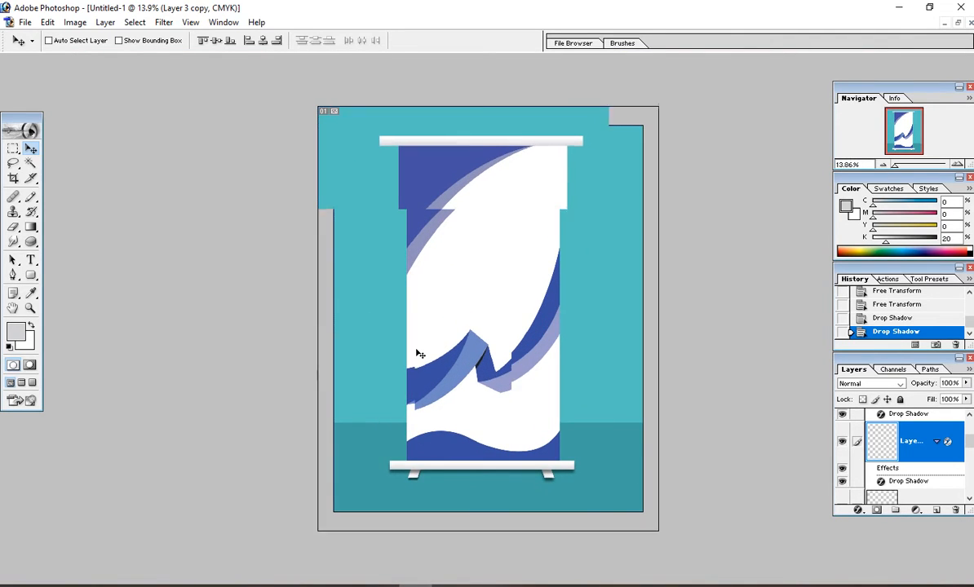
pyautogui.scroll(1, 417, 353)
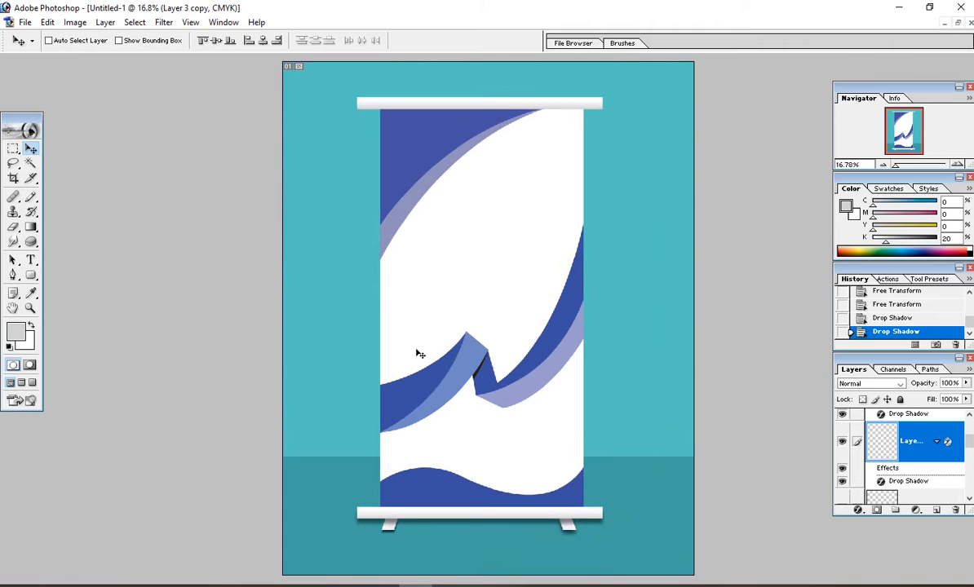
pyautogui.scroll(-3, 417, 353)
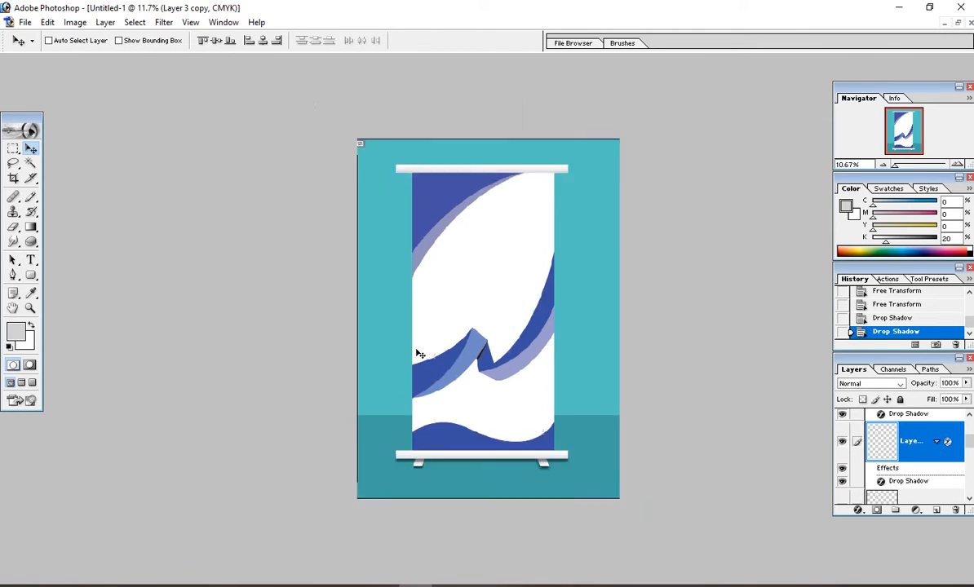
pyautogui.scroll(4, 416, 354)
pyautogui.scroll(-3, 417, 353)
pyautogui.scroll(1, 418, 353)
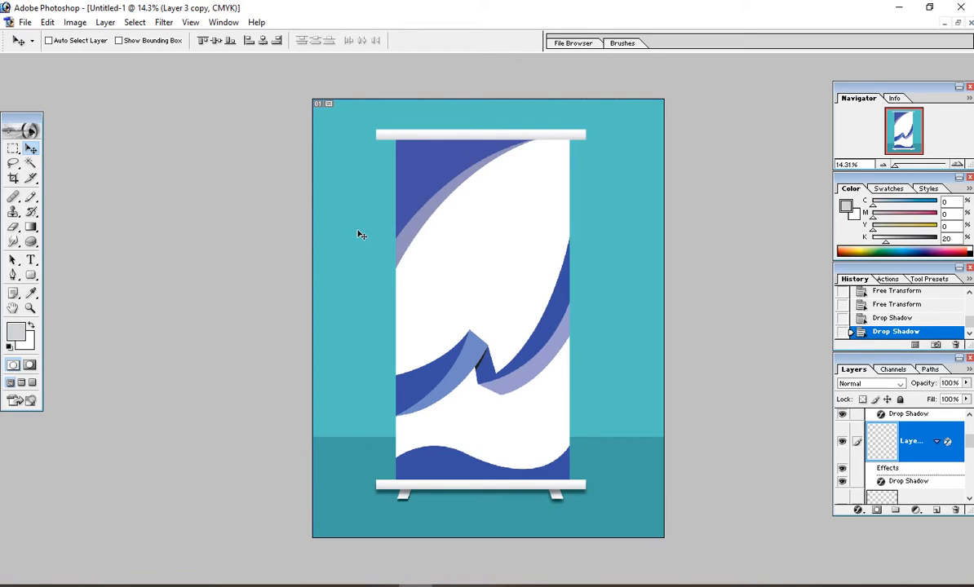
pyautogui.scroll(1, 333, 227)
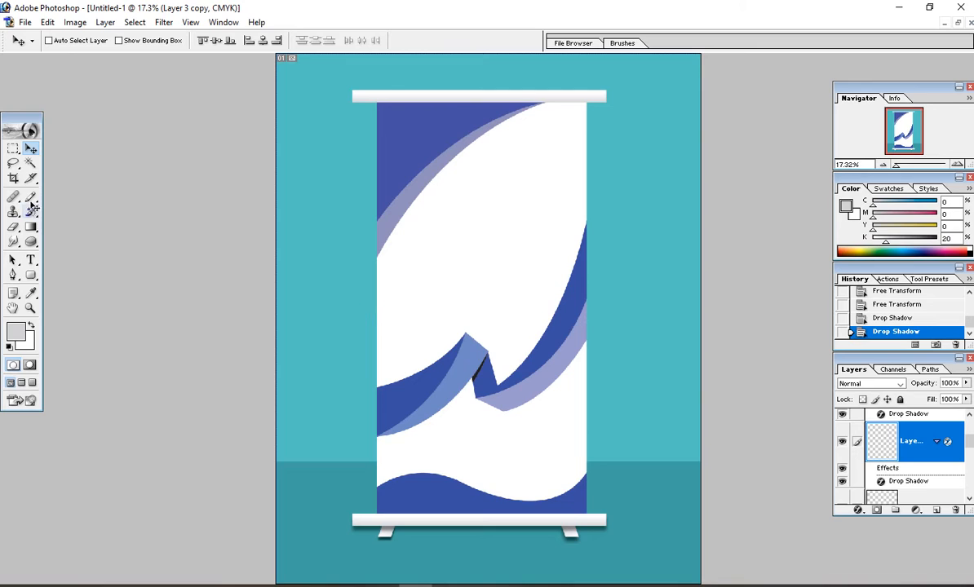
# Step: Type 'Logo' at 51.71 pt and place it at the banner's top-left
pyautogui.click(31, 260)
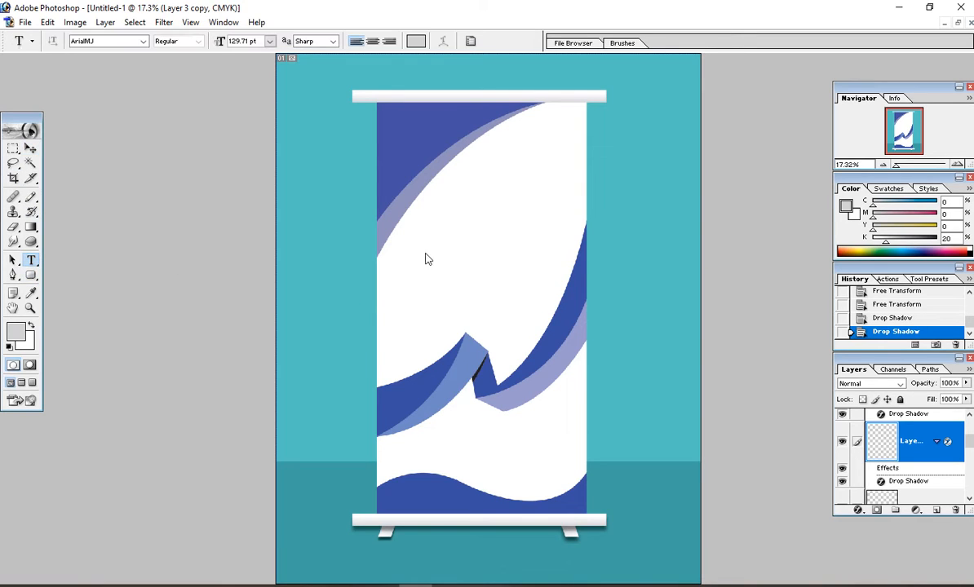
pyautogui.click(426, 238)
pyautogui.write('sdfsdf')
pyautogui.moveTo(507, 232); pyautogui.dragTo(465, 275)
pyautogui.click(454, 241)
pyautogui.hotkey('ctrl', 'a')
pyautogui.hotkey('ctrl', 'shift', ',')
pyautogui.hotkey('ctrl', 'shift', ',')
pyautogui.hotkey('ctrl', 'shift', ',')
pyautogui.hotkey('ctrl', 'shift', ',')
pyautogui.hotkey('ctrl', 'shift', ',')
pyautogui.hotkey('ctrl', 'shift', ',')
pyautogui.hotkey('ctrl', 'shift', ',')
pyautogui.hotkey('ctrl', 'shift', ',')
pyautogui.hotkey('ctrl', 'shift', ',')
pyautogui.hotkey('ctrl', 'shift', ',')
pyautogui.hotkey('ctrl', 'shift', ',')
pyautogui.hotkey('ctrl', 'shift', ',')
pyautogui.hotkey('ctrl', 'shift', ',')
pyautogui.hotkey('ctrl', 'shift', ',')
pyautogui.hotkey('ctrl', 'shift', ',')
pyautogui.hotkey('ctrl', 'shift', ',')
pyautogui.hotkey('ctrl', 'shift', ',')
pyautogui.hotkey('ctrl', 'shift', ',')
pyautogui.hotkey('ctrl', 'shift', ',')
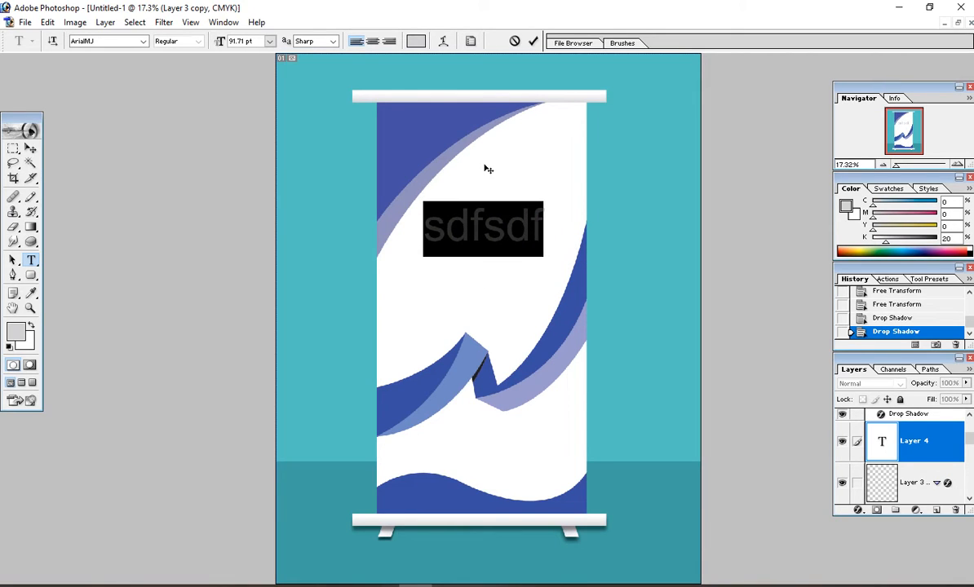
pyautogui.moveTo(483, 321); pyautogui.dragTo(443, 229)
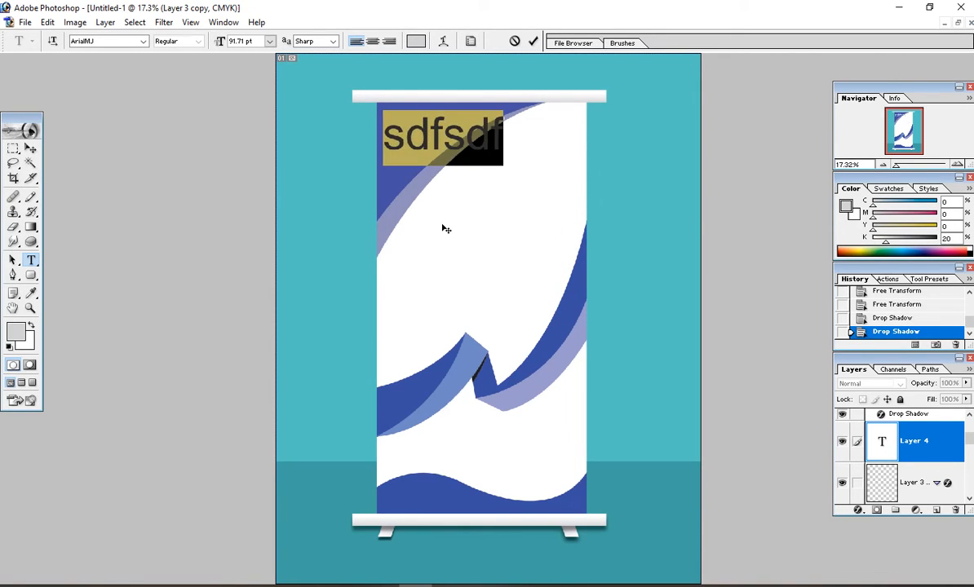
pyautogui.hotkey('ctrl', 'shift', ',')
pyautogui.hotkey('ctrl', 'shift', ',')
pyautogui.hotkey('ctrl', 'shift', ',')
pyautogui.hotkey('ctrl', 'shift', ',')
pyautogui.hotkey('ctrl', 'shift', ',')
pyautogui.hotkey('ctrl', 'shift', ',')
pyautogui.hotkey('ctrl', 'shift', ',')
pyautogui.hotkey('ctrl', 'shift', ',')
pyautogui.hotkey('ctrl', 'shift', ',')
pyautogui.hotkey('ctrl', 'shift', ',')
pyautogui.hotkey('ctrl', 'shift', ',')
pyautogui.hotkey('ctrl', 'shift', ',')
pyautogui.hotkey('ctrl', 'shift', ',')
pyautogui.hotkey('ctrl', 'shift', ',')
pyautogui.hotkey('ctrl', 'shift', ',')
pyautogui.hotkey('ctrl', 'shift', ',')
pyautogui.hotkey('ctrl', 'shift', ',')
pyautogui.hotkey('ctrl', 'shift', ',')
pyautogui.hotkey('ctrl', 'shift', ',')
pyautogui.hotkey('ctrl', 'shift', ',')
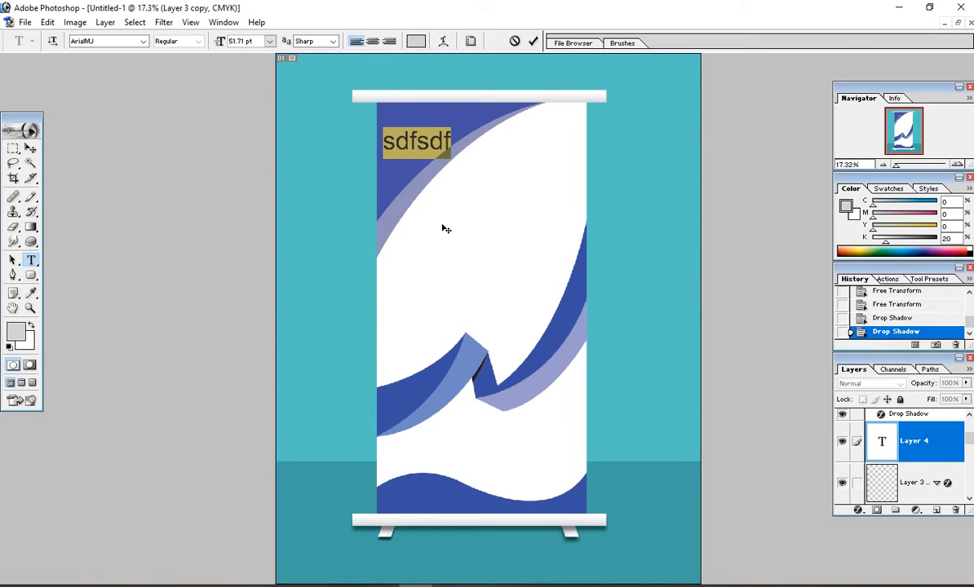
pyautogui.write('Logo')
pyautogui.moveTo(443, 229); pyautogui.dragTo(462, 220)
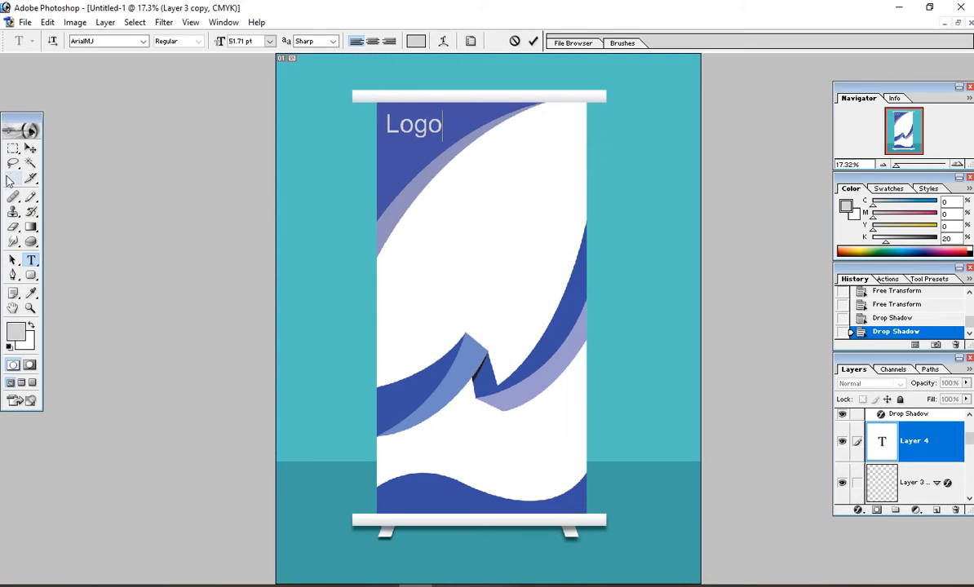
# Step: Color the Logo text black and fine-tune its position
pyautogui.doubleClick(414, 126)
pyautogui.click(418, 42)
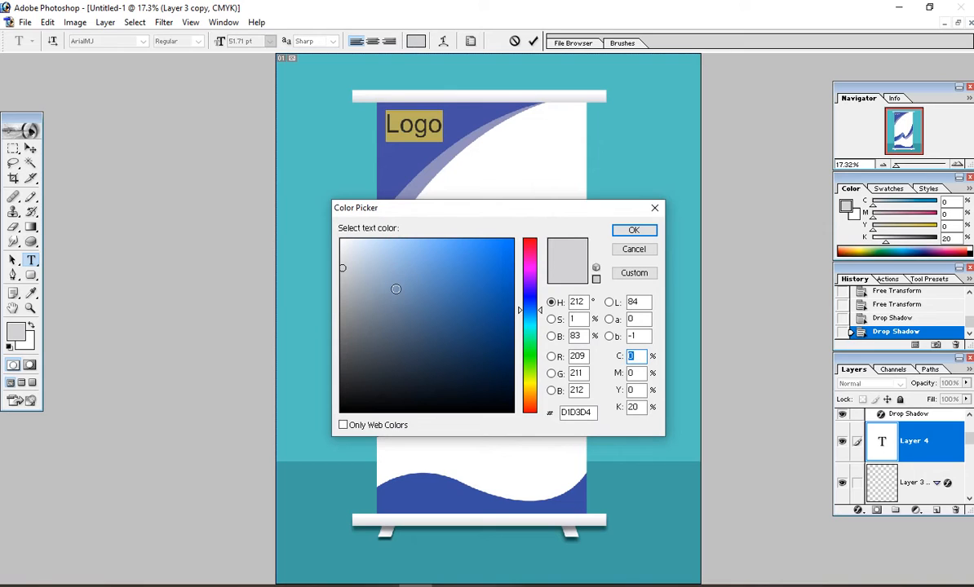
pyautogui.click(341, 411)
pyautogui.click(635, 233)
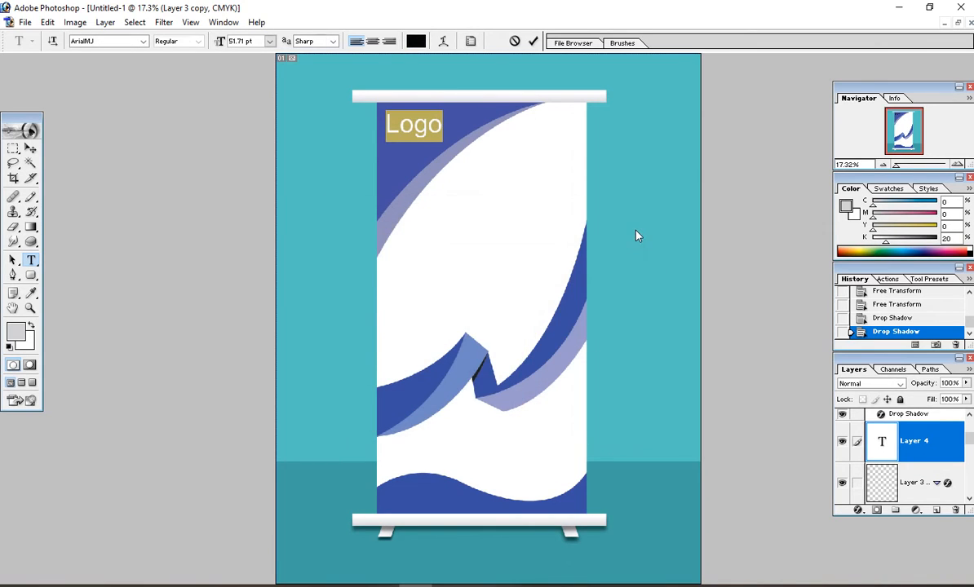
pyautogui.click(427, 127)
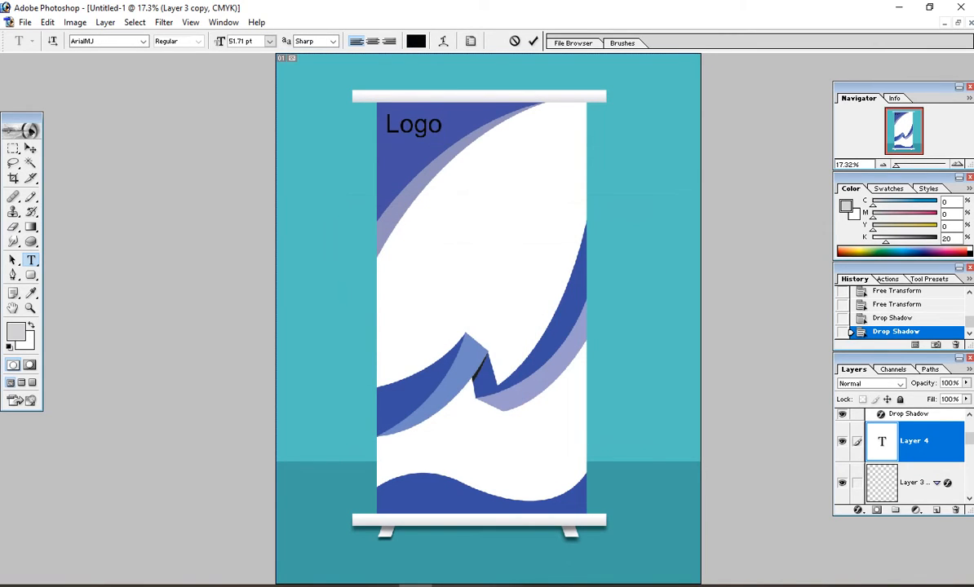
pyautogui.moveTo(452, 208); pyautogui.dragTo(455, 210)
# Step: Change the Logo text colour to white and zoom so the banner fills the workspace
pyautogui.moveTo(442, 128); pyautogui.dragTo(361, 124)
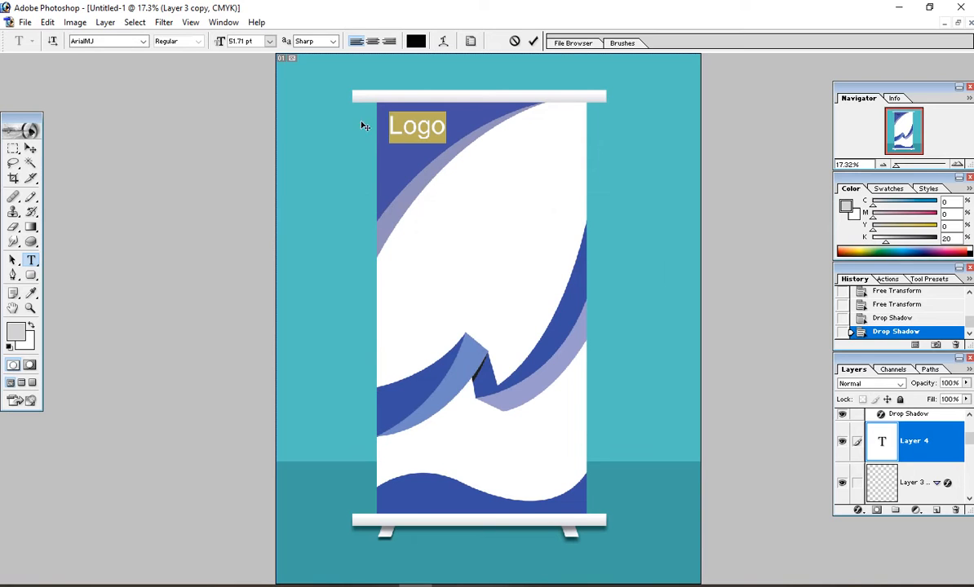
pyautogui.click(414, 41)
pyautogui.moveTo(384, 286); pyautogui.dragTo(341, 239)
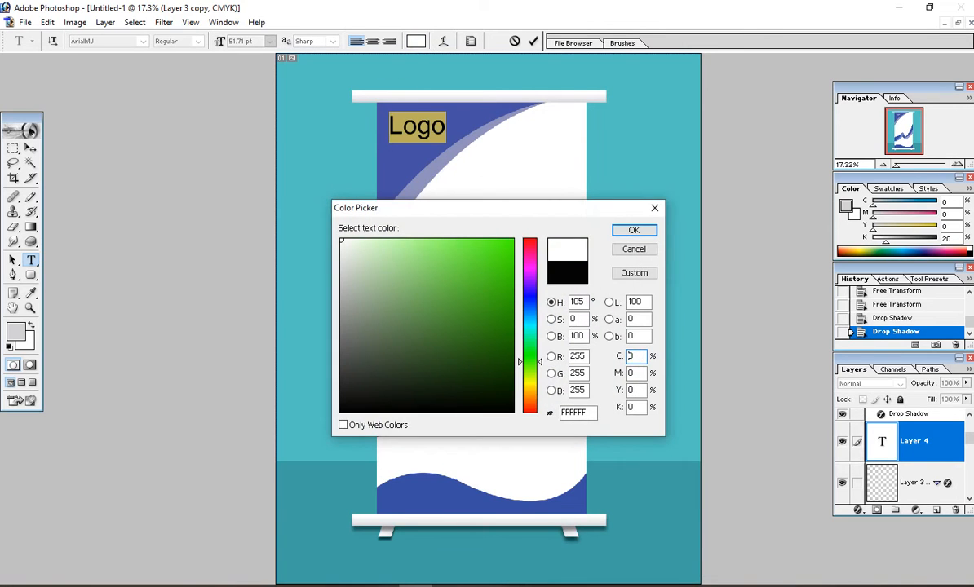
pyautogui.click(634, 230)
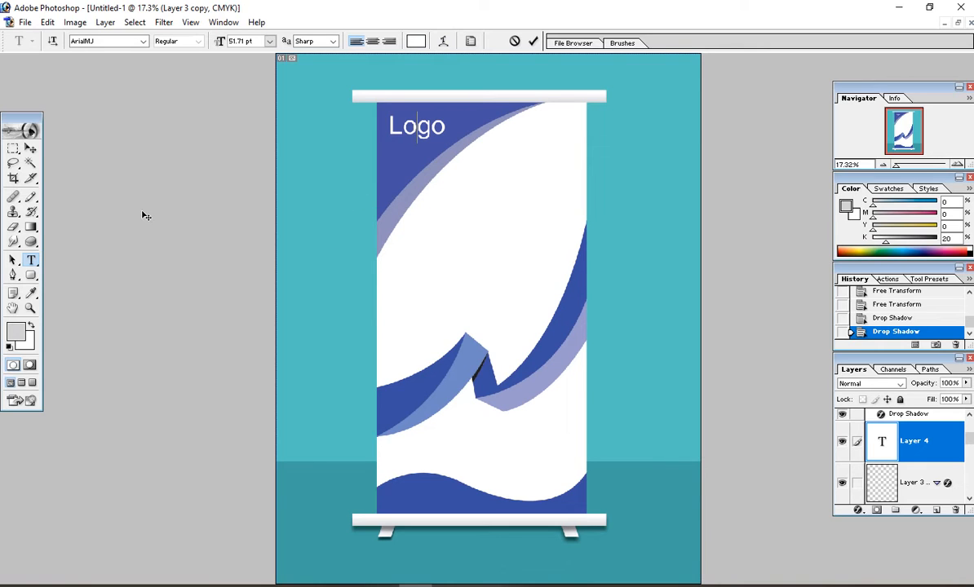
pyautogui.click(30, 149)
pyautogui.hotkey('ctrl', '-')
pyautogui.hotkey('ctrl', '0')
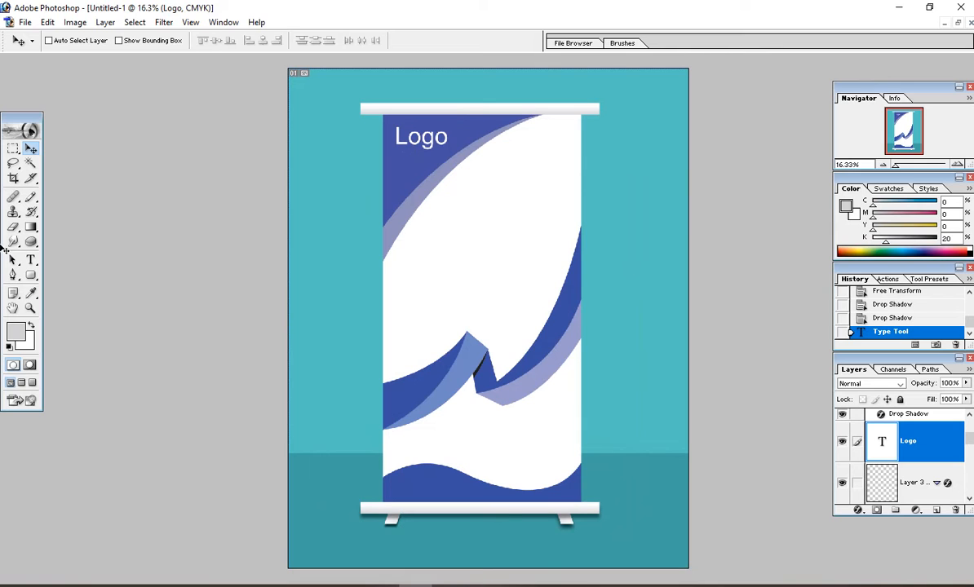
pyautogui.click(31, 260)
# Step: Start a new black text block below the logo, set at 75.71 pt
pyautogui.click(452, 326)
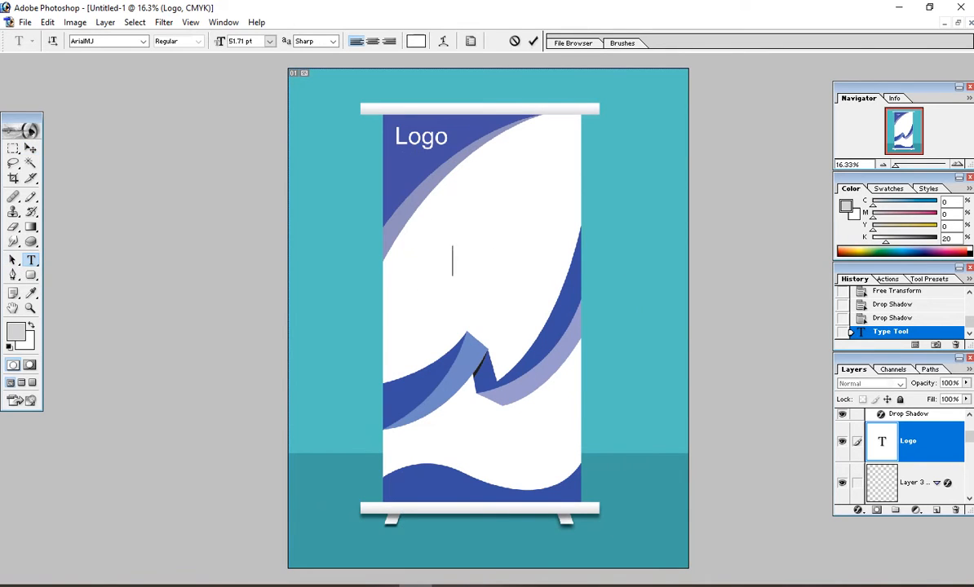
pyautogui.click(416, 41)
pyautogui.moveTo(385, 340); pyautogui.dragTo(298, 426)
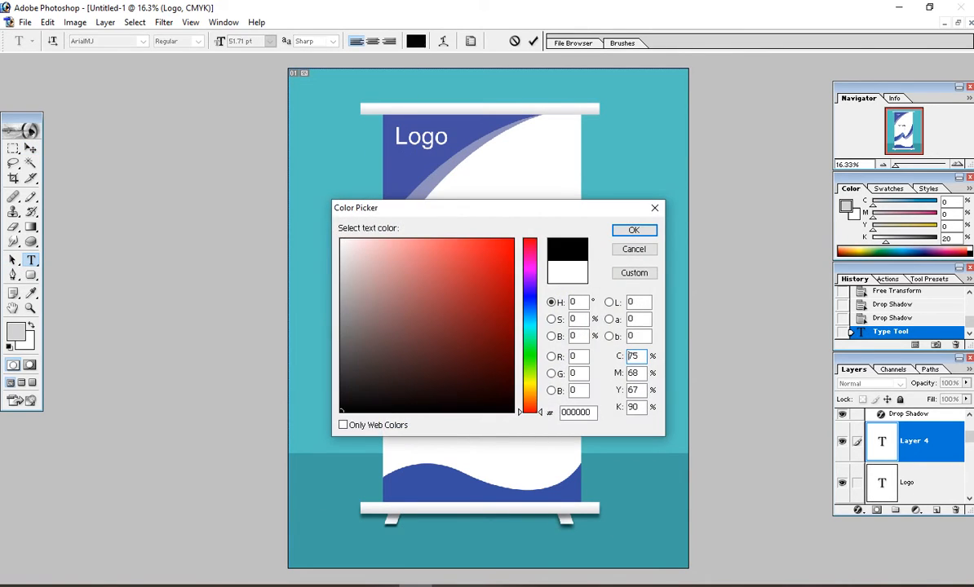
pyautogui.press('Return')
pyautogui.scroll(1, 504, 283)
pyautogui.moveTo(471, 266); pyautogui.dragTo(475, 226)
pyautogui.hotkey('ctrl', 'shift', '.')
pyautogui.hotkey('ctrl', 'shift', '.')
pyautogui.hotkey('ctrl', 'shift', '.')
pyautogui.hotkey('ctrl', 'shift', '.')
pyautogui.hotkey('ctrl', 'shift', '.')
pyautogui.hotkey('ctrl', 'shift', '.')
pyautogui.hotkey('ctrl', 'shift', '.')
pyautogui.hotkey('ctrl', 'shift', '.')
pyautogui.hotkey('ctrl', 'shift', '.')
pyautogui.hotkey('ctrl', 'shift', '.')
pyautogui.hotkey('ctrl', 'shift', '.')
pyautogui.hotkey('ctrl', 'shift', '.')
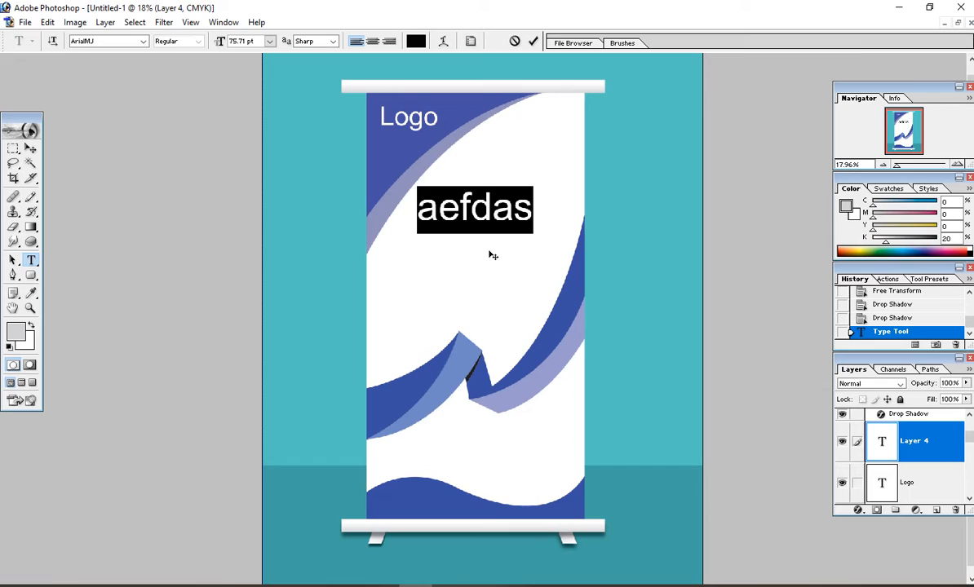
# Step: Type the heading 'Admission' with 'Open' on a second line
pyautogui.write('Addmisoo')
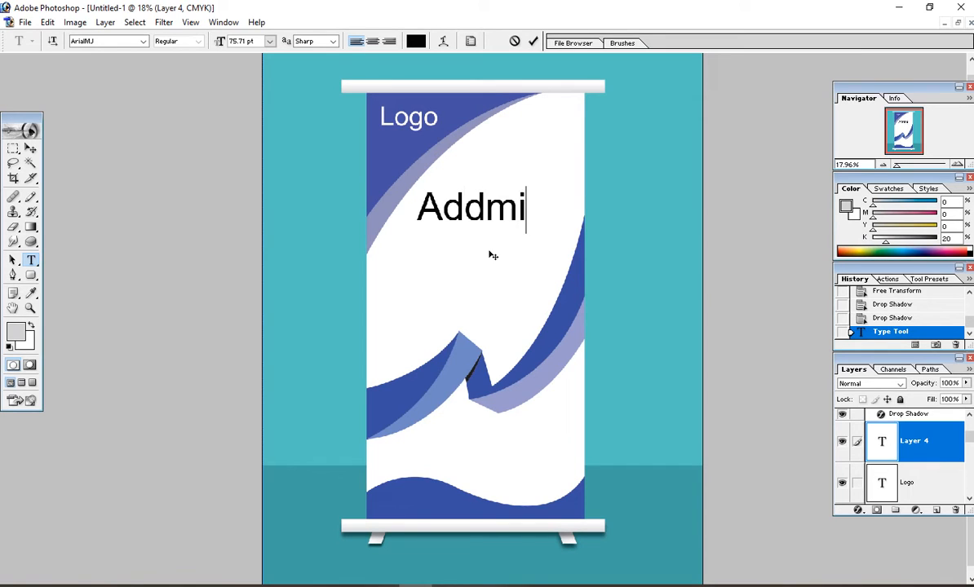
pyautogui.press('BackSpace')
pyautogui.press('BackSpace')
pyautogui.press('BackSpace')
pyautogui.press('BackSpace')
pyautogui.press('BackSpace')
pyautogui.press('BackSpace')
pyautogui.press('BackSpace')
pyautogui.press('BackSpace')
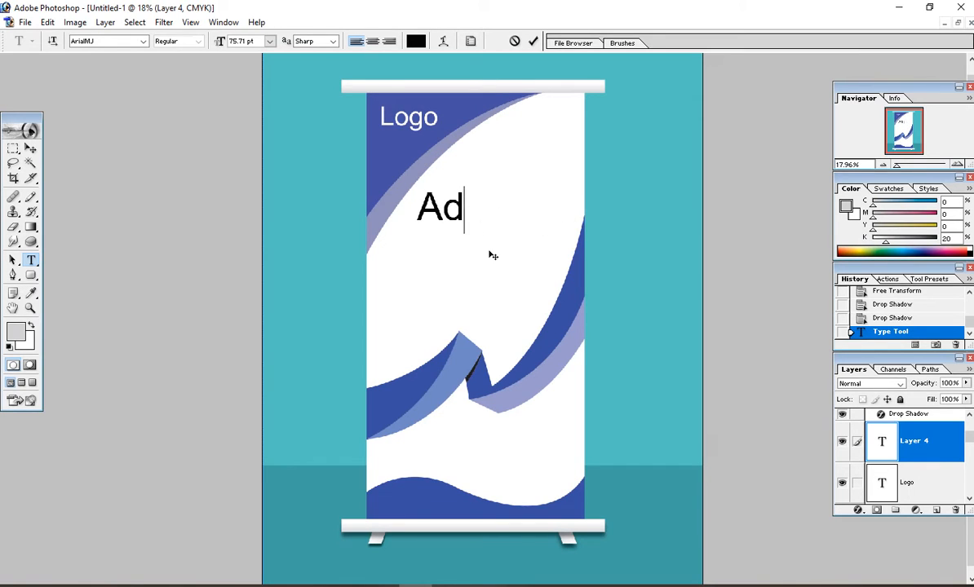
pyautogui.write('Admission')
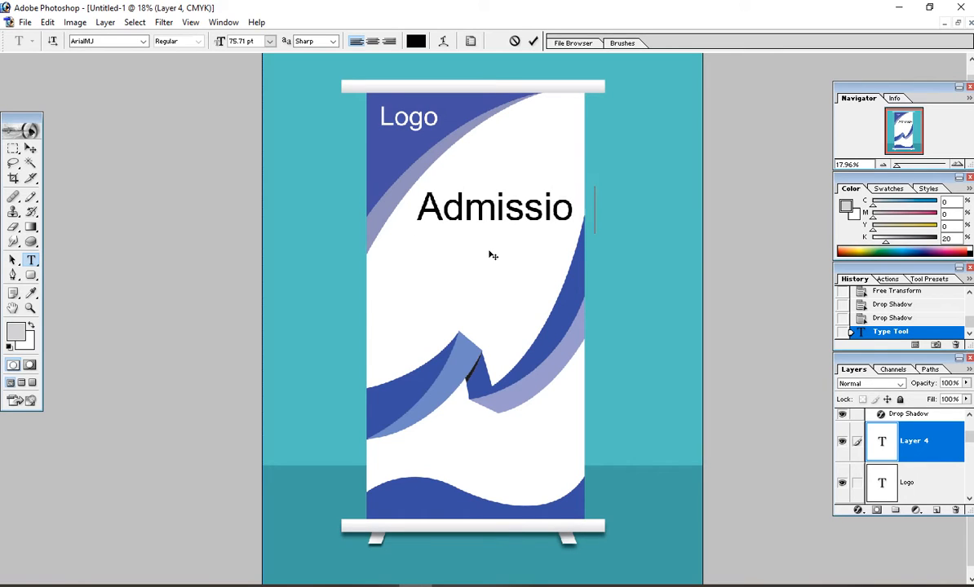
pyautogui.press('Return')
pyautogui.press('Return')
pyautogui.write('Open')
# Step: Tighten the heading's line spacing, centre both lines and move it right and down
pyautogui.hotkey('ctrl', 'a')
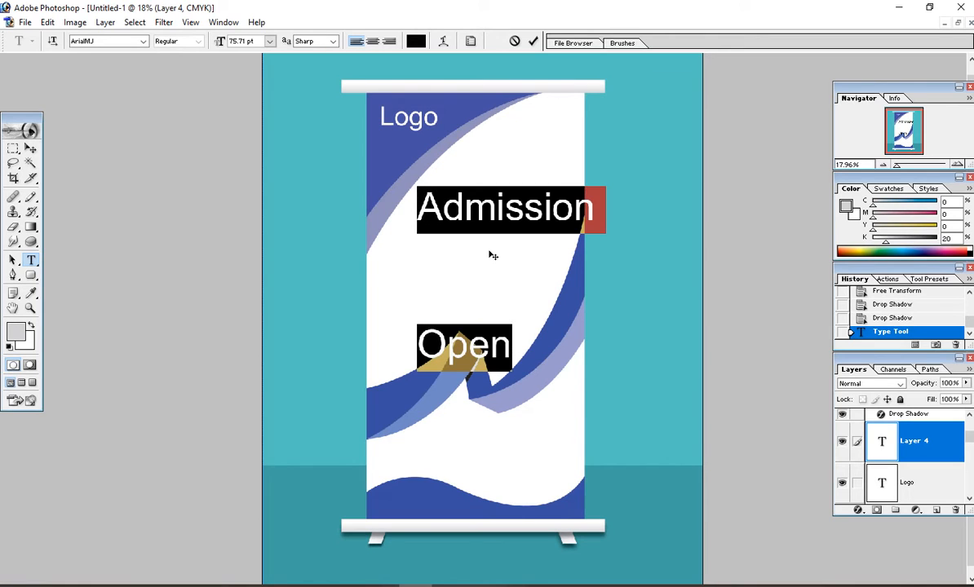
pyautogui.hotkey('alt', 'Up')
pyautogui.hotkey('alt', 'Up')
pyautogui.hotkey('alt', 'Up')
pyautogui.hotkey('alt', 'Up')
pyautogui.hotkey('alt', 'Up')
pyautogui.hotkey('alt', 'Up')
pyautogui.hotkey('alt', 'Up')
pyautogui.hotkey('alt', 'Up')
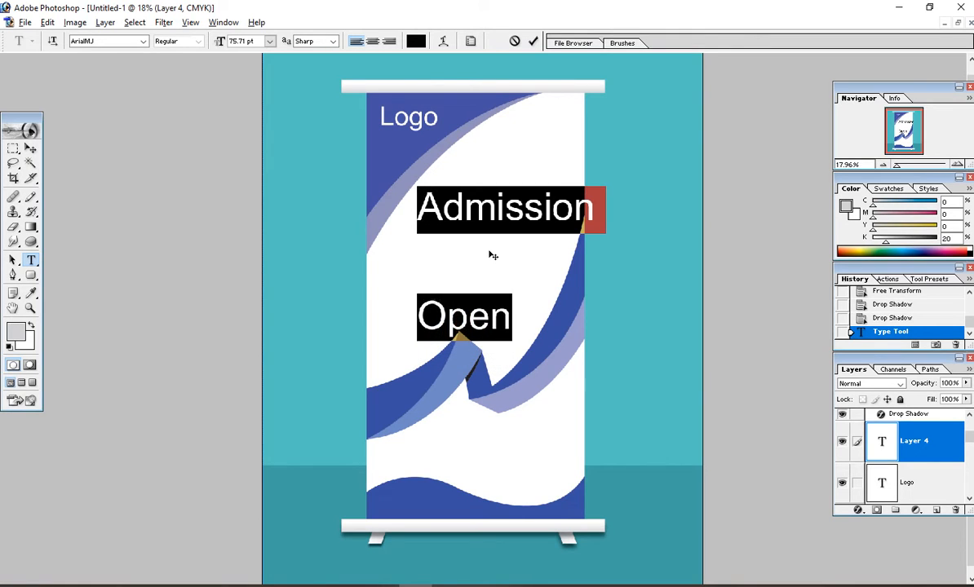
pyautogui.hotkey('alt', 'Up')
pyautogui.hotkey('alt', 'Up')
pyautogui.hotkey('alt', 'Up')
pyautogui.hotkey('alt', 'Up')
pyautogui.hotkey('alt', 'Up')
pyautogui.hotkey('alt', 'Up')
pyautogui.hotkey('alt', 'Up')
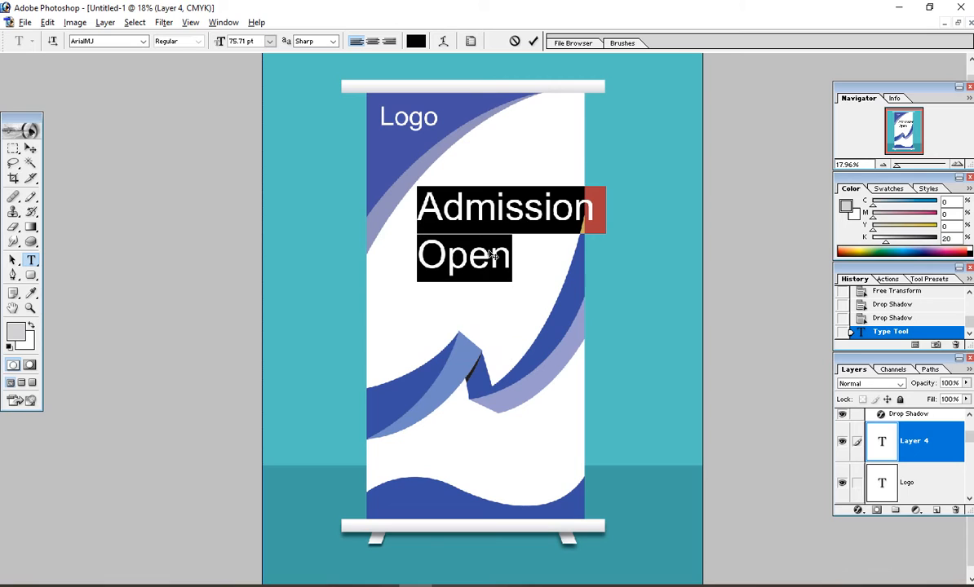
pyautogui.hotkey('alt', 'Down')
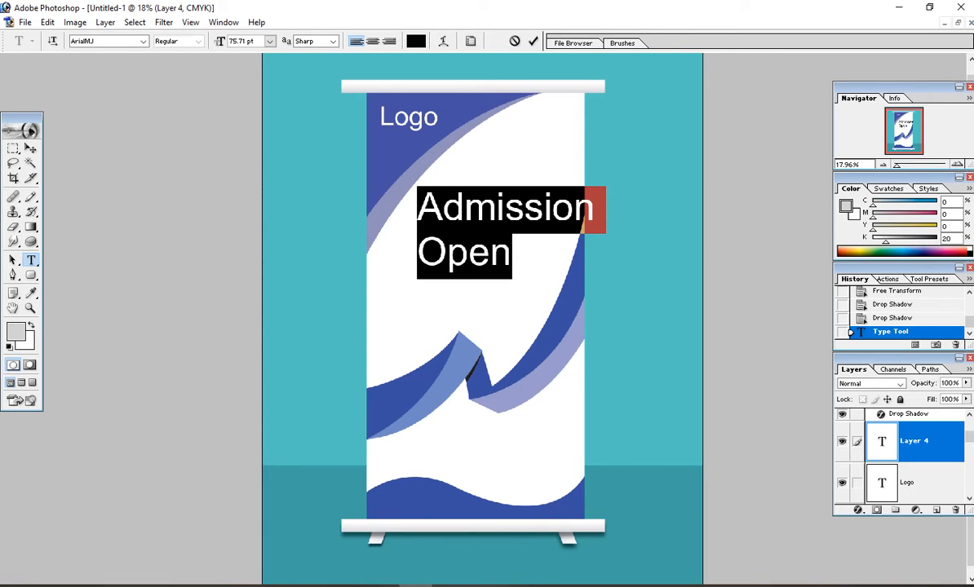
pyautogui.hotkey('ctrl', 'shift', 'c')
pyautogui.moveTo(459, 337); pyautogui.dragTo(512, 377)
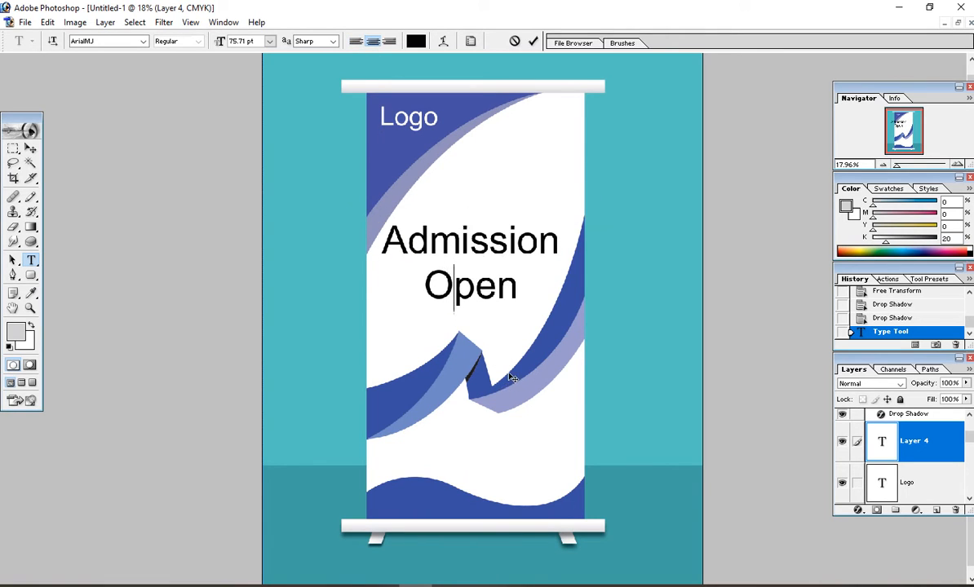
# Step: Shrink the heading to 63.71 pt, tighten its leading, nudge it into place and commit
pyautogui.hotkey('ctrl', 'a')
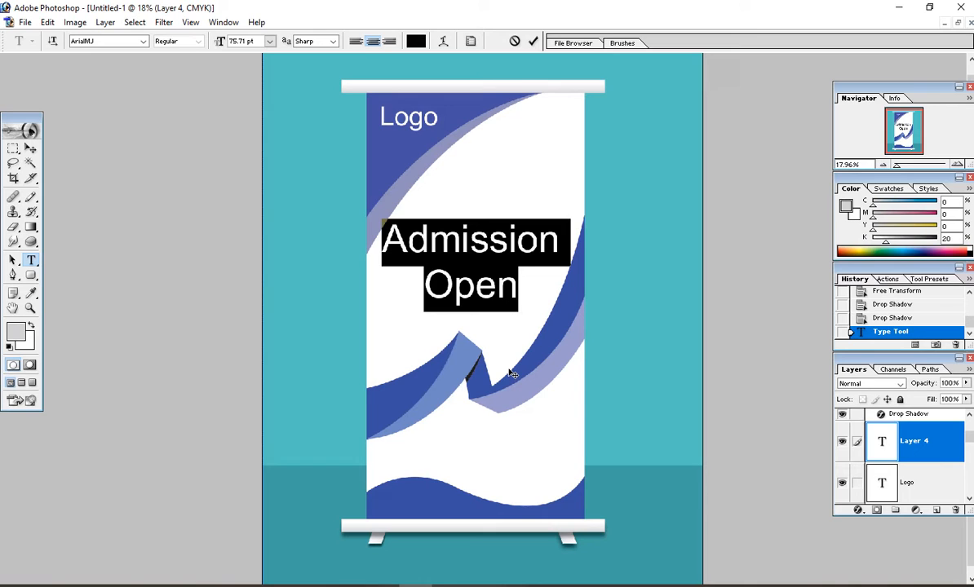
pyautogui.hotkey('ctrl', 'shift', ',')
pyautogui.hotkey('ctrl', 'shift', ',')
pyautogui.hotkey('ctrl', 'shift', ',')
pyautogui.hotkey('ctrl', 'shift', ',')
pyautogui.hotkey('ctrl', 'shift', ',')
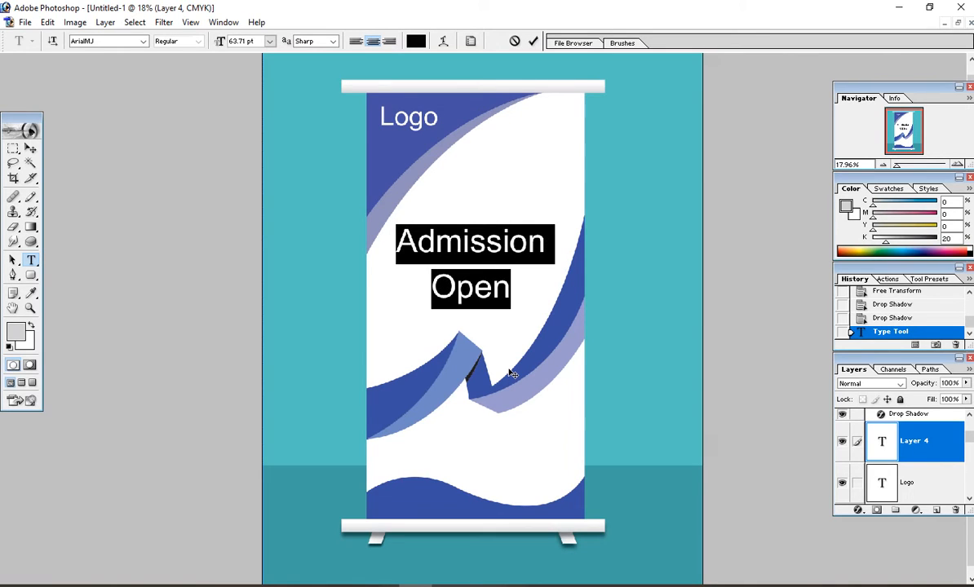
pyautogui.hotkey('alt', 'Up')
pyautogui.hotkey('alt', 'Up')
pyautogui.hotkey('alt', 'Up')
pyautogui.hotkey('alt', 'Up')
pyautogui.hotkey('alt', 'Up')
pyautogui.hotkey('alt', 'Up')
pyautogui.hotkey('alt', 'Up')
pyautogui.hotkey('alt', 'Up')
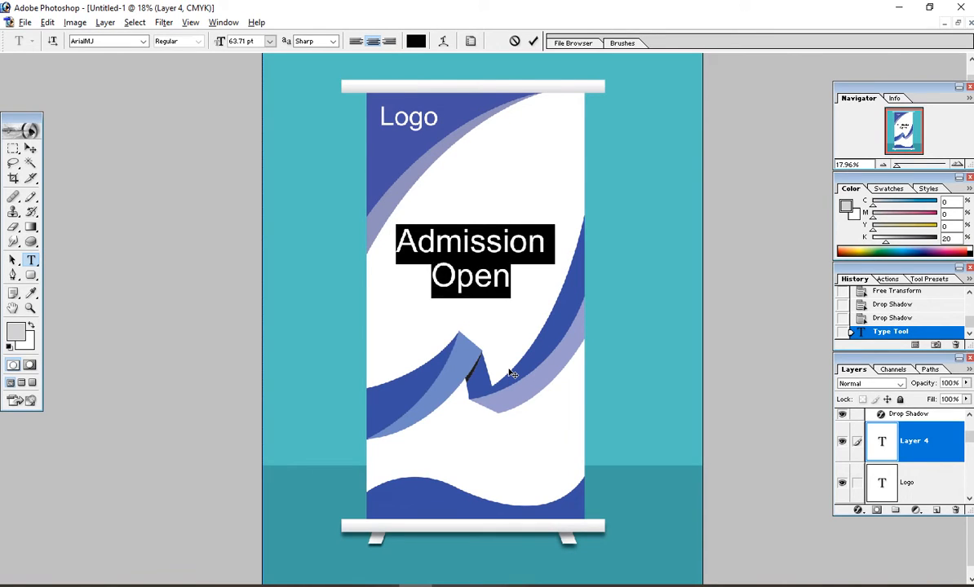
pyautogui.click(476, 282)
pyautogui.moveTo(500, 338); pyautogui.dragTo(510, 321)
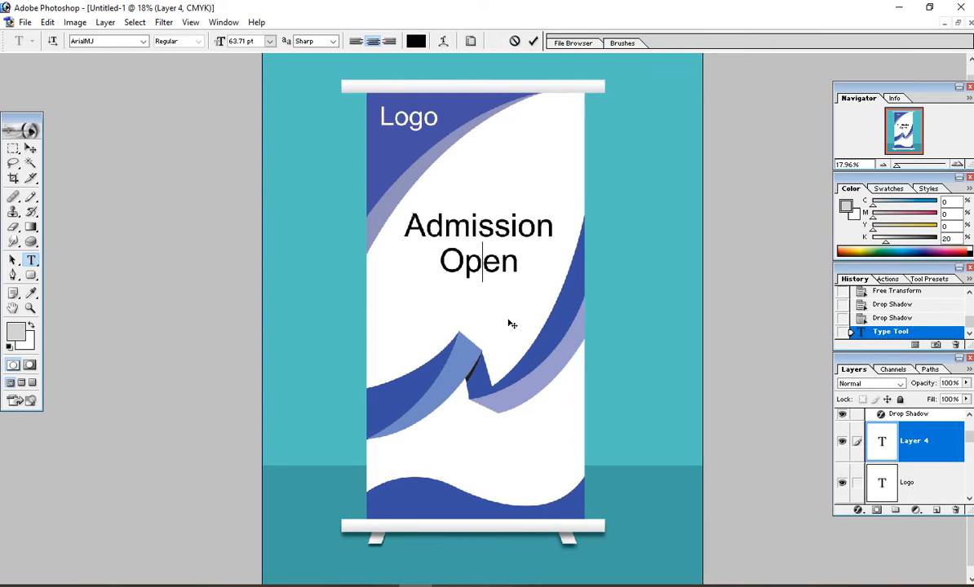
pyautogui.click(30, 148)
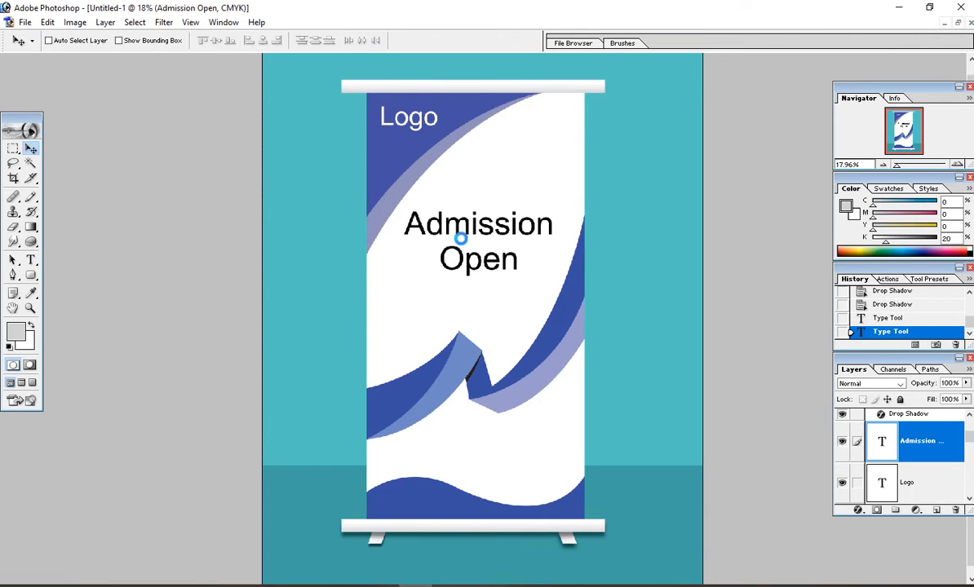
# Step: Duplicate the heading near the banner bottom and replace its text with the phone number
pyautogui.moveTo(461, 233); pyautogui.dragTo(435, 468)
pyautogui.press('t')
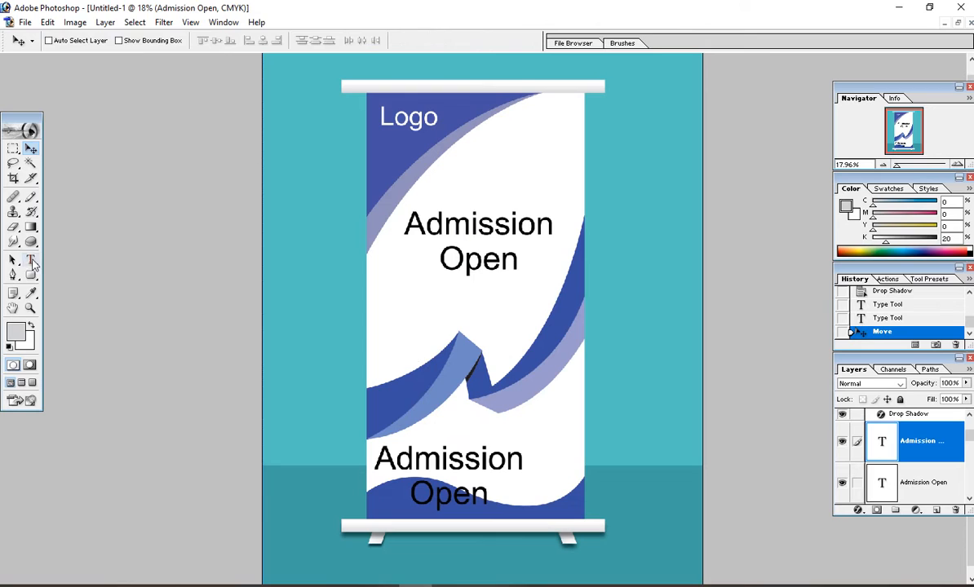
pyautogui.click(413, 457)
pyautogui.hotkey('ctrl', 'a')
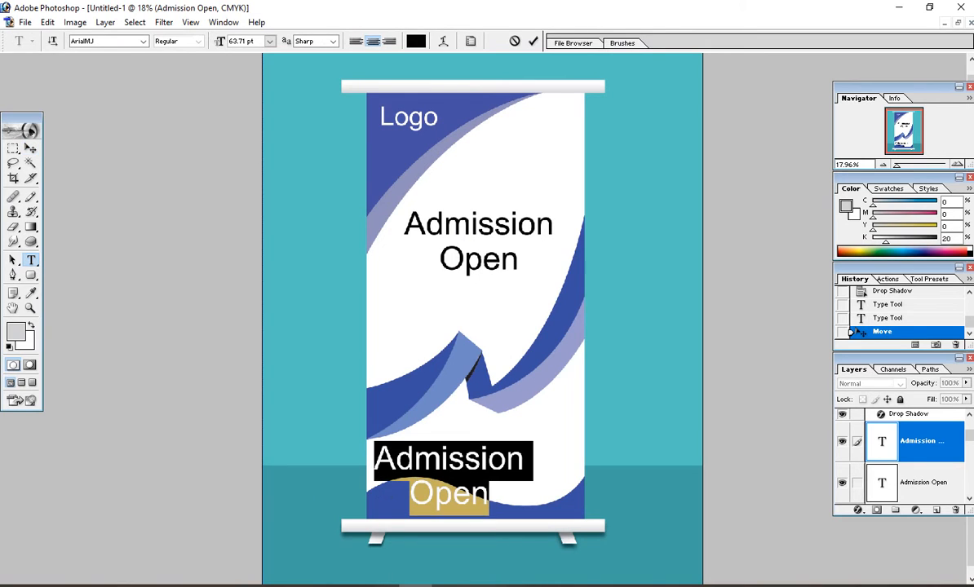
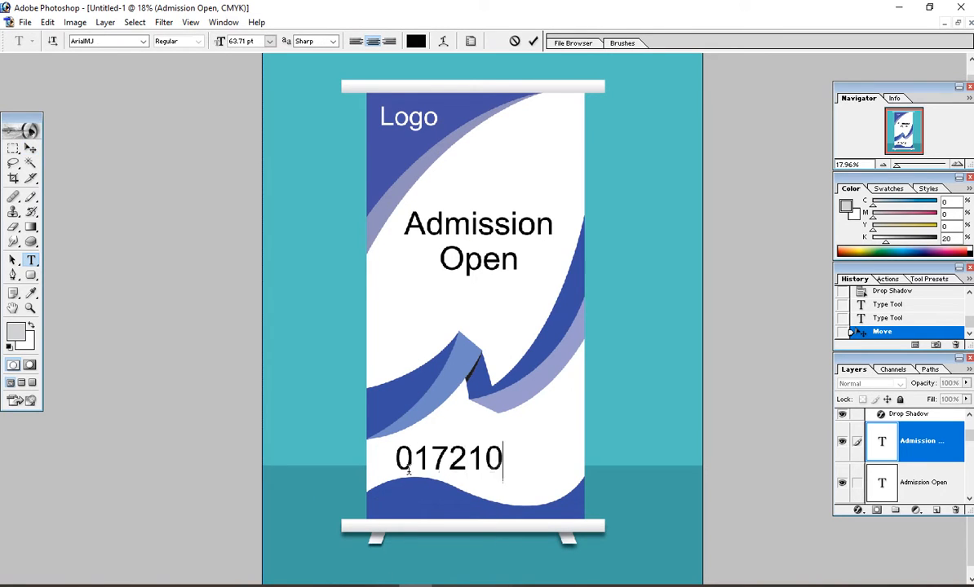
# Step: Reduce the phone number's size and move it onto the bottom blue wave
pyautogui.hotkey('ctrl', 'a')
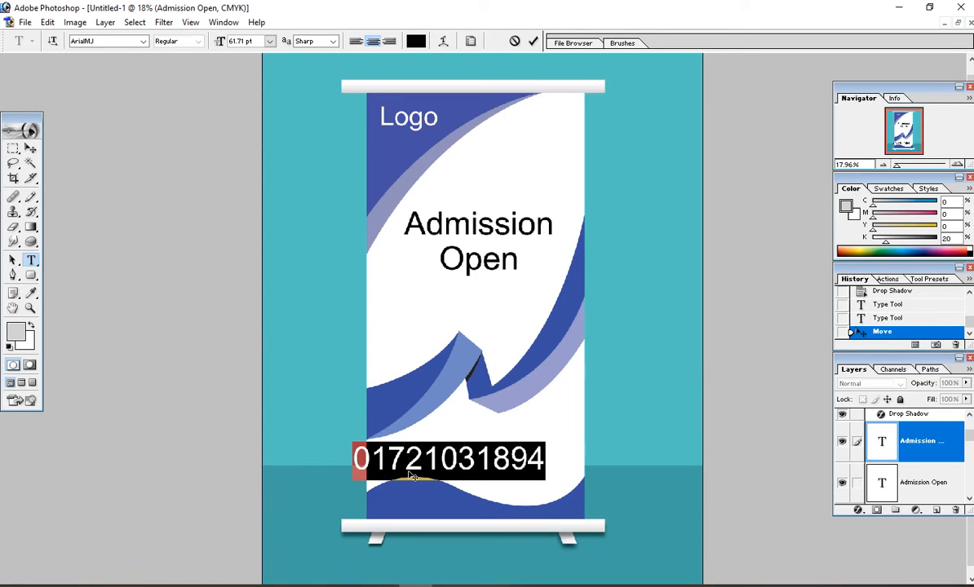
pyautogui.hotkey('ctrl', 'shift', '.')
pyautogui.hotkey('ctrl', 'shift', '.')
pyautogui.hotkey('ctrl', 'shift', '.')
pyautogui.hotkey('ctrl', 'shift', '.')
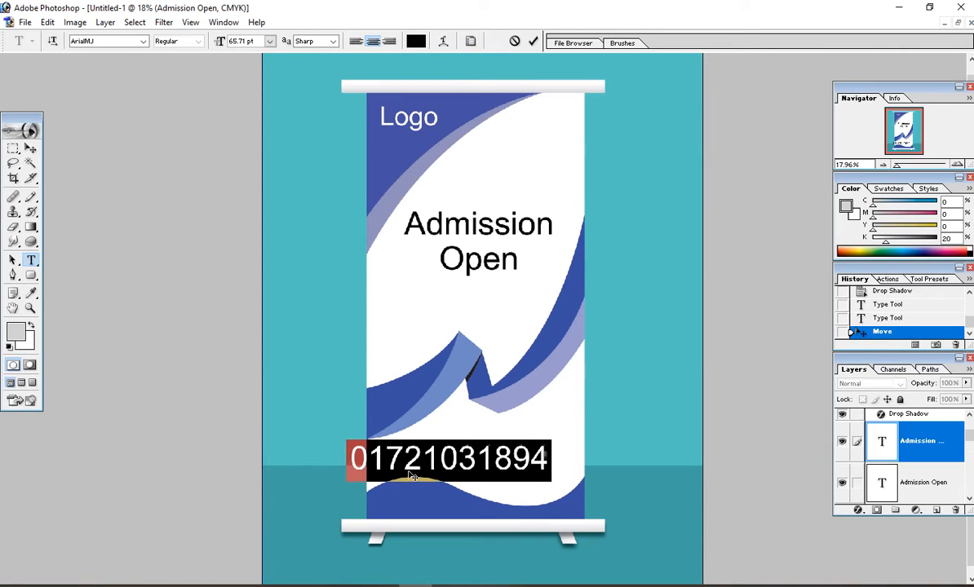
pyautogui.hotkey('ctrl', 'shift', ',')
pyautogui.hotkey('ctrl', 'shift', ',')
pyautogui.hotkey('ctrl', 'shift', ',')
pyautogui.hotkey('ctrl', 'shift', ',')
pyautogui.hotkey('ctrl', 'shift', ',')
pyautogui.hotkey('ctrl', 'shift', ',')
pyautogui.hotkey('ctrl', 'shift', ',')
pyautogui.hotkey('ctrl', 'shift', ',')
pyautogui.hotkey('ctrl', 'shift', ',')
pyautogui.hotkey('ctrl', 'shift', ',')
pyautogui.hotkey('ctrl', 'shift', ',')
pyautogui.hotkey('ctrl', 'shift', ',')
pyautogui.hotkey('ctrl', 'shift', ',')
pyautogui.hotkey('ctrl', 'shift', ',')
pyautogui.hotkey('ctrl', 'shift', ',')
pyautogui.hotkey('ctrl', 'shift', ',')
pyautogui.hotkey('ctrl', 'shift', ',')
pyautogui.hotkey('ctrl', 'shift', ',')
pyautogui.hotkey('ctrl', 'shift', ',')
pyautogui.hotkey('ctrl', 'shift', ',')
pyautogui.hotkey('ctrl', 'shift', ',')
pyautogui.hotkey('ctrl', 'shift', ',')
pyautogui.hotkey('ctrl', 'shift', ',')
pyautogui.hotkey('ctrl', 'shift', ',')
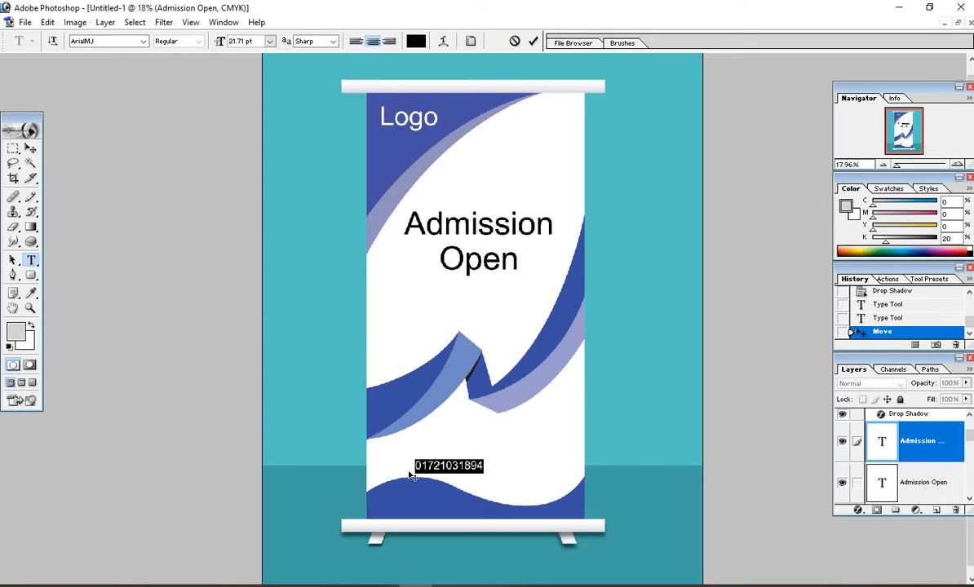
pyautogui.click(428, 467)
pyautogui.moveTo(502, 465); pyautogui.dragTo(466, 513)
# Step: Make the phone number white at 23.71 pt and commit the edit
pyautogui.hotkey('ctrl', 'a')
pyautogui.click(435, 504)
pyautogui.hotkey('ctrl', 'a')
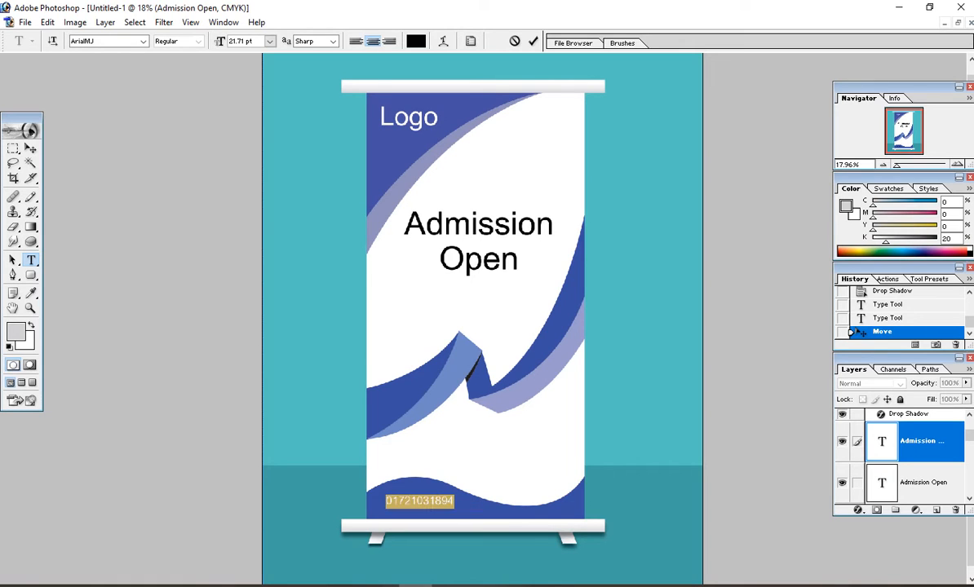
pyautogui.click(416, 43)
pyautogui.click(341, 242)
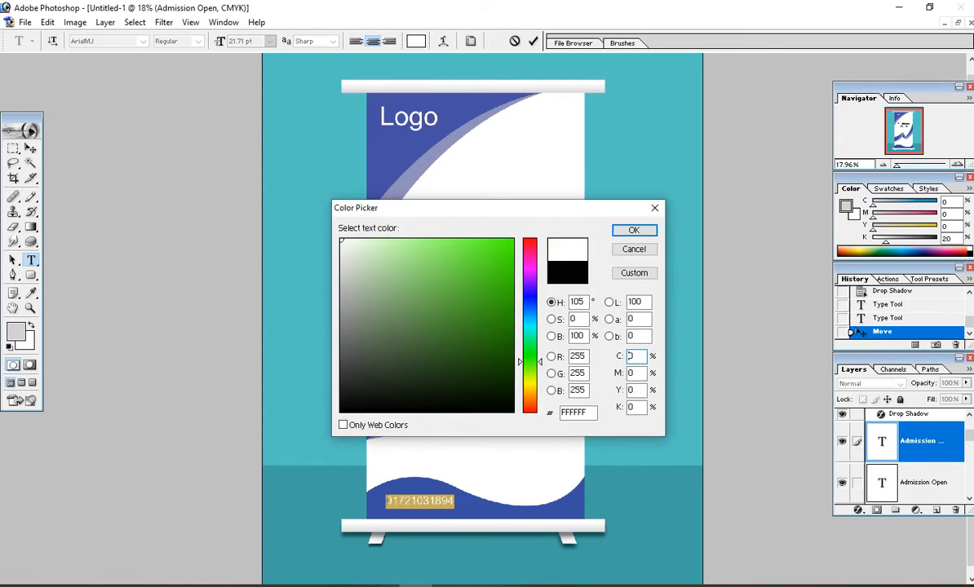
pyautogui.moveTo(356, 272); pyautogui.dragTo(338, 237)
pyautogui.click(634, 232)
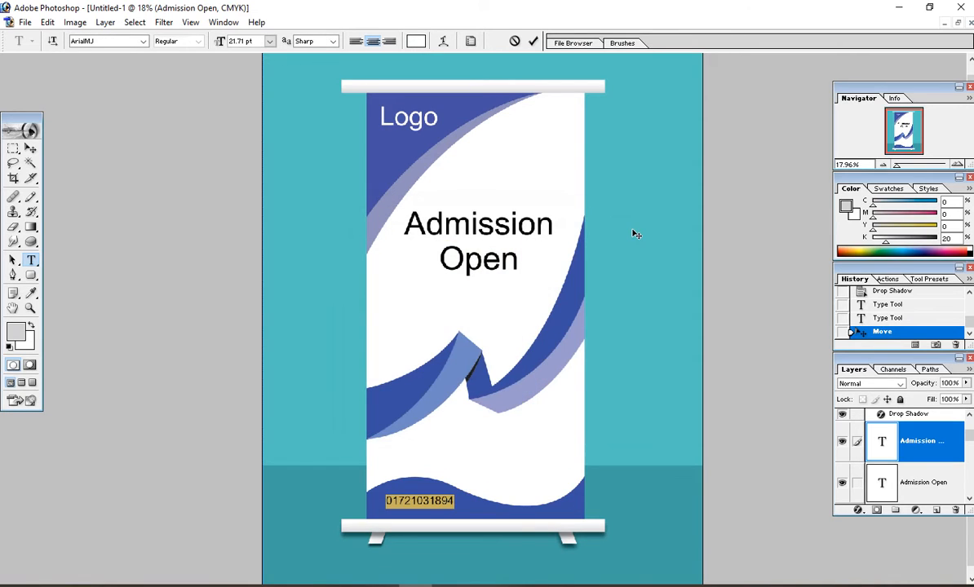
pyautogui.hotkey('ctrl', 'shift', '.')
pyautogui.click(446, 502)
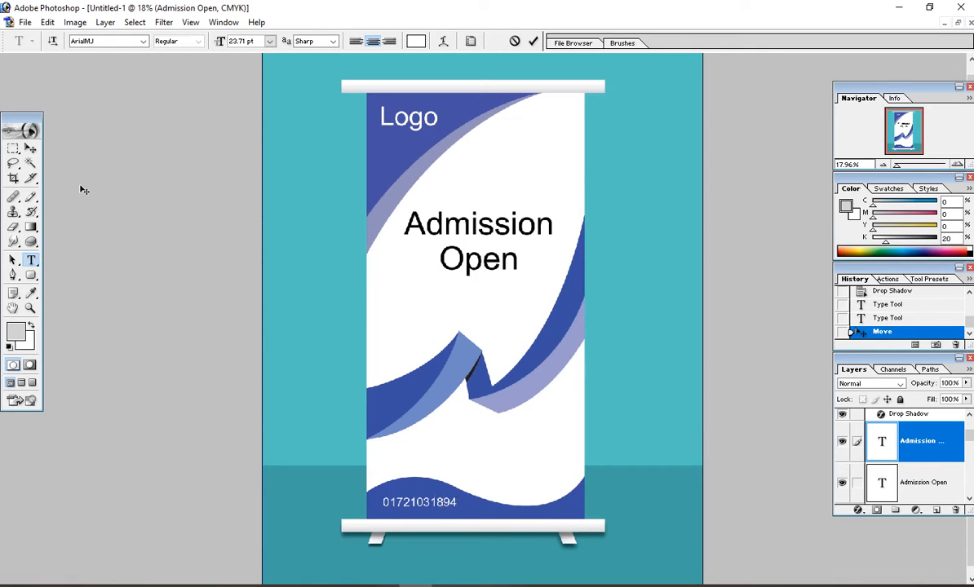
pyautogui.click(30, 149)
# Step: Zoom in and out to review the banner, then toggle the Actions panel with Alt+F9
pyautogui.scroll(1, 350, 318)
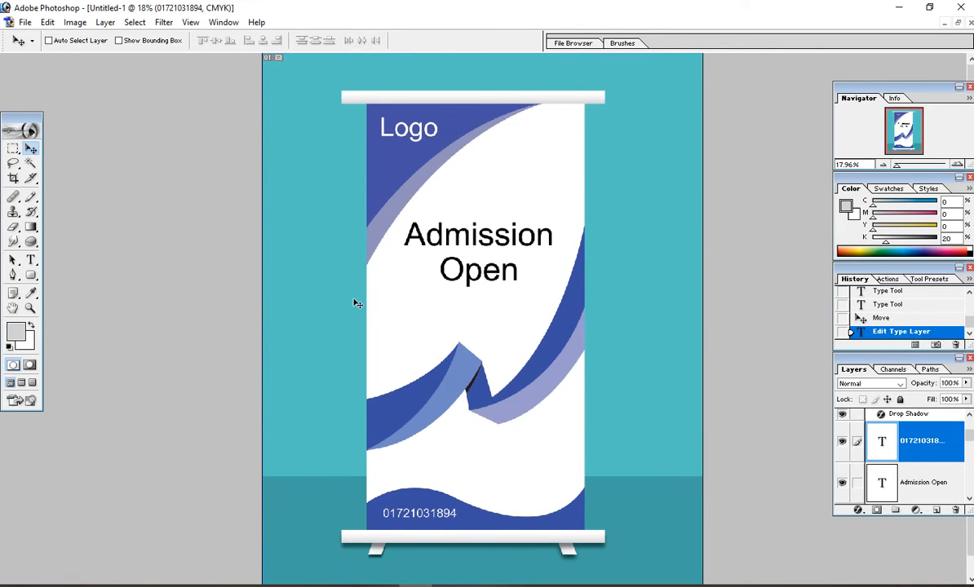
pyautogui.scroll(-2, 357, 304)
pyautogui.scroll(-3, 355, 301)
pyautogui.scroll(2, 355, 301)
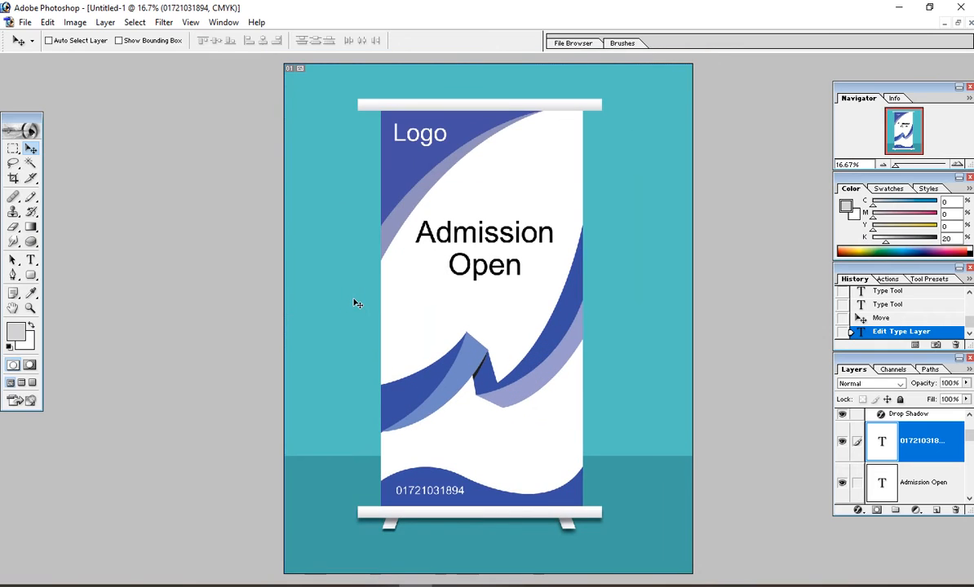
pyautogui.scroll(-1, 369, 300)
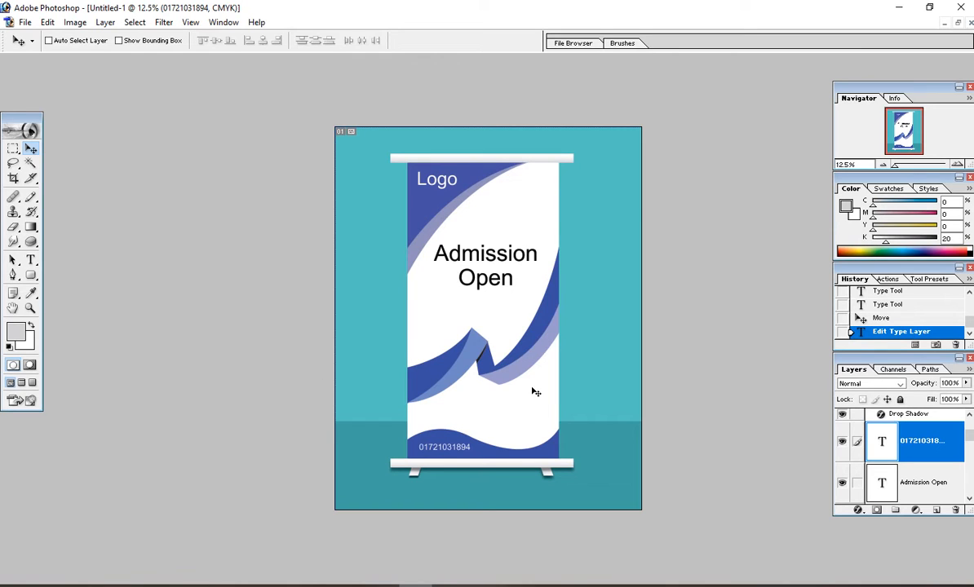
pyautogui.scroll(1, 540, 340)
pyautogui.scroll(1, 540, 340)
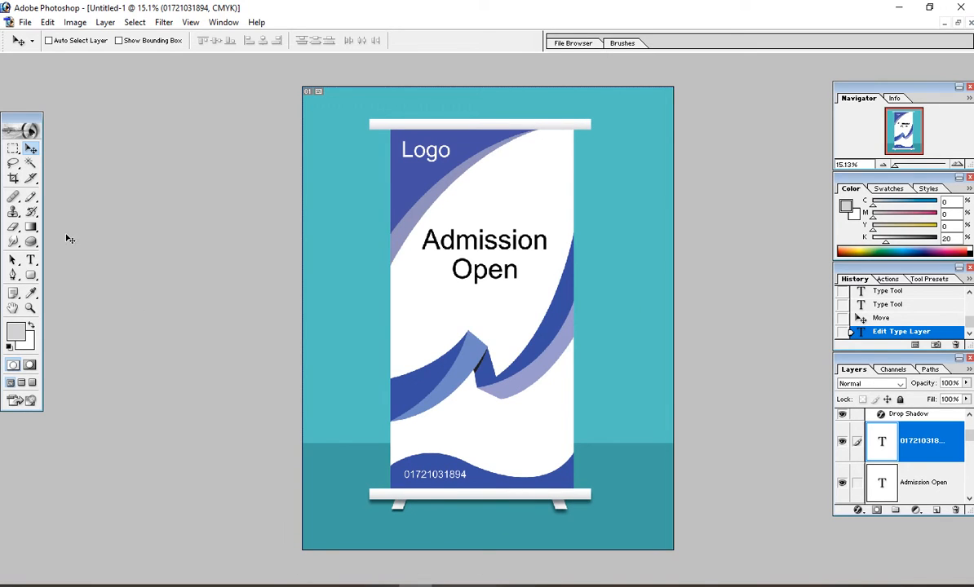
pyautogui.scroll(-2, 300, 251)
pyautogui.scroll(2, 300, 251)
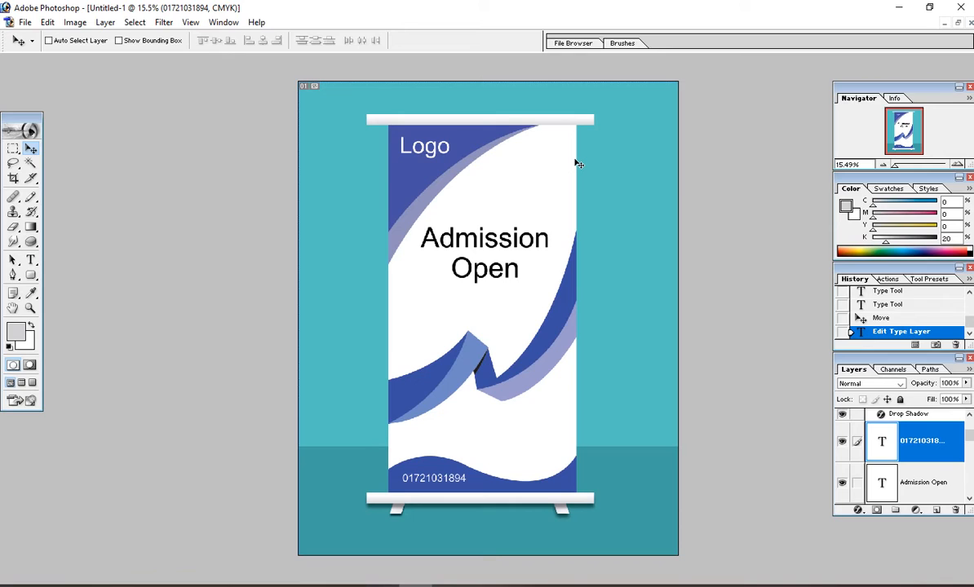
pyautogui.hotkey('alt', 'F9')
pyautogui.hotkey('alt', 'F9')
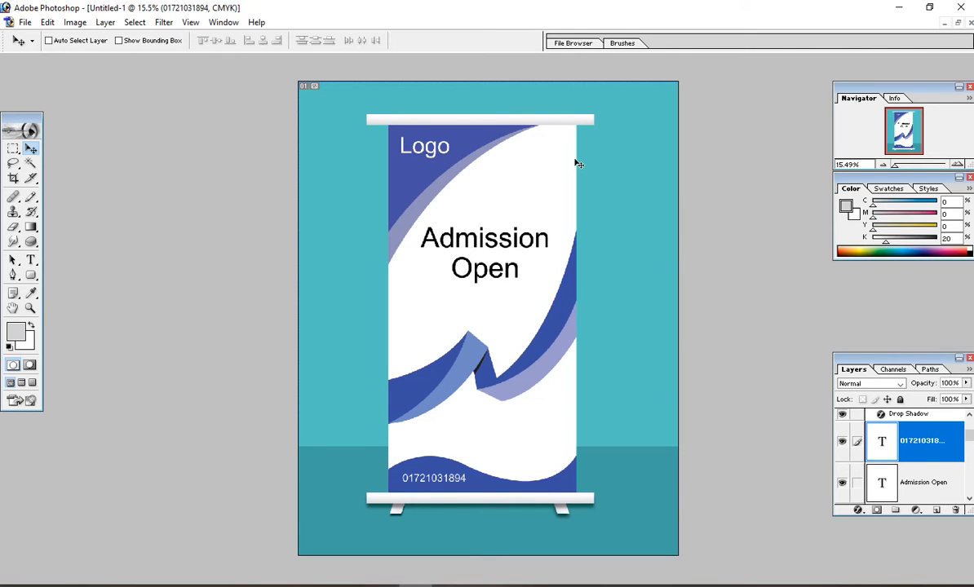
pyautogui.hotkey('alt', 'F9')
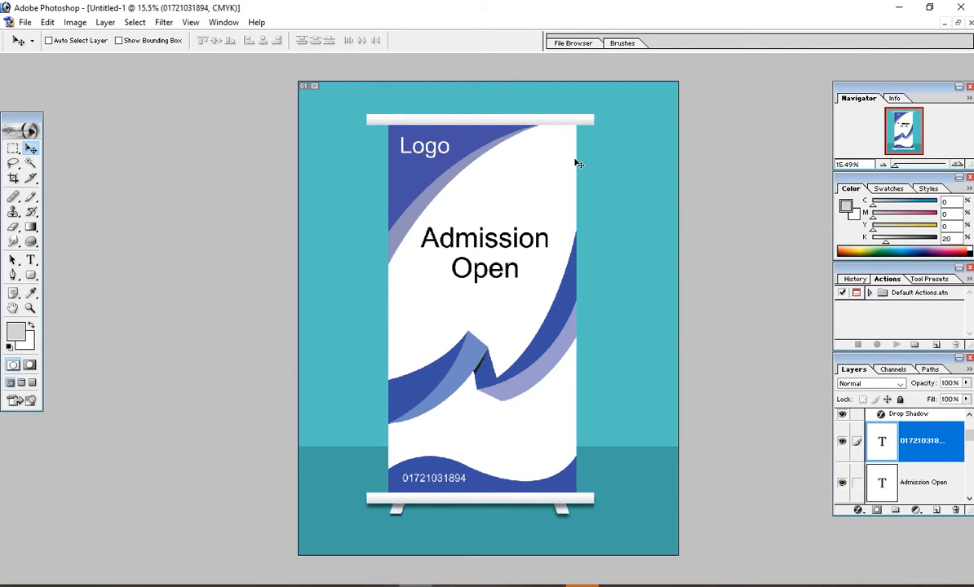